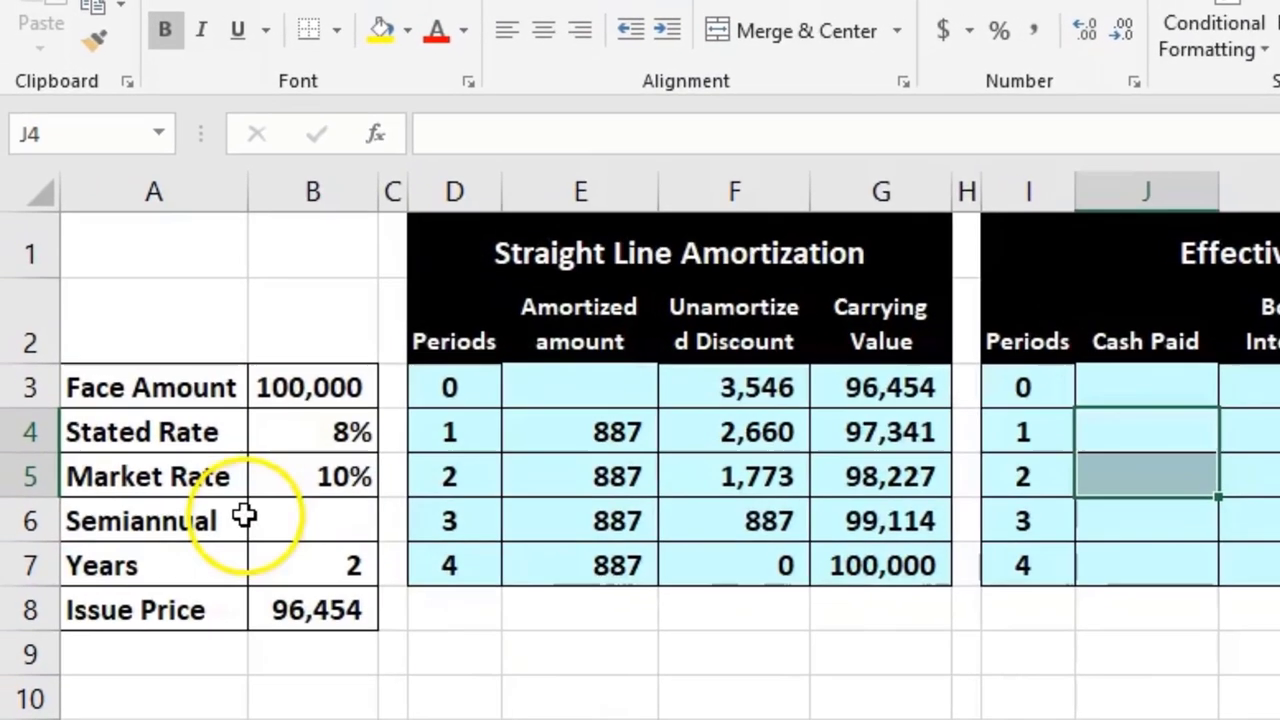
Step: Review the bond's face amount, stated rate, market rate, semiannual term in years and issue price in the data block
{"action": "left_click", "coordinate": [320, 397]}
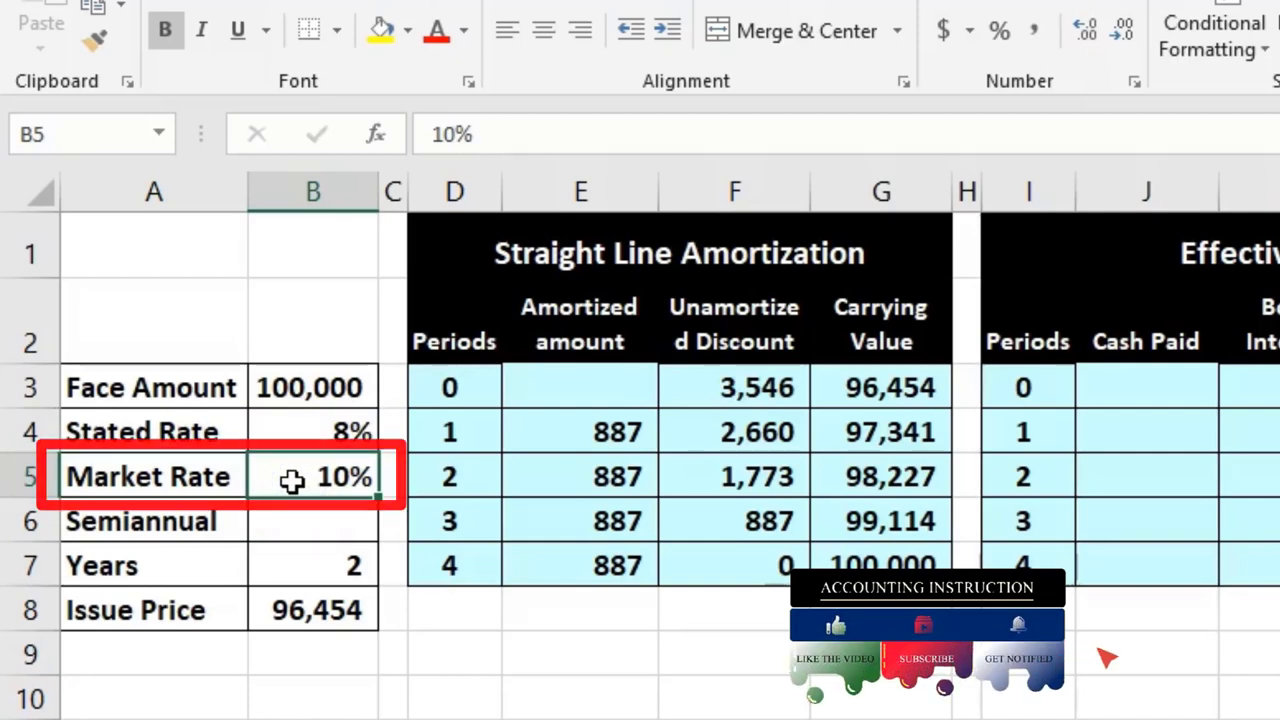
{"action": "left_click", "coordinate": [197, 526]}
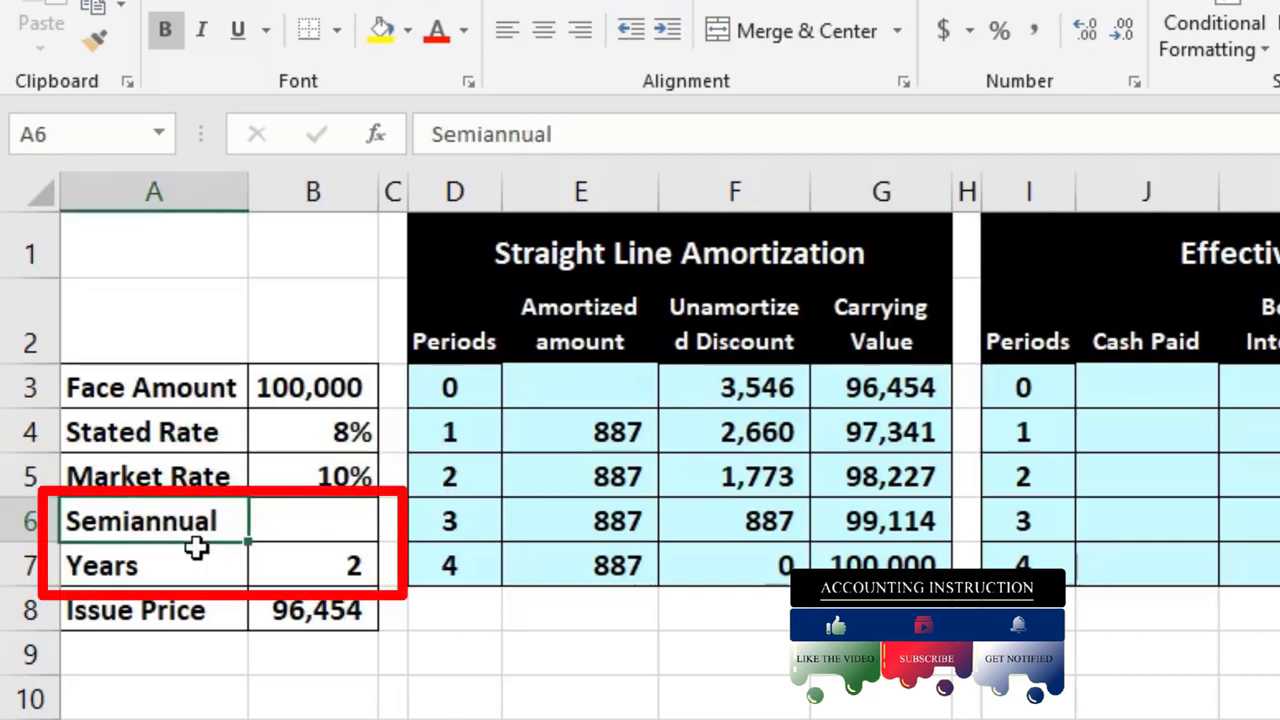
{"action": "left_click", "coordinate": [195, 548]}
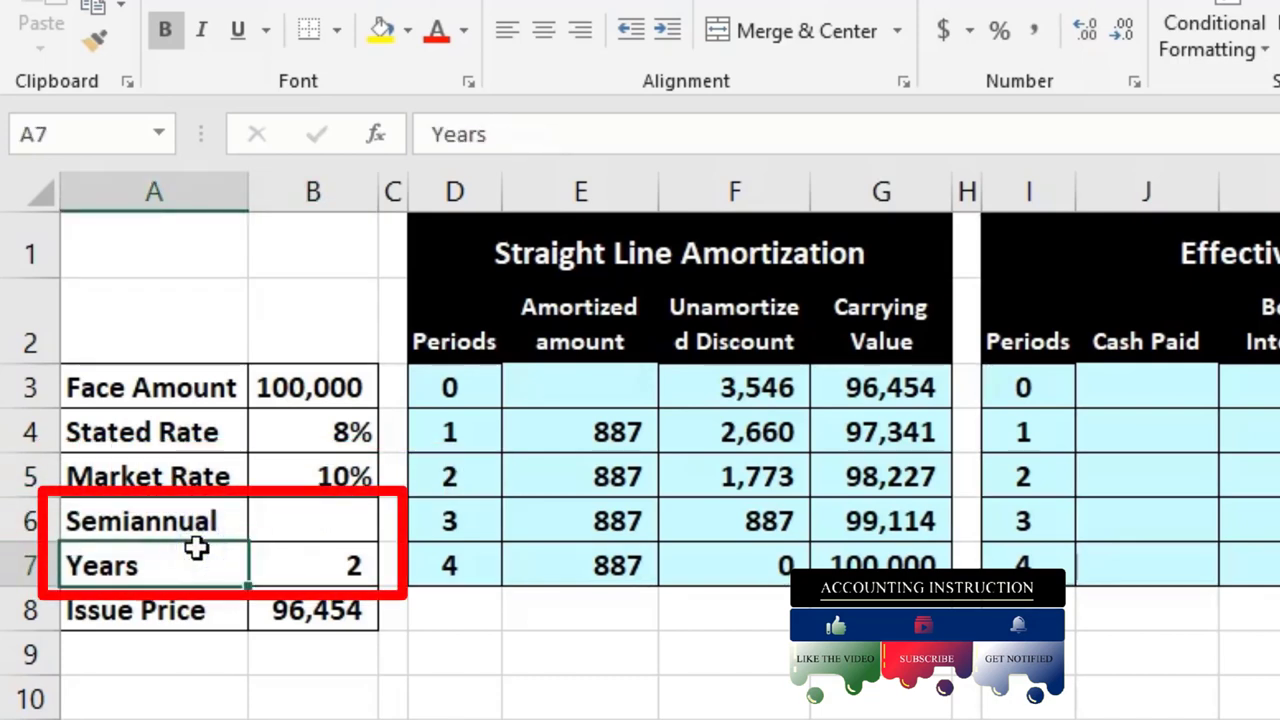
{"action": "left_click", "coordinate": [208, 521]}
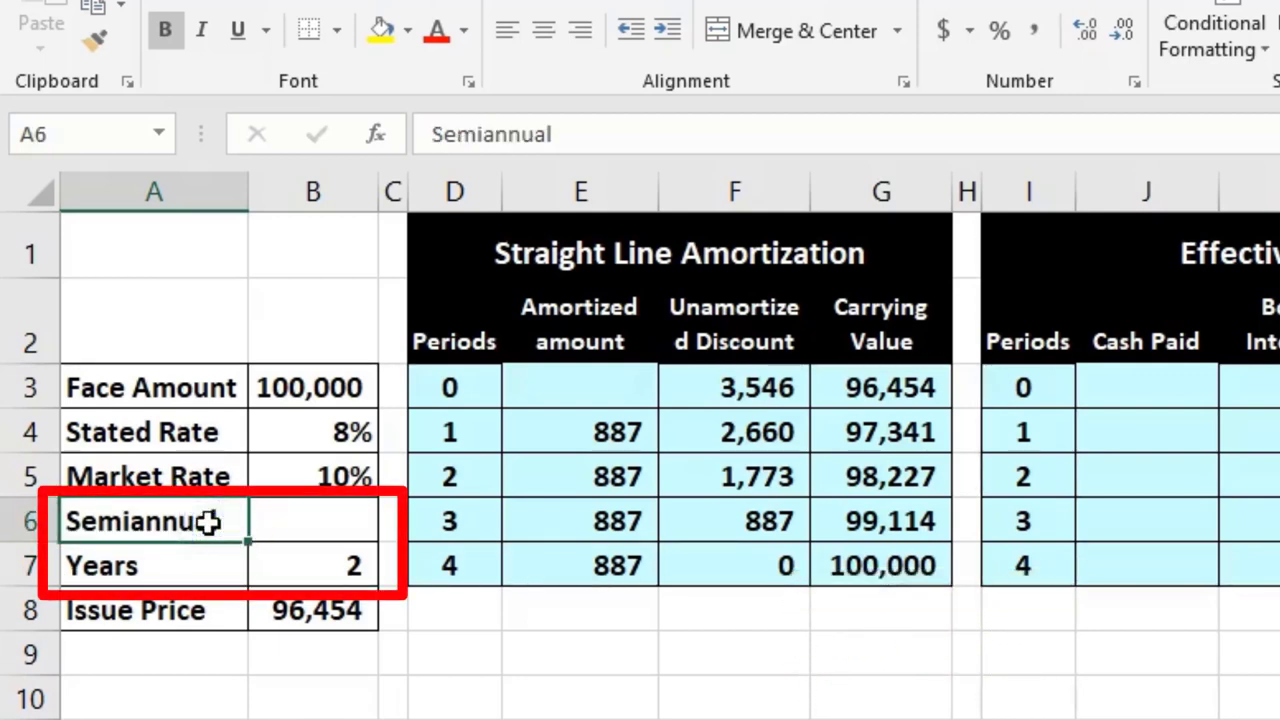
{"action": "left_click", "coordinate": [226, 603]}
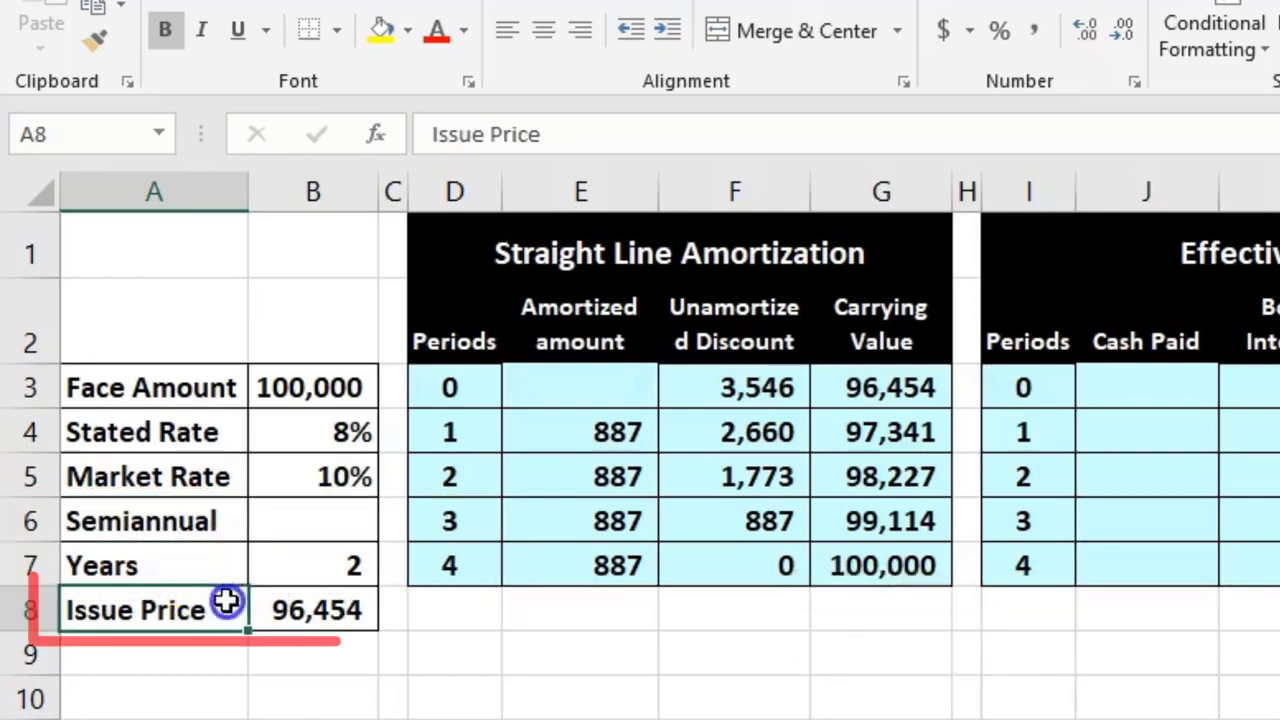
{"action": "left_click", "coordinate": [283, 610]}
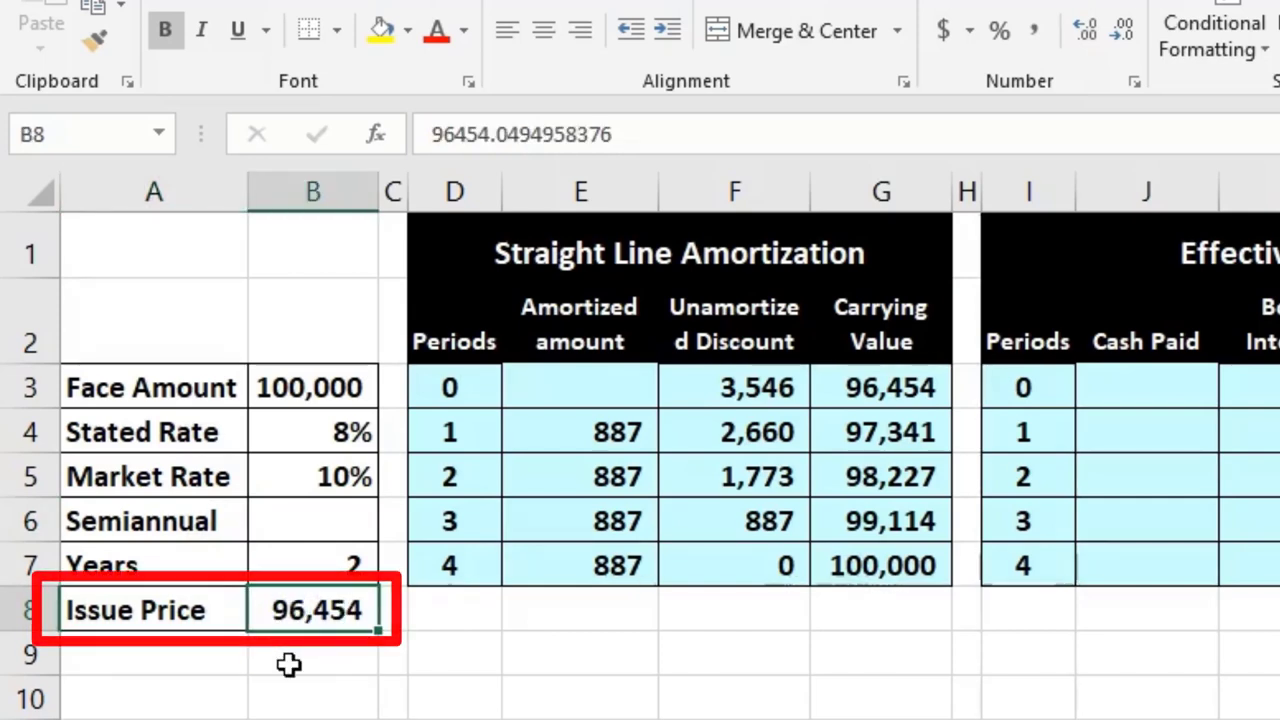
{"action": "left_click", "coordinate": [330, 477]}
{"action": "left_click", "coordinate": [329, 390]}
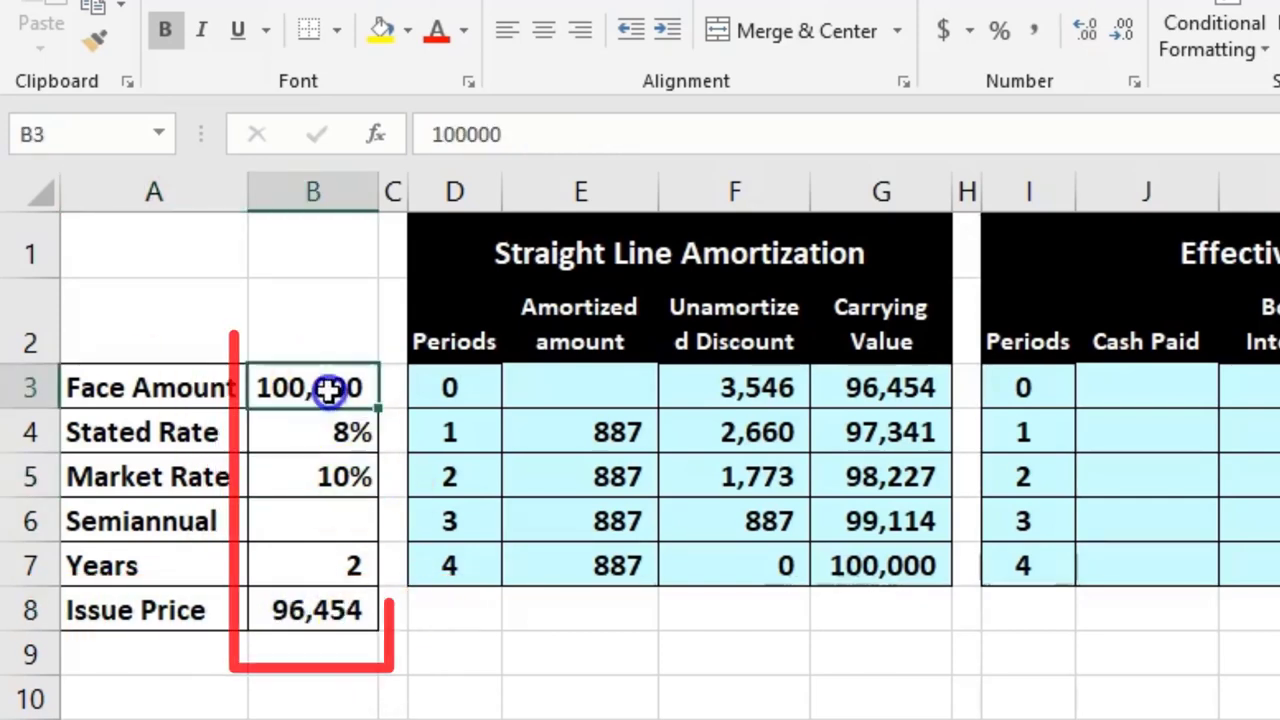
{"action": "left_click", "coordinate": [315, 608]}
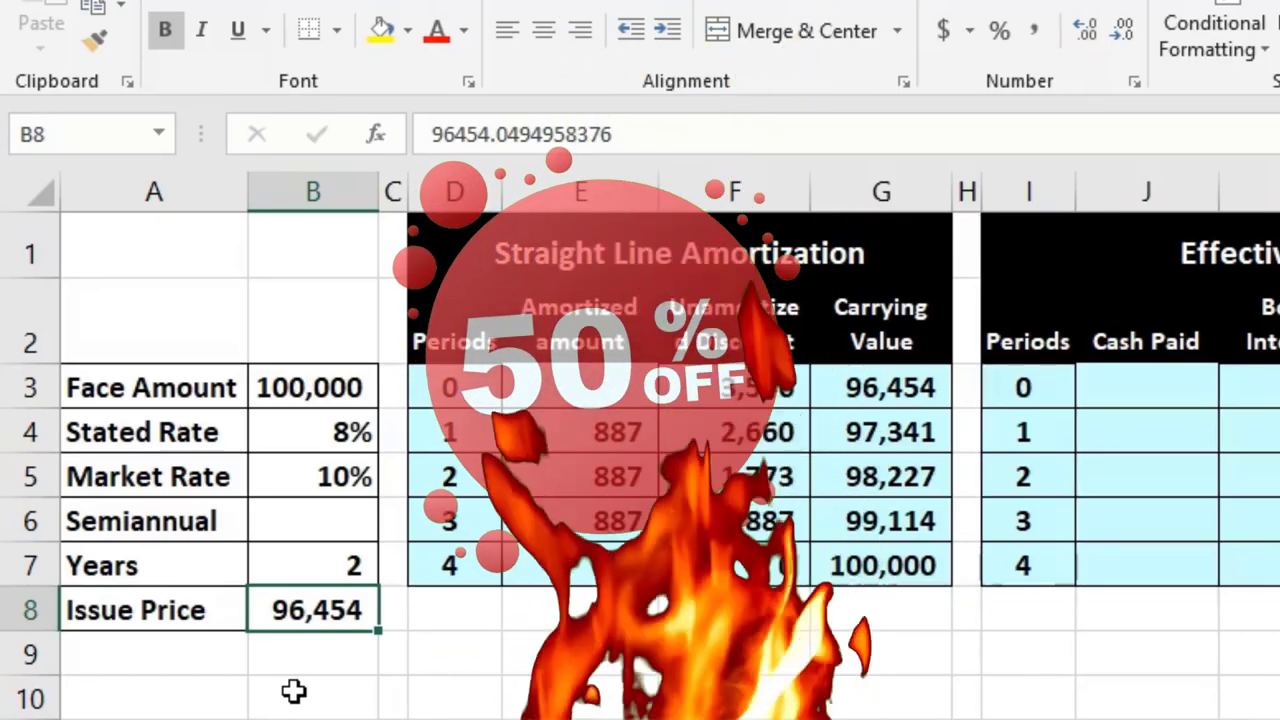
{"action": "left_click", "coordinate": [289, 432]}
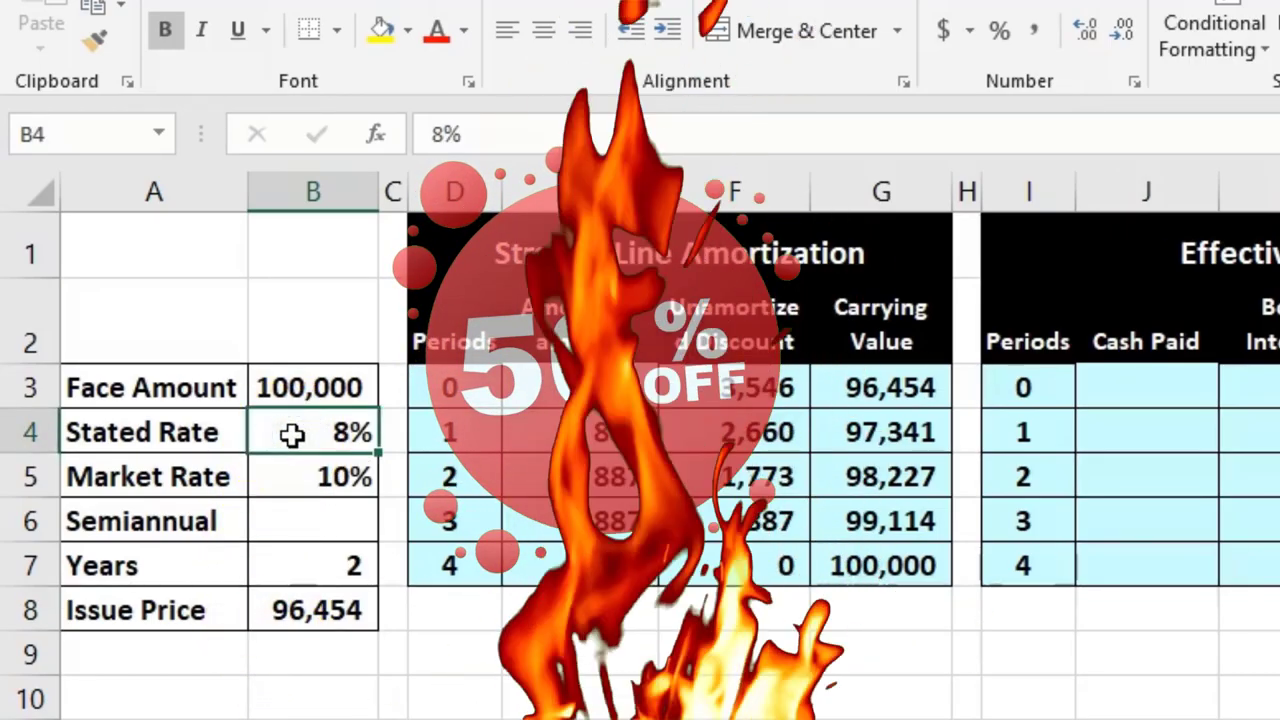
{"action": "left_click", "coordinate": [290, 466]}
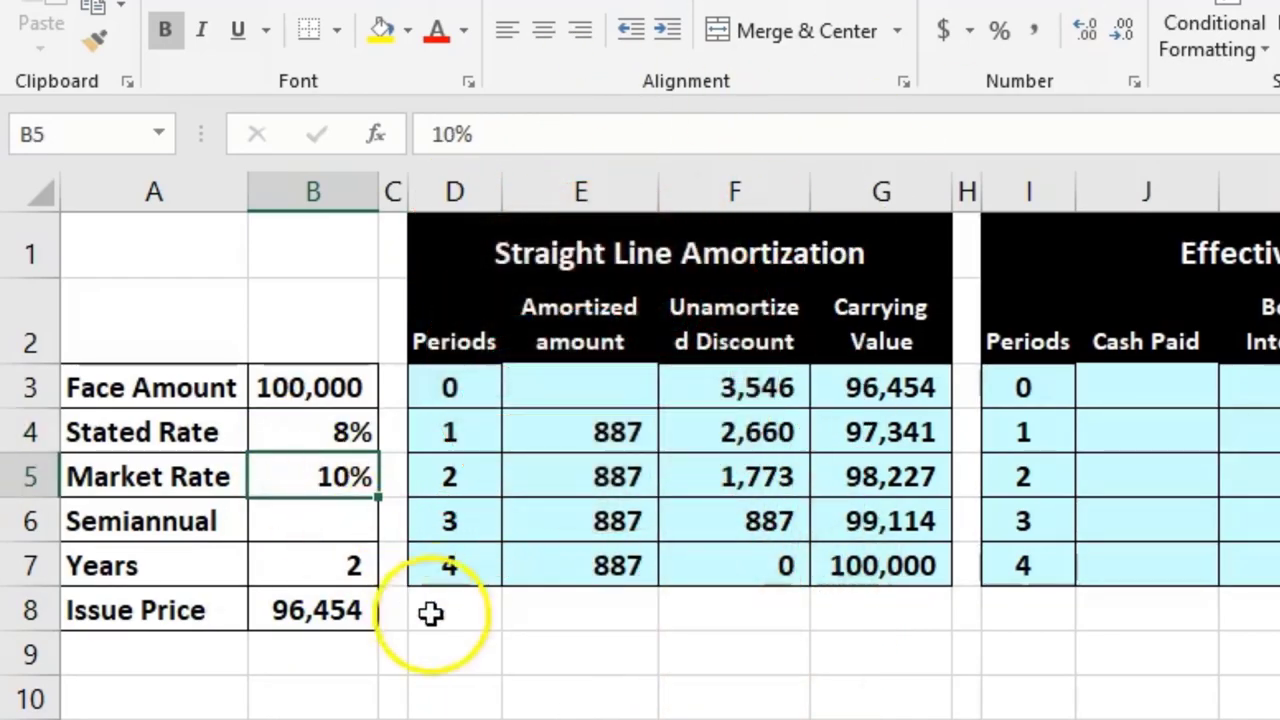
Step: Look over the column headings and empty period rows of the Effective Method Amortization table
{"action": "left_click", "coordinate": [430, 613]}
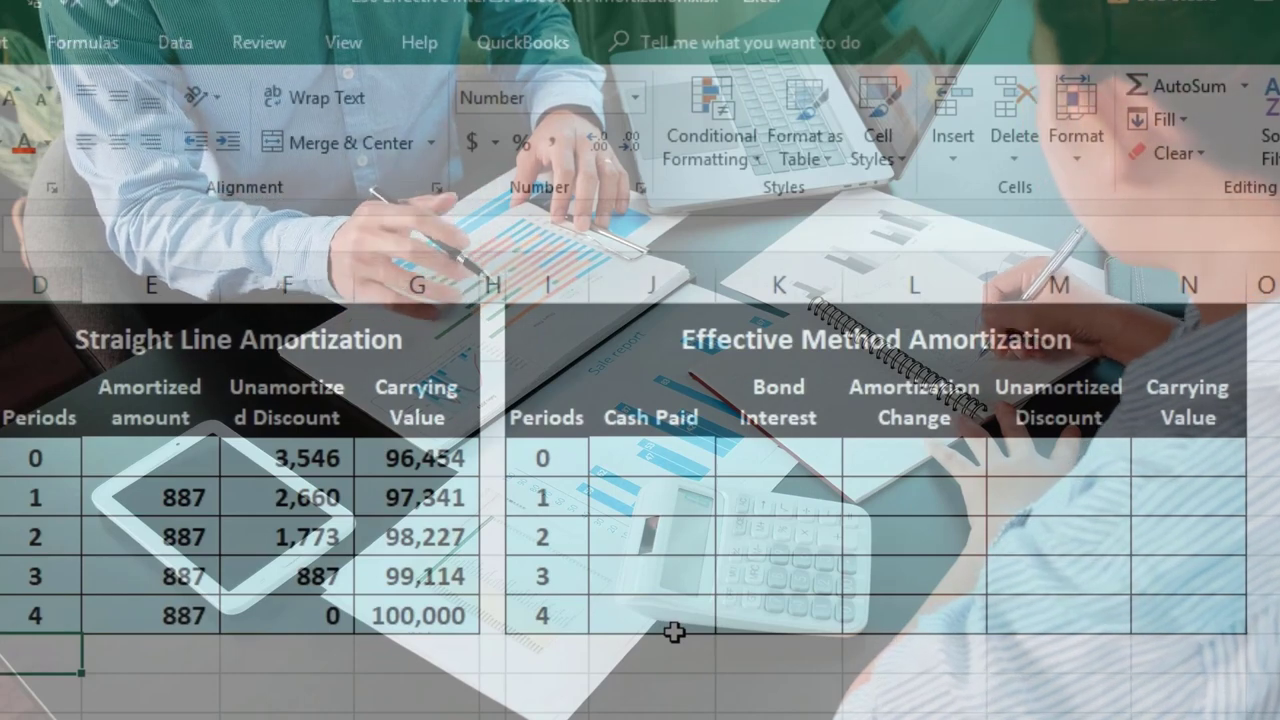
{"action": "left_click", "coordinate": [719, 607]}
{"action": "left_click", "coordinate": [829, 430]}
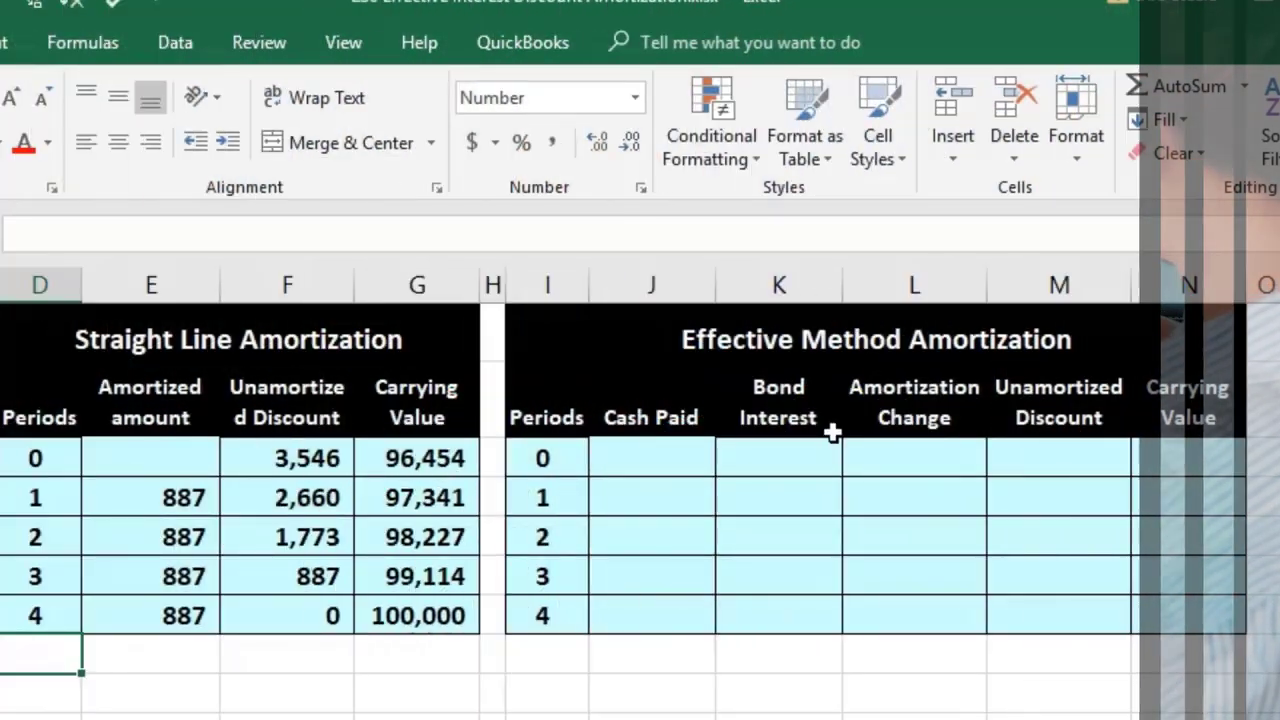
{"action": "left_click", "coordinate": [846, 523]}
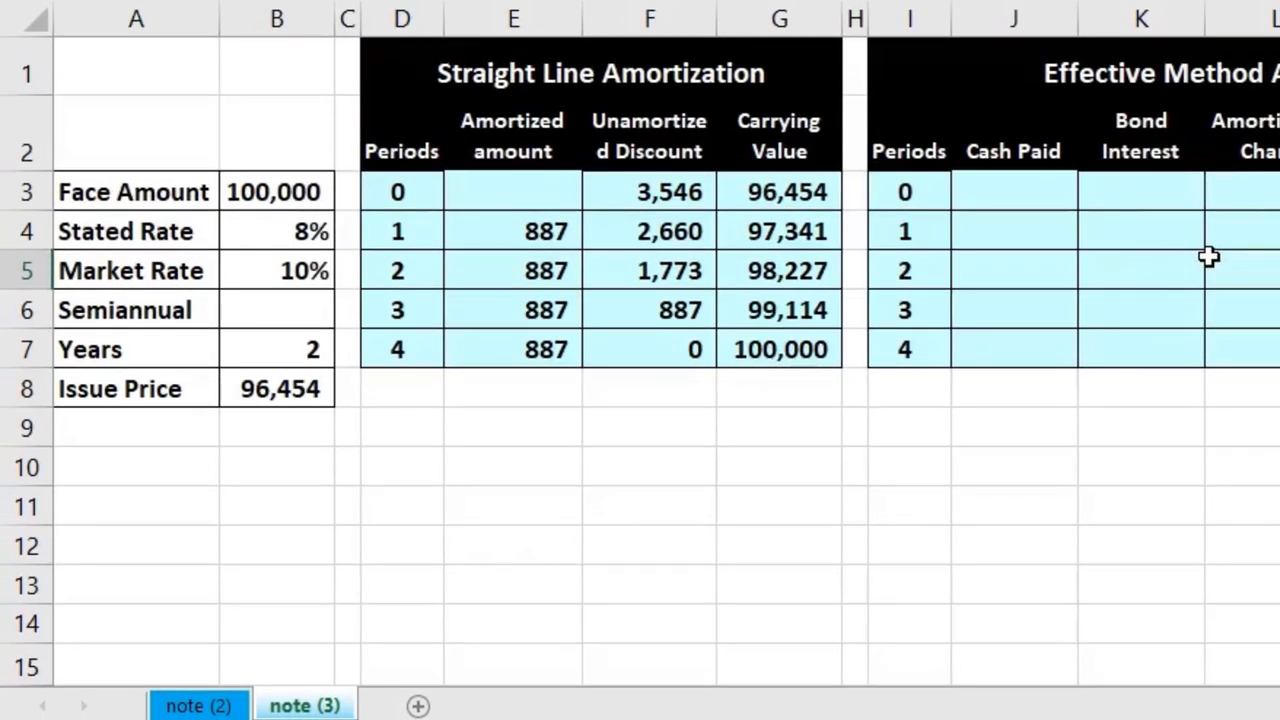
Step: Check the beginning trial balance amounts for Bonds Payable and Discount on Bonds Payable, individually and as a combined sum
{"action": "scroll", "coordinate": [1208, 257], "scroll_direction": "right", "scroll_amount": 10}
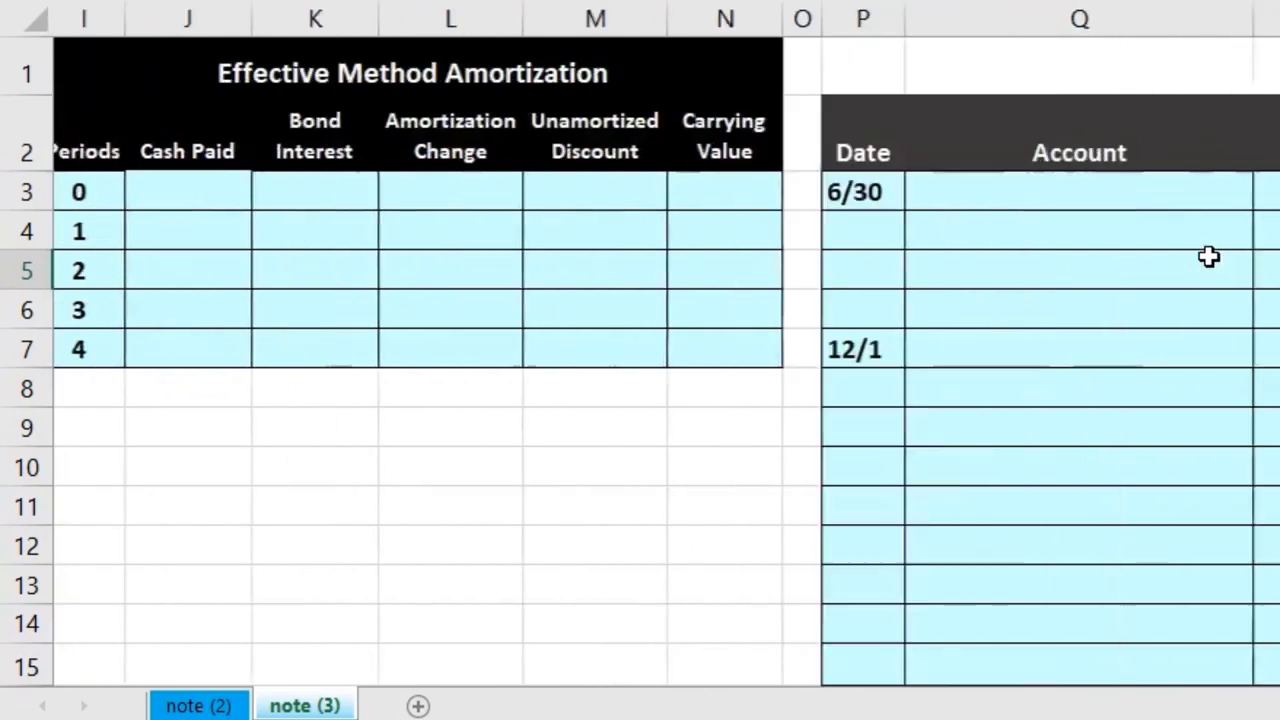
{"action": "scroll", "coordinate": [1193, 260], "scroll_direction": "right", "scroll_amount": 6}
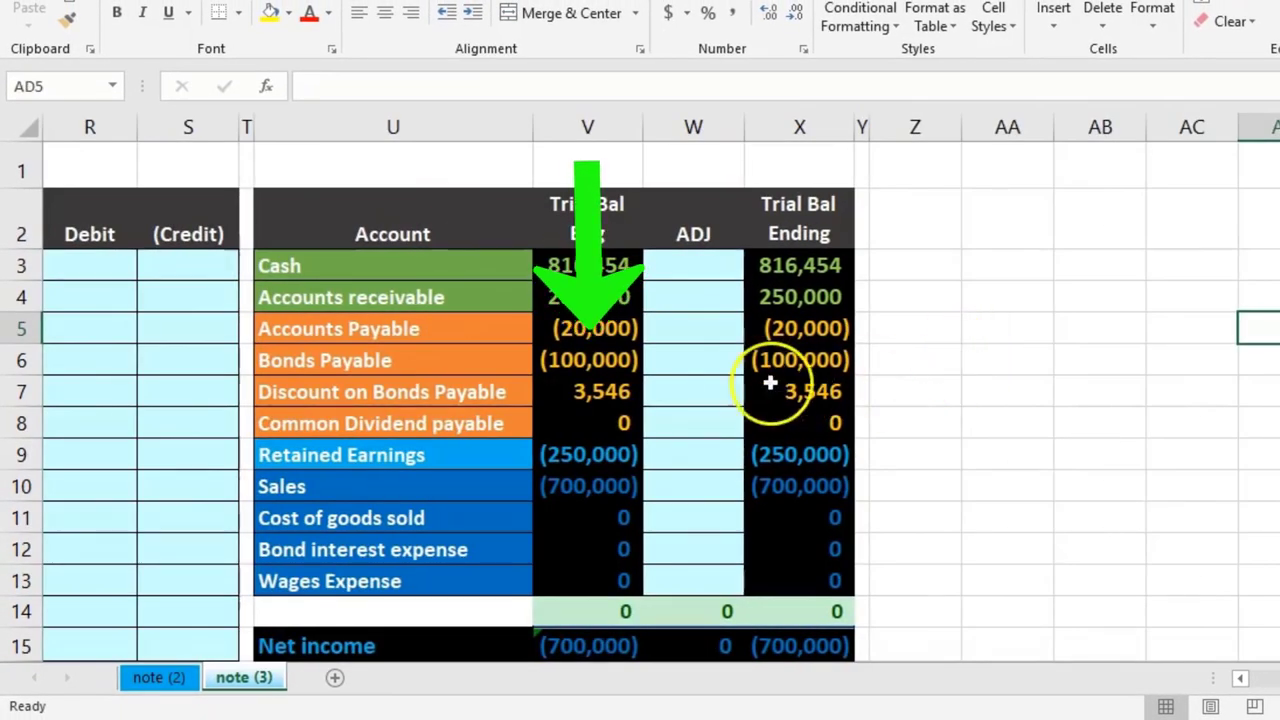
{"action": "left_click", "coordinate": [610, 367]}
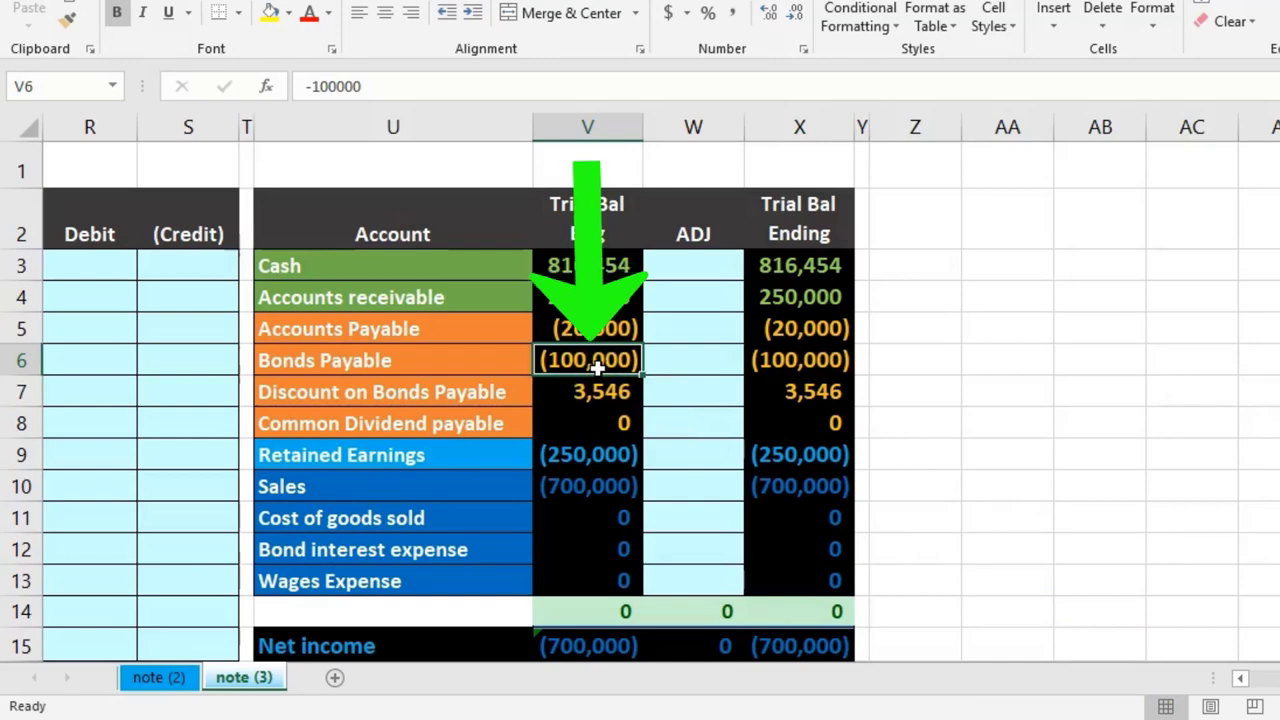
{"action": "left_click", "coordinate": [588, 398]}
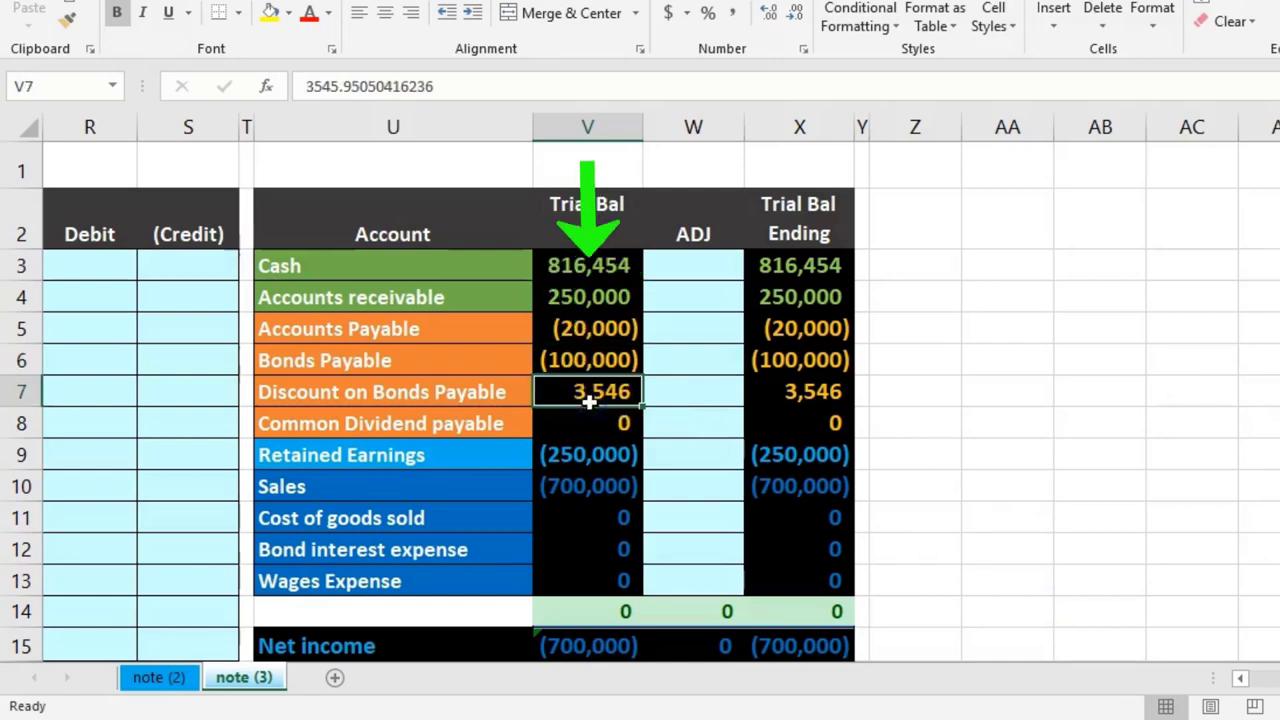
{"action": "left_click_drag", "start_coordinate": [554, 365], "coordinate": [553, 385]}
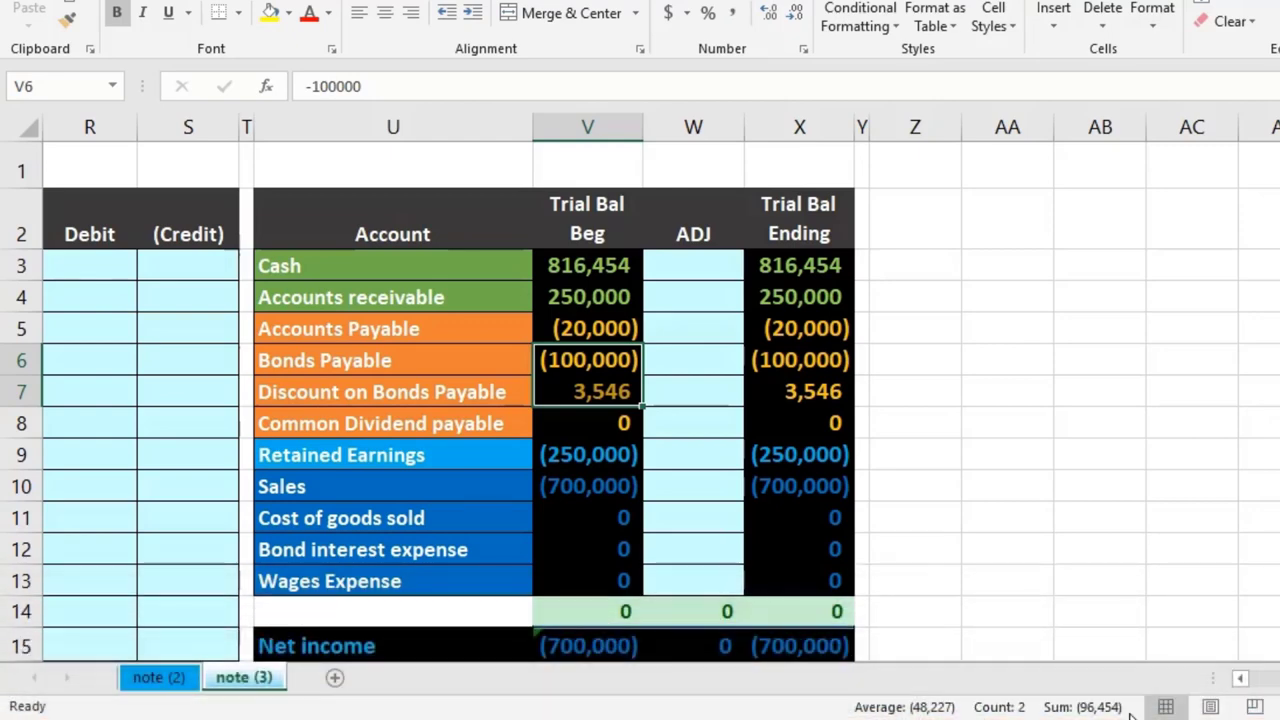
{"action": "left_click", "coordinate": [600, 395]}
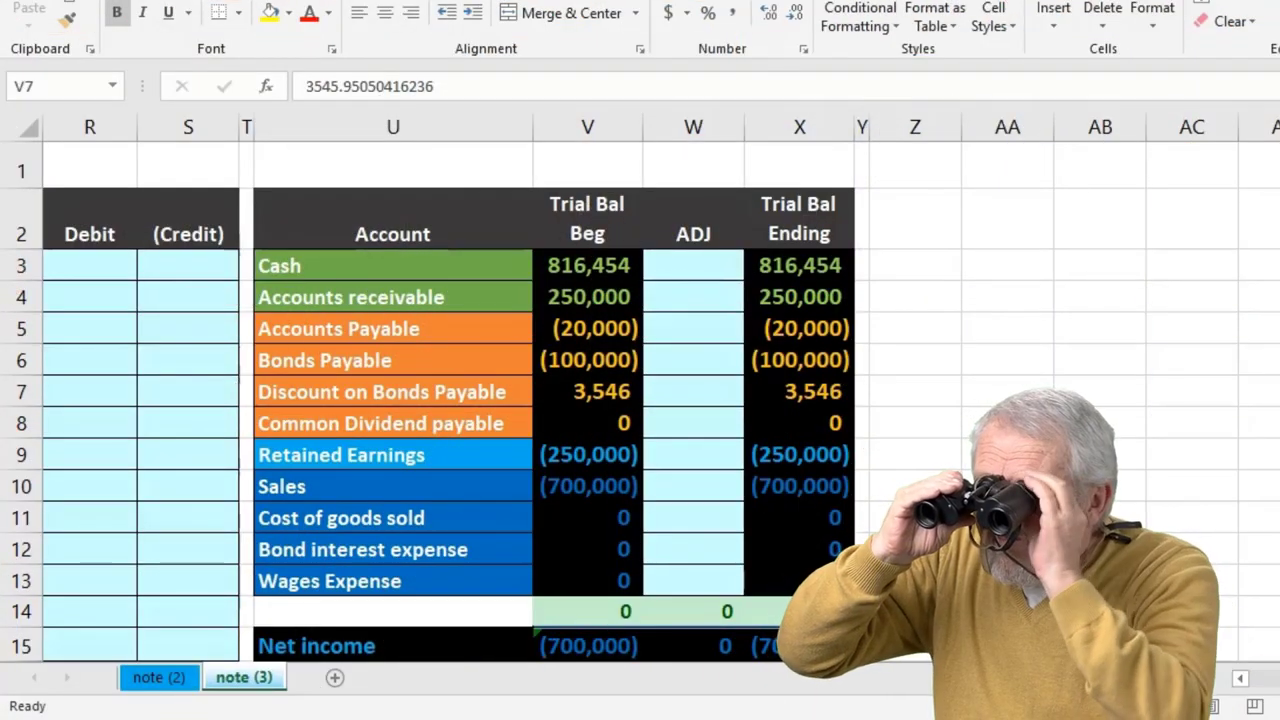
{"action": "left_click", "coordinate": [693, 505]}
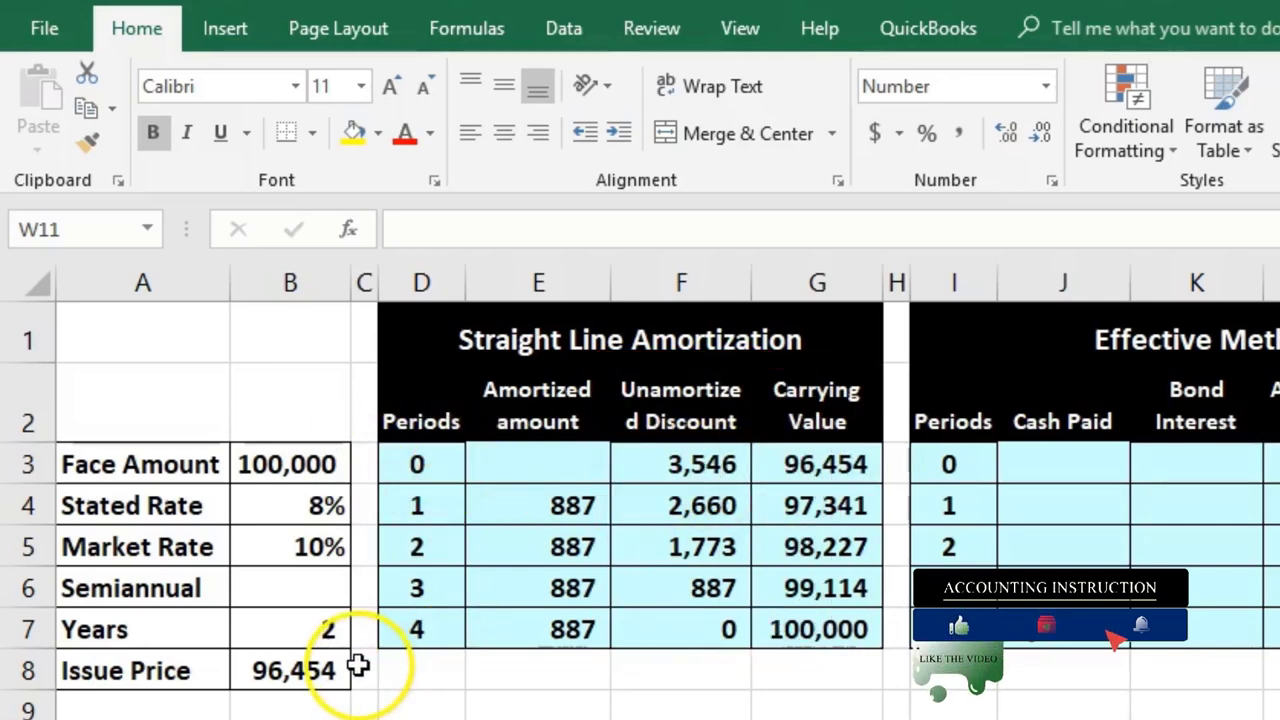
Step: Inspect the period 0 carrying value and unamortized discount formulas in the Straight Line Amortization table
{"action": "left_click", "coordinate": [790, 458]}
{"action": "double_click", "coordinate": [790, 458]}
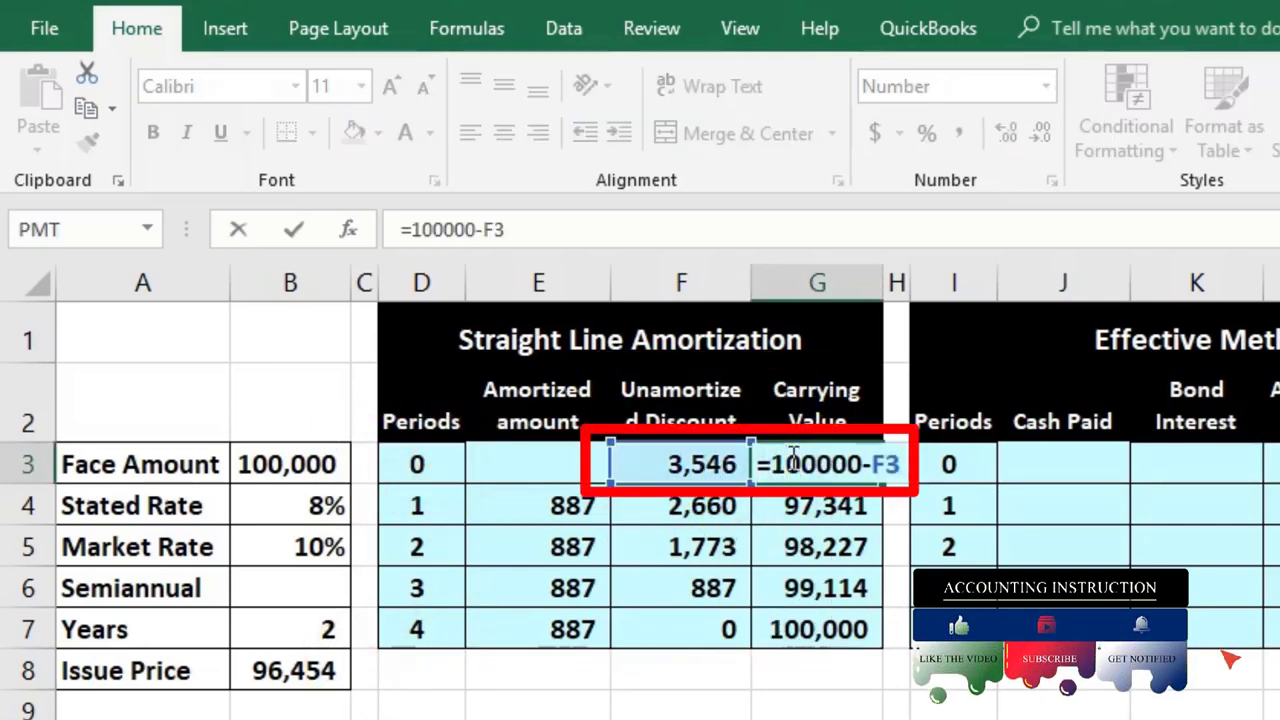
{"action": "key", "text": "Return"}
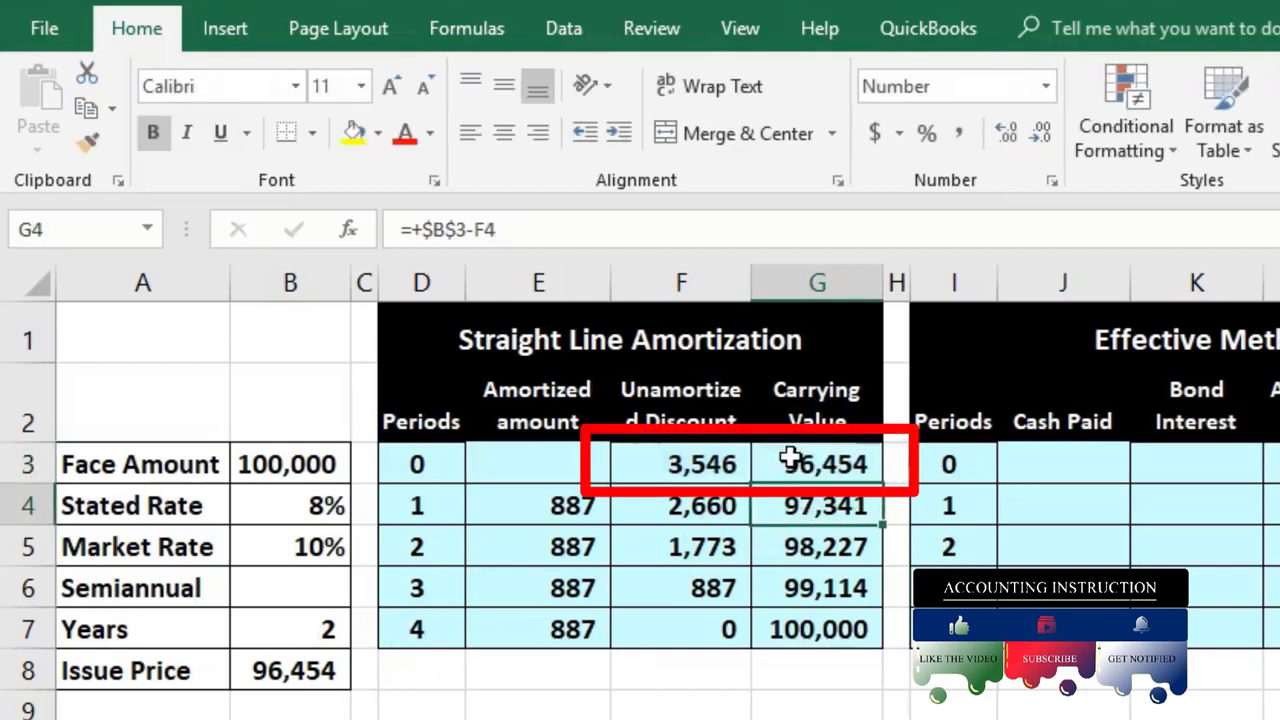
{"action": "left_click", "coordinate": [716, 461]}
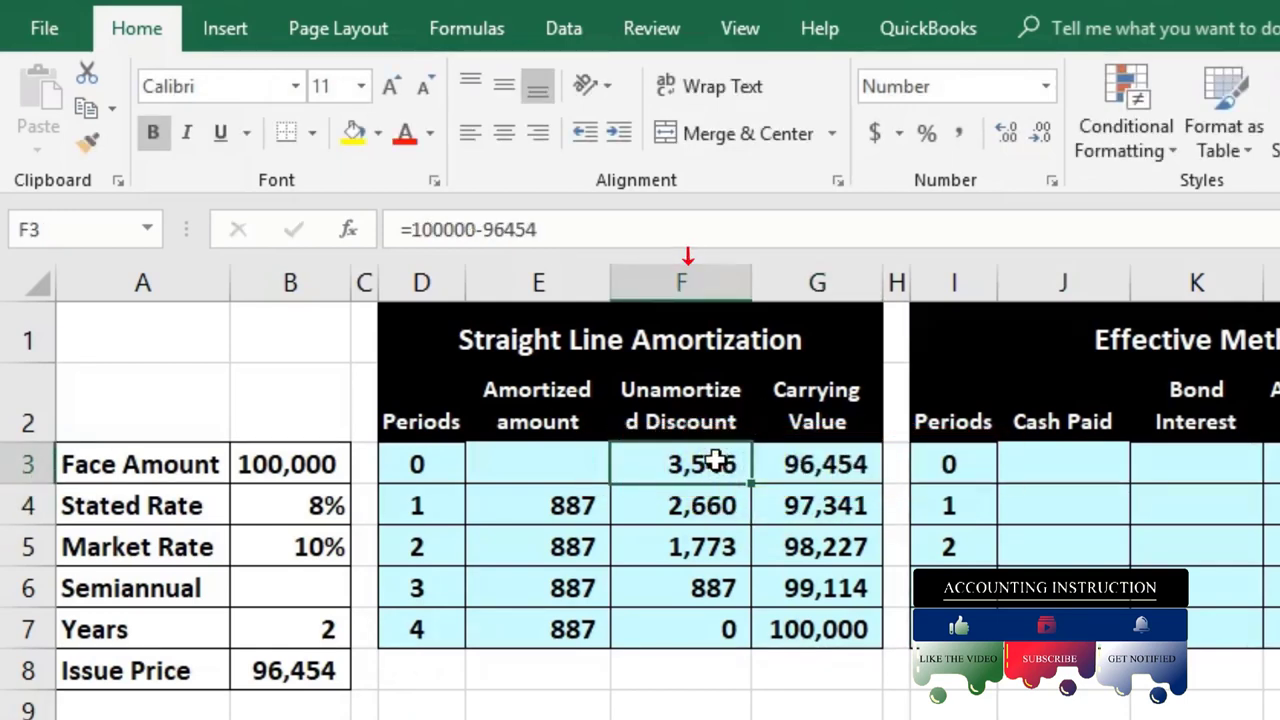
Step: Inspect the period 1 formulas for amortized amount, unamortized discount and carrying value in the Straight Line Amortization table
{"action": "left_click", "coordinate": [565, 495]}
{"action": "double_click", "coordinate": [563, 493]}
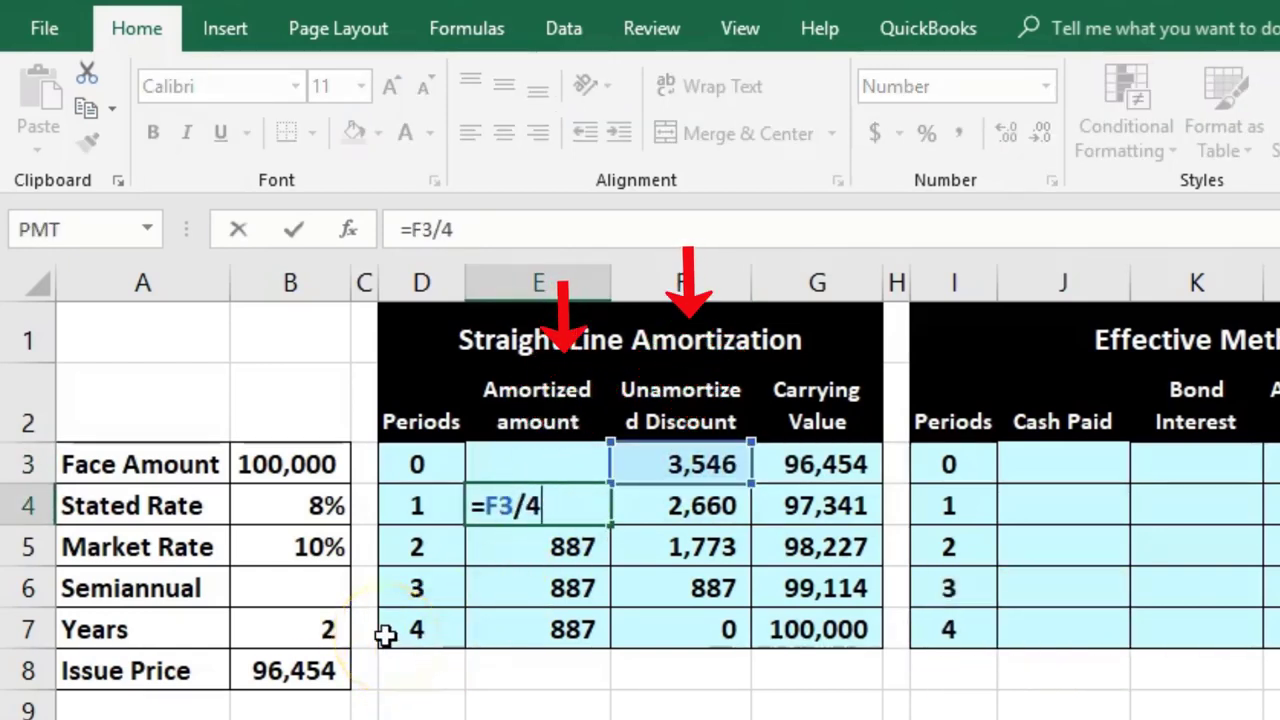
{"action": "key", "text": "Return"}
{"action": "left_click", "coordinate": [487, 516]}
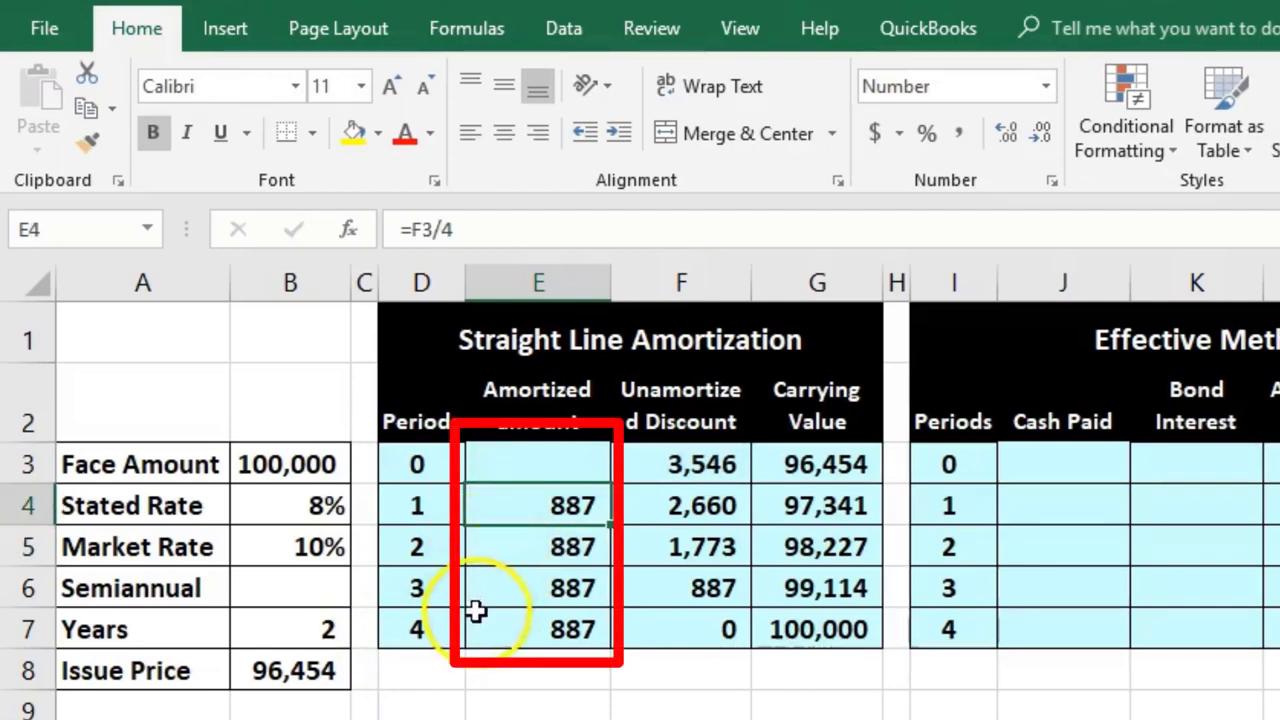
{"action": "double_click", "coordinate": [652, 503]}
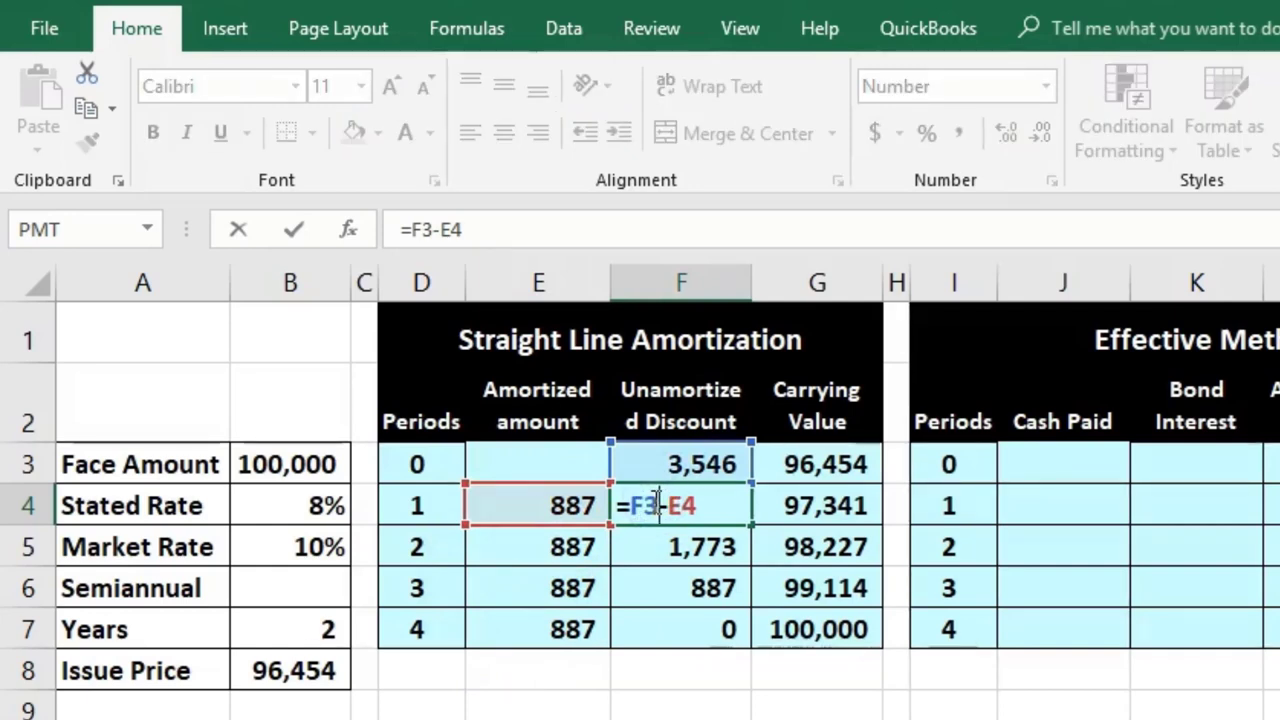
{"action": "key", "text": "Return"}
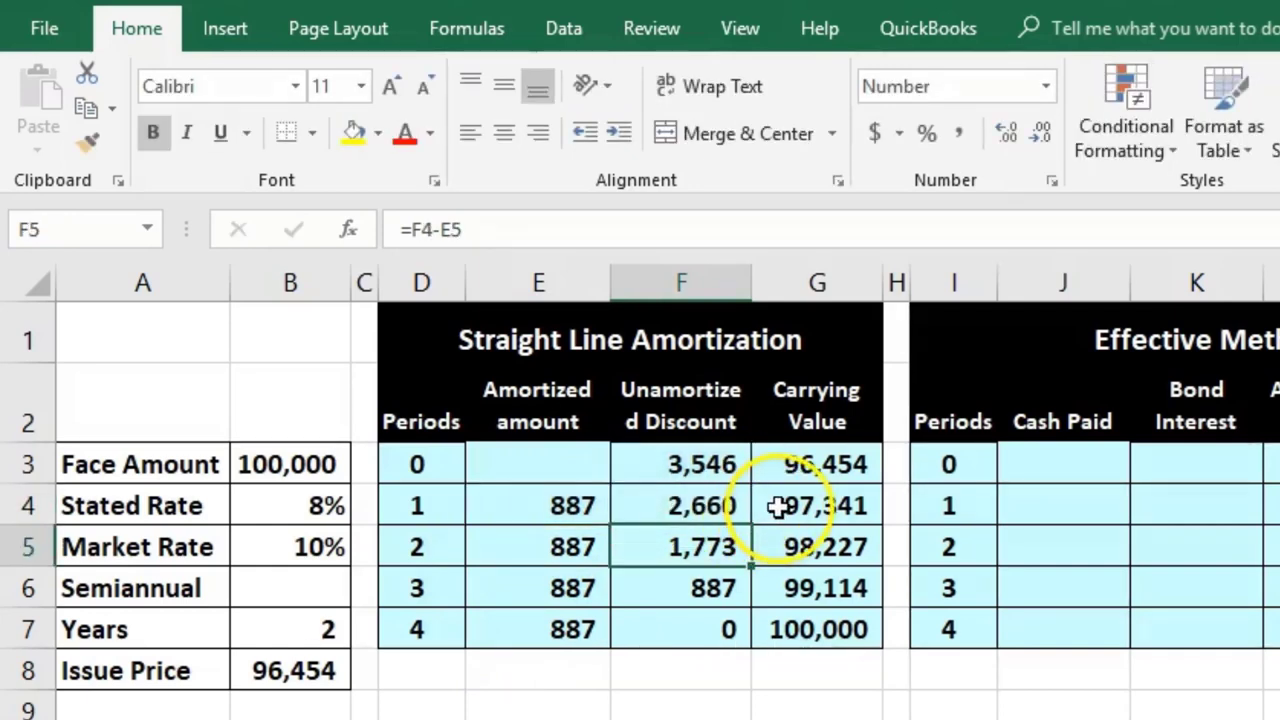
{"action": "left_click", "coordinate": [778, 507]}
{"action": "type", "text": "=+$B$3-F4"}
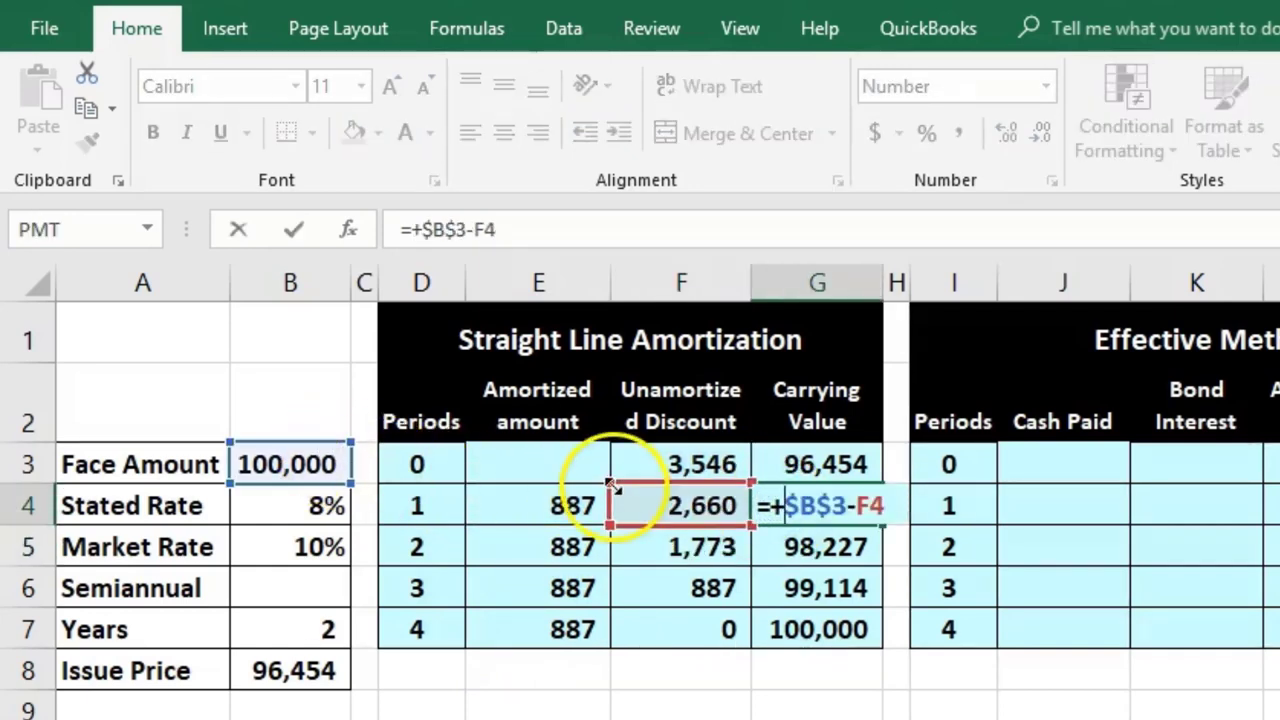
{"action": "key", "text": "Return"}
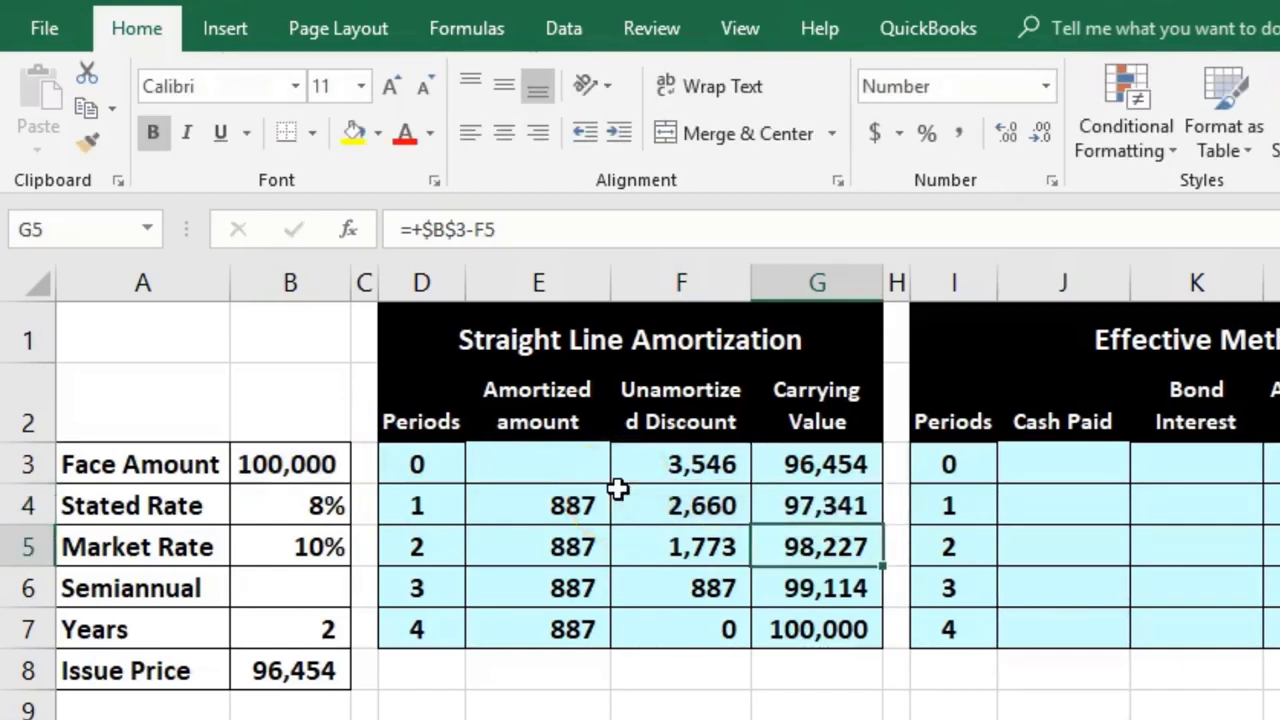
Step: Inspect the period 2 formulas for amortized amount, unamortized discount and carrying value in the Straight Line Amortization table
{"action": "left_click", "coordinate": [572, 547]}
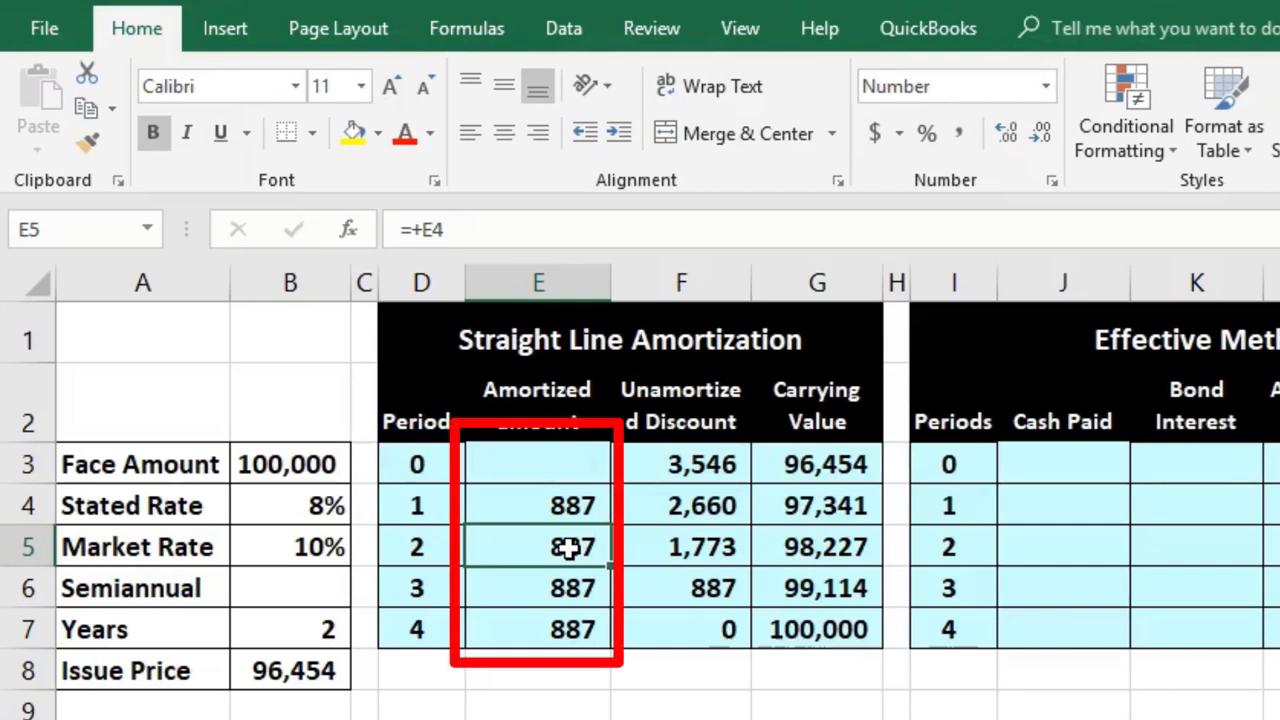
{"action": "left_click", "coordinate": [568, 547]}
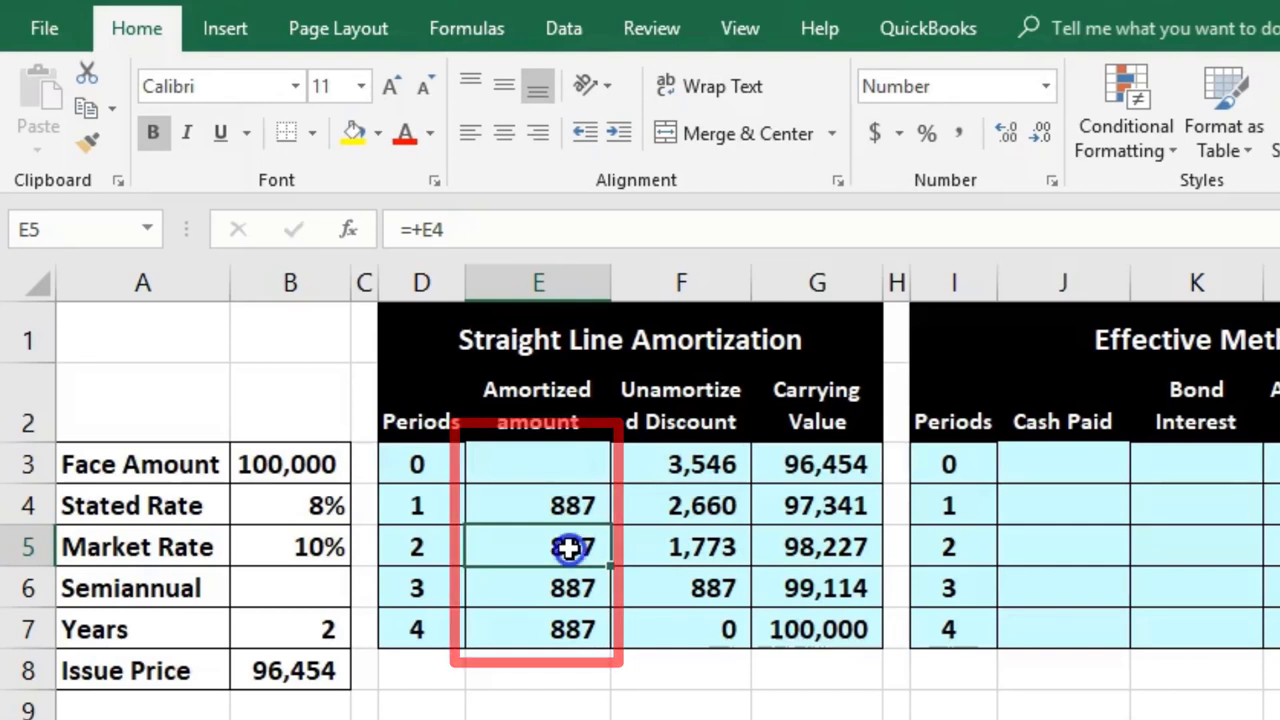
{"action": "left_click", "coordinate": [680, 545]}
{"action": "type", "text": "=F4-E5"}
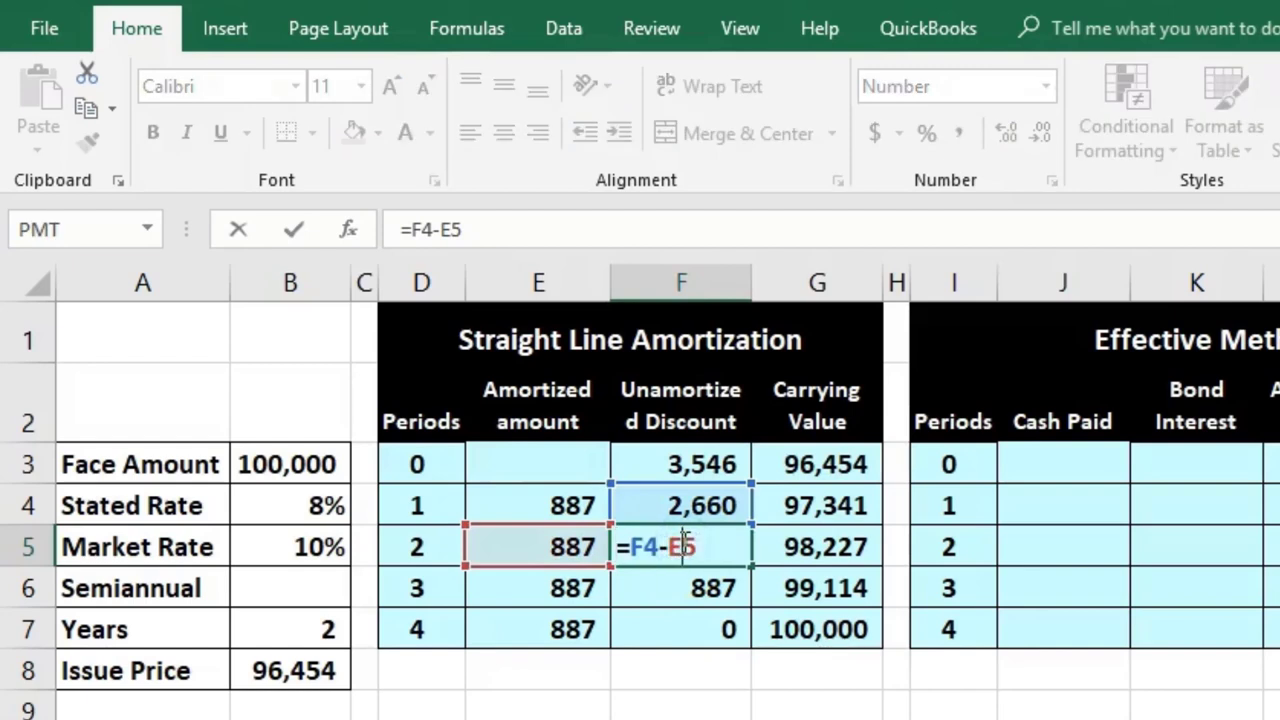
{"action": "key", "text": "Return"}
{"action": "left_click", "coordinate": [681, 544]}
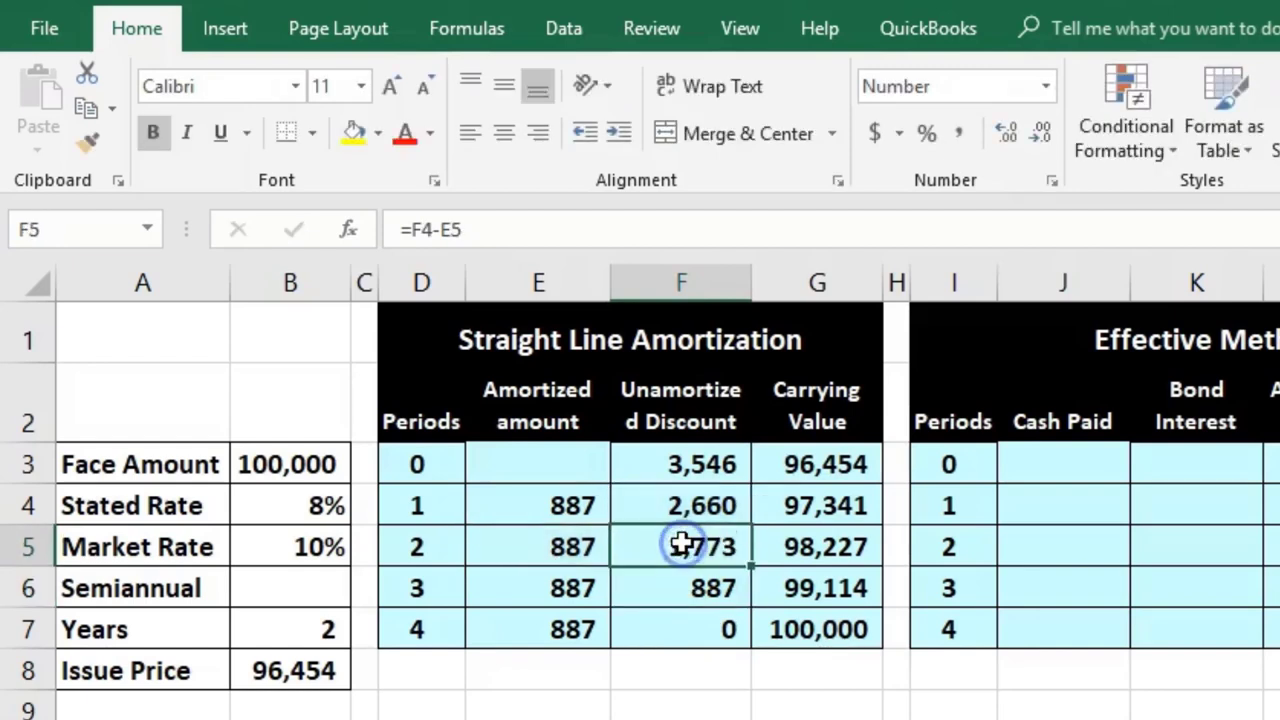
{"action": "double_click", "coordinate": [822, 543]}
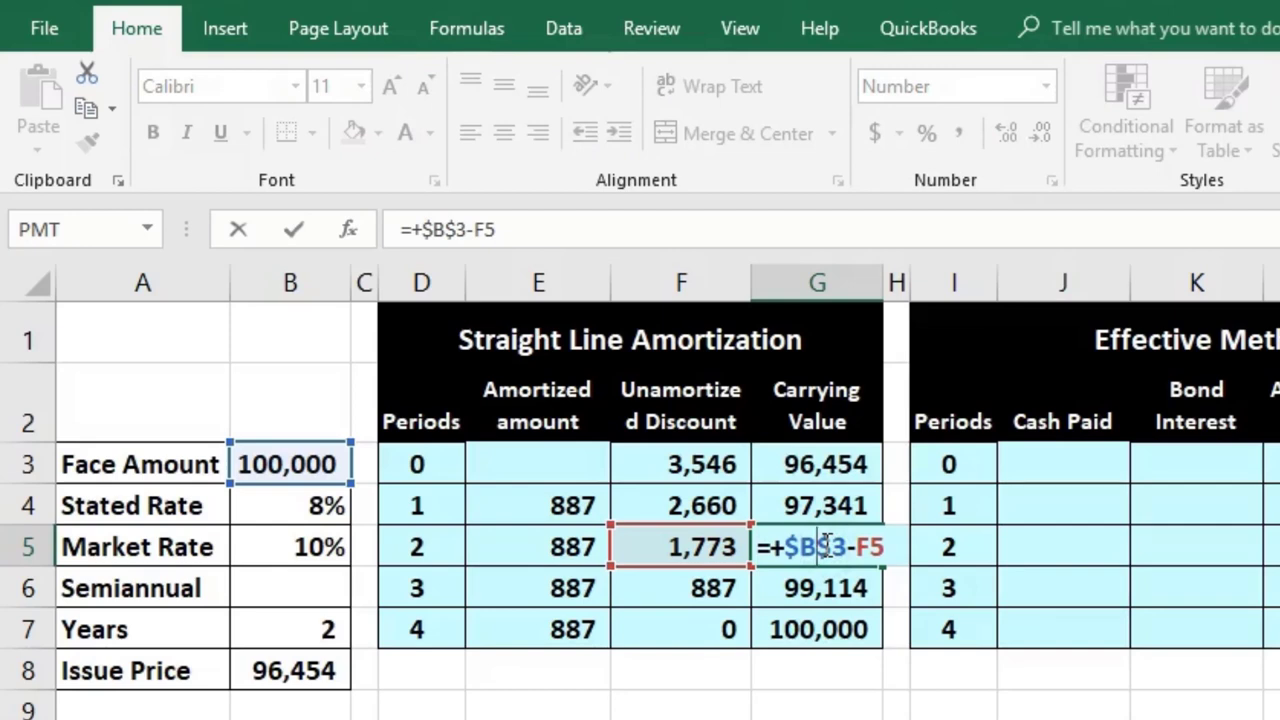
{"action": "key", "text": "Return"}
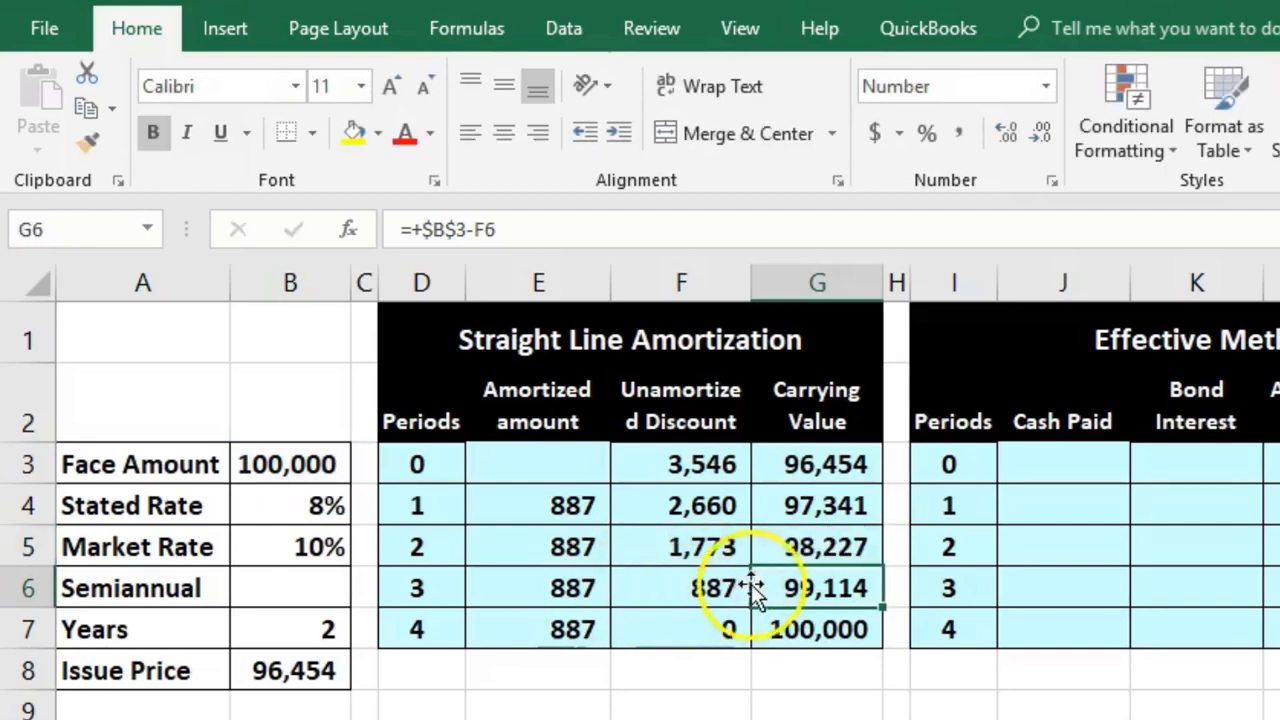
Step: Inspect the period 2 carrying value formula and the period 4 unamortized discount and carrying value formulas in the Straight Line Amortization table
{"action": "left_click", "coordinate": [790, 552]}
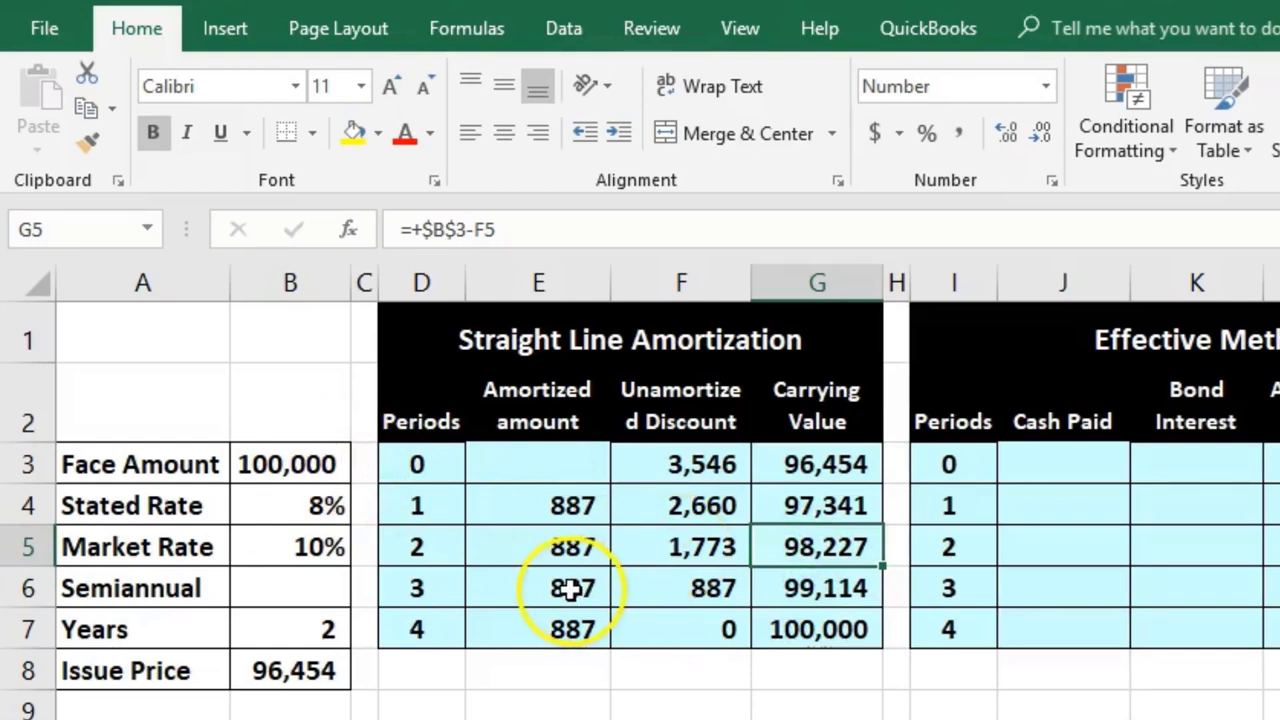
{"action": "left_click", "coordinate": [683, 629]}
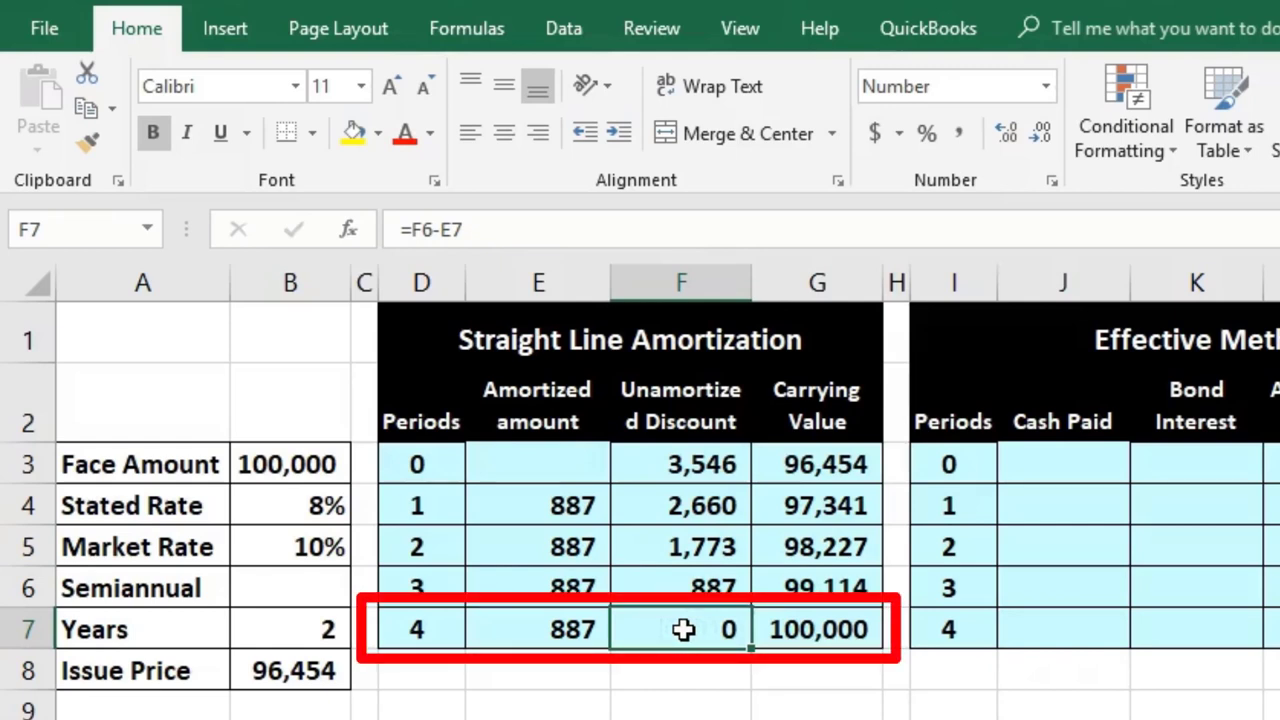
{"action": "left_click", "coordinate": [816, 638]}
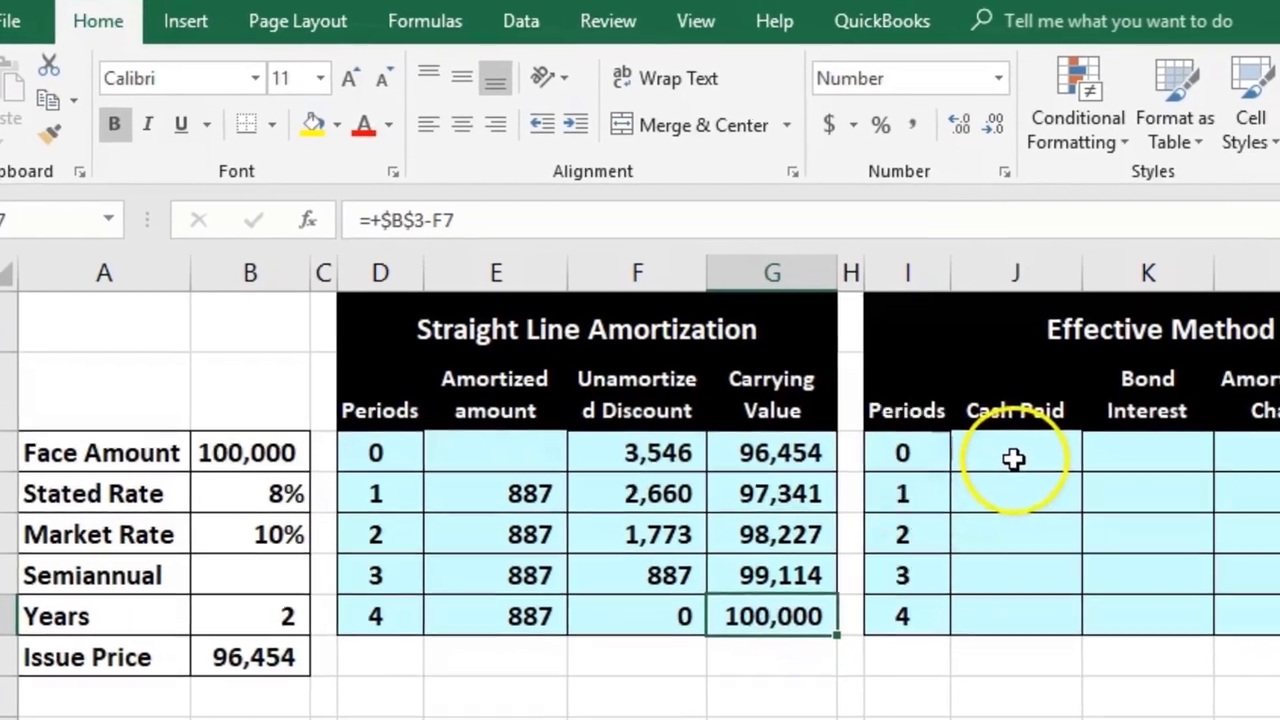
Step: Enter the period 0 Unamortized Discount in the Effective Method Amortization table as face amount minus issue price, =B3-B8
{"action": "left_click", "coordinate": [1058, 466]}
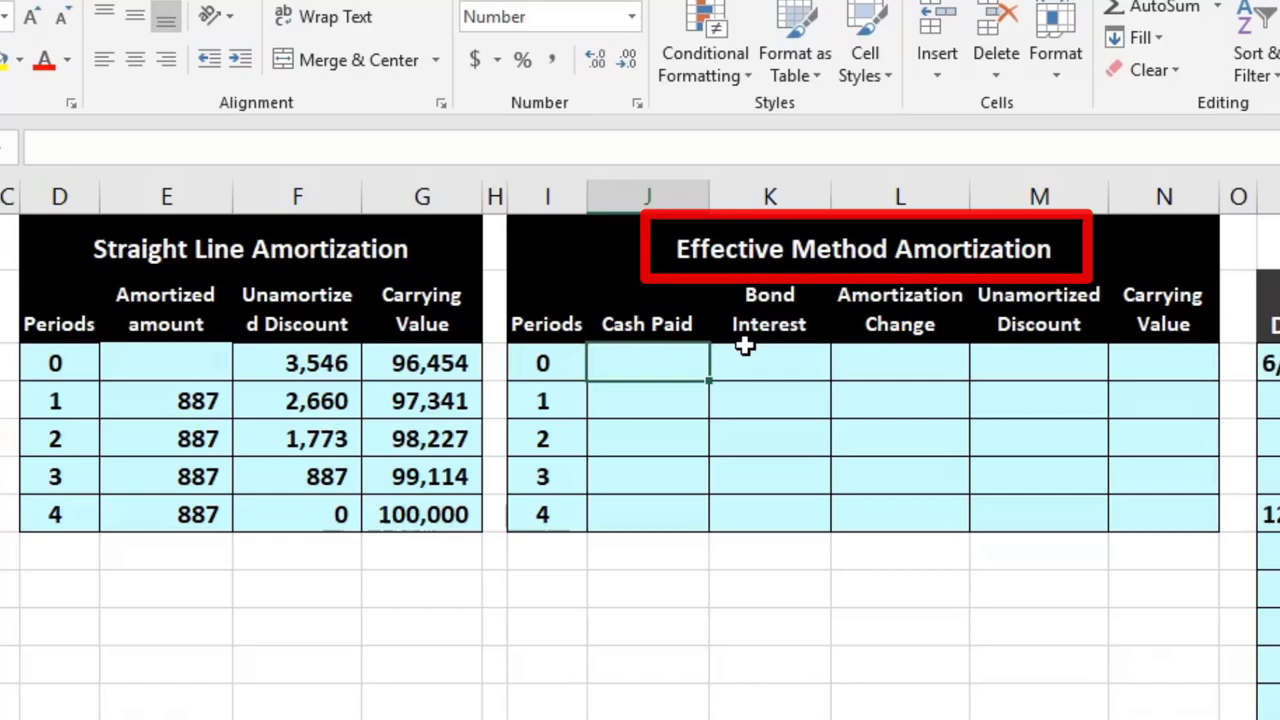
{"action": "left_click", "coordinate": [1145, 369]}
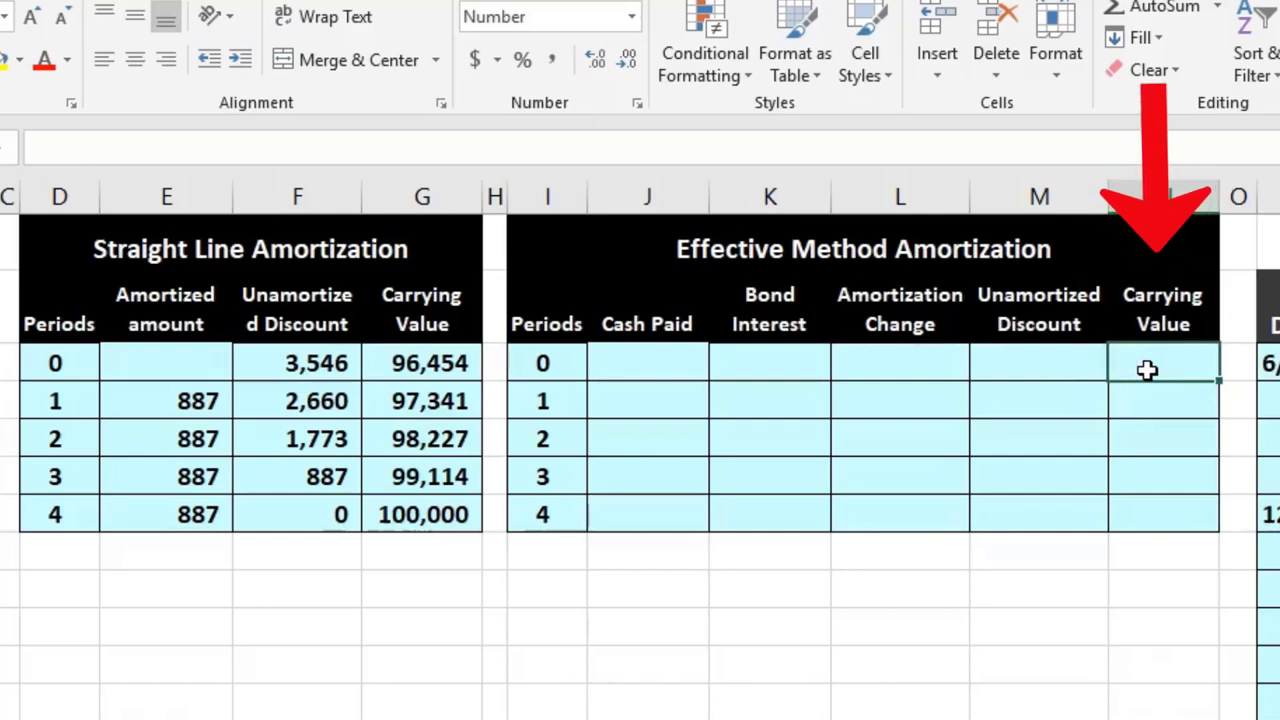
{"action": "left_click", "coordinate": [1040, 366]}
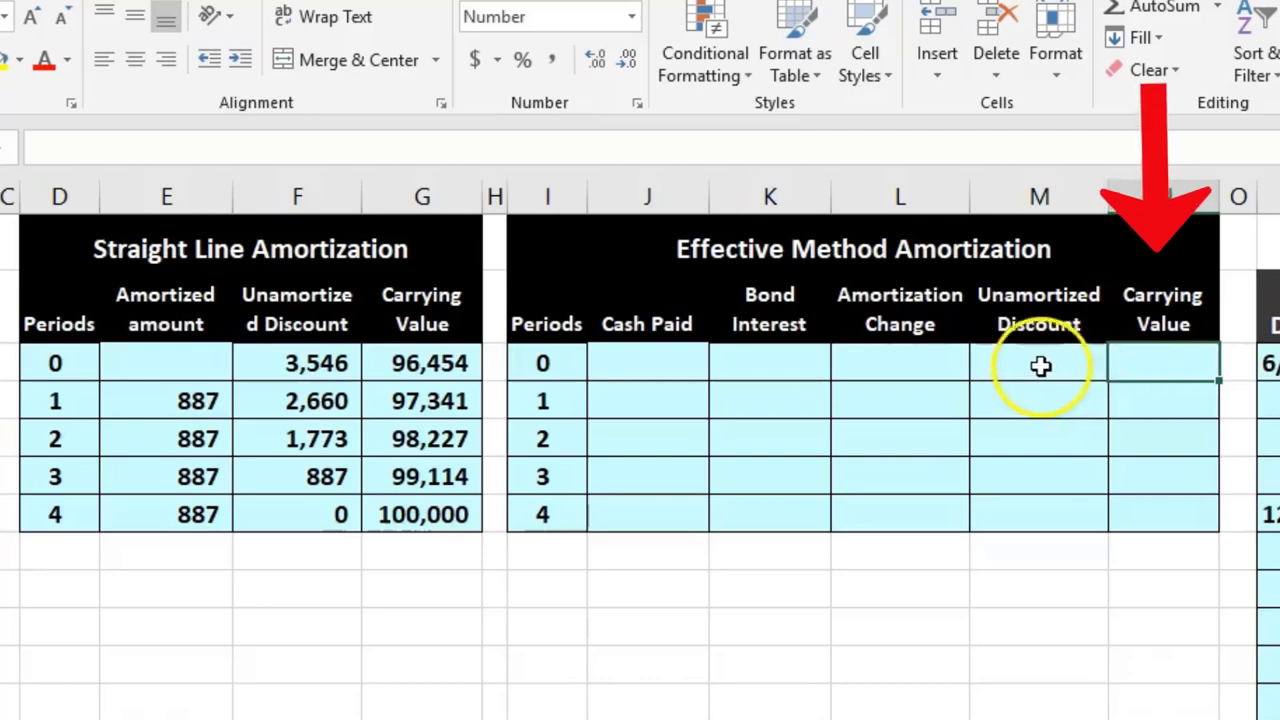
{"action": "type", "text": "="}
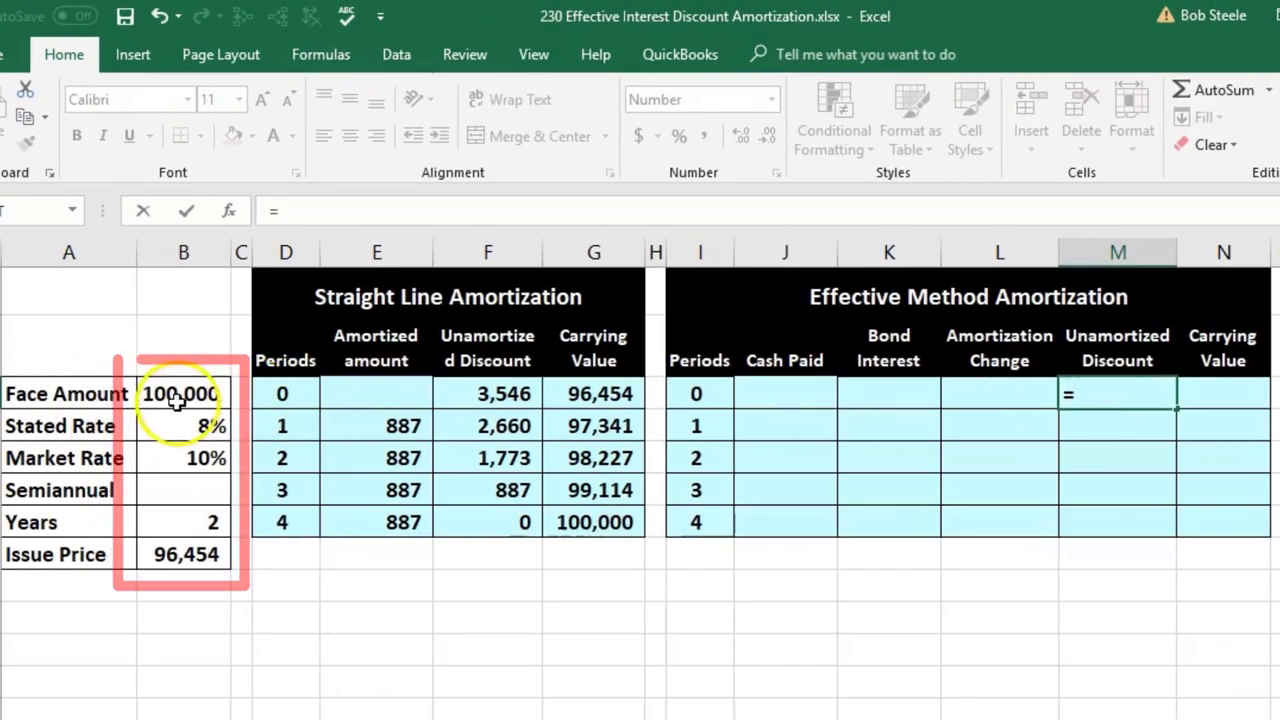
{"action": "left_click", "coordinate": [175, 398]}
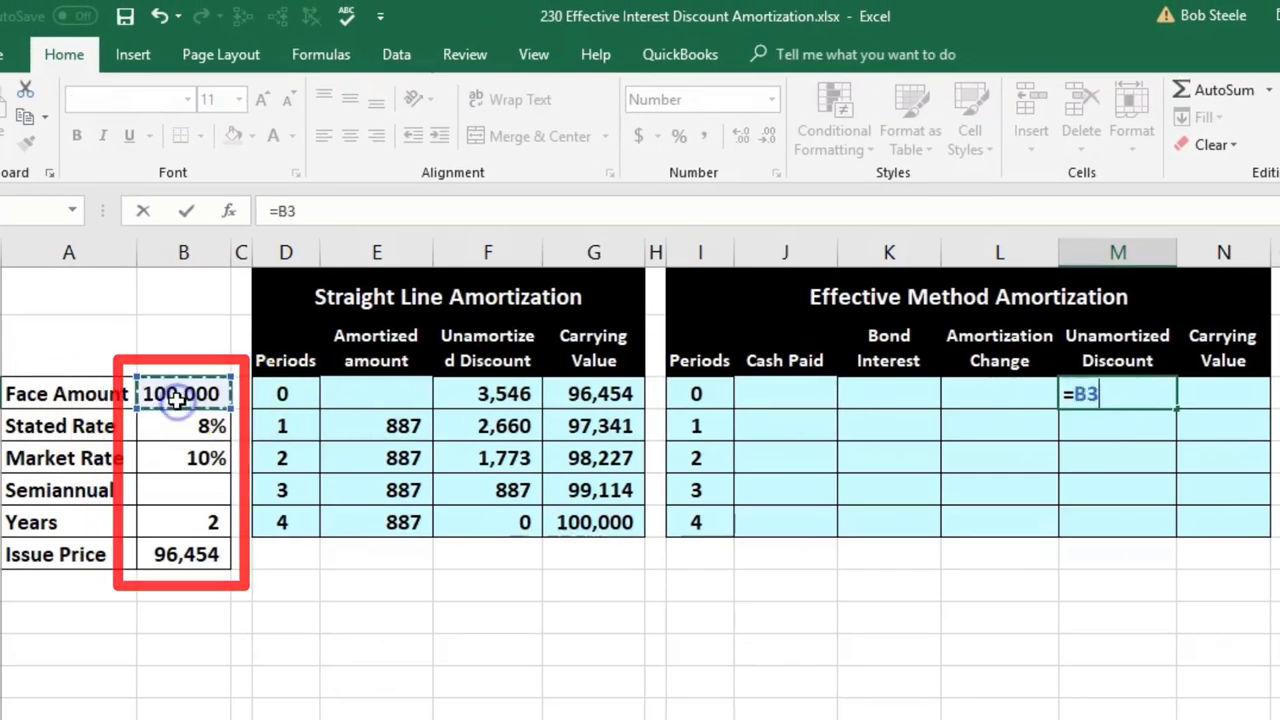
{"action": "type", "text": "-"}
{"action": "left_click", "coordinate": [180, 553]}
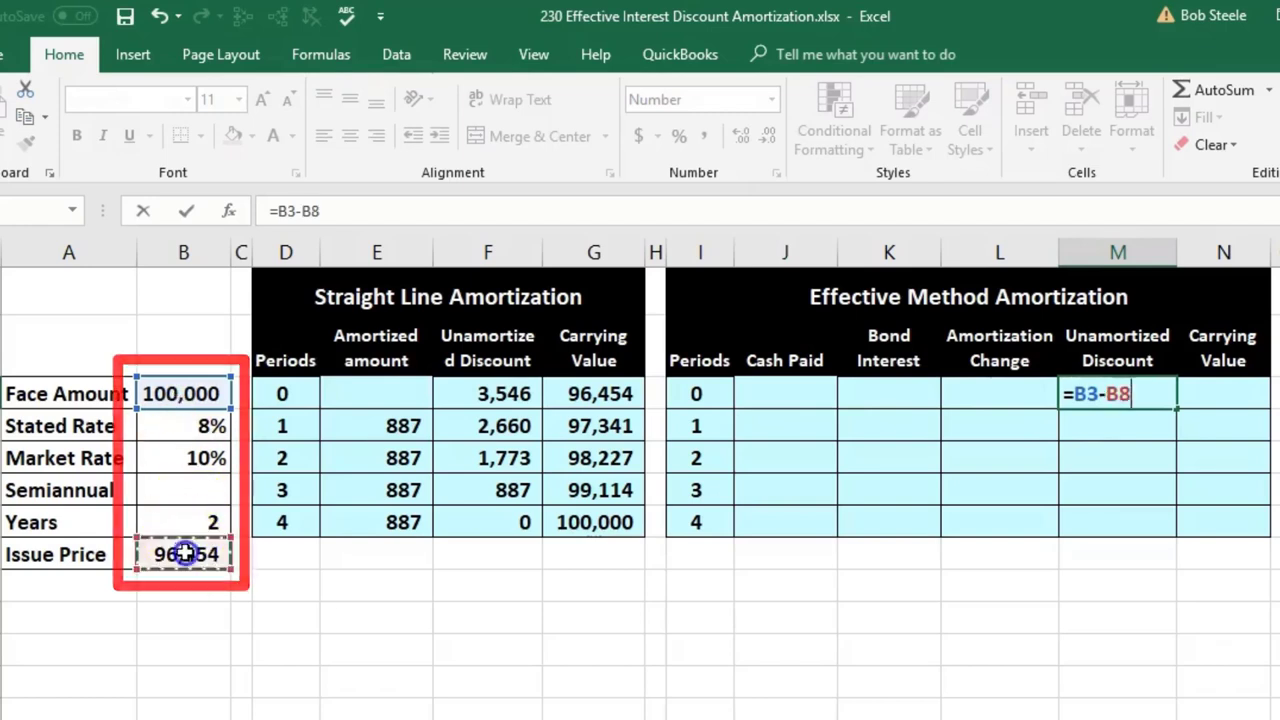
{"action": "key", "text": "Return"}
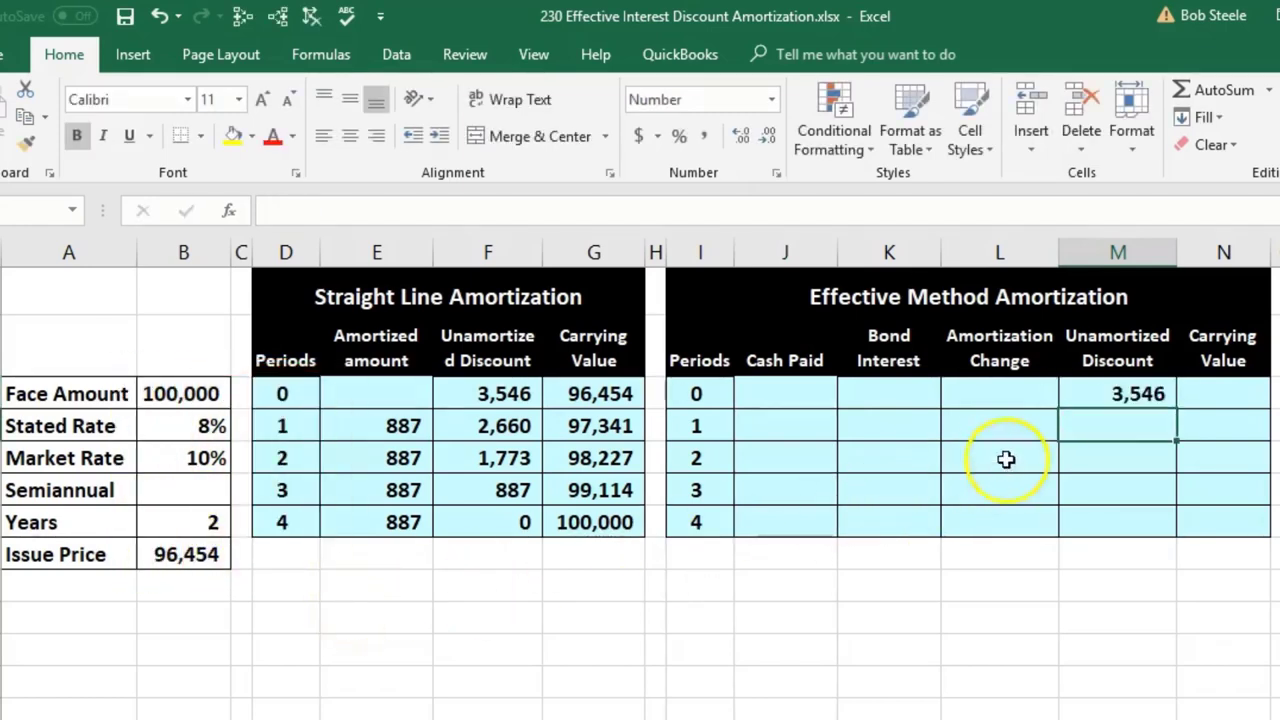
Step: Enter the period 0 Carrying Value in the Effective Method Amortization table as face amount B3 minus the period 0 unamortized discount
{"action": "left_click", "coordinate": [1249, 393]}
{"action": "type", "text": "="}
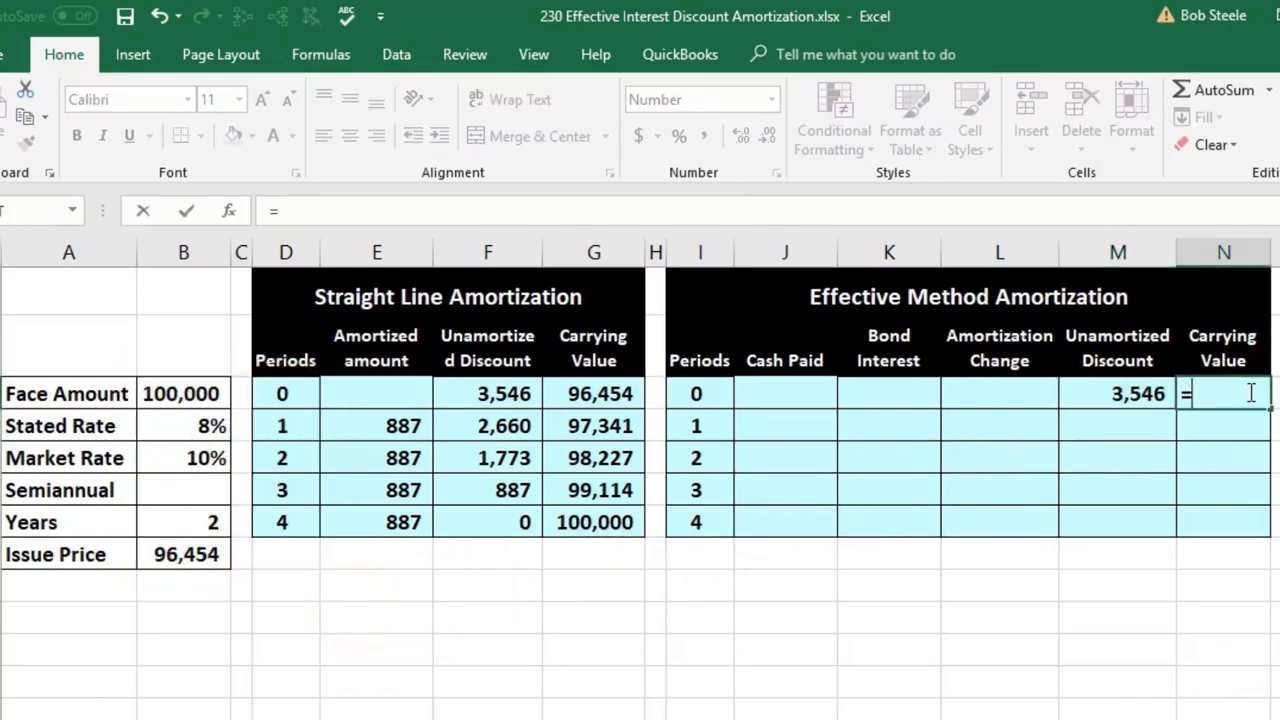
{"action": "left_click", "coordinate": [170, 393]}
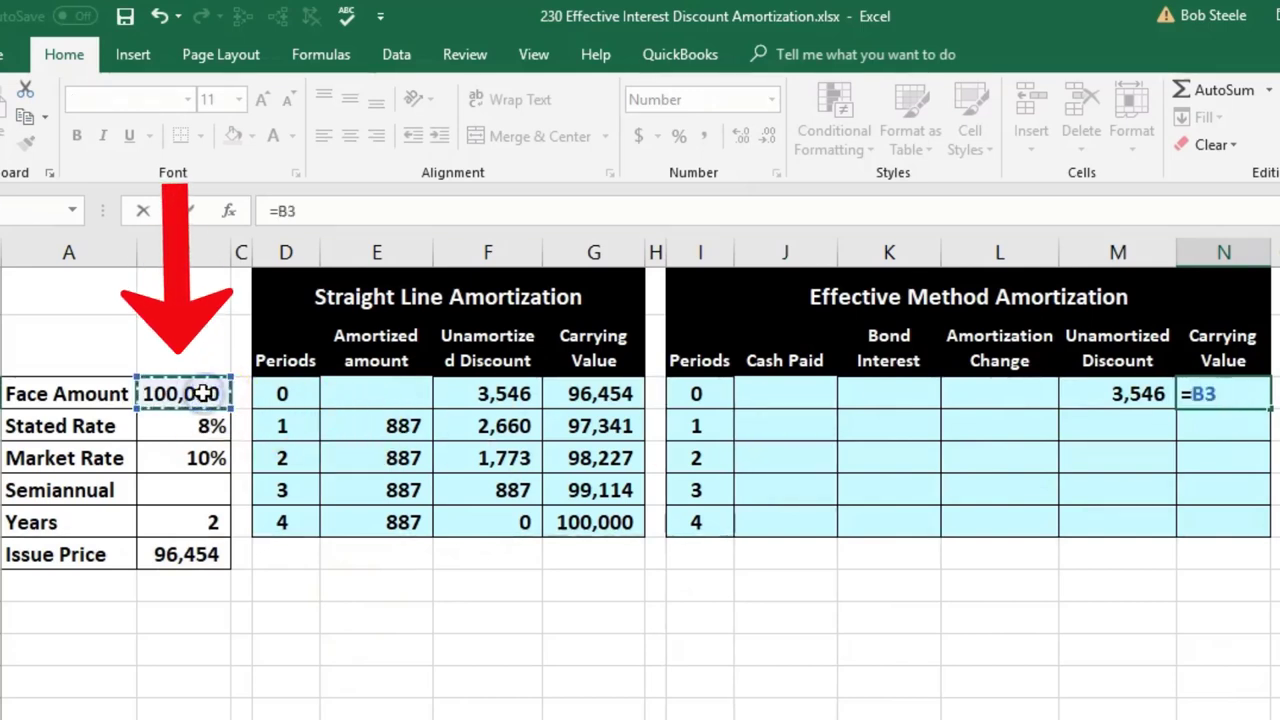
{"action": "type", "text": "-"}
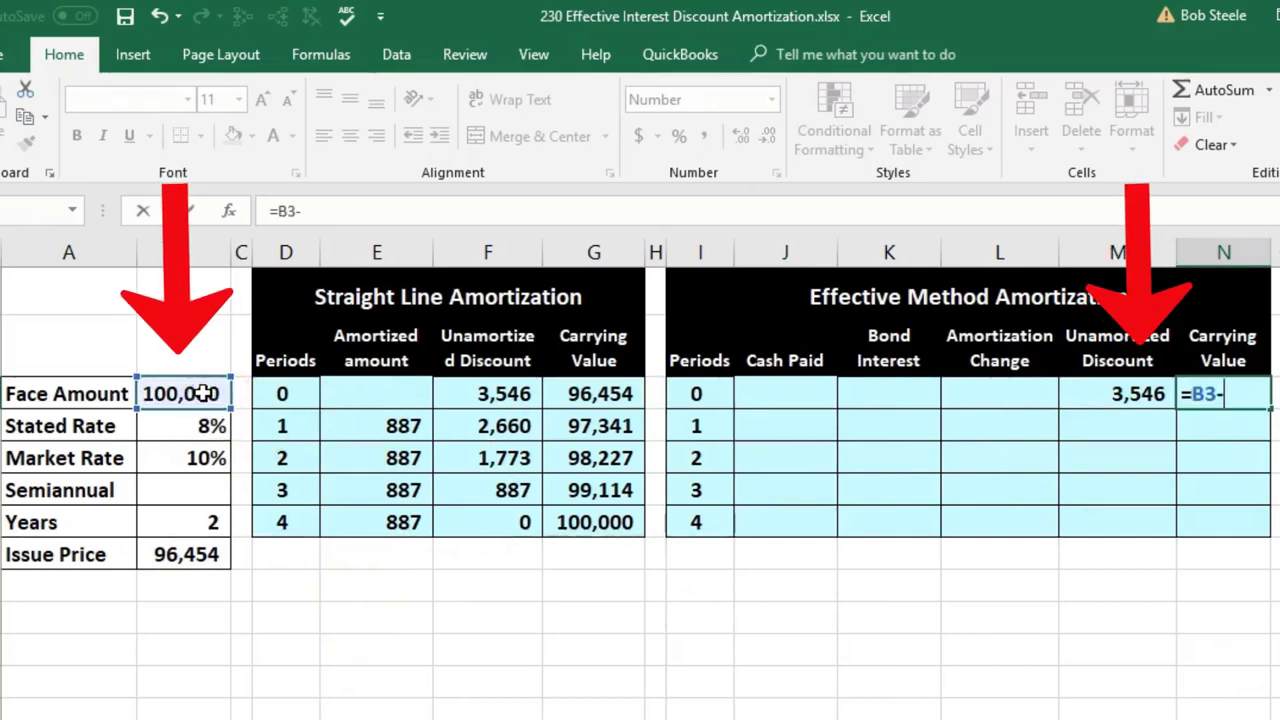
{"action": "left_click", "coordinate": [1082, 390]}
{"action": "key", "text": "Return"}
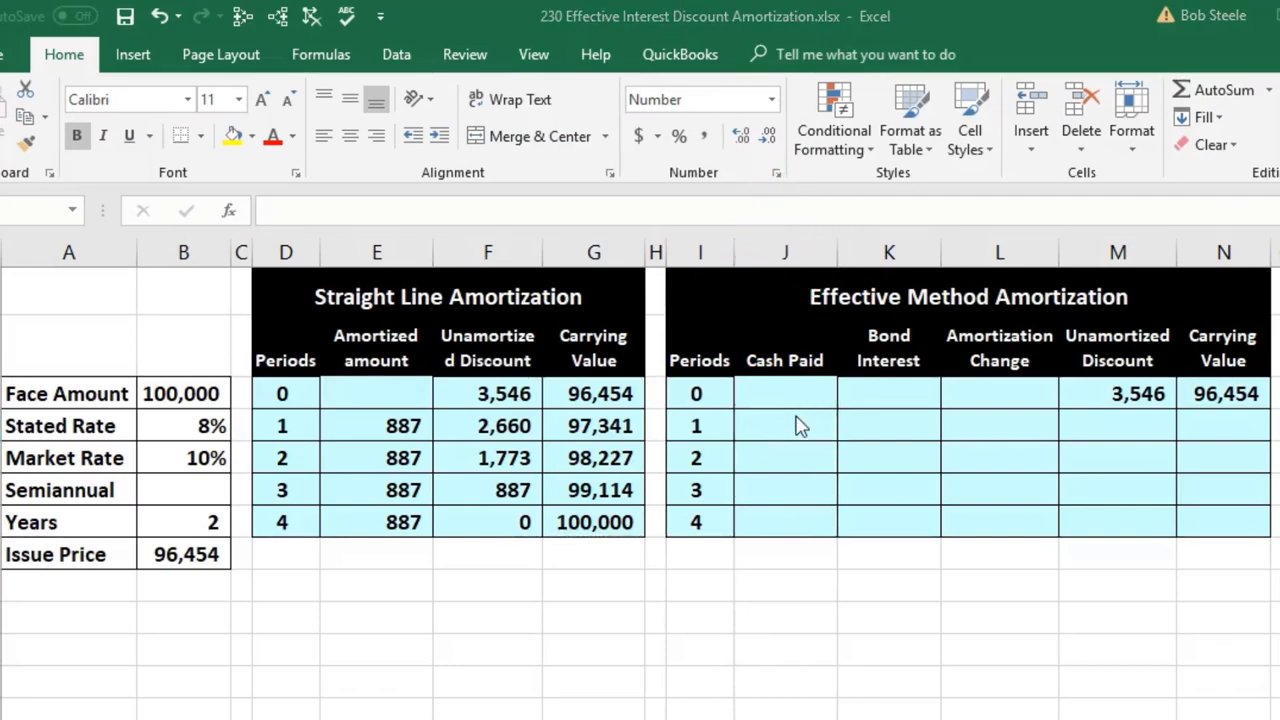
Step: Switch to Calculator and compute the semiannual cash interest as 100,000 times .08 divided by 2
{"action": "key", "text": "alt+Tab"}
{"action": "type", "text": "100000"}
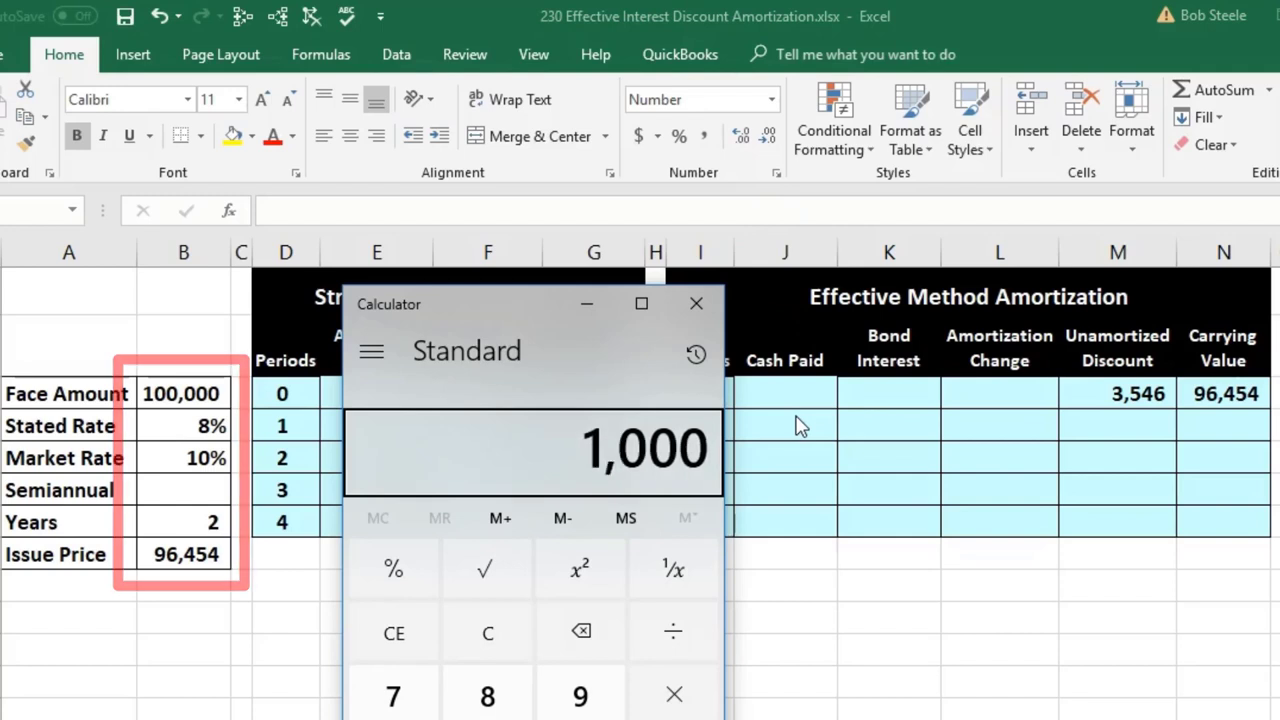
{"action": "type", "text": "*.08"}
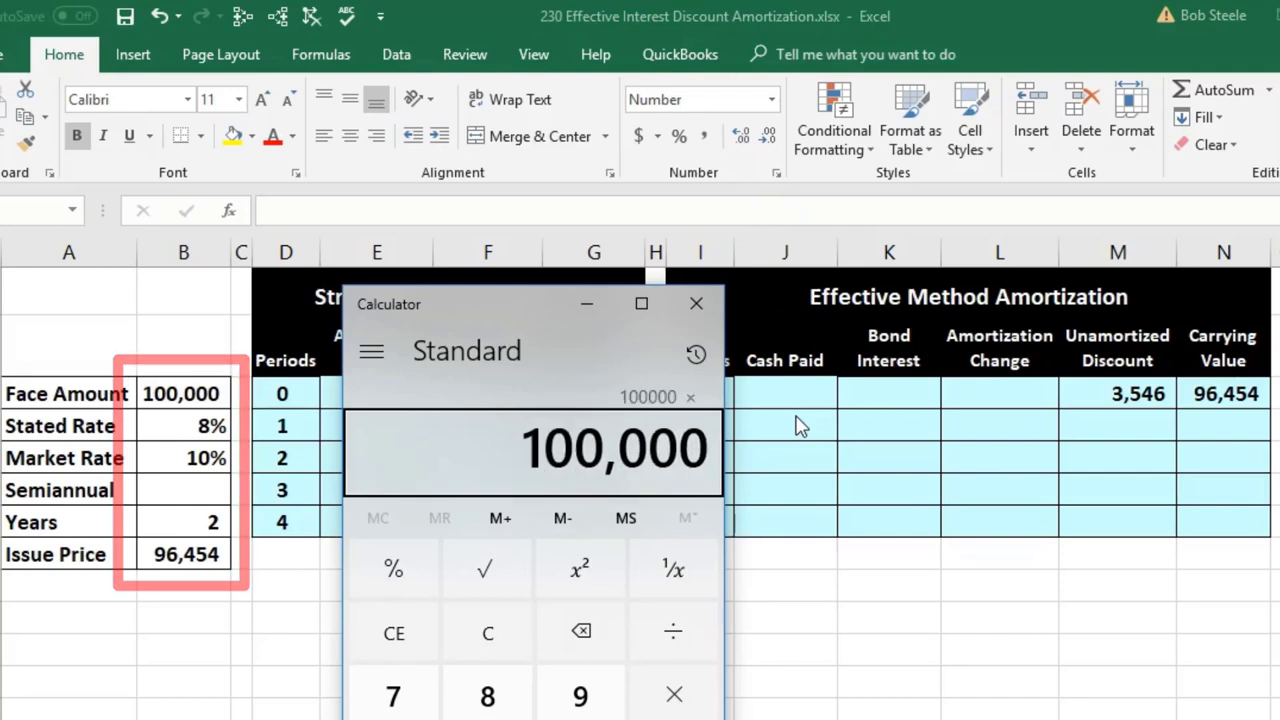
{"action": "key", "text": "Return"}
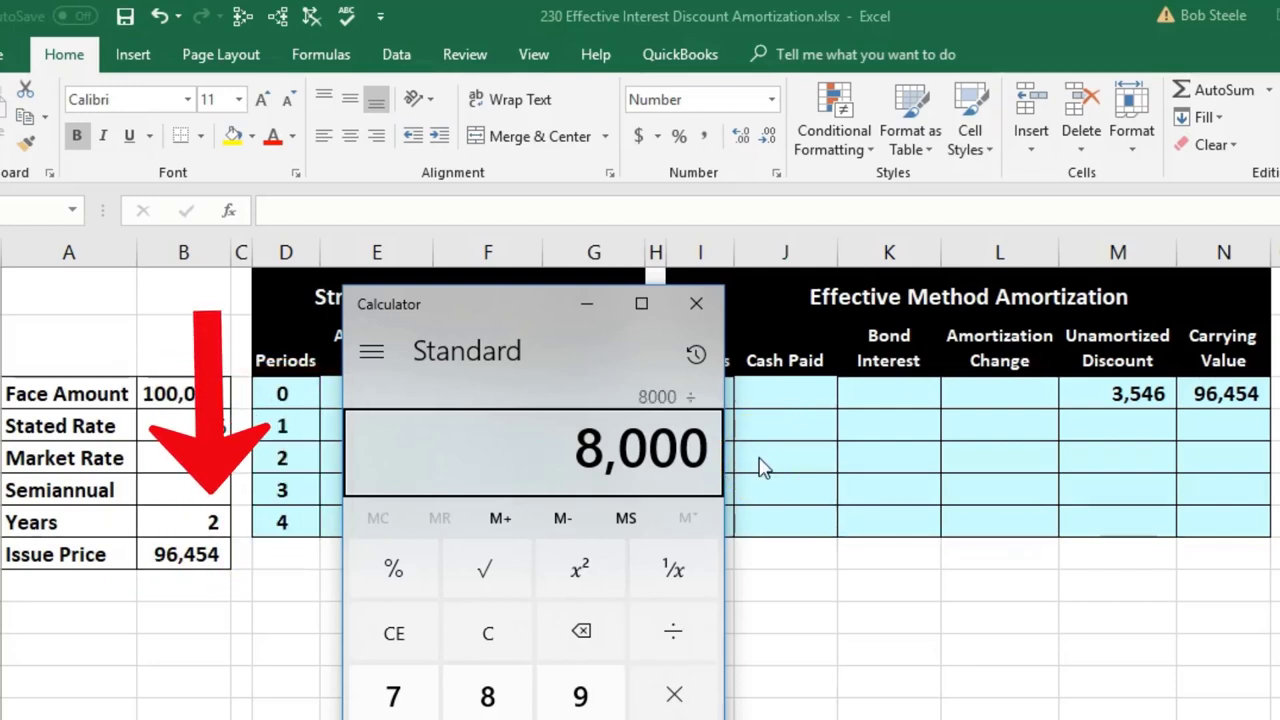
{"action": "type", "text": "2"}
{"action": "key", "text": "Return"}
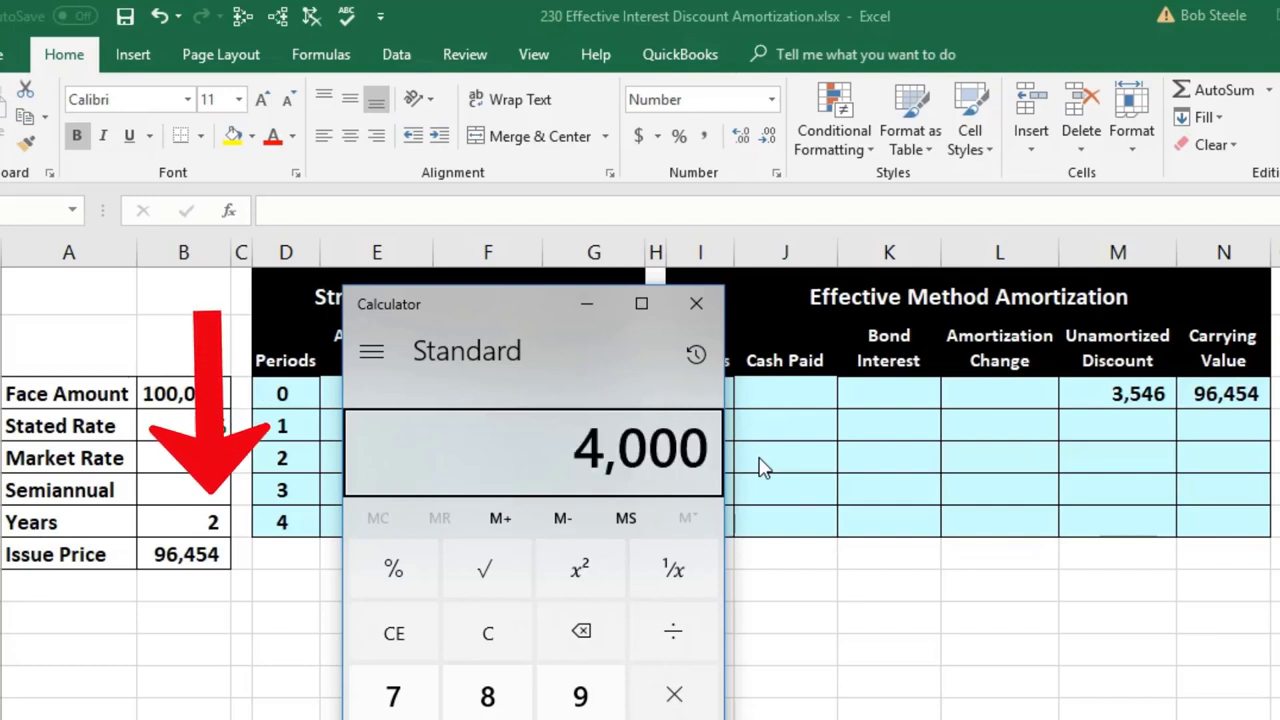
Step: Enter the formula =100000*.08/2 as the period 1 Cash Paid in the Effective Method Amortization table
{"action": "left_click", "coordinate": [858, 500]}
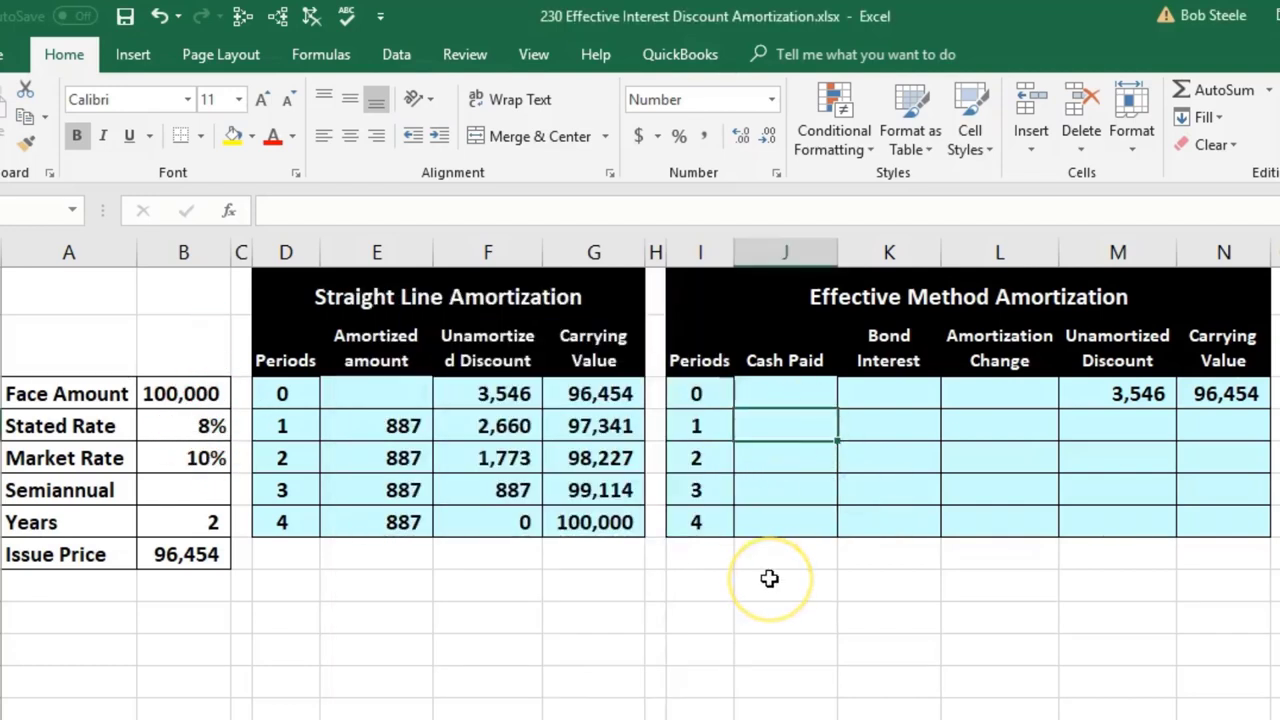
{"action": "type", "text": "="}
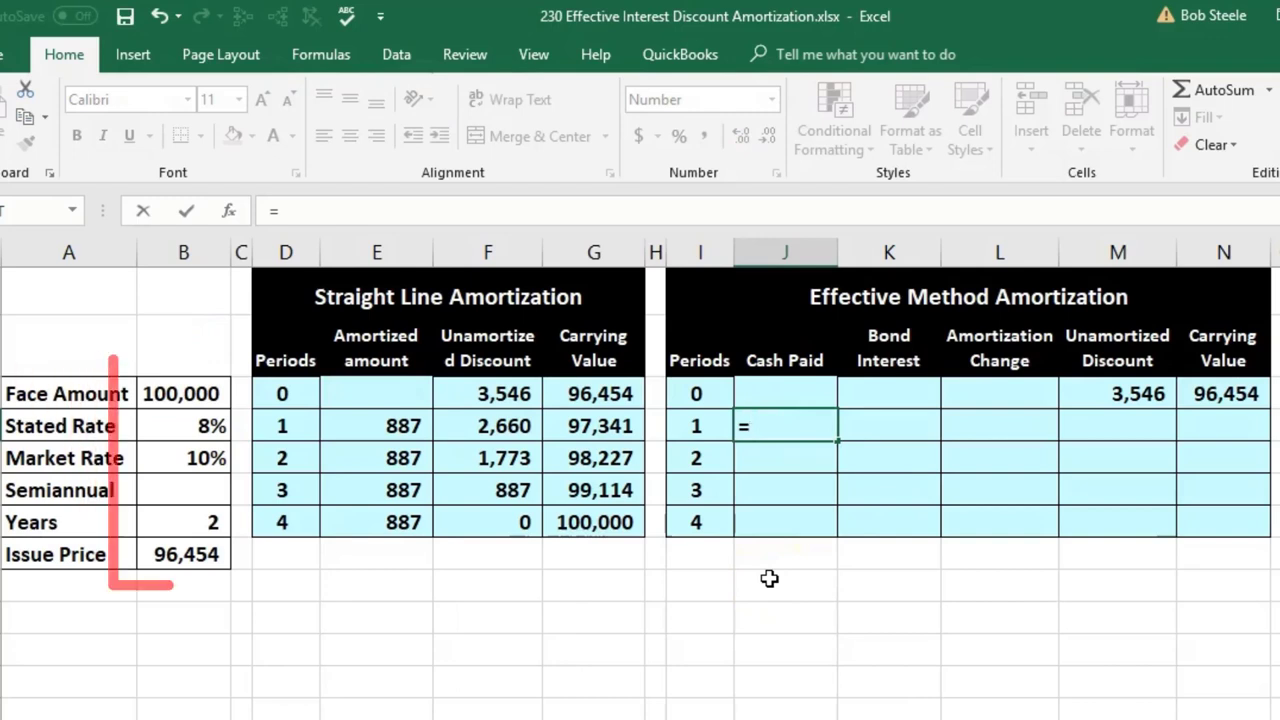
{"action": "type", "text": "10000"}
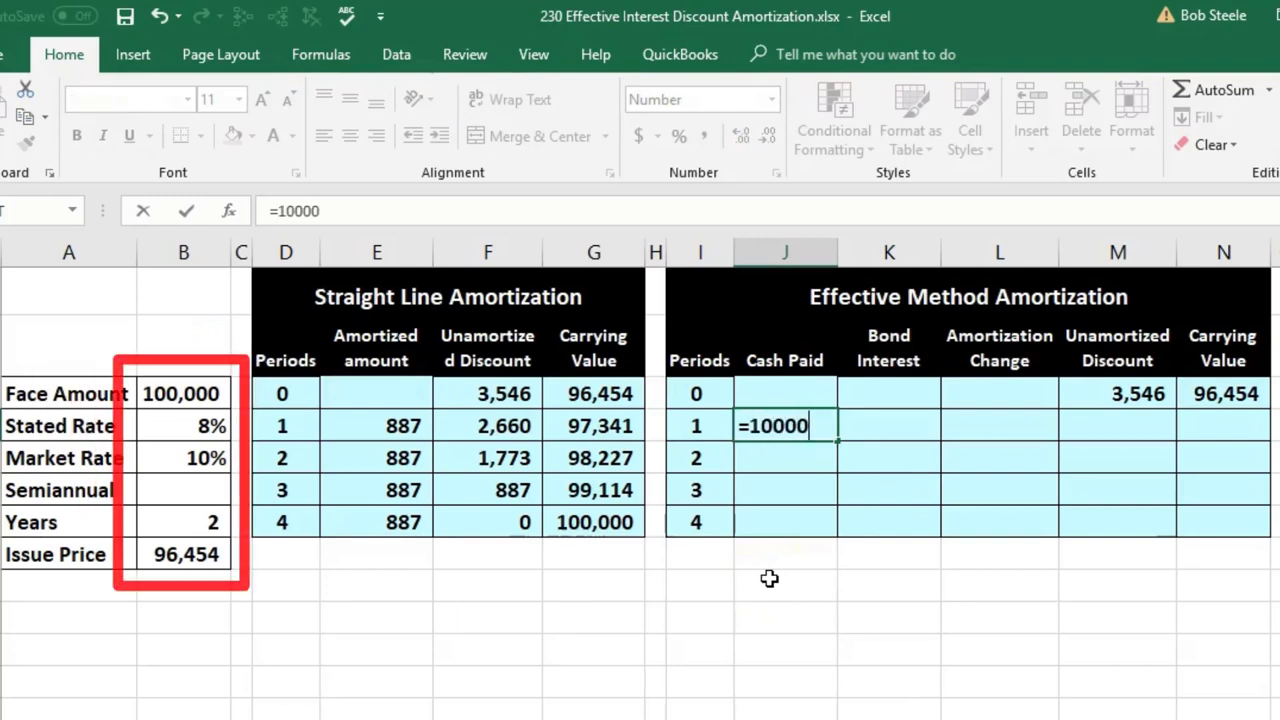
{"action": "type", "text": "0*.0"}
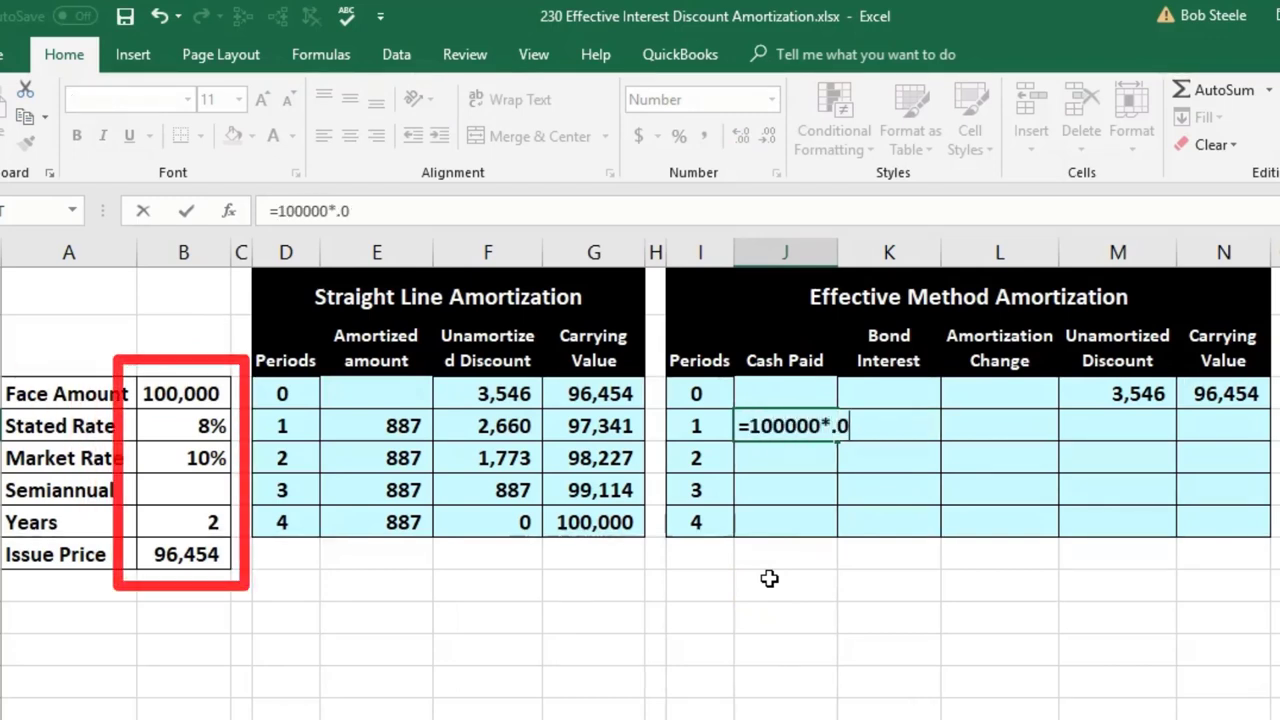
{"action": "type", "text": "8/2"}
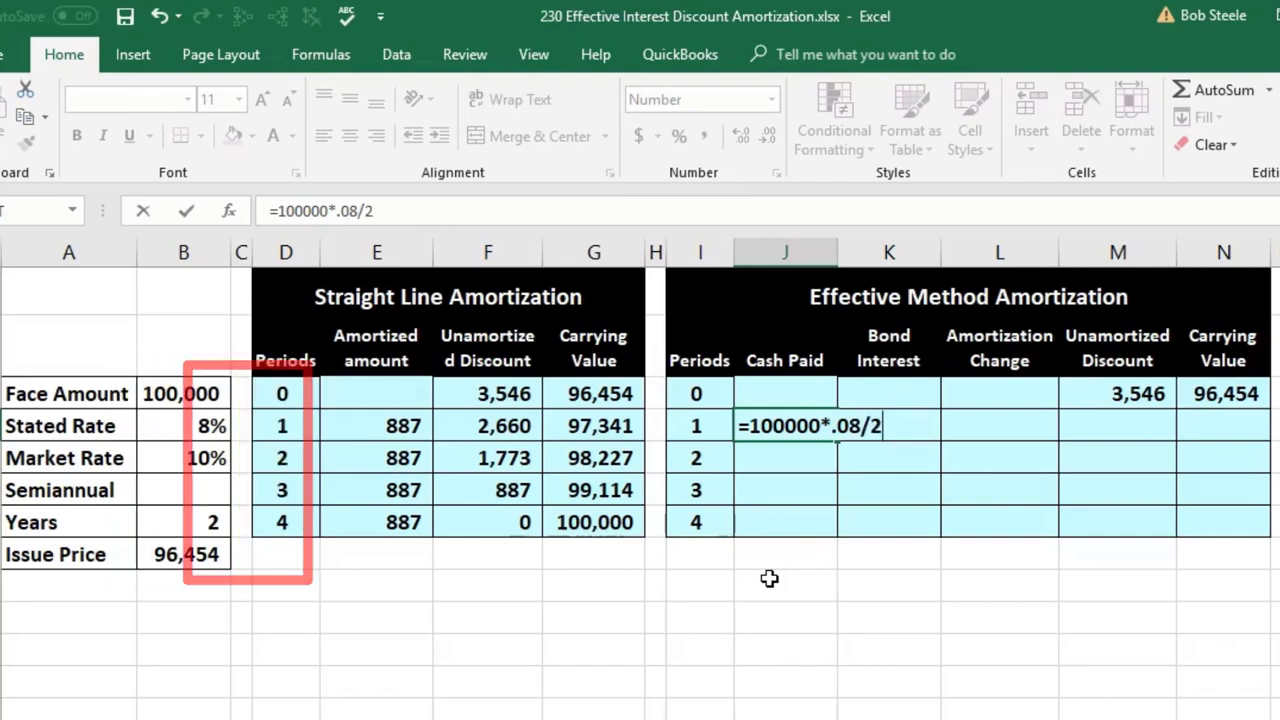
{"action": "key", "text": "Return"}
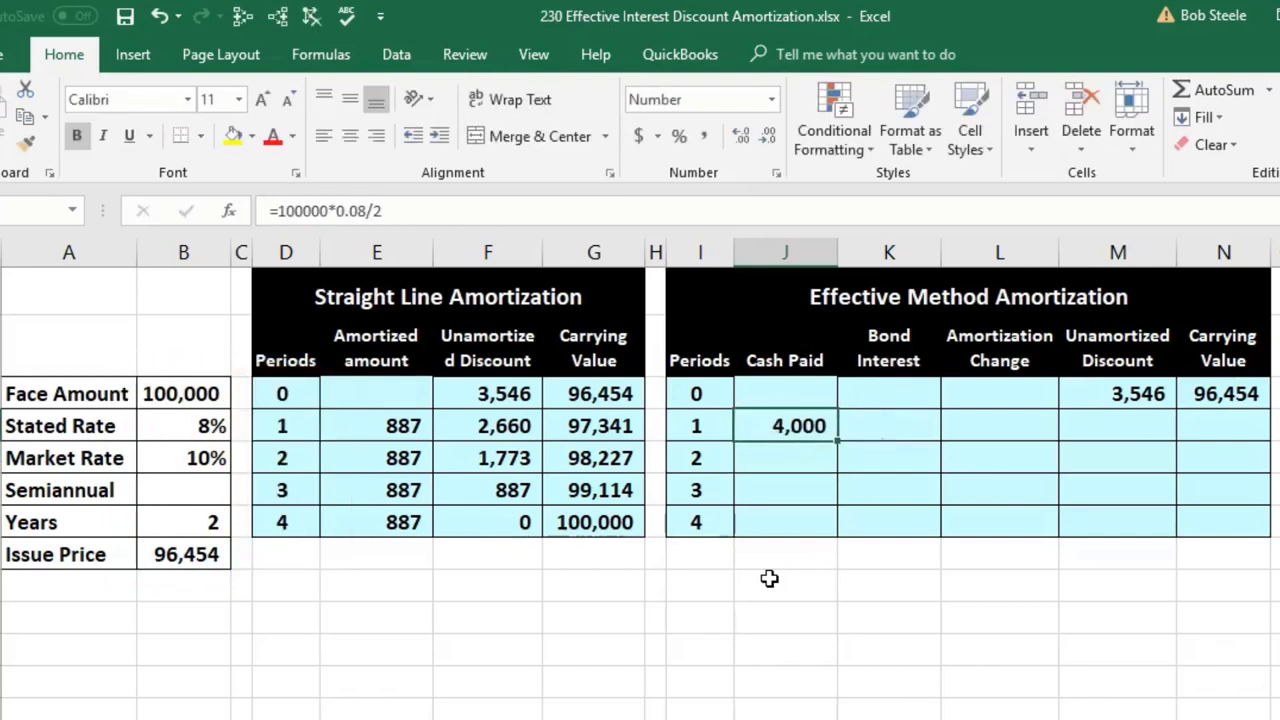
Step: Enter the period 1 Bond Interest as the period 0 carrying value times the market rate divided by two, =N3*B5/2
{"action": "key", "text": "Right"}
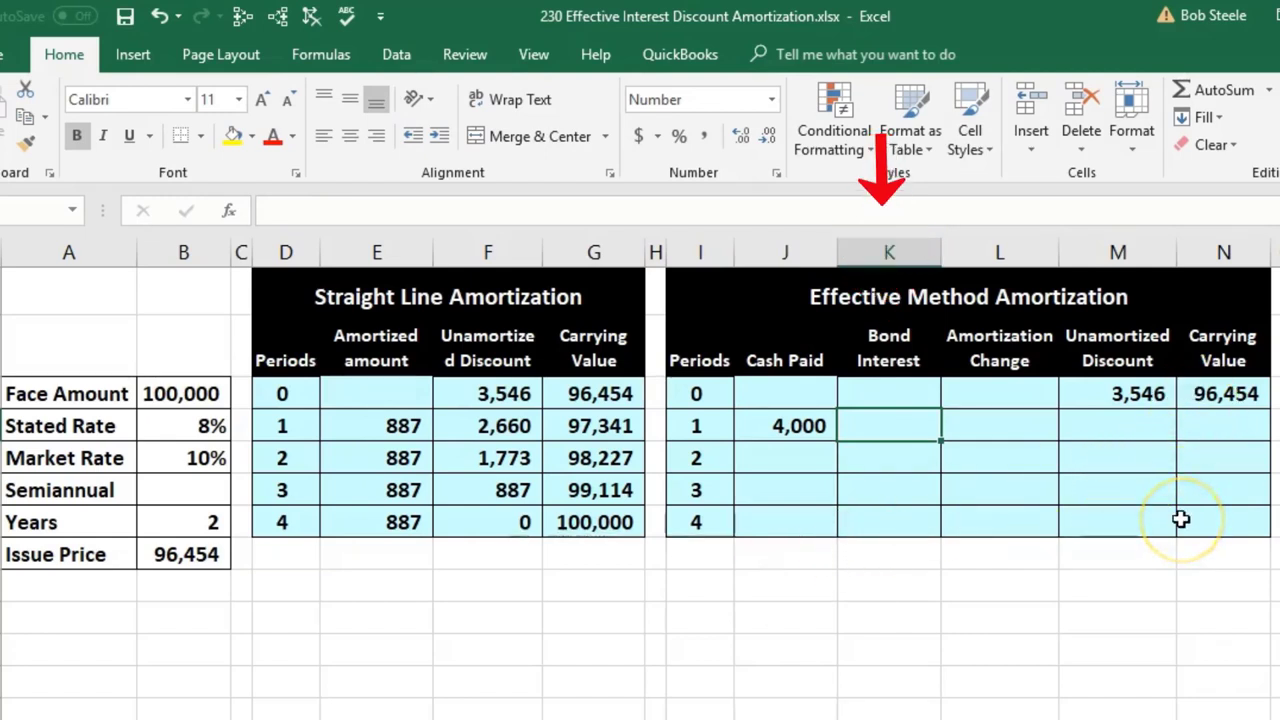
{"action": "type", "text": "="}
{"action": "left_click", "coordinate": [1238, 396]}
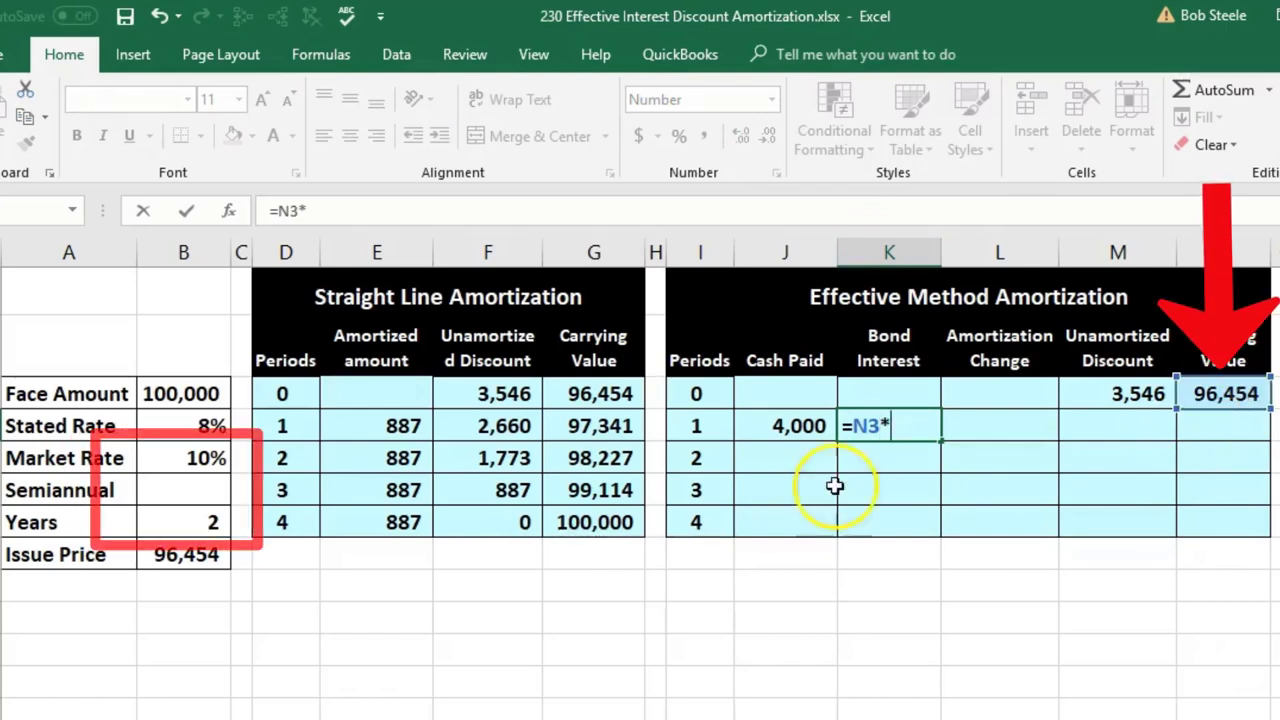
{"action": "type", "text": "*"}
{"action": "left_click", "coordinate": [198, 460]}
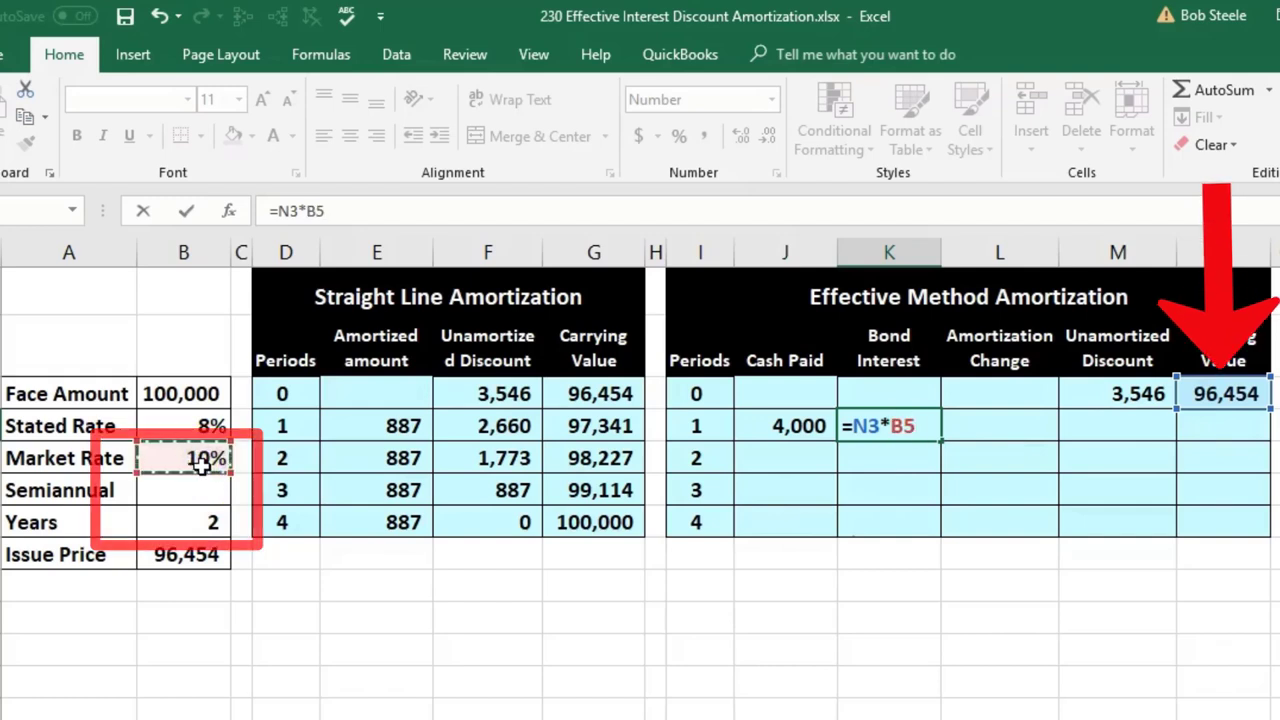
{"action": "type", "text": "/"}
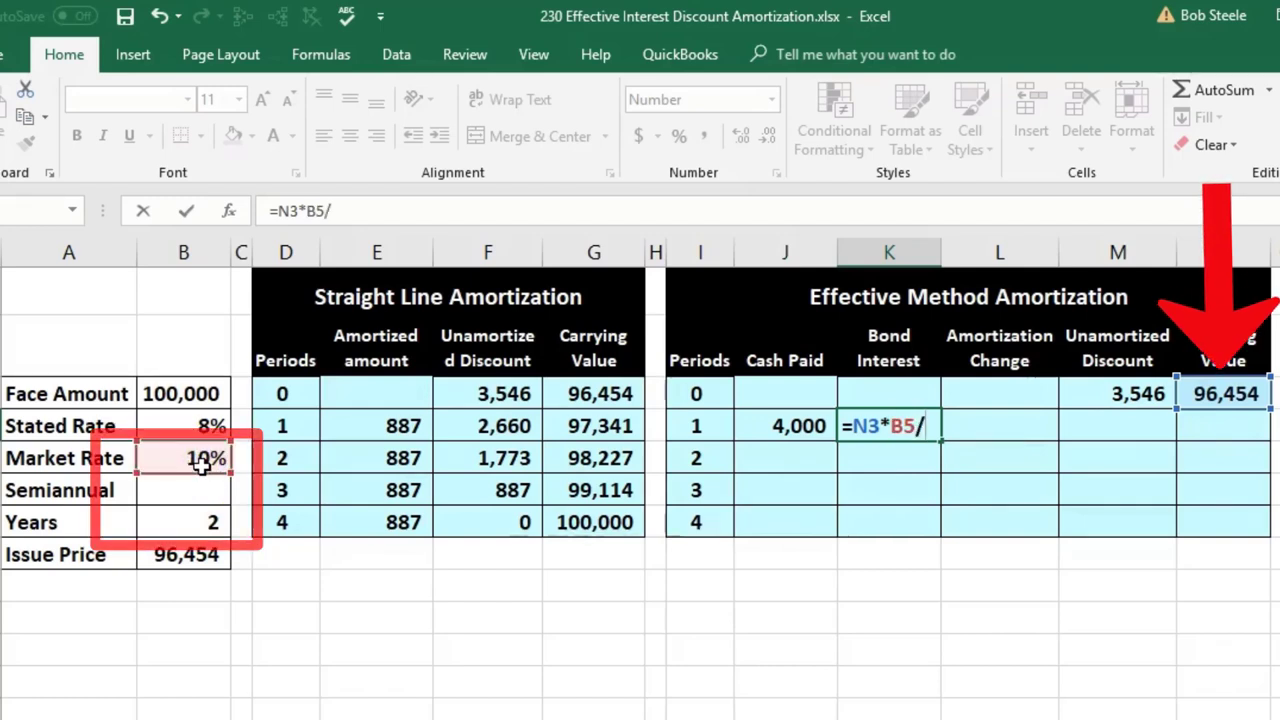
{"action": "type", "text": "2"}
{"action": "key", "text": "Return"}
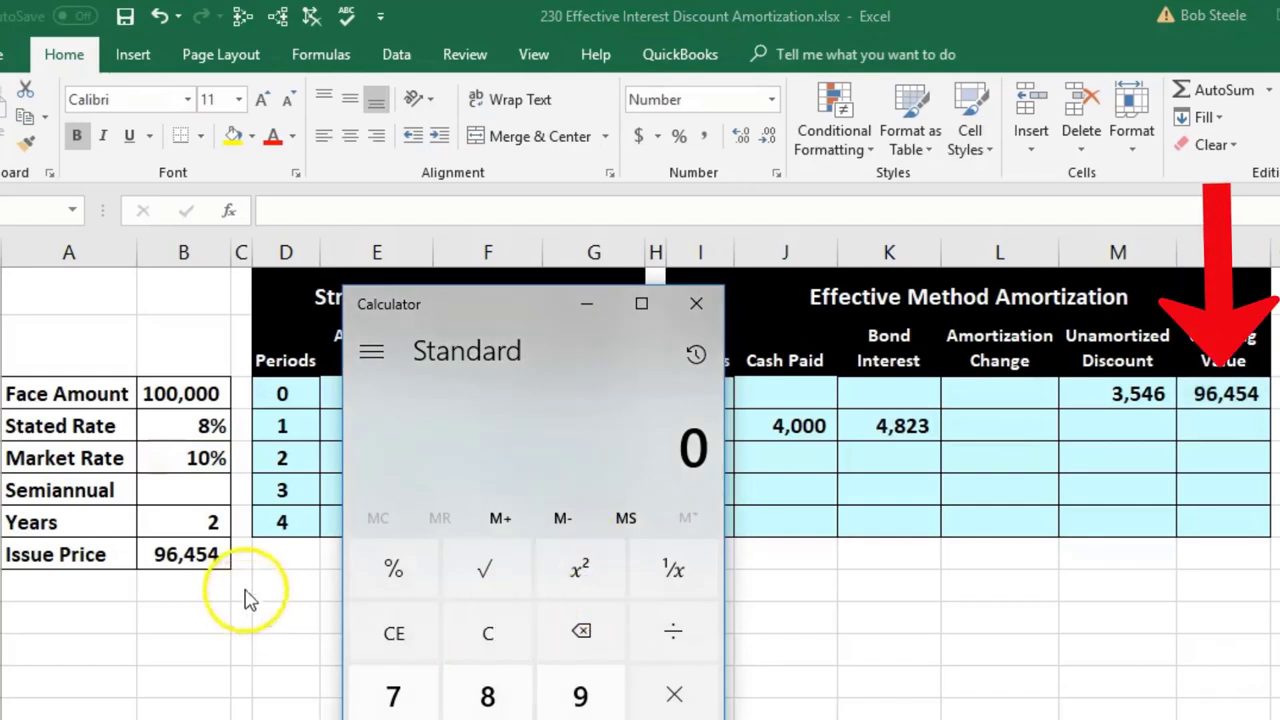
Step: Check the period 1 bond interest in Calculator as 96,454 times .1 divided by 2, and return to its cell in the table
{"action": "type", "text": "96,454"}
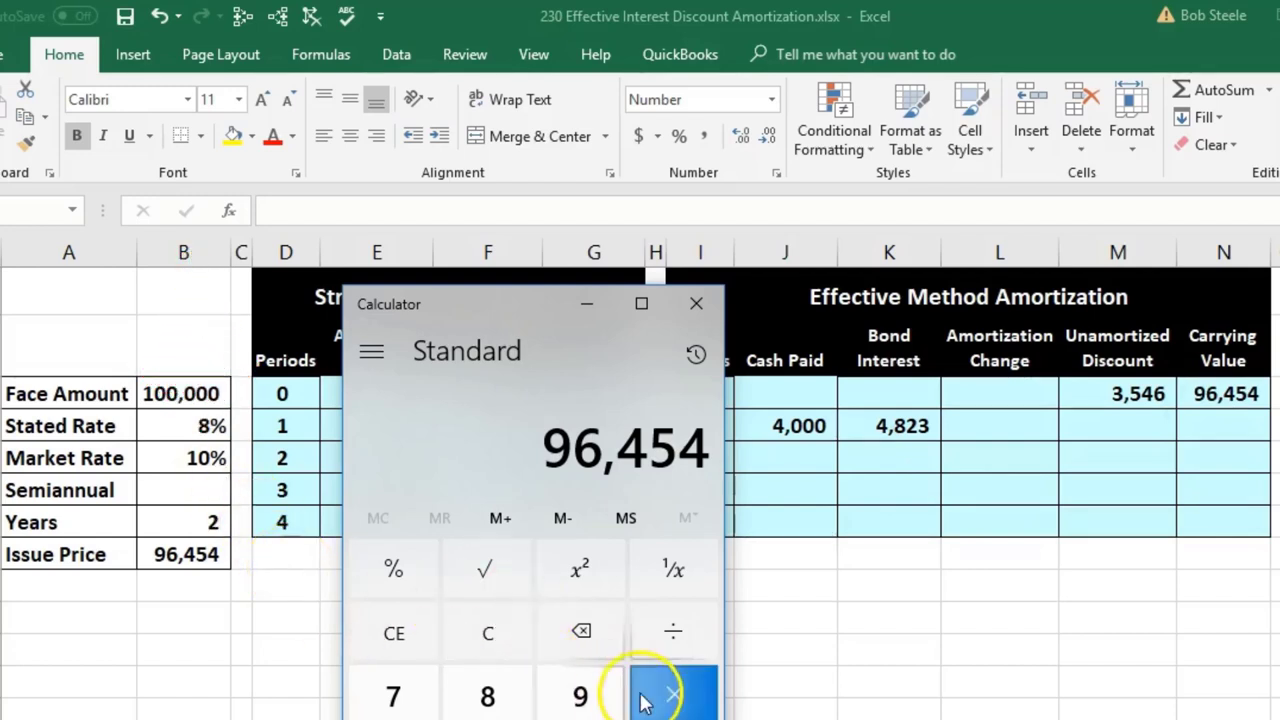
{"action": "left_click", "coordinate": [673, 698]}
{"action": "type", "text": ".1"}
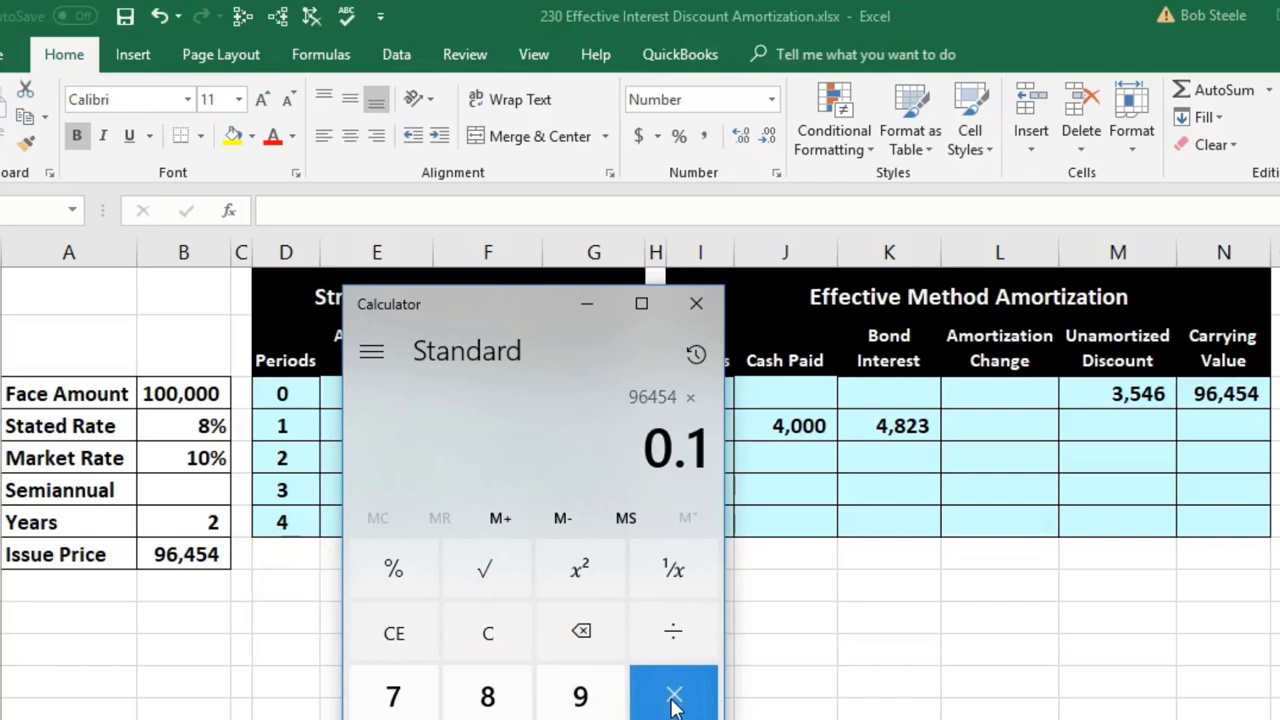
{"action": "key", "text": "Return"}
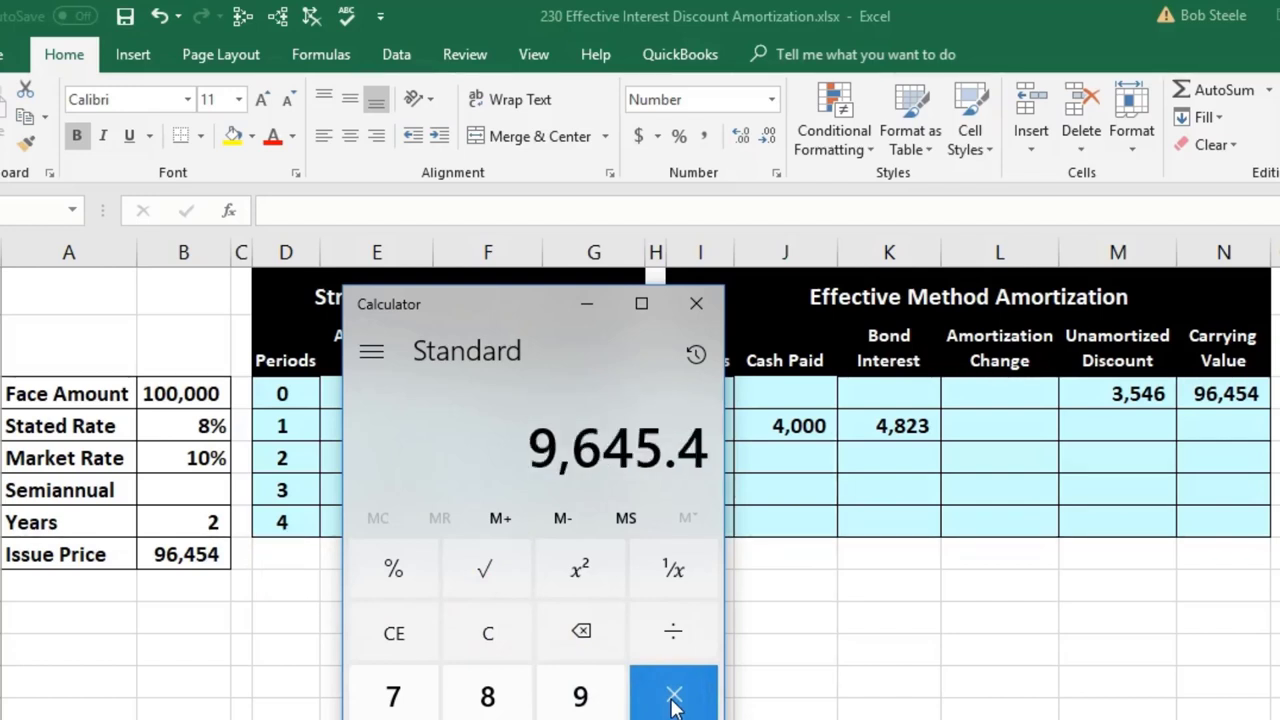
{"action": "key", "text": "slash"}
{"action": "type", "text": "2"}
{"action": "key", "text": "Return"}
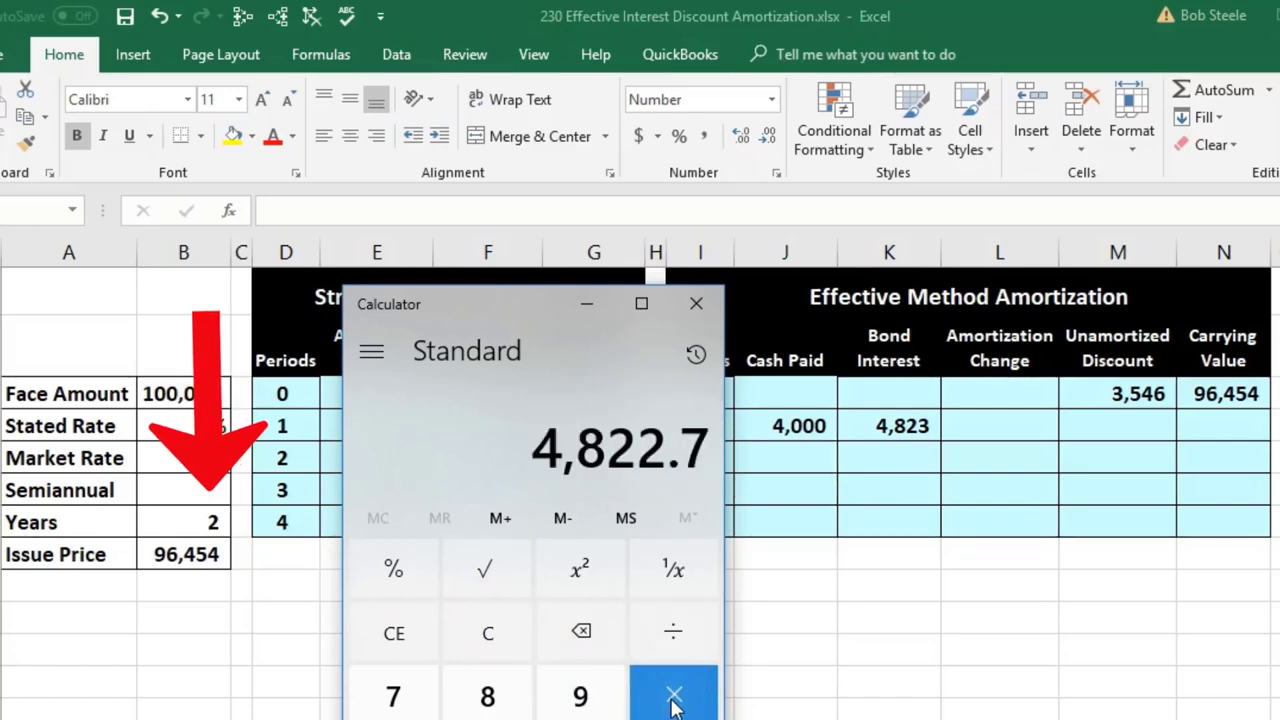
{"action": "left_click", "coordinate": [598, 490]}
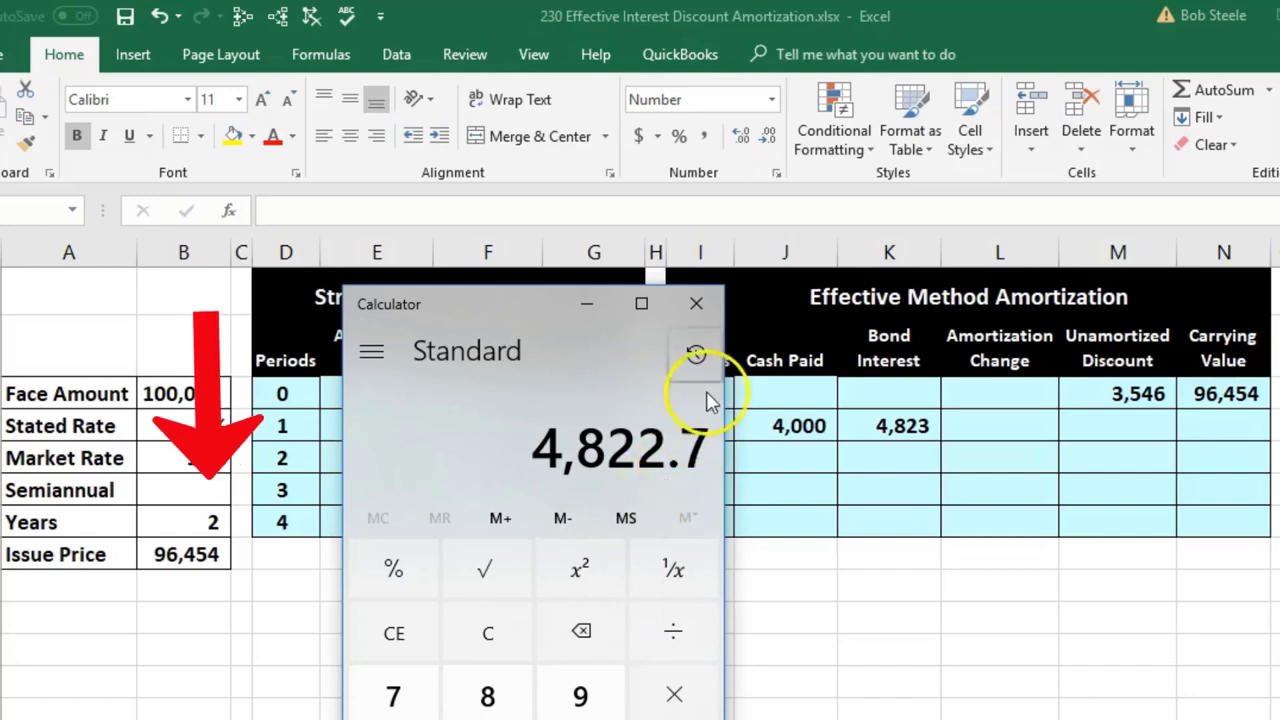
{"action": "left_click", "coordinate": [697, 302]}
{"action": "left_click", "coordinate": [903, 424]}
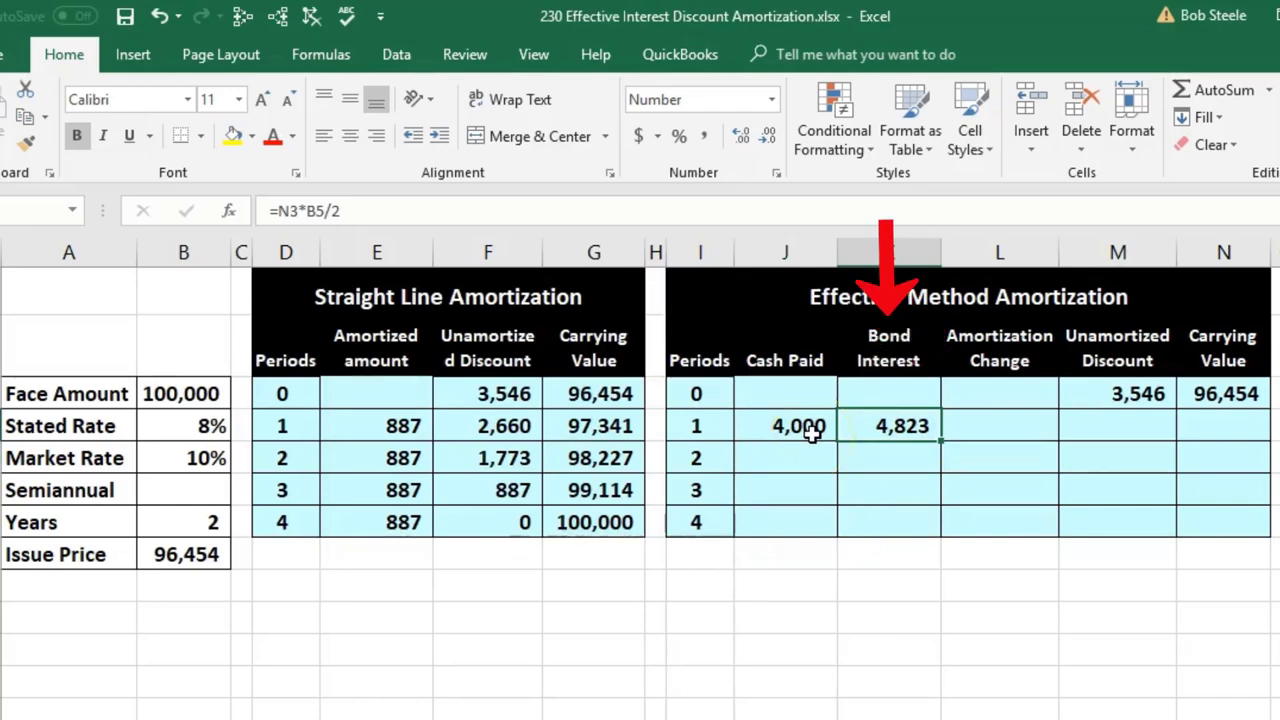
Step: Enter the period 1 Amortization Change as bond interest minus cash paid, =K4-J4, in the Effective Method table
{"action": "left_click", "coordinate": [986, 414]}
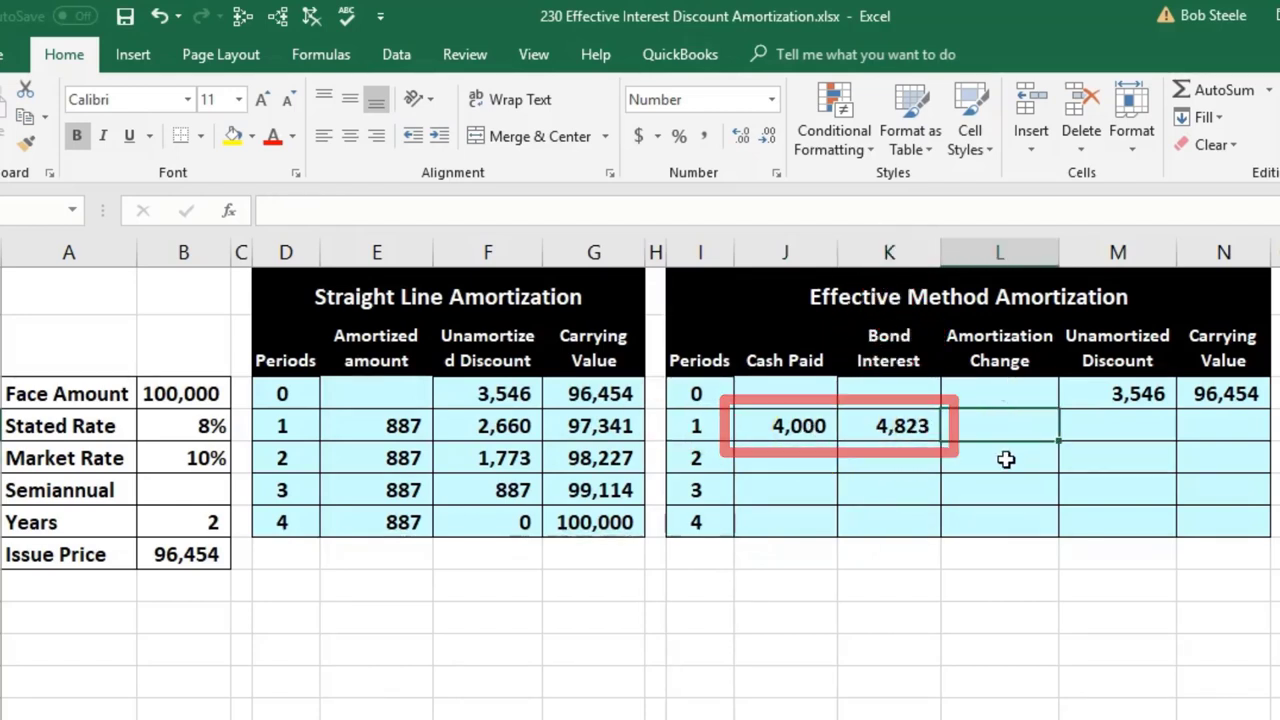
{"action": "type", "text": "="}
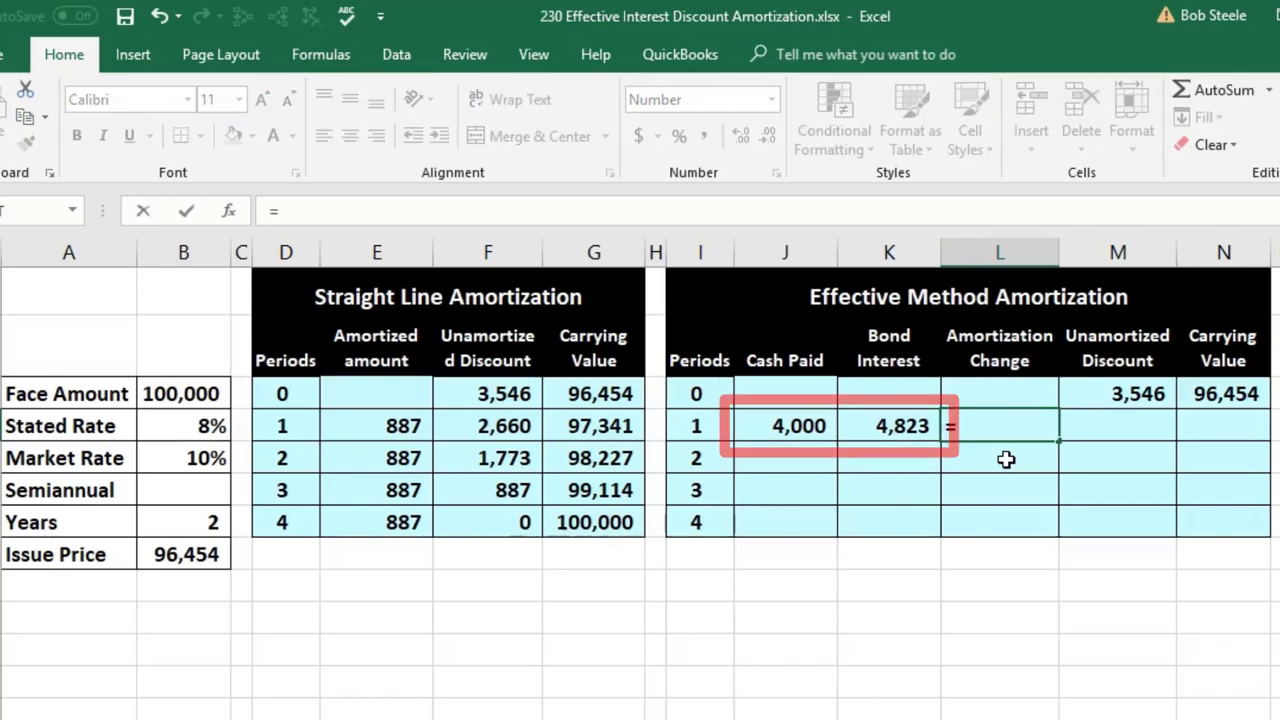
{"action": "left_click", "coordinate": [889, 426]}
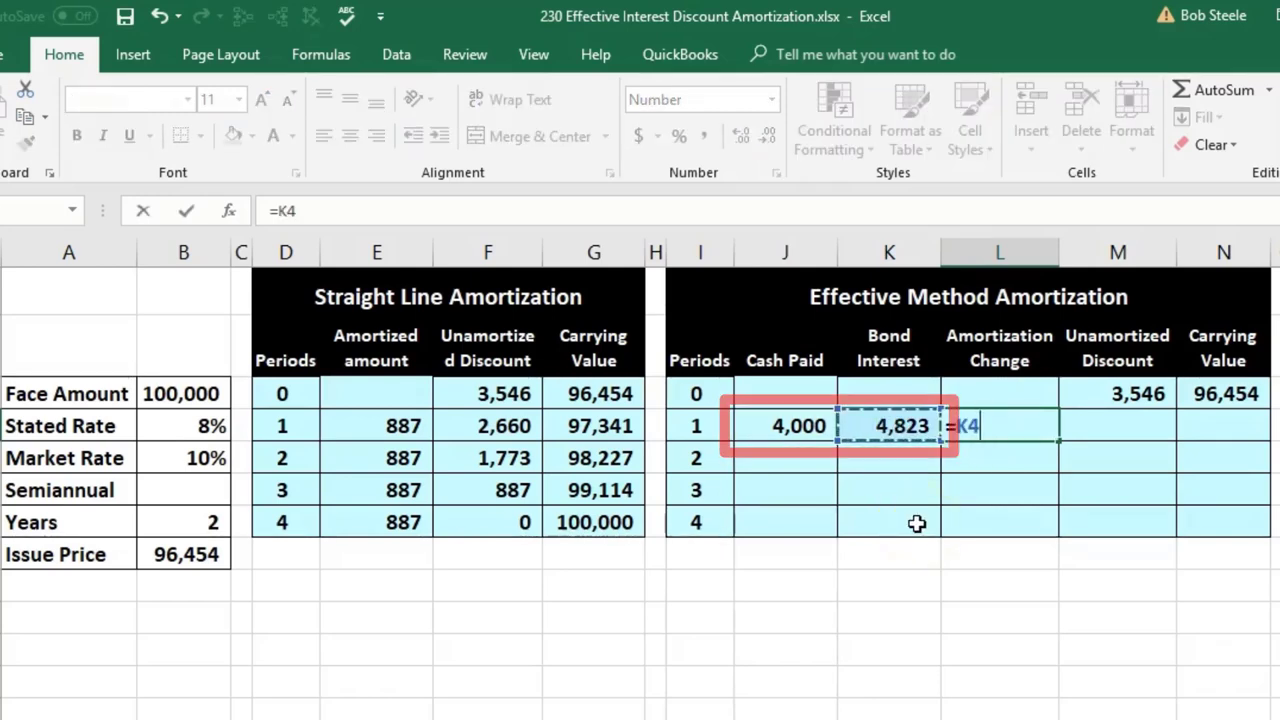
{"action": "type", "text": "-"}
{"action": "left_click", "coordinate": [789, 428]}
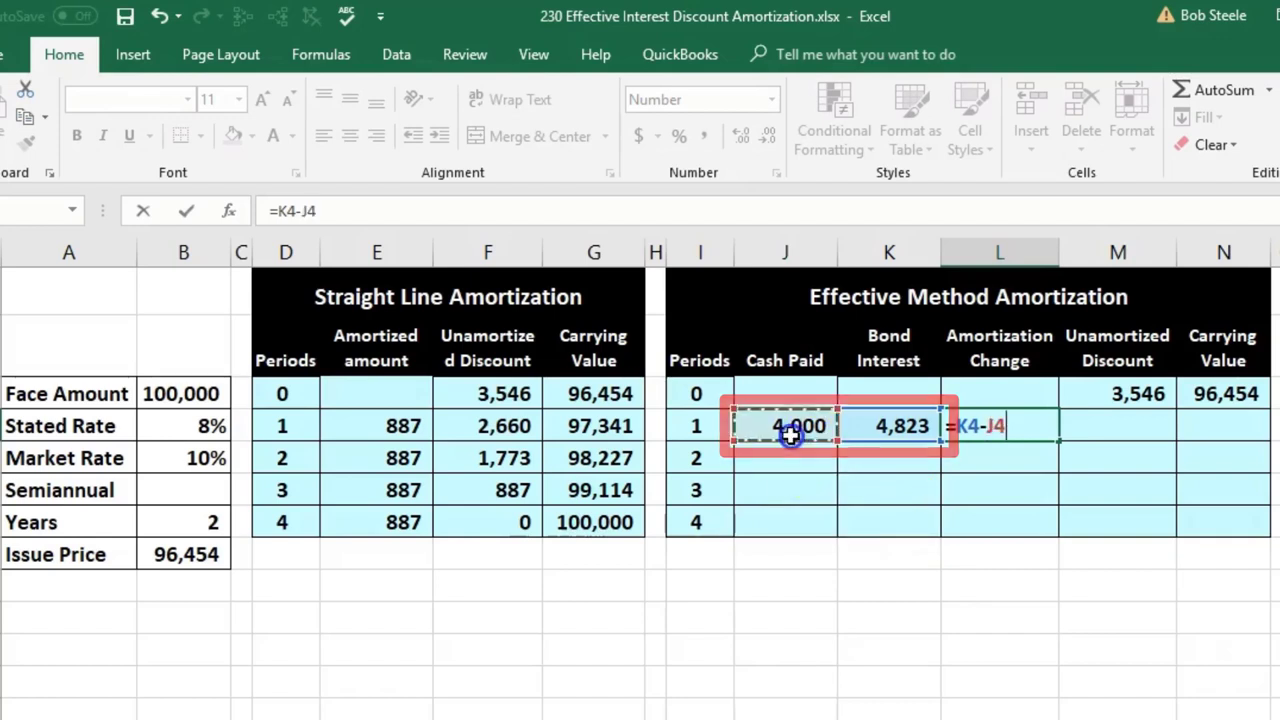
{"action": "key", "text": "Return"}
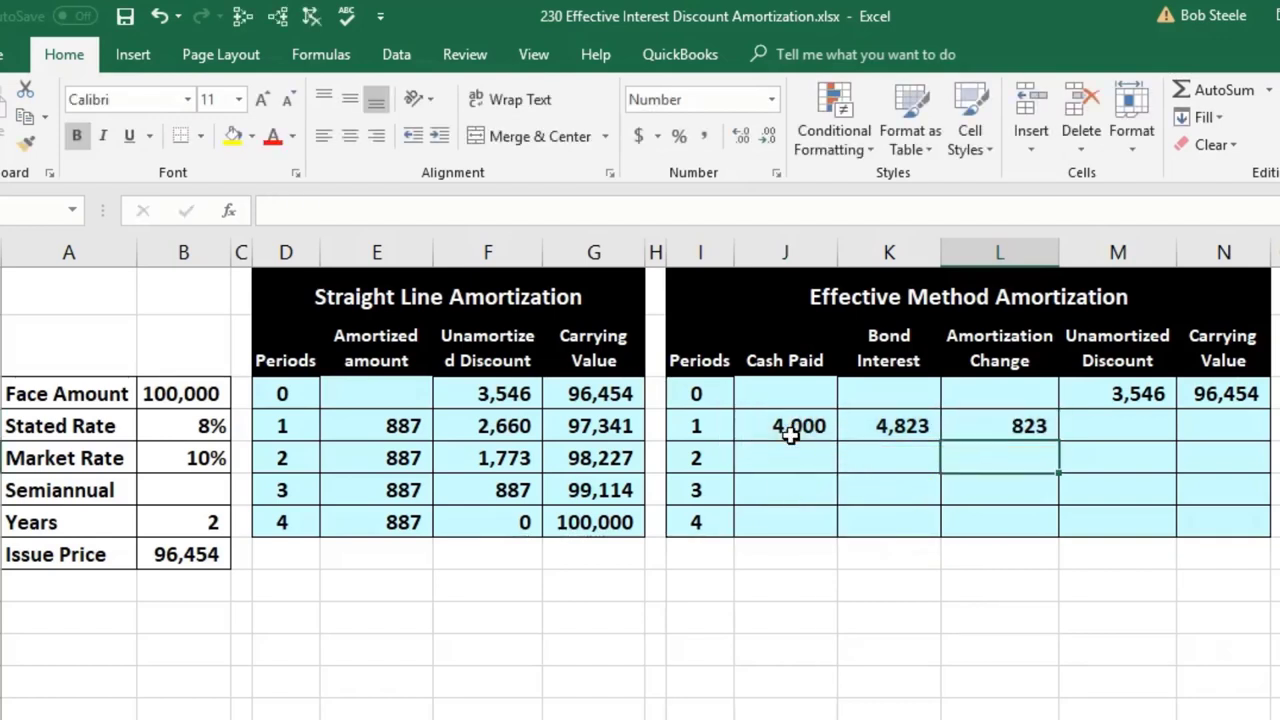
{"action": "left_click", "coordinate": [1003, 433]}
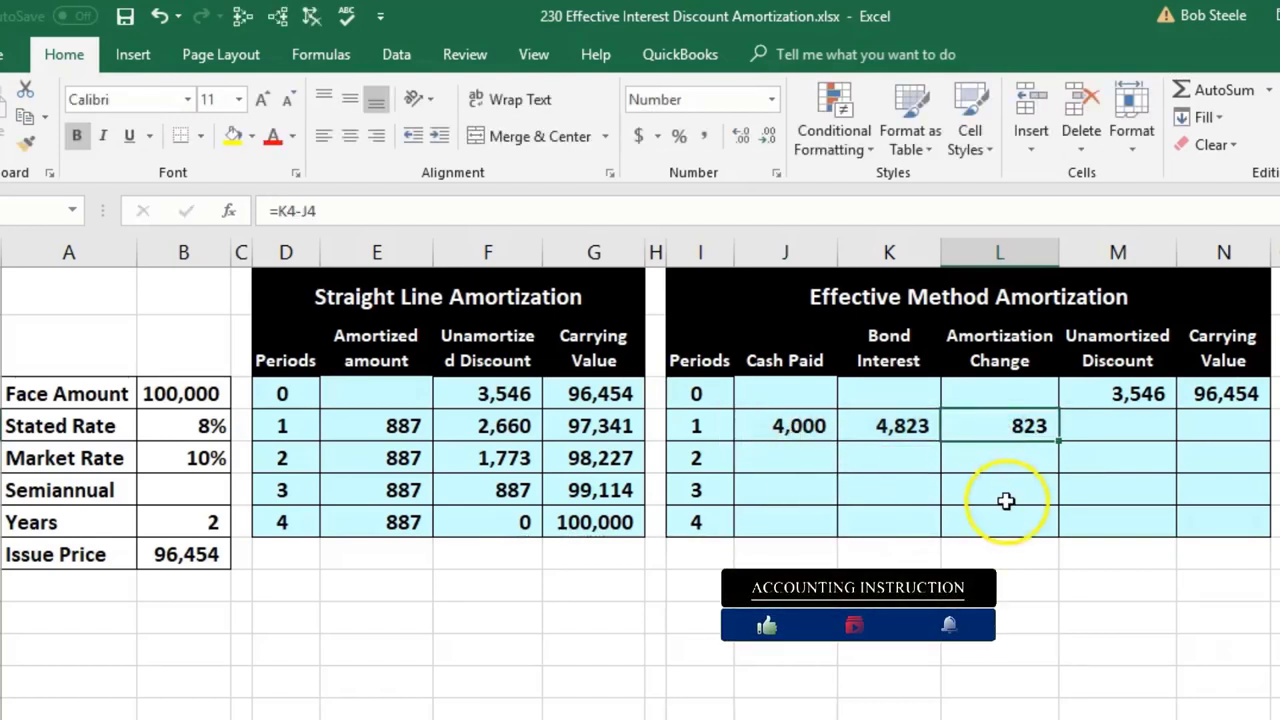
Step: Enter the period 1 Unamortized Discount as the period 0 discount minus the period 1 amortization change, =M3-L4
{"action": "left_click", "coordinate": [1111, 424]}
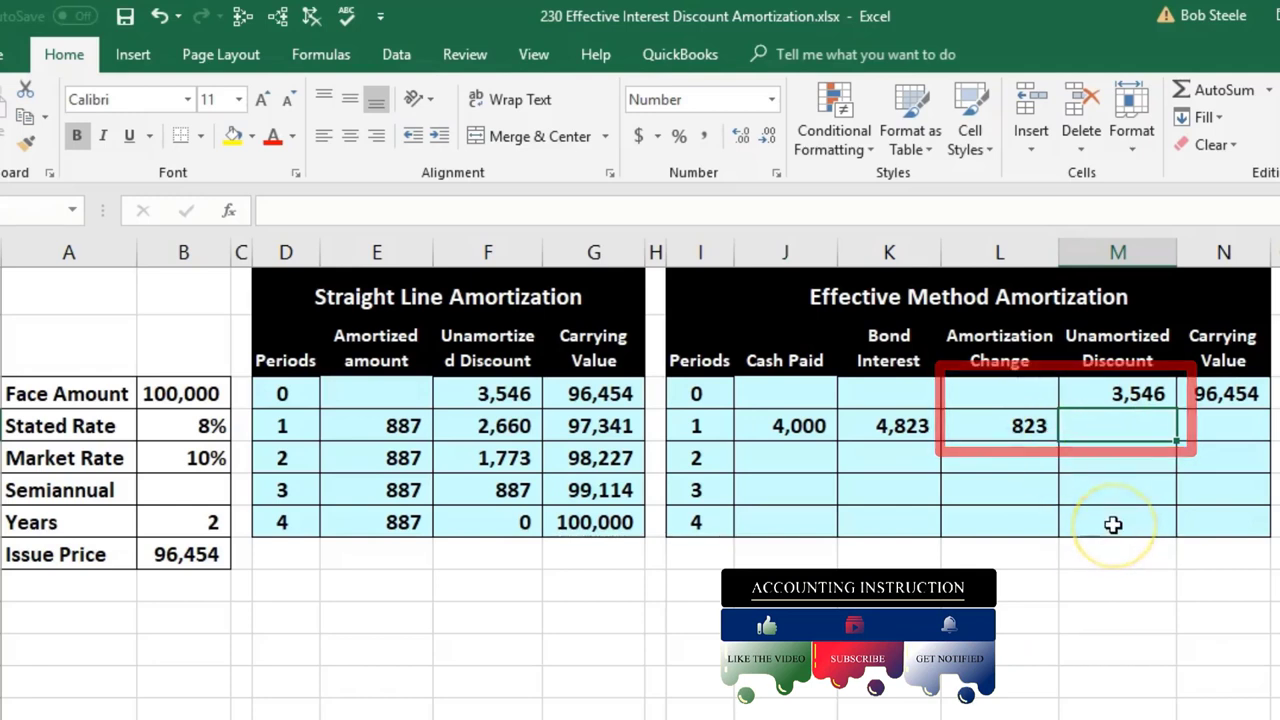
{"action": "type", "text": "="}
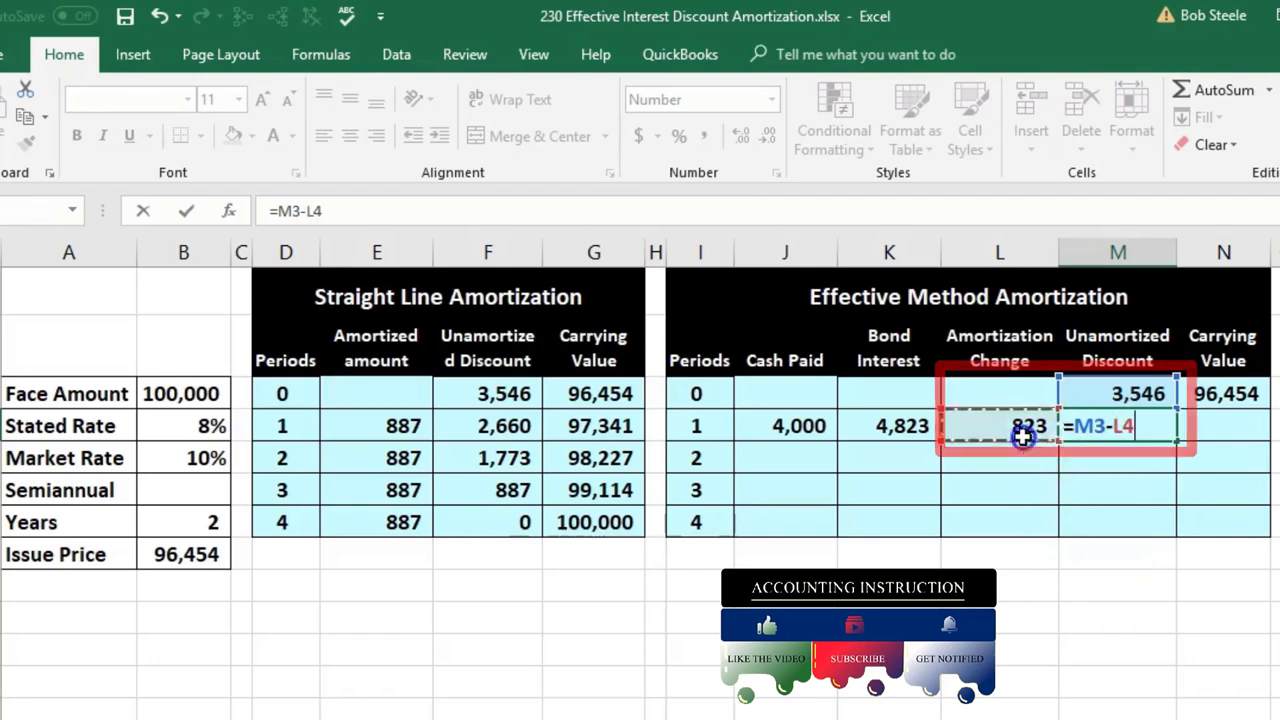
{"action": "key", "text": "Return"}
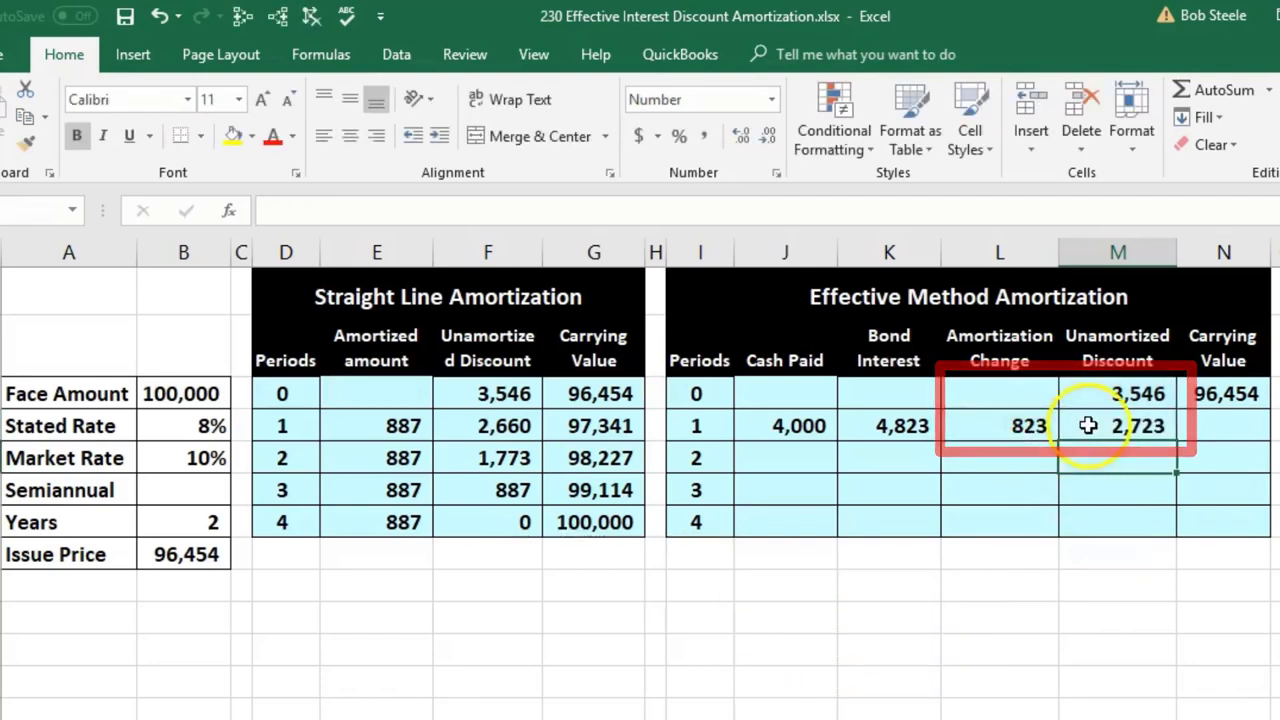
Step: Enter the period 1 Carrying Value as the face amount minus the unamortized discount, =B3-M4, in the Effective Method table
{"action": "left_click", "coordinate": [1239, 418]}
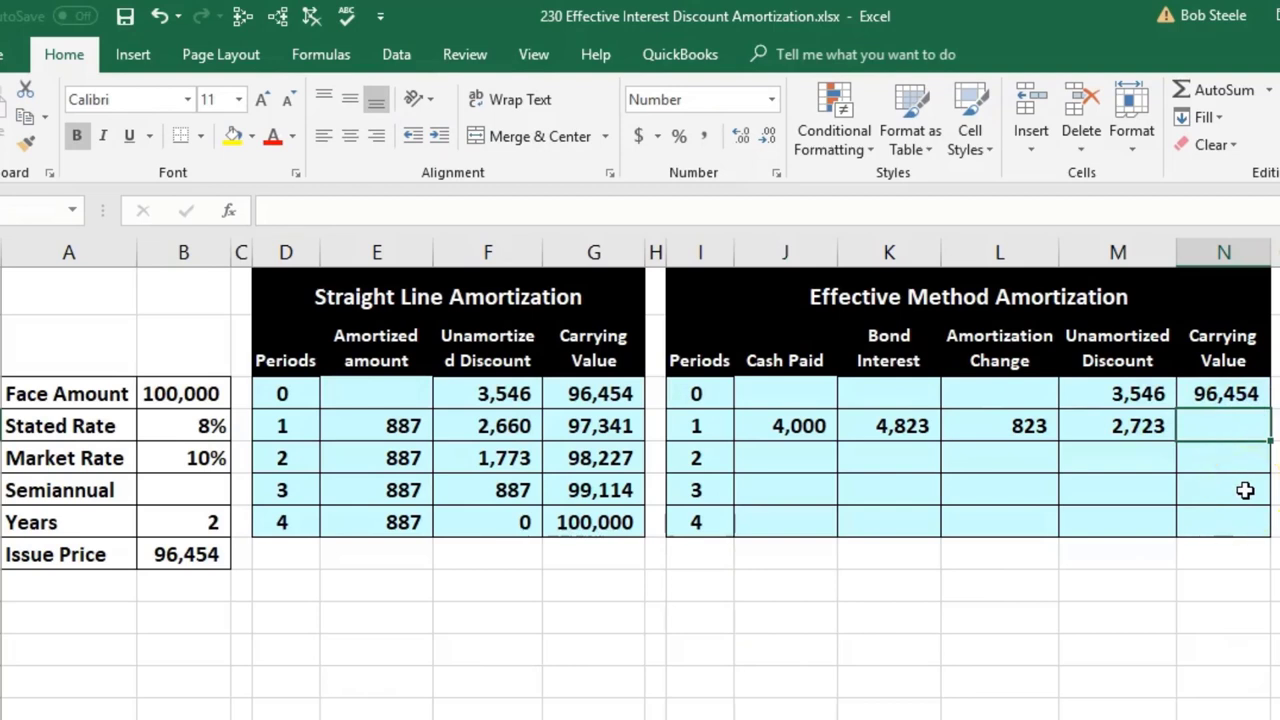
{"action": "type", "text": "="}
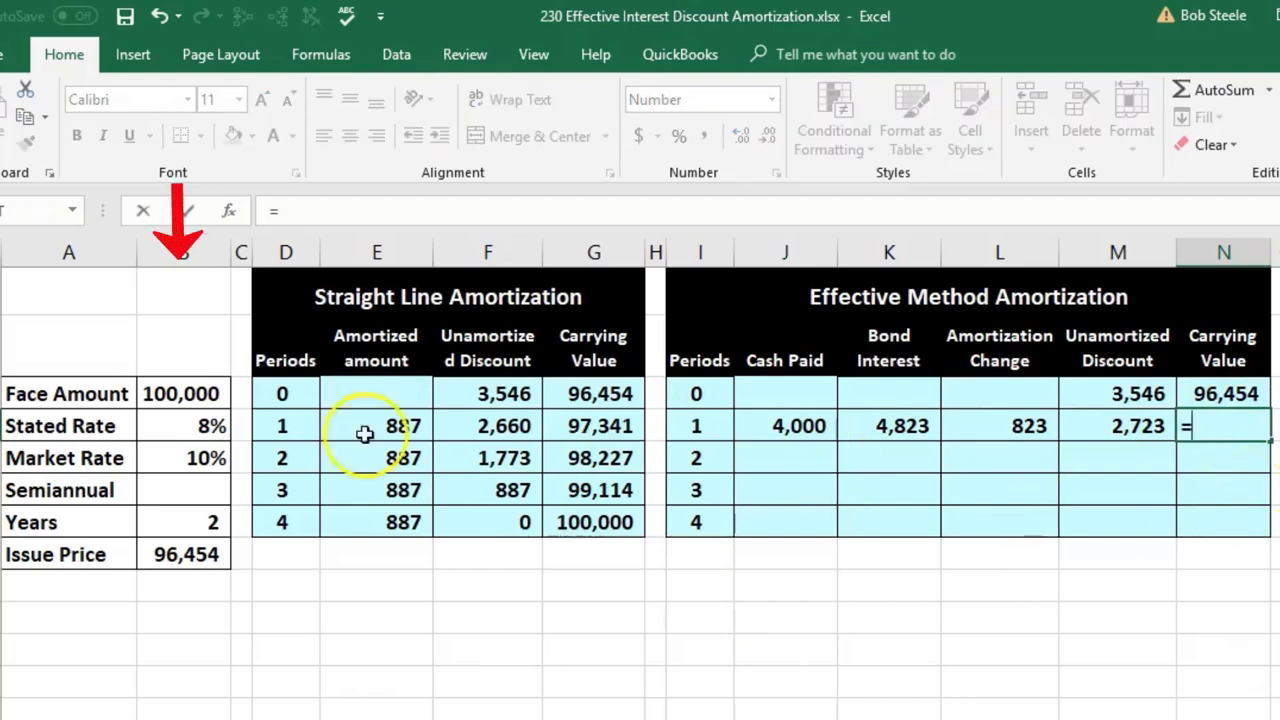
{"action": "left_click", "coordinate": [190, 393]}
{"action": "type", "text": "-"}
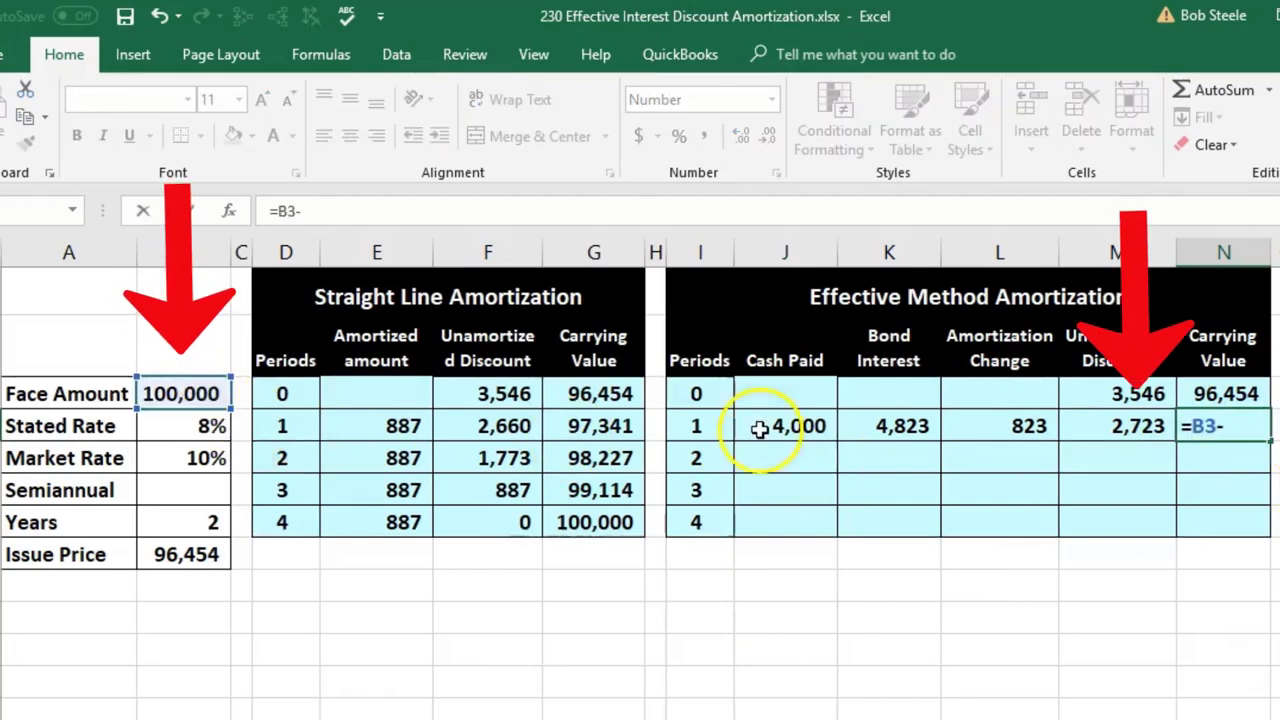
{"action": "left_click", "coordinate": [1097, 428]}
{"action": "key", "text": "Return"}
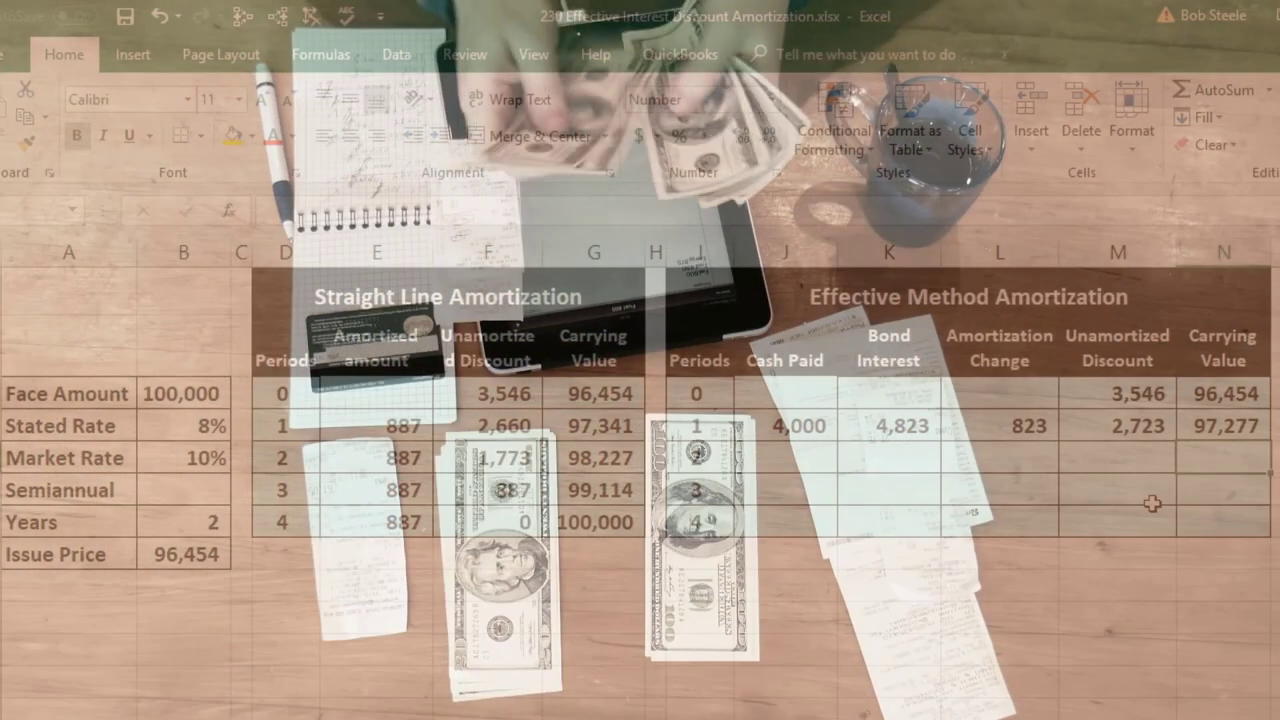
Step: Enter the period 2 Cash Paid as the face amount times the stated rate divided by two, =B3*B4/2
{"action": "left_click", "coordinate": [813, 457]}
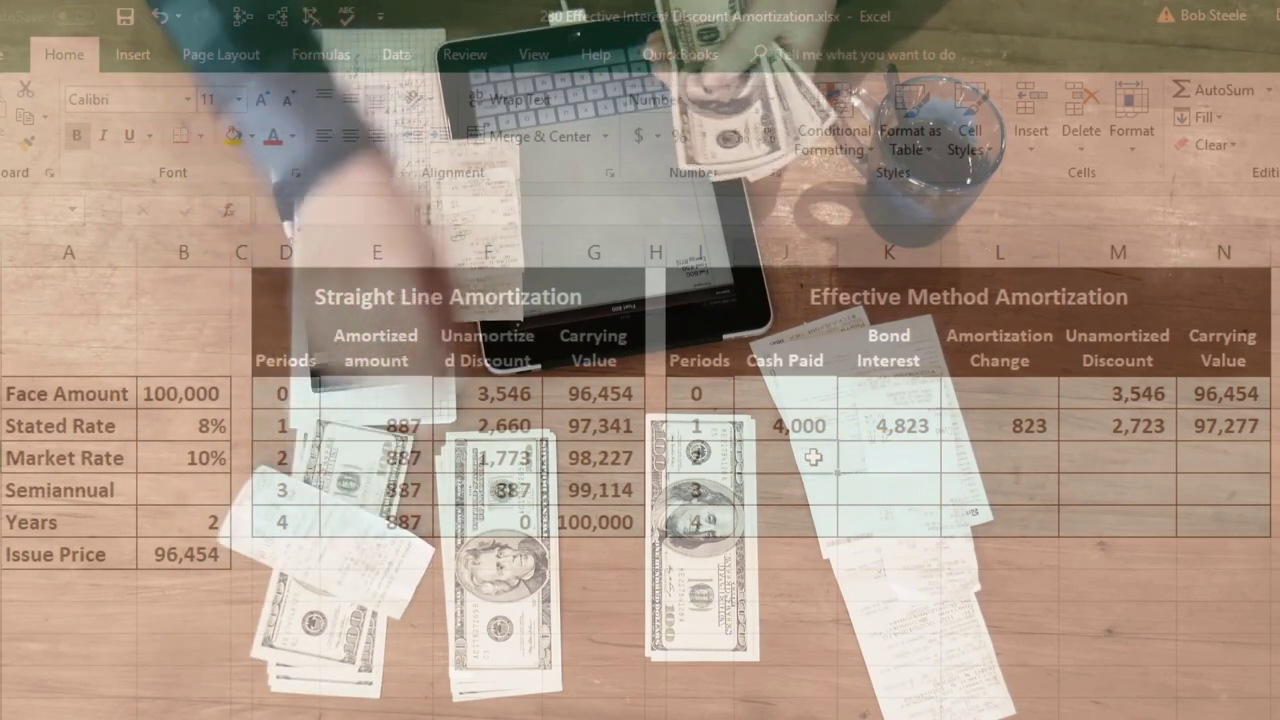
{"action": "type", "text": "="}
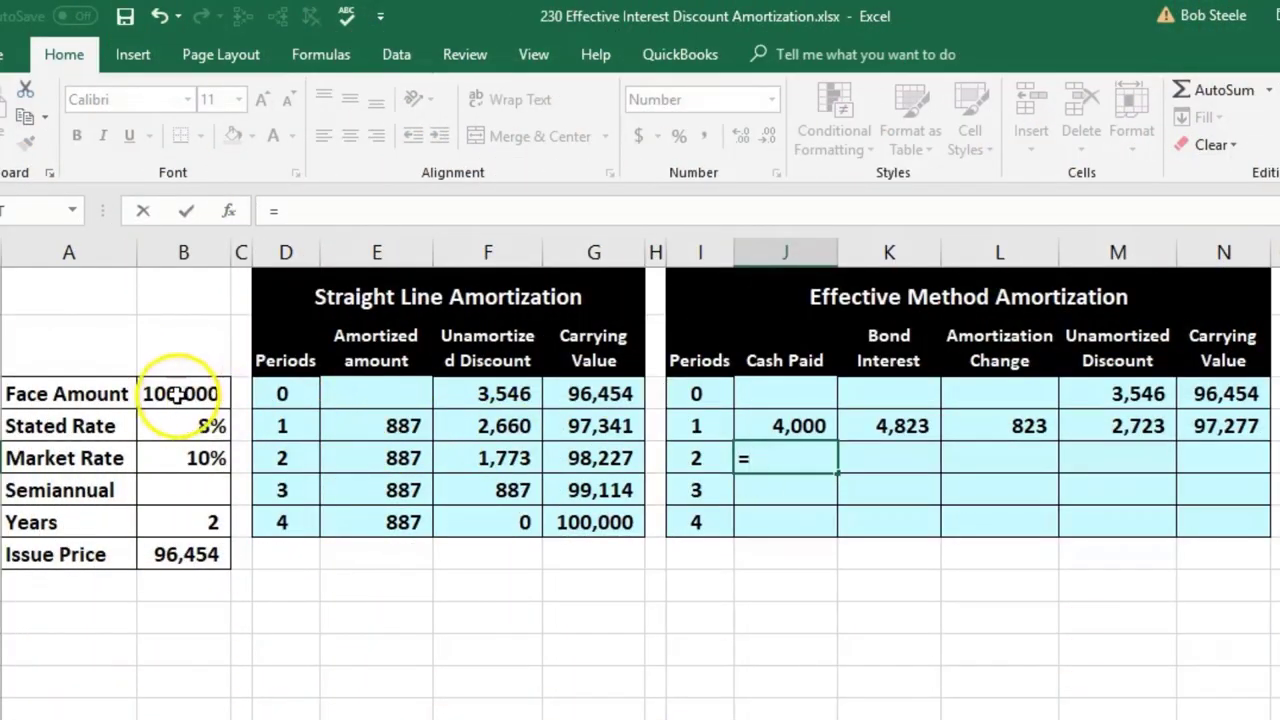
{"action": "left_click", "coordinate": [176, 394]}
{"action": "type", "text": "*"}
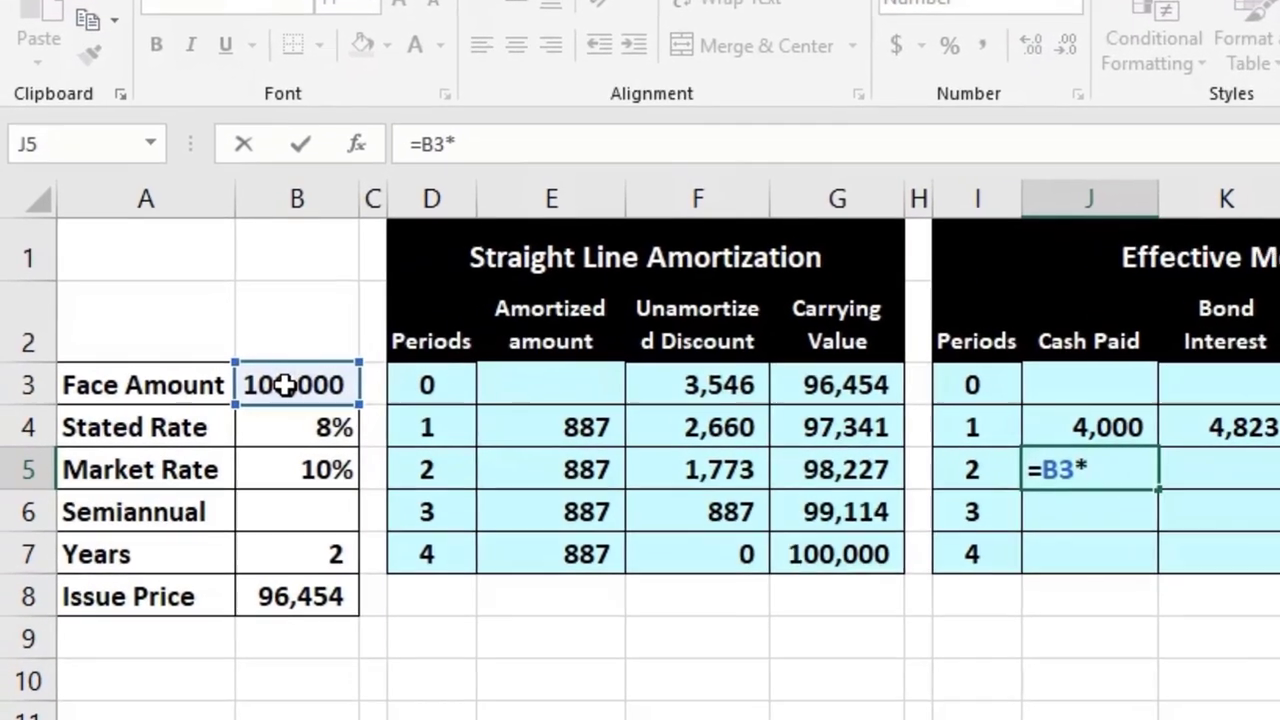
{"action": "left_click", "coordinate": [318, 432]}
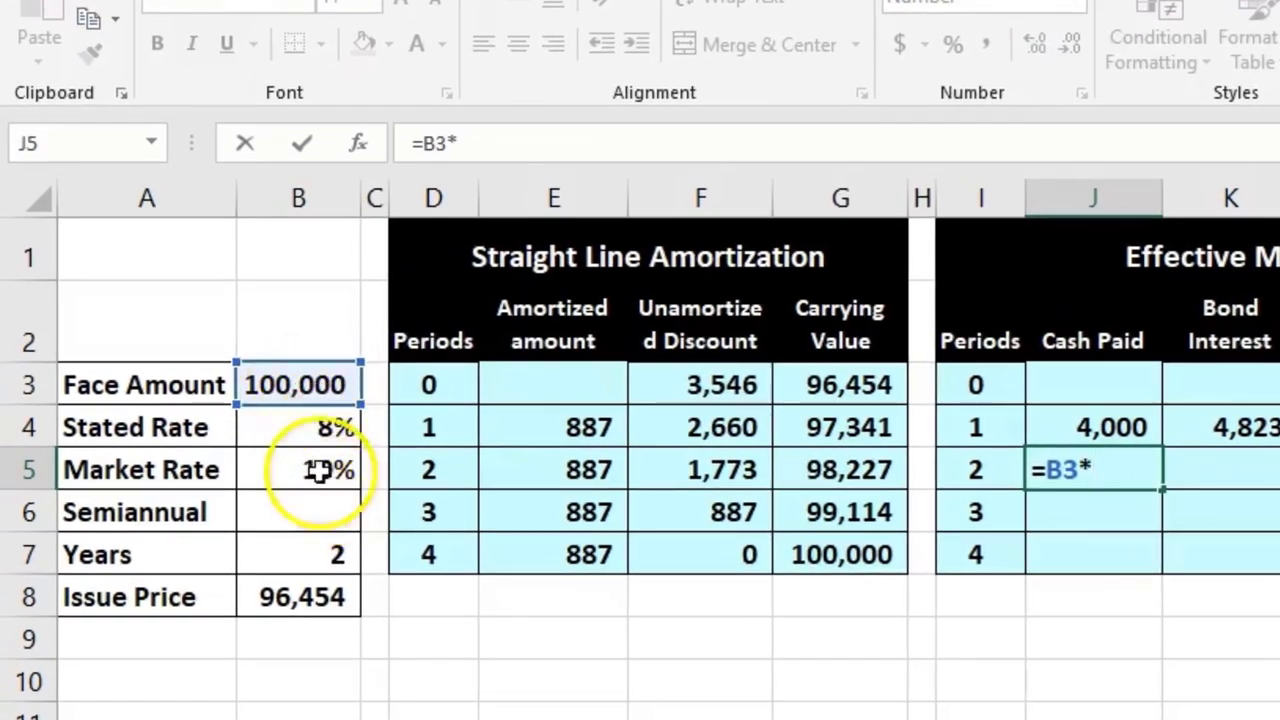
{"action": "left_click", "coordinate": [256, 424]}
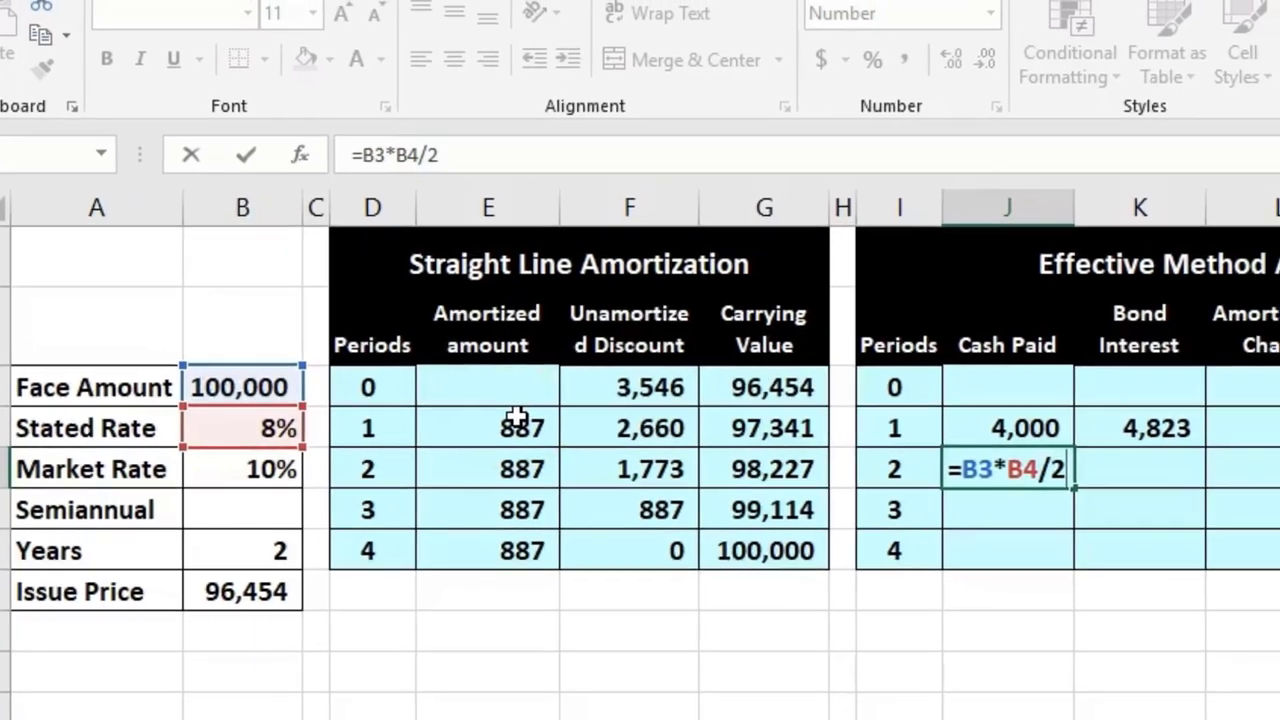
{"action": "key", "text": "Return"}
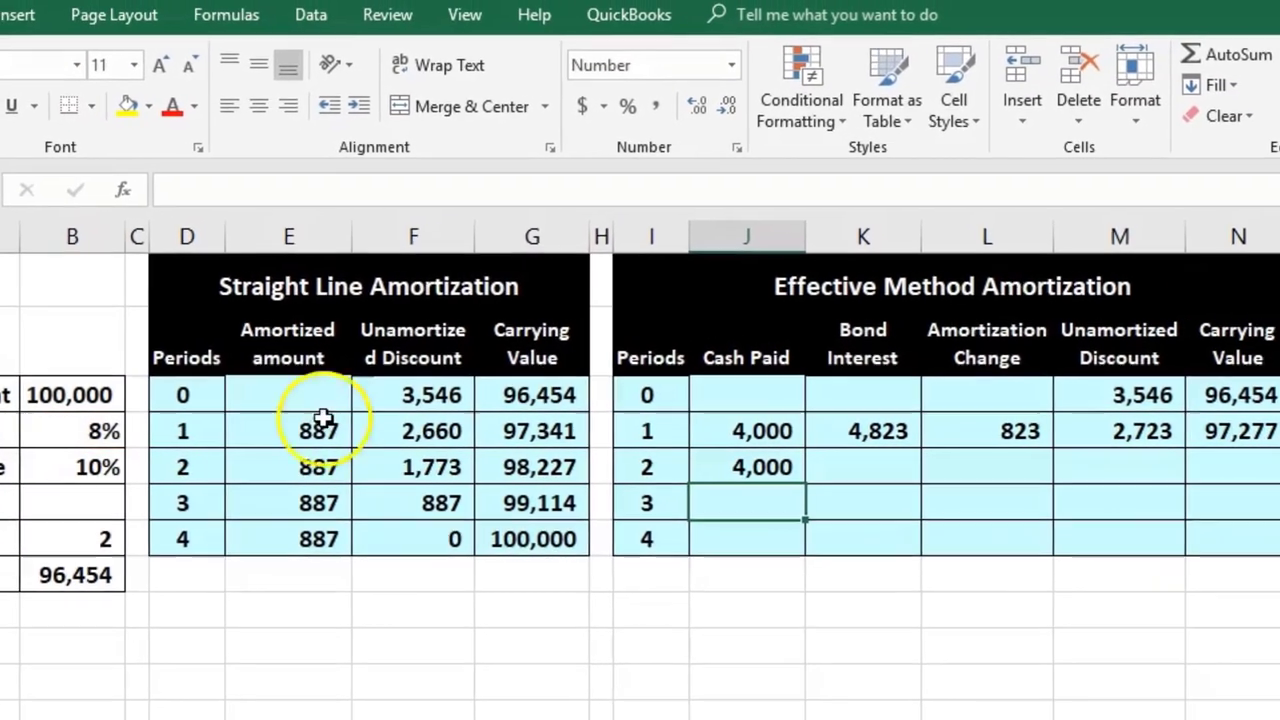
Step: Enter the period 2 Bond Interest as the period 1 carrying value times the market rate divided by two, =N4*B5/2
{"action": "left_click", "coordinate": [862, 463]}
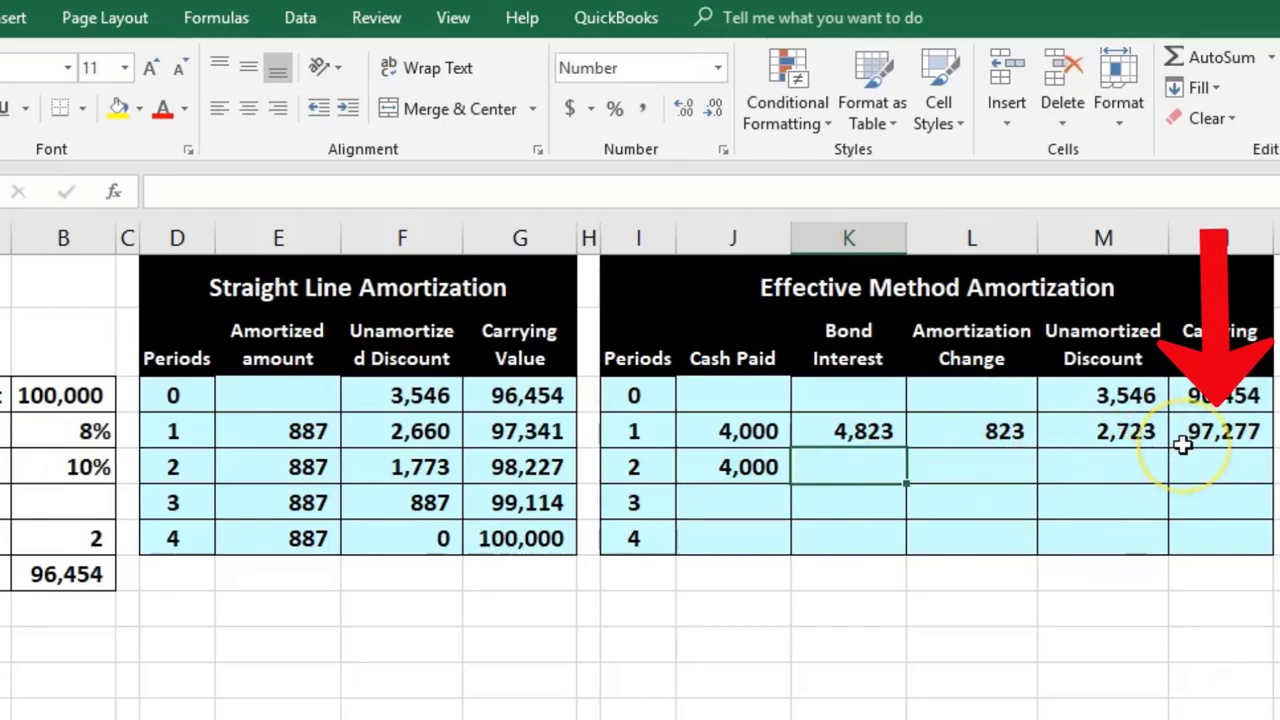
{"action": "type", "text": "="}
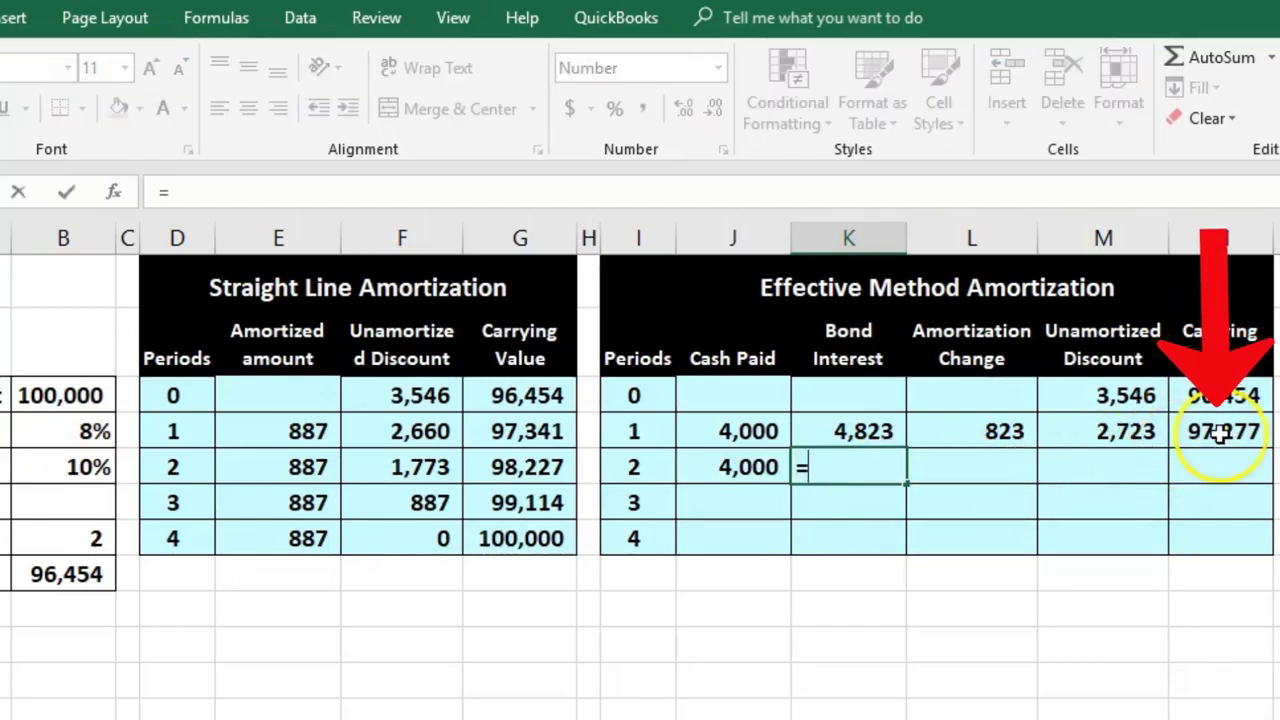
{"action": "left_click", "coordinate": [1221, 433]}
{"action": "type", "text": "*"}
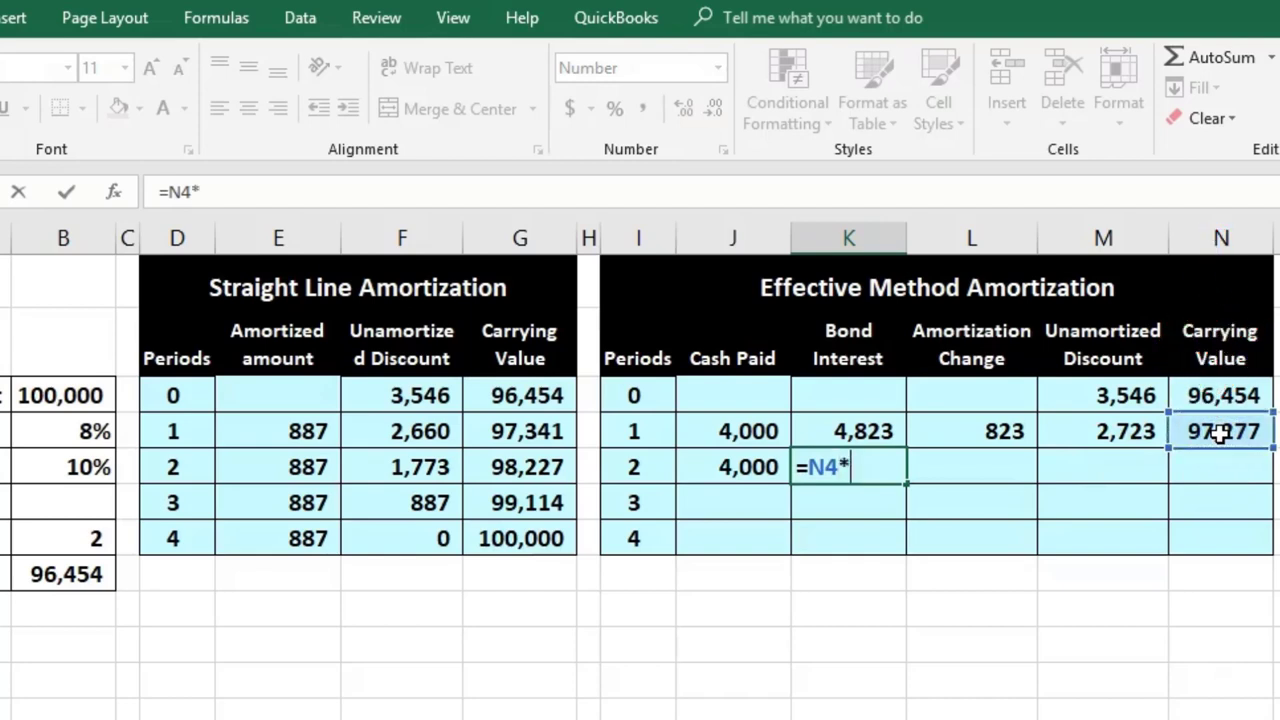
{"action": "left_click", "coordinate": [78, 467]}
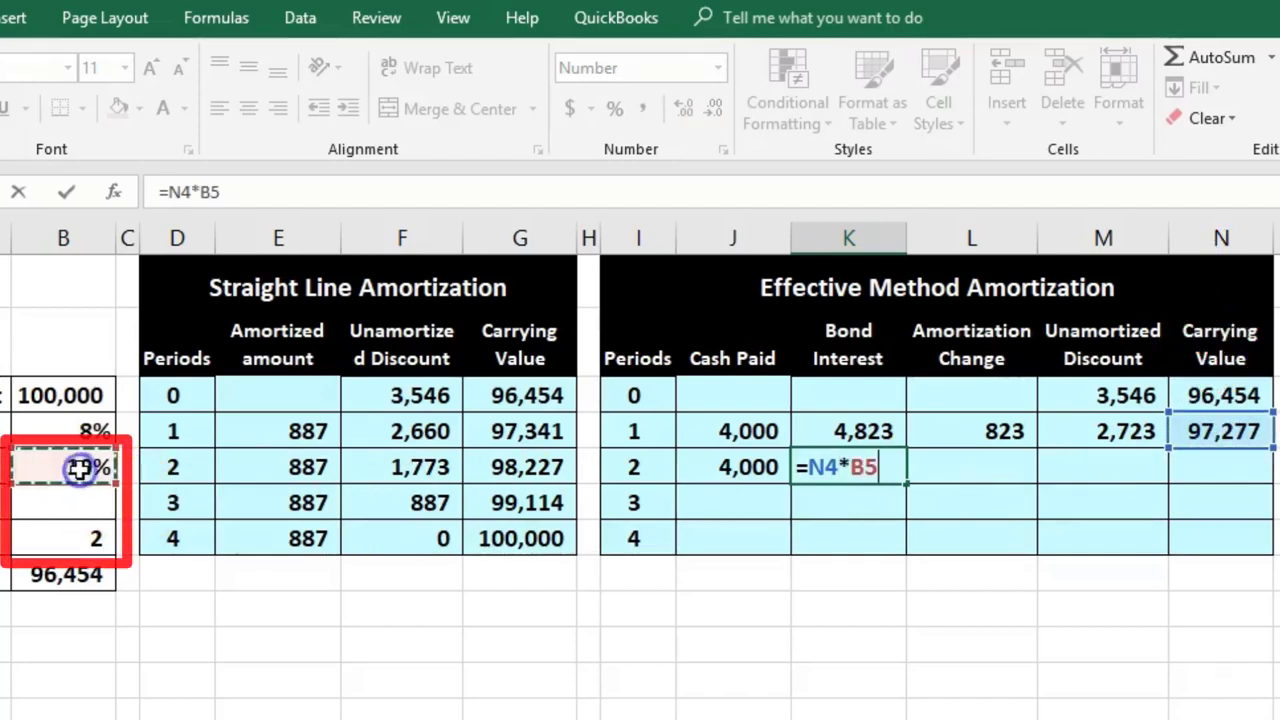
{"action": "type", "text": "/"}
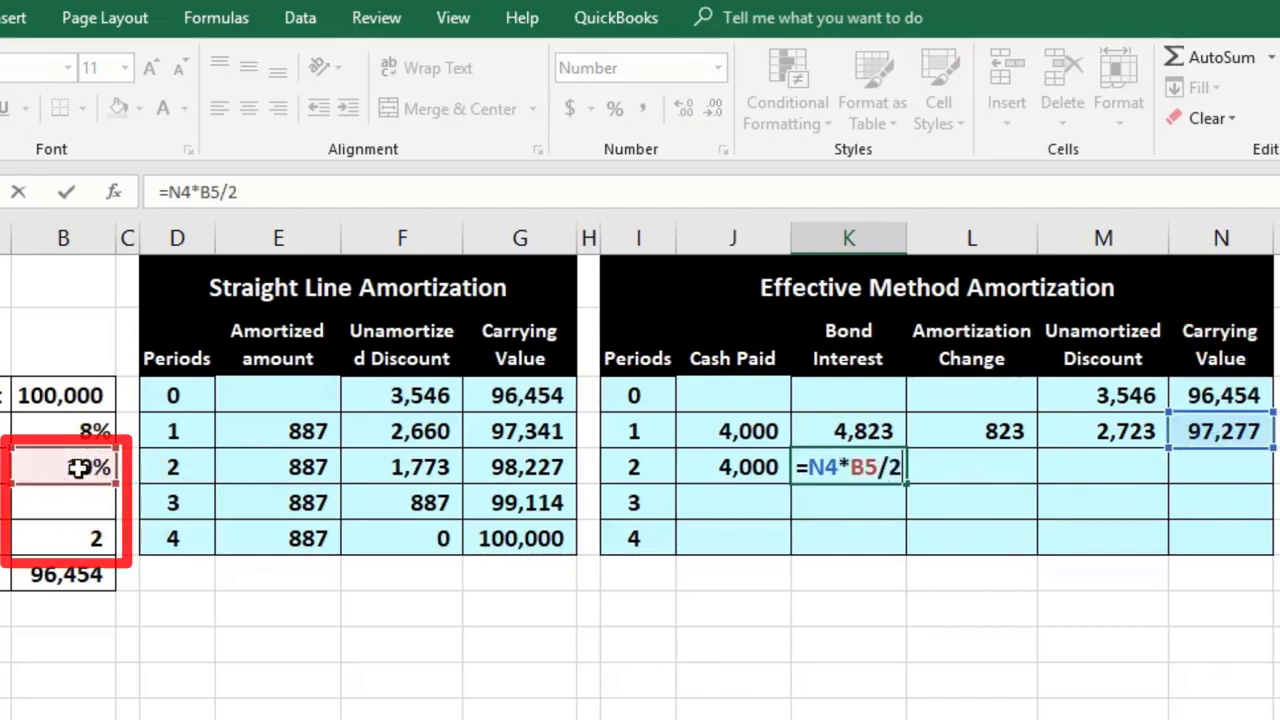
{"action": "type", "text": "2"}
{"action": "key", "text": "Return"}
{"action": "key", "text": "Up"}
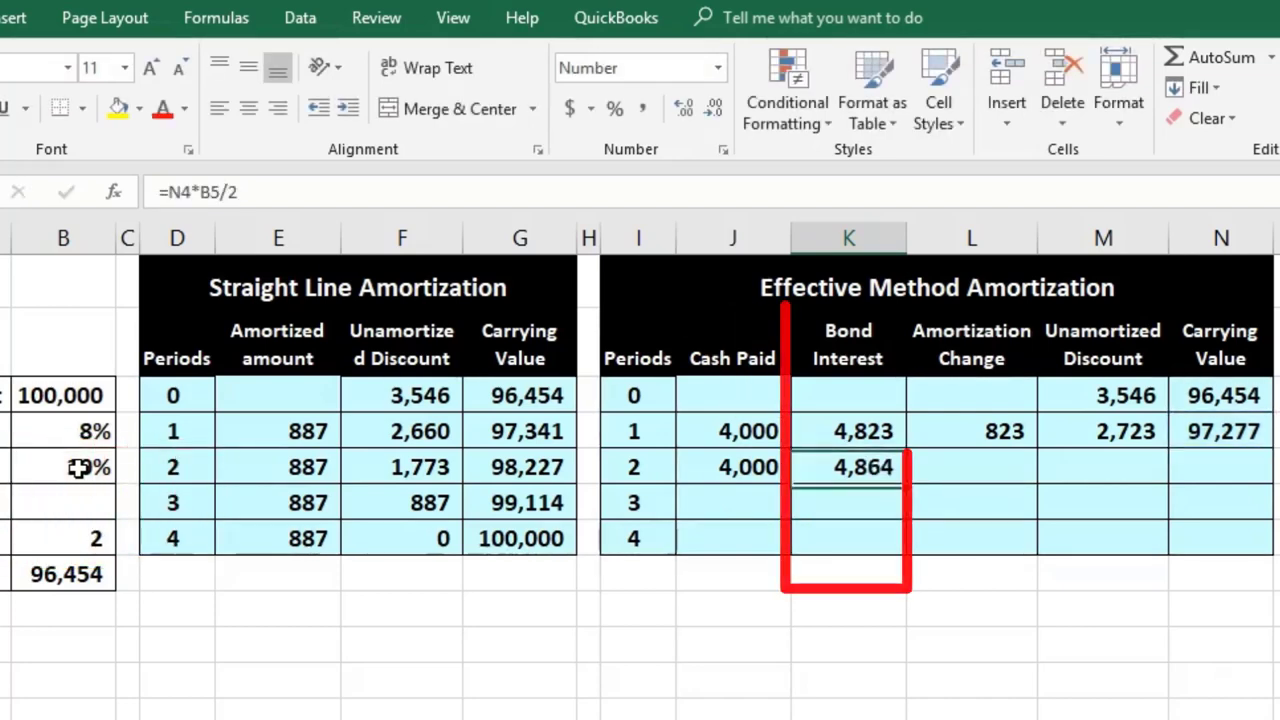
{"action": "key", "text": "Up"}
{"action": "key", "text": "Down"}
Step: Enter the period 2 Amortization Change as bond interest minus cash paid, =K5-J5, and compare it with the straight line amortized amounts
{"action": "key", "text": "Right"}
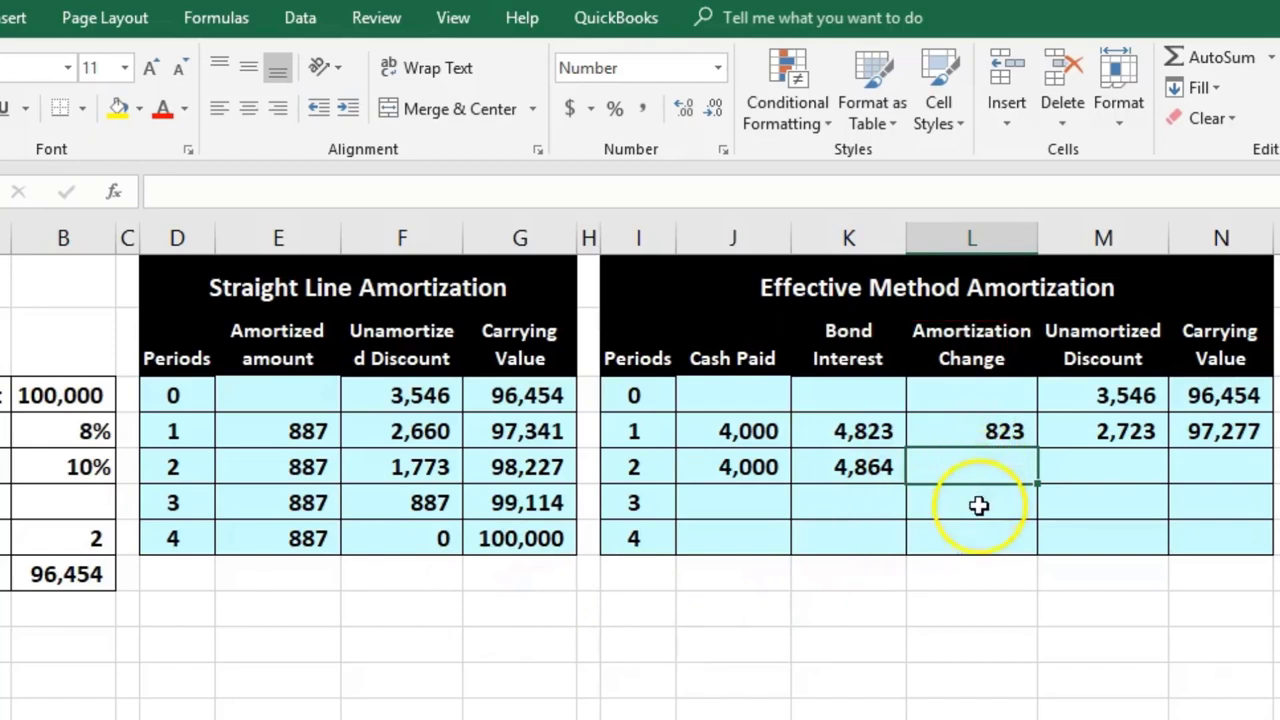
{"action": "type", "text": "="}
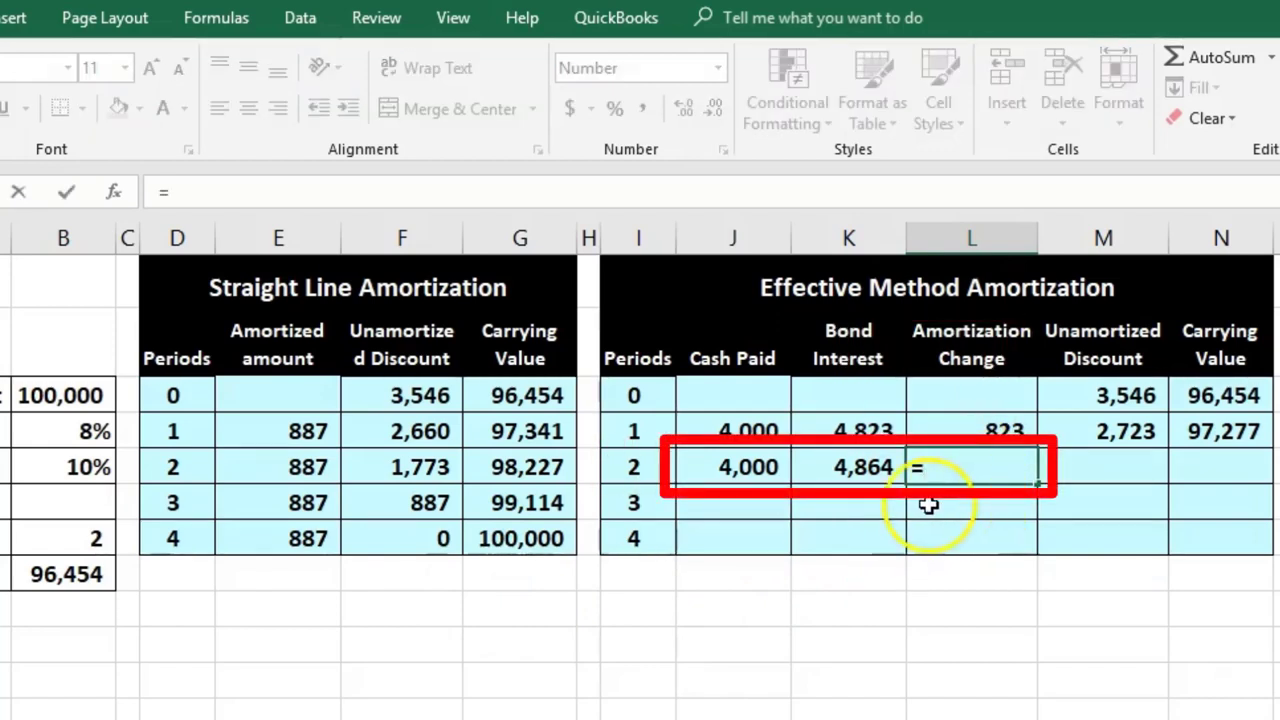
{"action": "left_click", "coordinate": [855, 470]}
{"action": "type", "text": "-"}
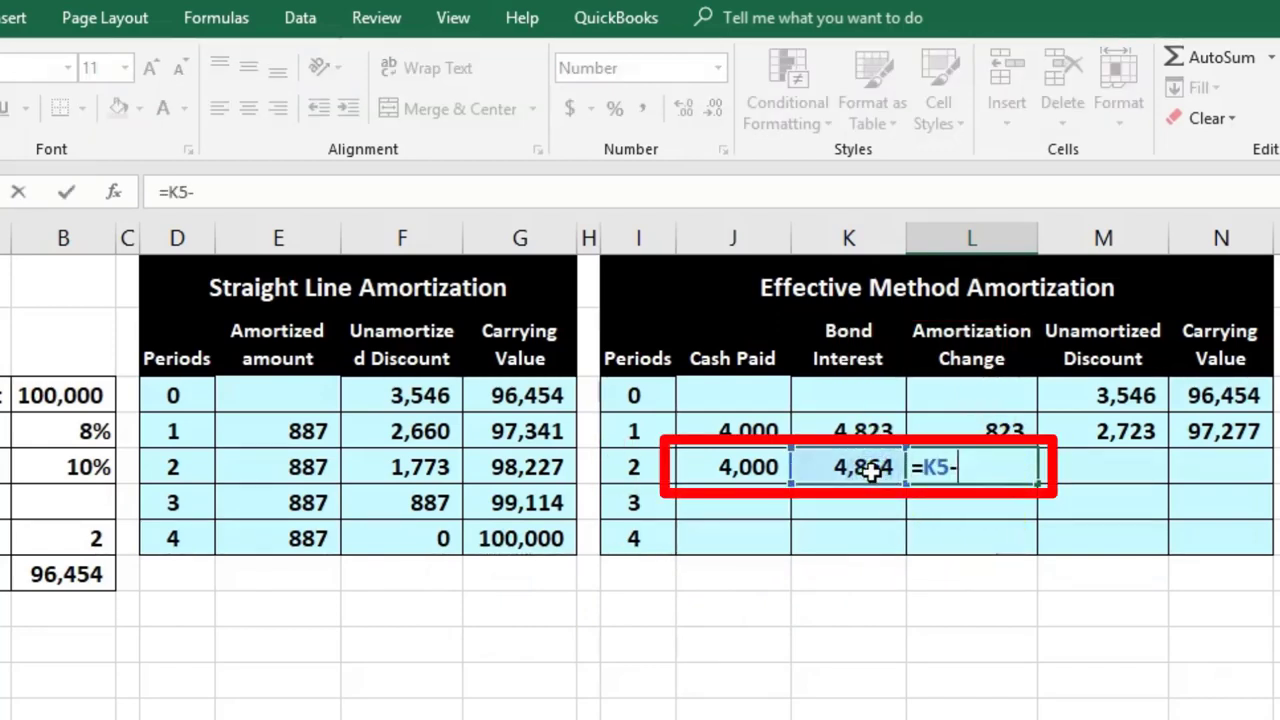
{"action": "left_click", "coordinate": [711, 460]}
{"action": "key", "text": "Return"}
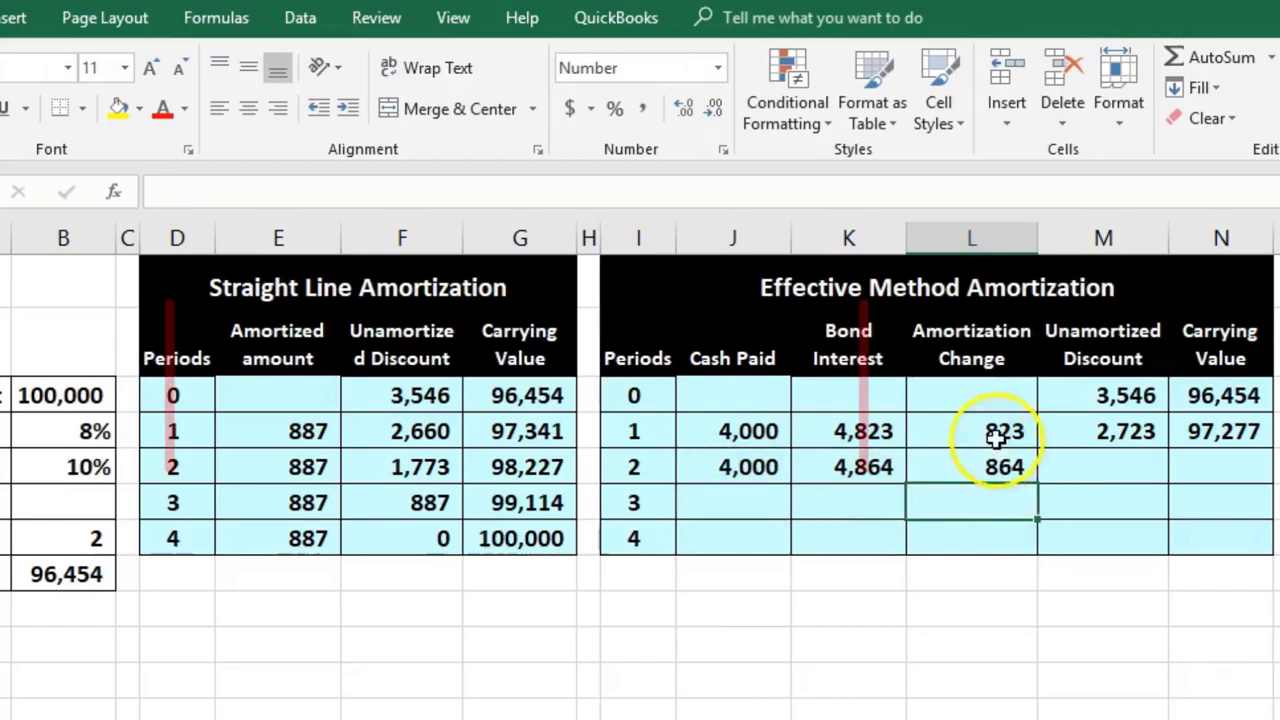
{"action": "left_click", "coordinate": [925, 465]}
{"action": "left_click", "coordinate": [245, 466]}
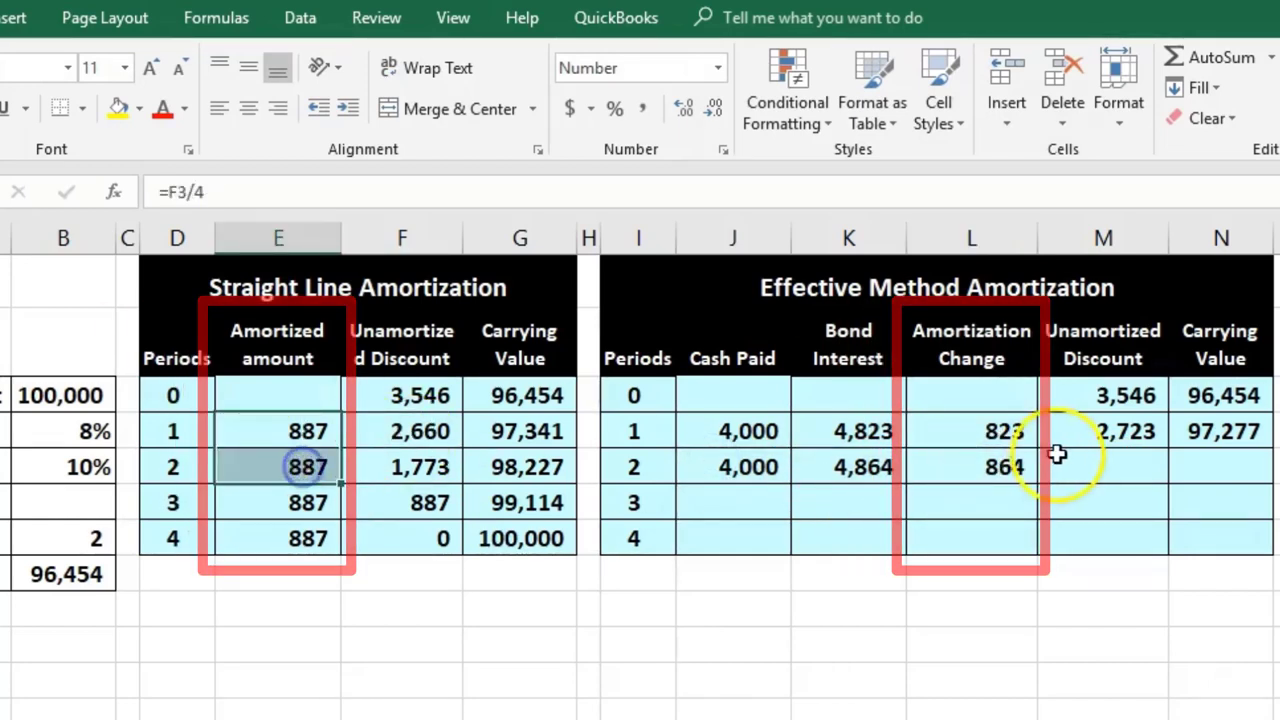
Step: Enter the period 2 Unamortized Discount as the period 1 discount minus the period 2 amortization change, =M4-L5
{"action": "left_click", "coordinate": [1119, 470]}
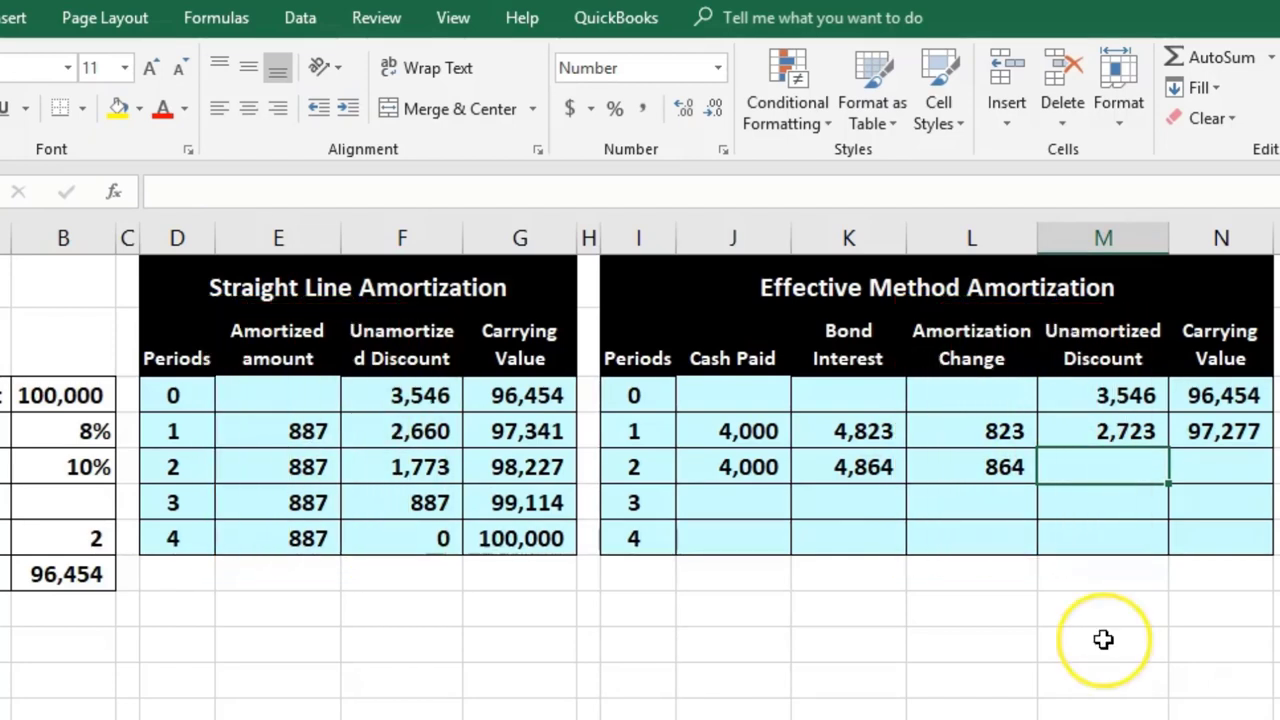
{"action": "type", "text": "="}
{"action": "left_click", "coordinate": [1080, 432]}
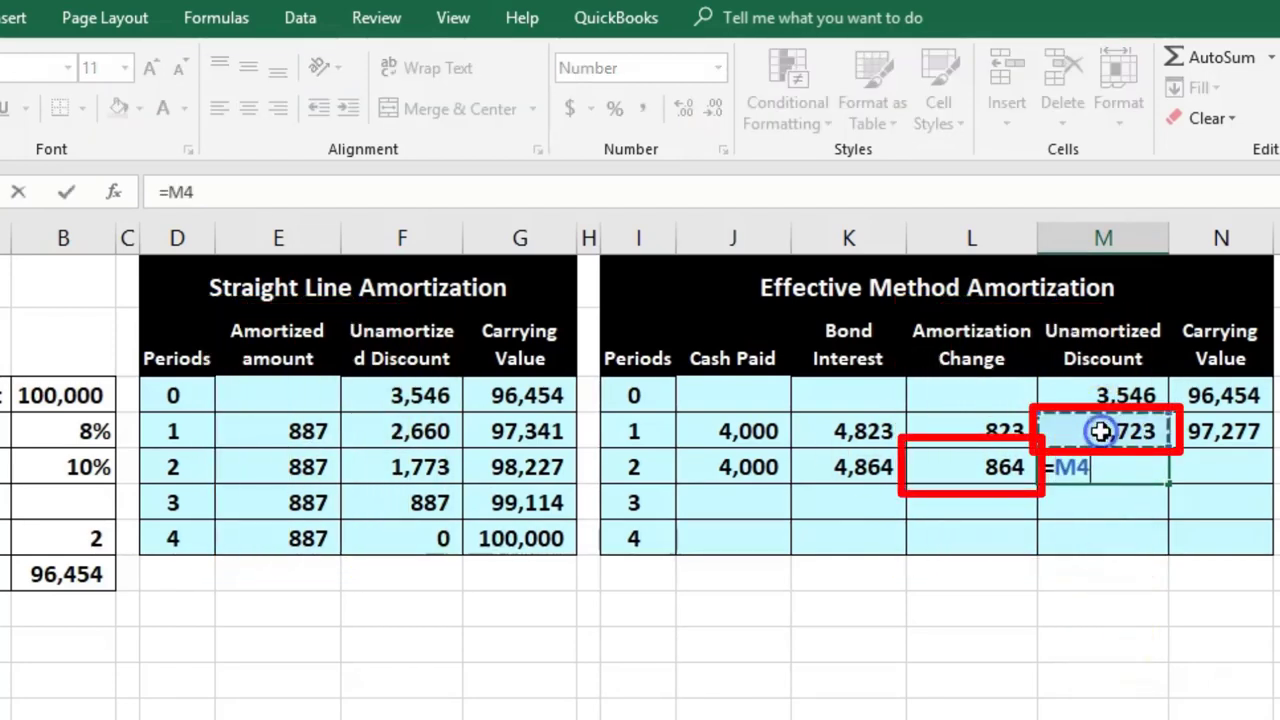
{"action": "type", "text": "-"}
{"action": "left_click", "coordinate": [980, 466]}
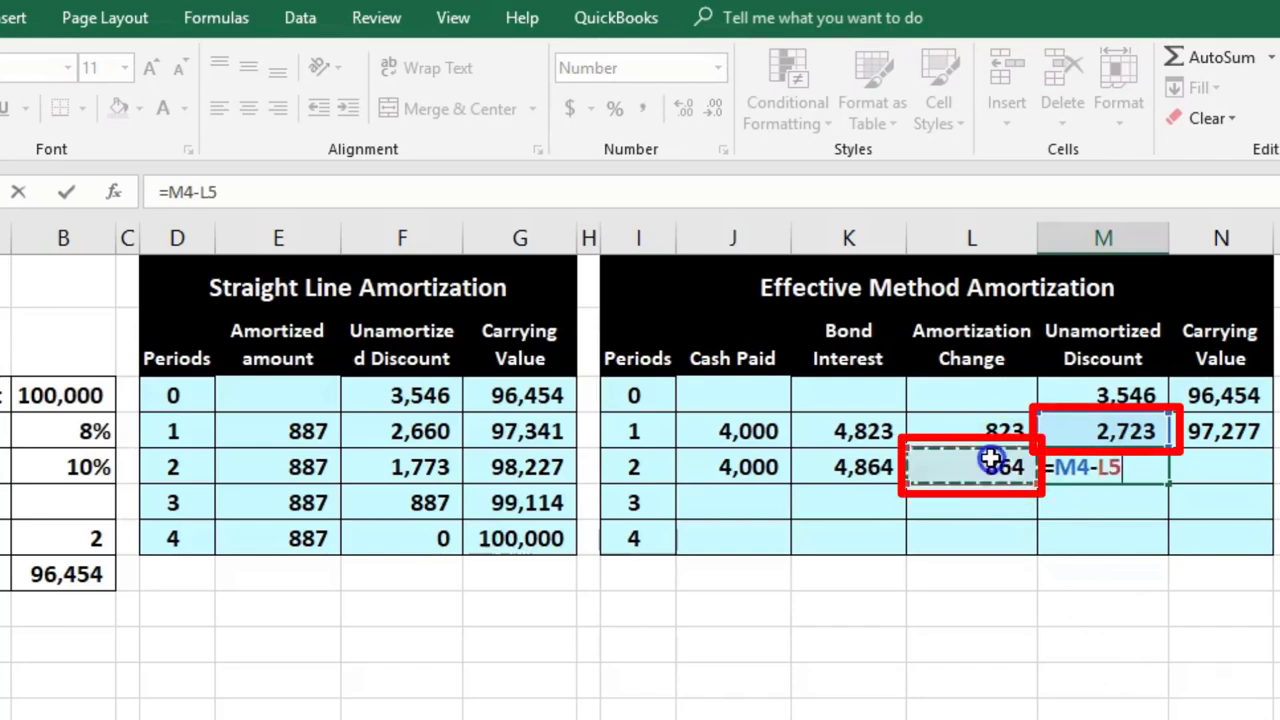
{"action": "key", "text": "Return"}
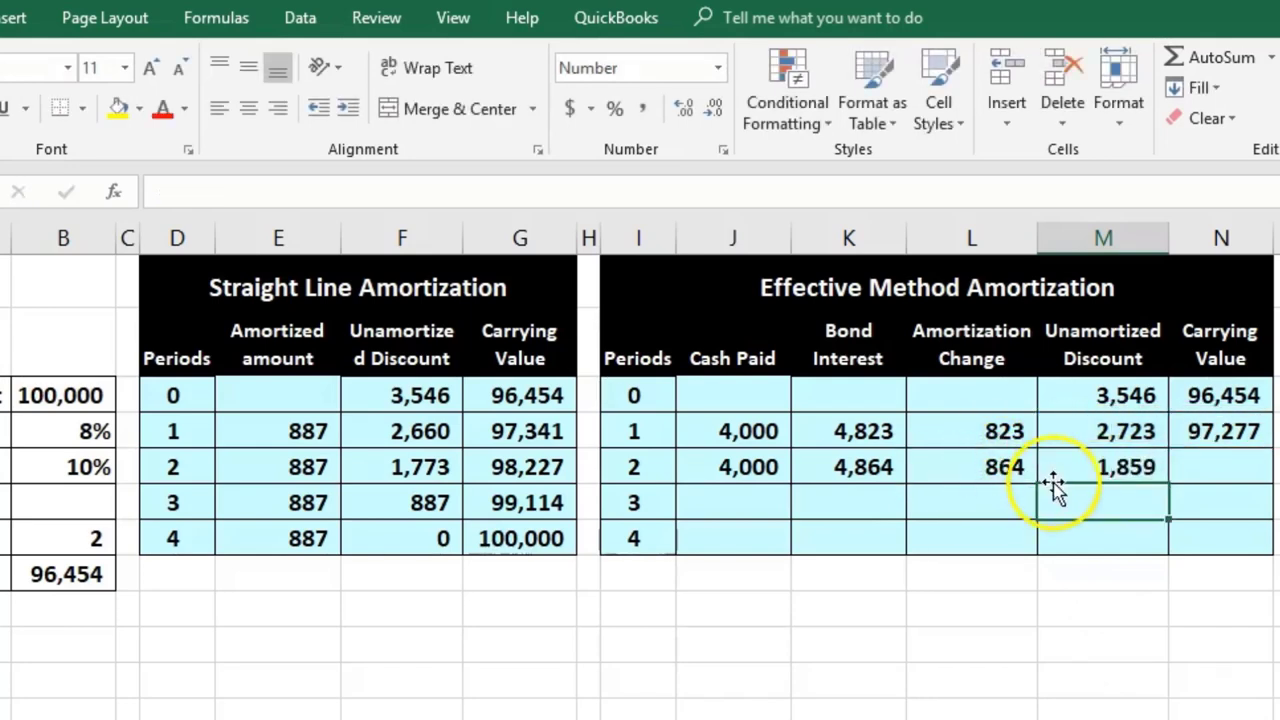
Step: Enter the period 2 Carrying Value as the face amount minus the period 2 unamortized discount, =B3-M5
{"action": "left_click", "coordinate": [1224, 463]}
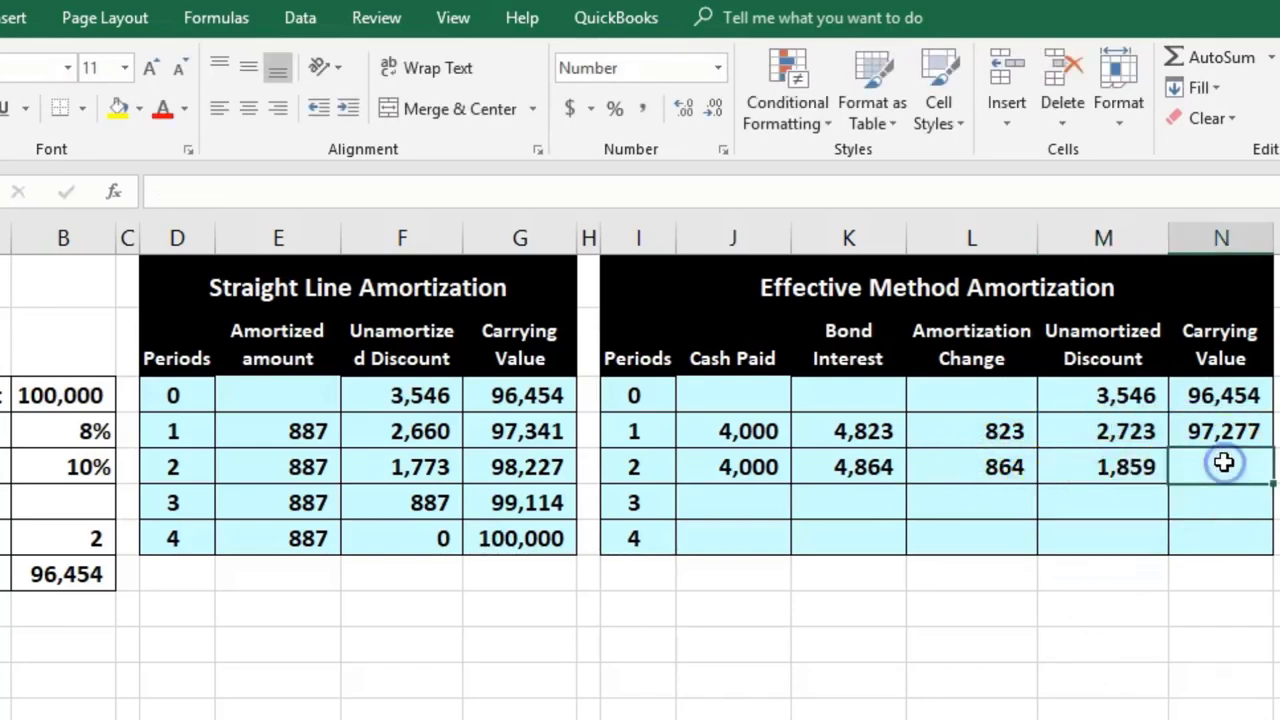
{"action": "type", "text": "="}
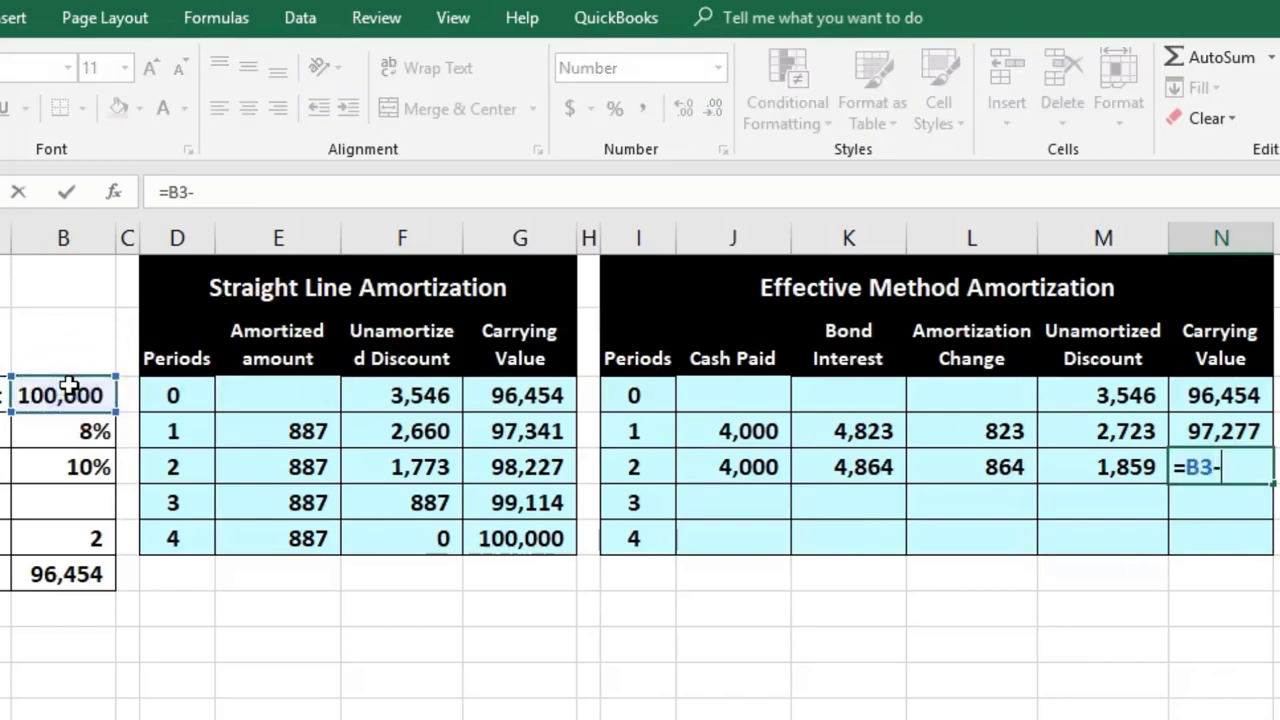
{"action": "left_click", "coordinate": [1140, 466]}
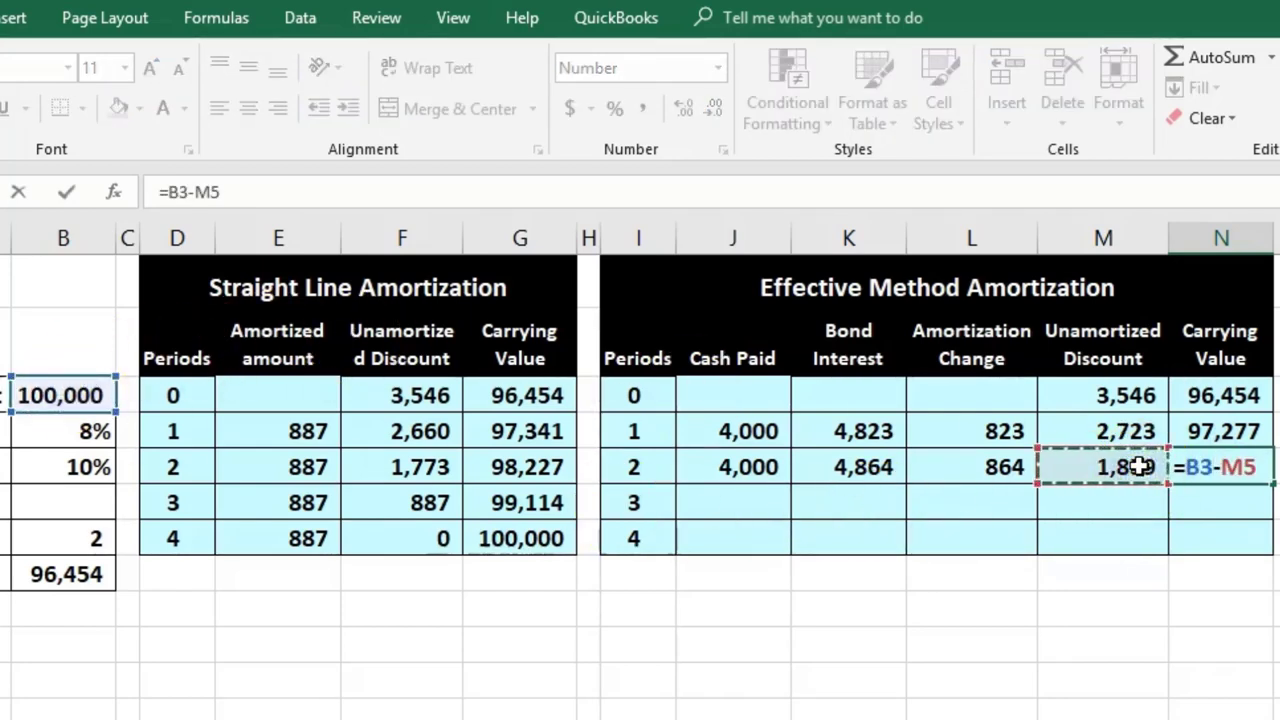
{"action": "key", "text": "Return"}
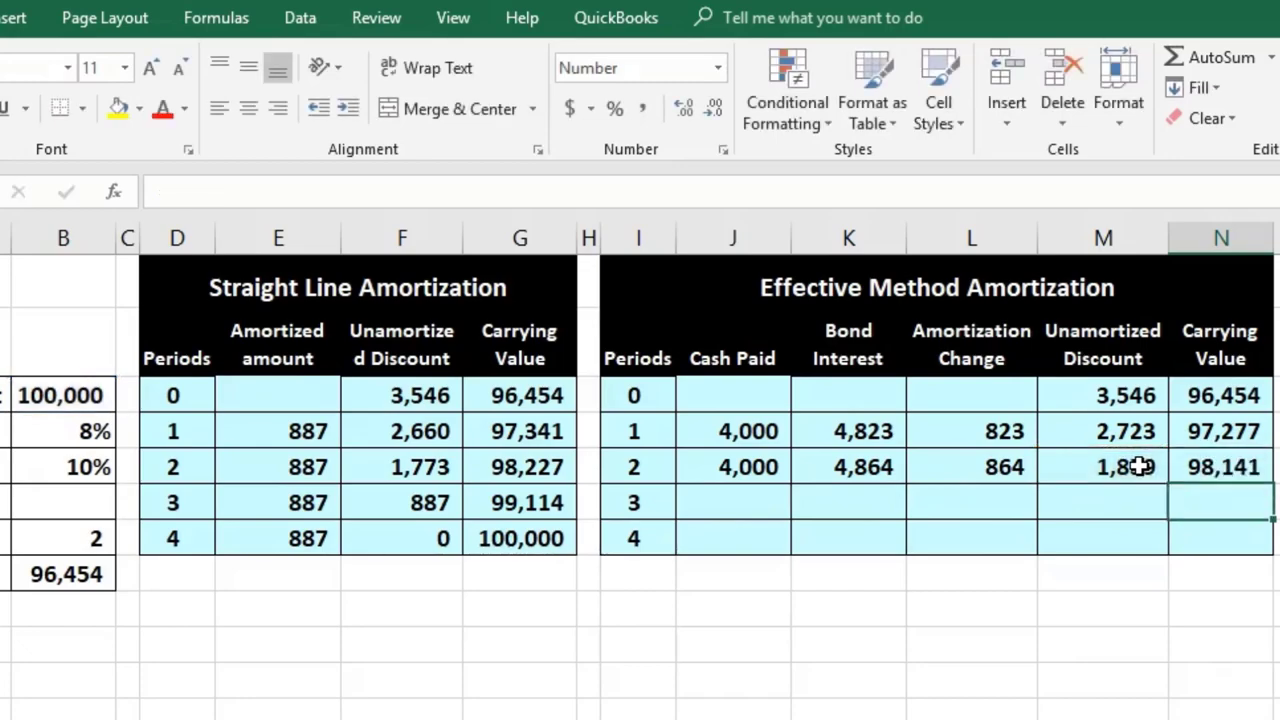
Step: Enter the period 3 Cash Paid as the face amount times the stated rate, accepting the proposed formula correction =B3*B4
{"action": "left_click", "coordinate": [767, 504]}
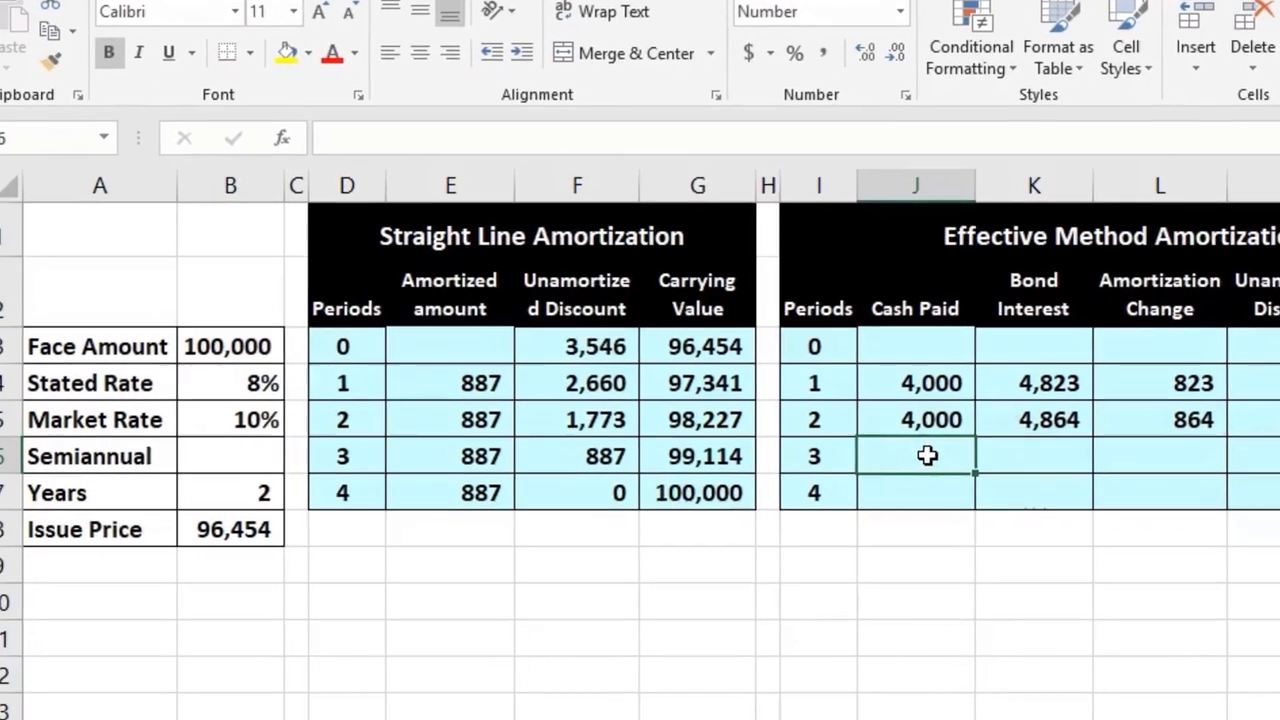
{"action": "type", "text": "="}
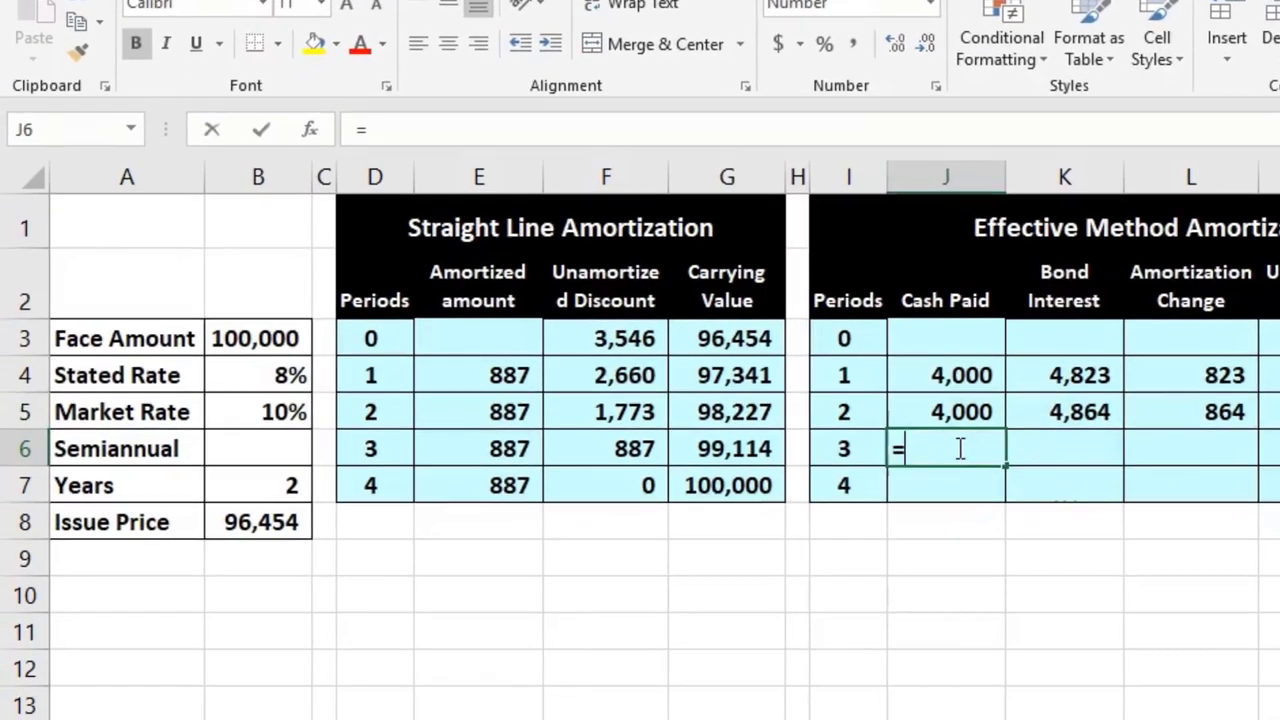
{"action": "left_click", "coordinate": [292, 342]}
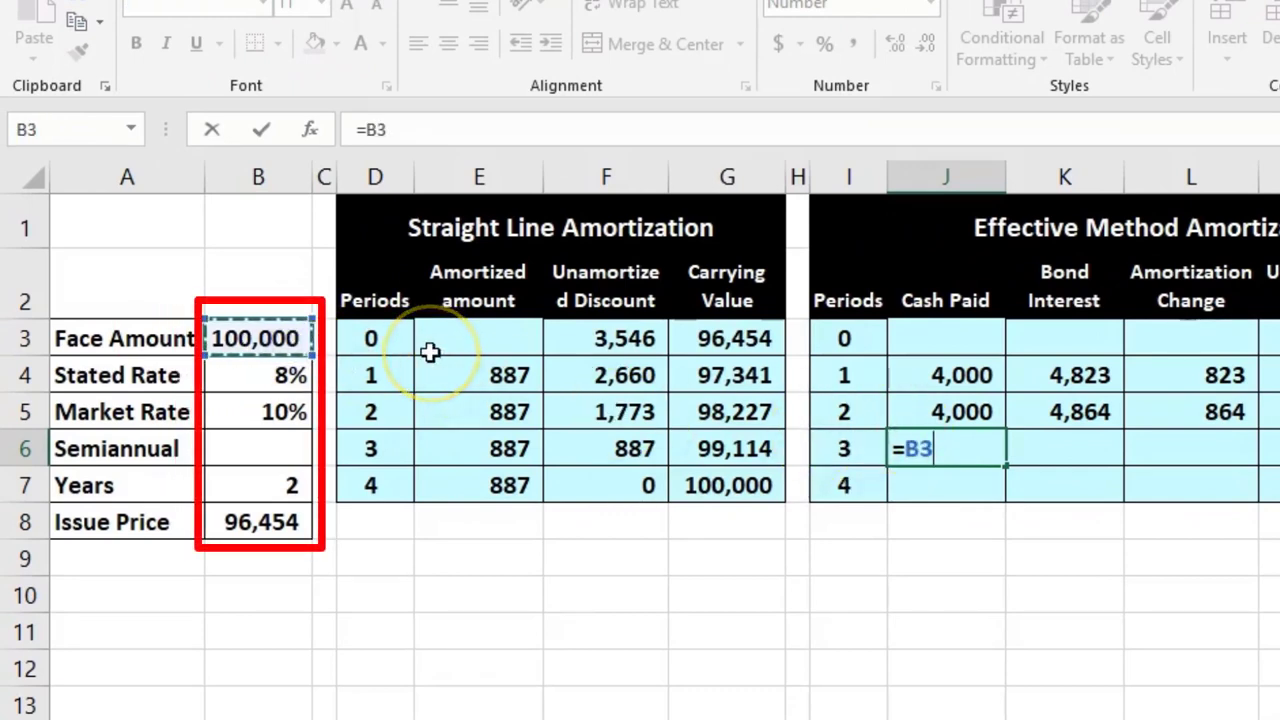
{"action": "type", "text": "*"}
{"action": "left_click", "coordinate": [262, 372]}
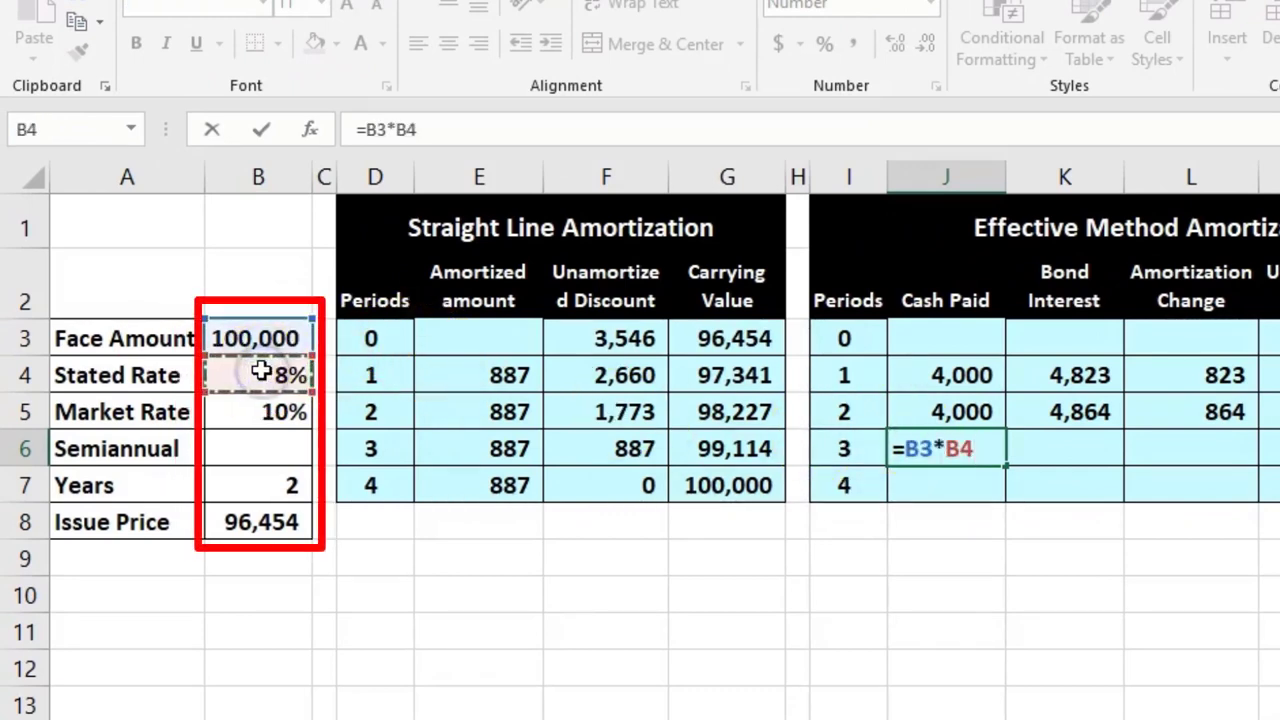
{"action": "type", "text": "/"}
{"action": "key", "text": "Return"}
{"action": "left_click", "coordinate": [637, 663]}
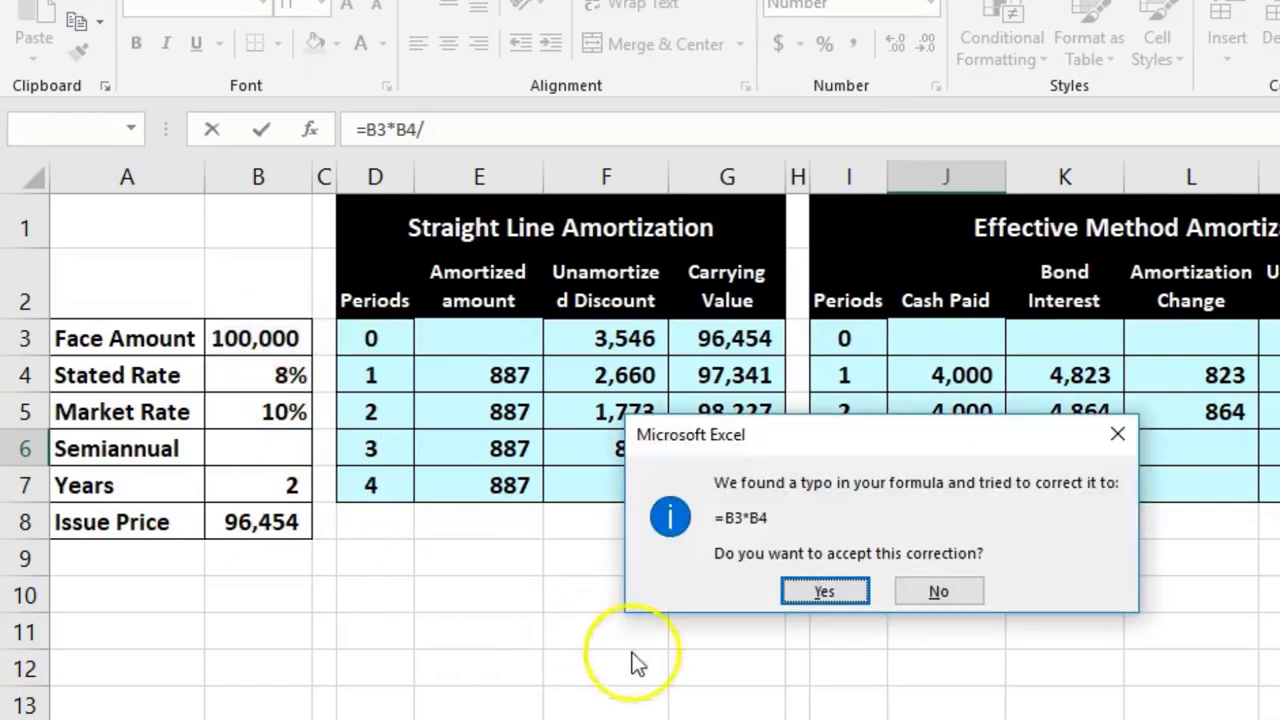
{"action": "left_click", "coordinate": [822, 592]}
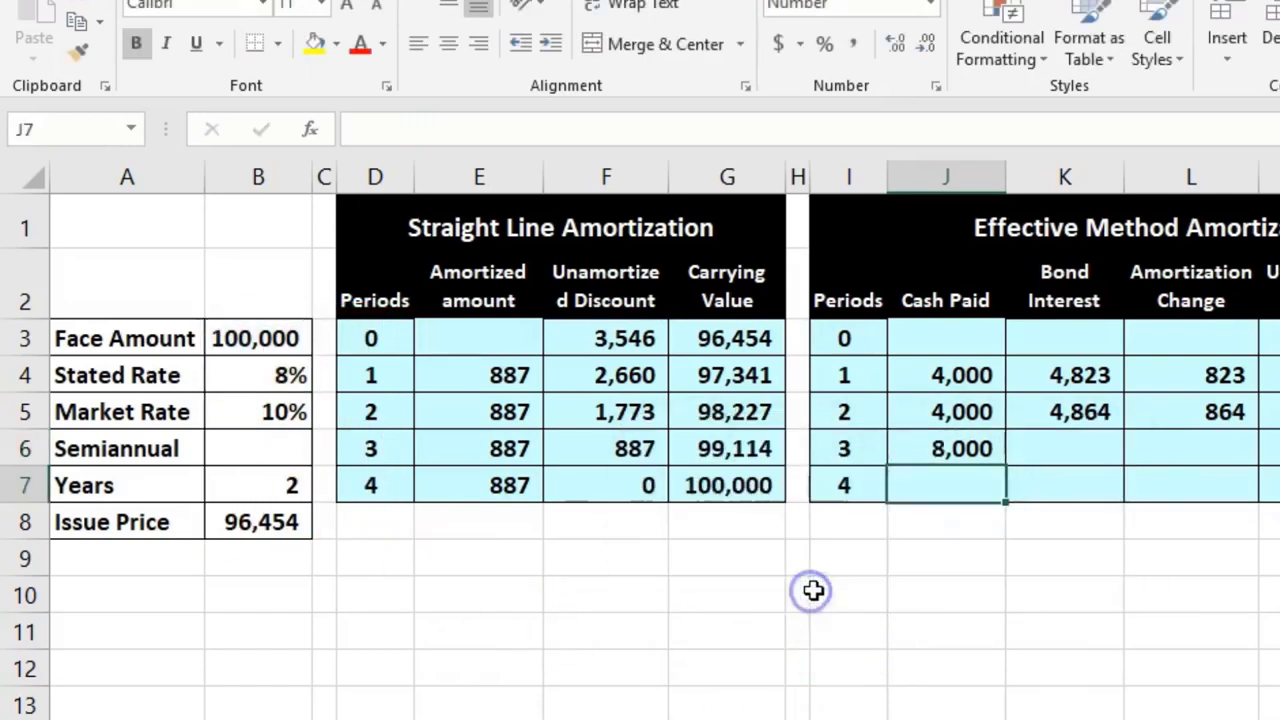
Step: Edit the period 3 Cash Paid formula to divide by two, =B3*B4/2
{"action": "left_click", "coordinate": [949, 451]}
{"action": "double_click", "coordinate": [951, 450]}
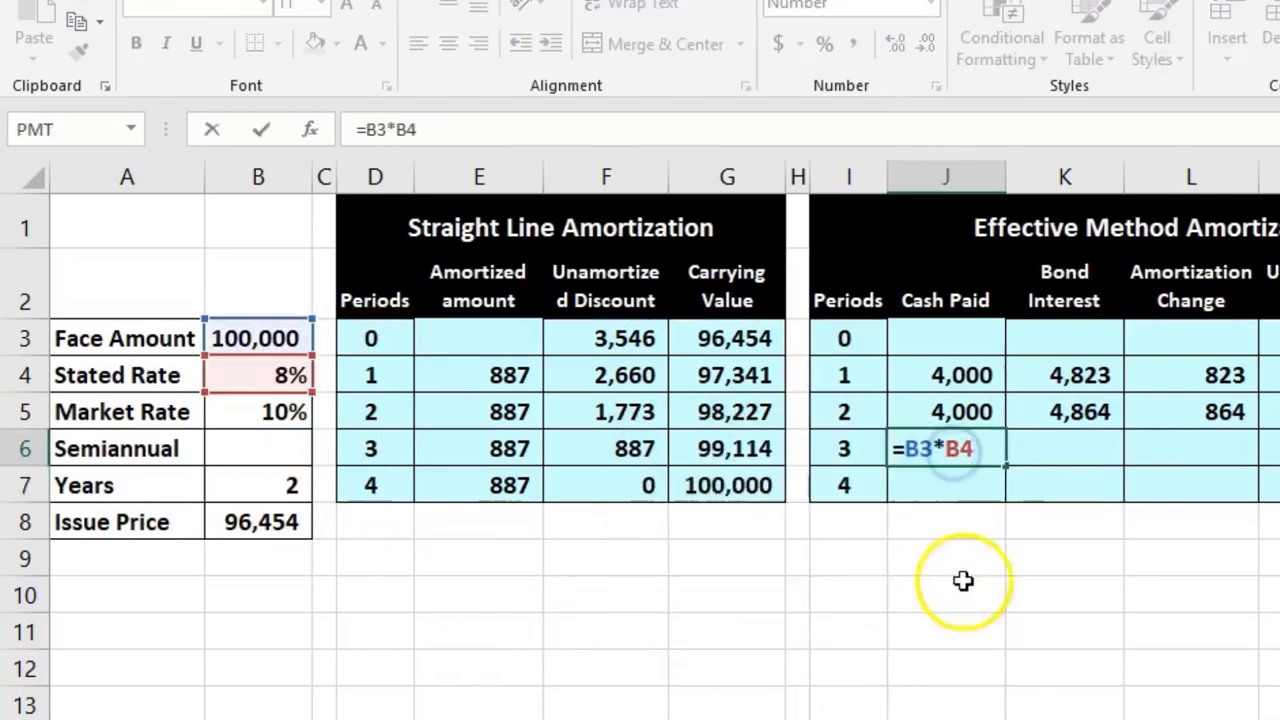
{"action": "left_click", "coordinate": [988, 455]}
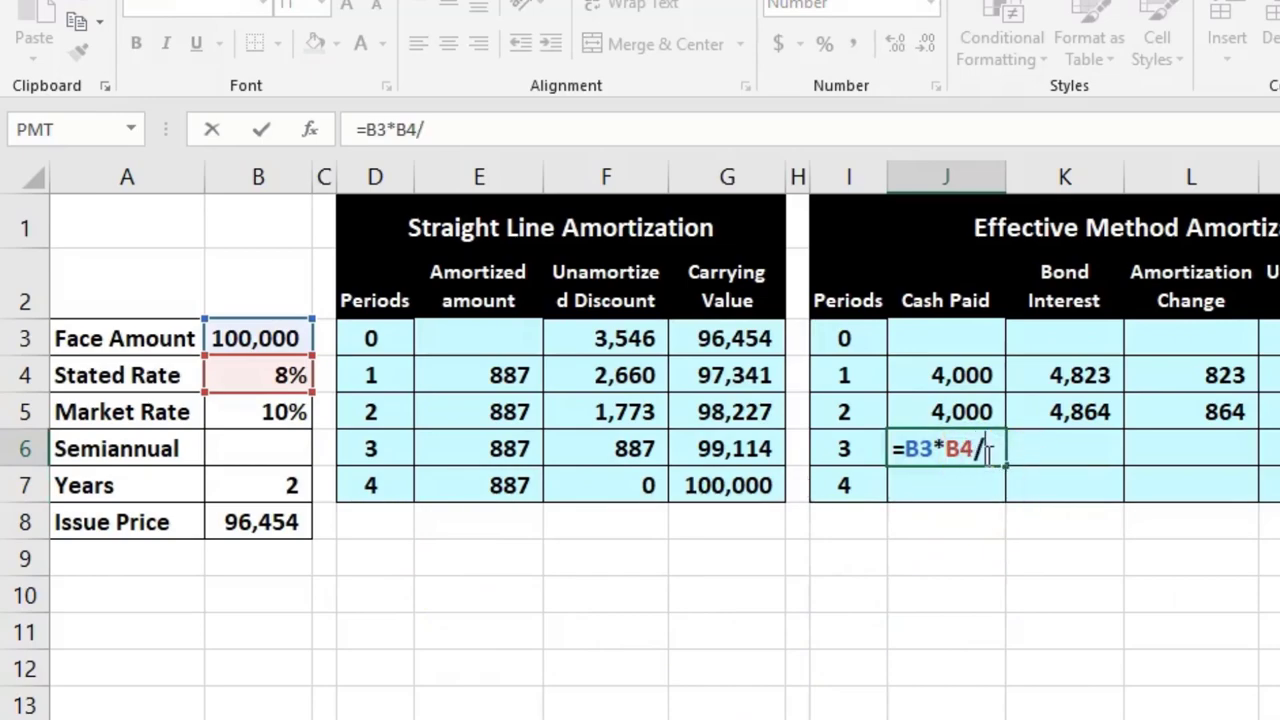
{"action": "type", "text": "/2"}
{"action": "key", "text": "Return"}
Step: Enter the period 3 Bond Interest as the period 2 carrying value times the market rate divided by two, =N5*B5/2
{"action": "key", "text": "Up"}
{"action": "key", "text": "Right"}
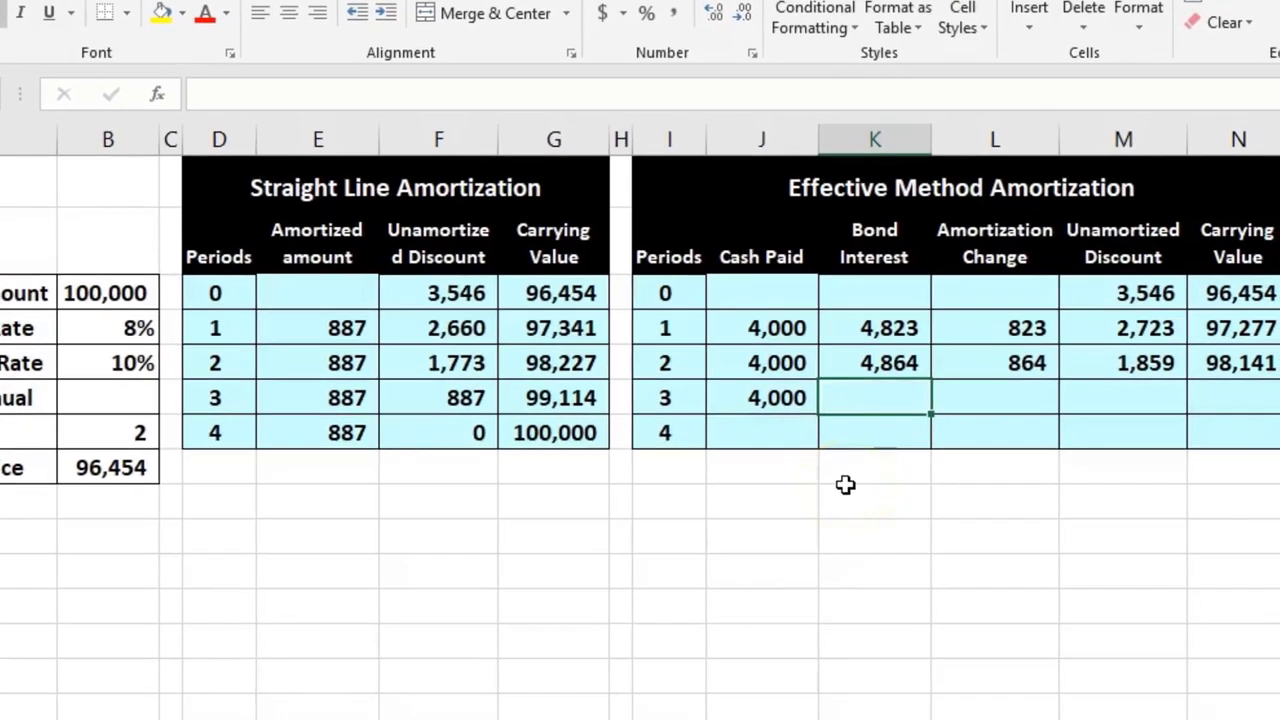
{"action": "type", "text": "="}
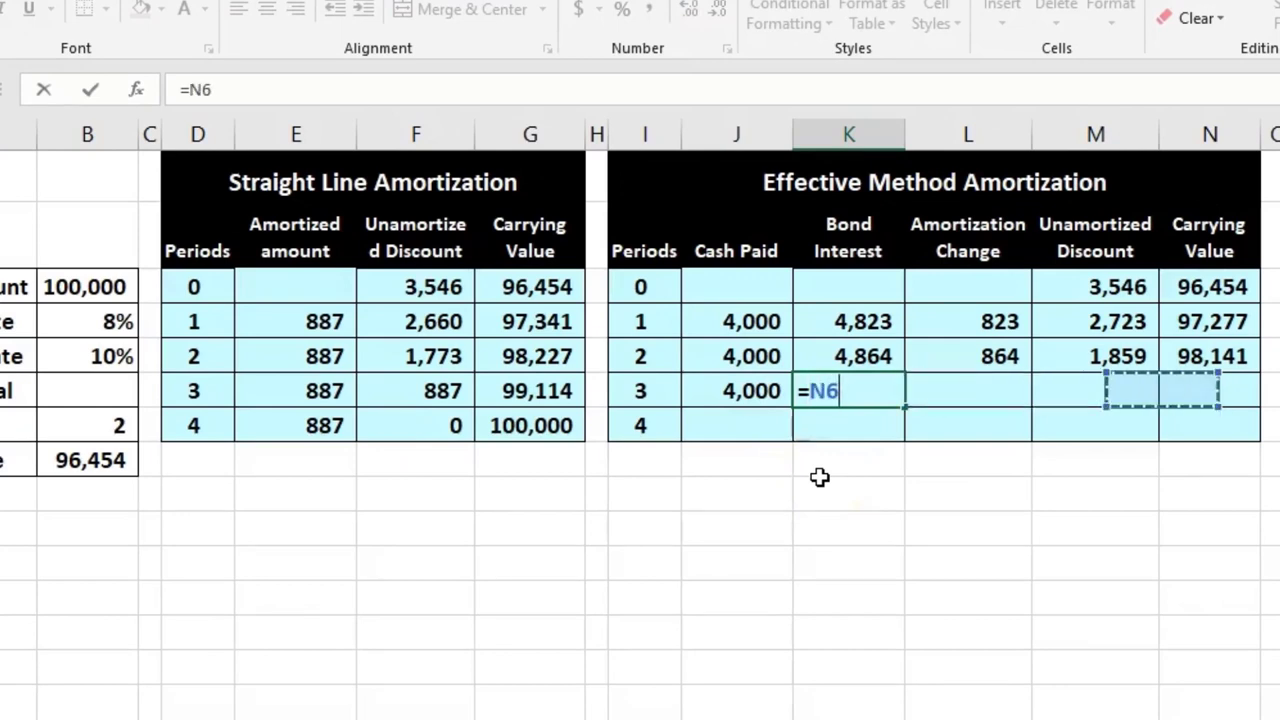
{"action": "key", "text": "Up"}
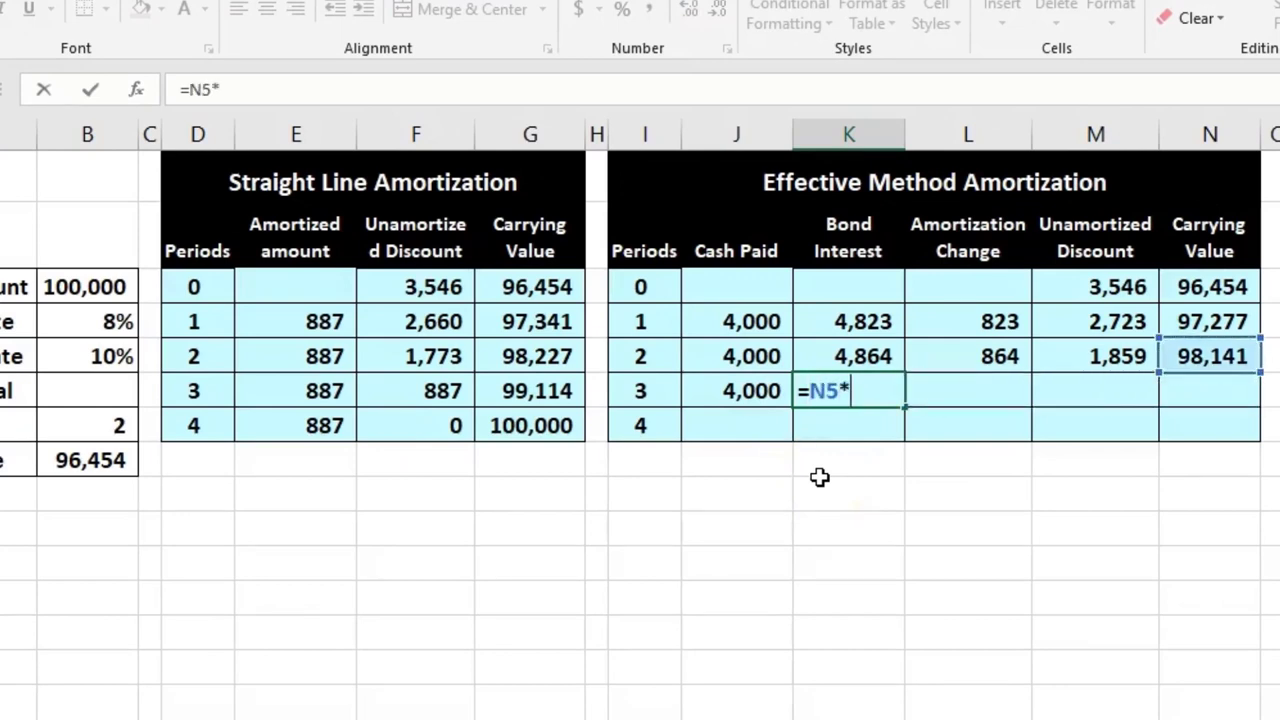
{"action": "key", "text": "Left"}
{"action": "key", "text": "Left"}
{"action": "key", "text": "Left"}
{"action": "key", "text": "Left"}
{"action": "key", "text": "Left"}
{"action": "key", "text": "Left"}
{"action": "key", "text": "Left"}
{"action": "key", "text": "Up"}
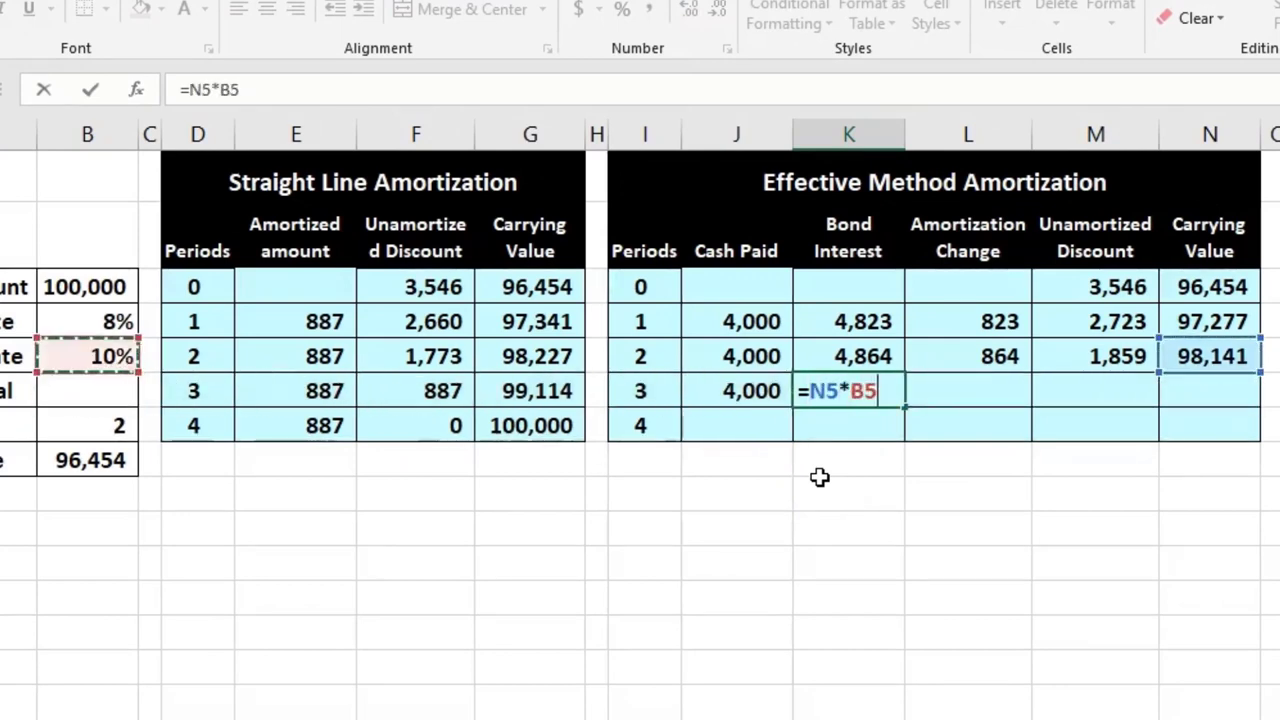
{"action": "key", "text": "Return"}
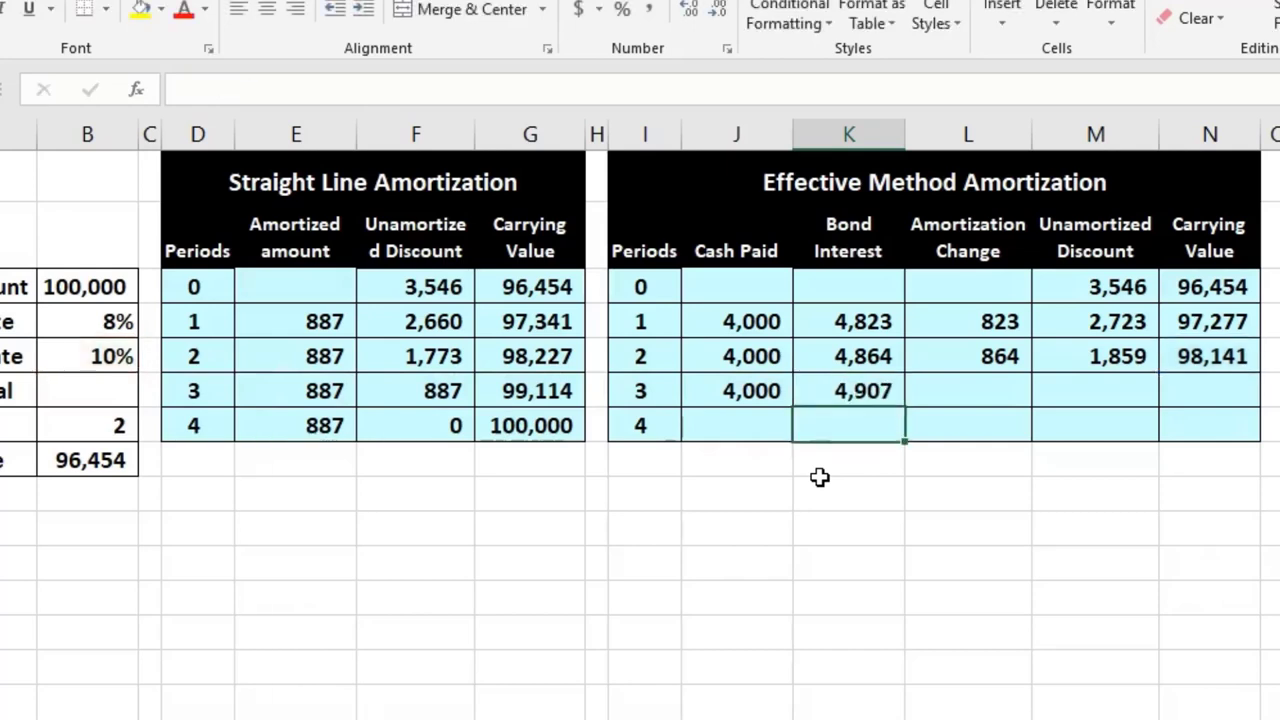
Step: Enter the period 3 Amortization Change as bond interest minus cash paid, =K6-J6
{"action": "key", "text": "Up"}
{"action": "key", "text": "Right"}
{"action": "type", "text": "="}
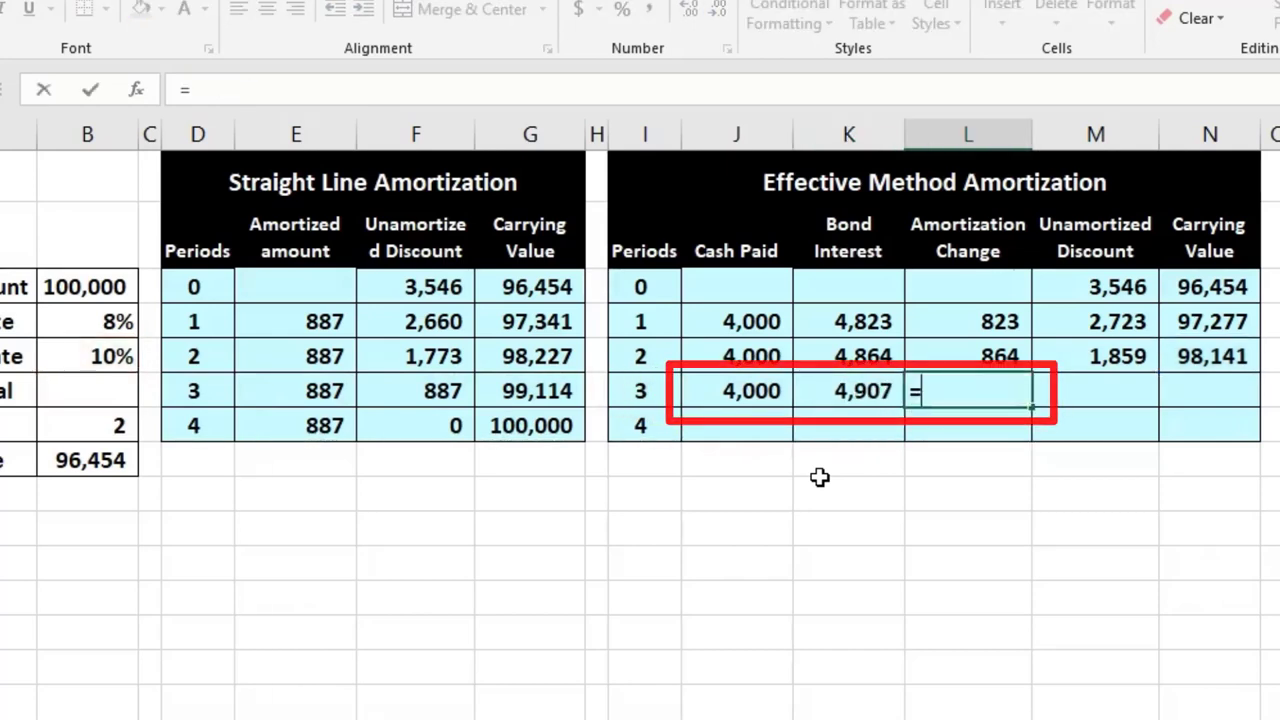
{"action": "key", "text": "Left"}
{"action": "type", "text": "-"}
{"action": "key", "text": "Left"}
{"action": "key", "text": "Left"}
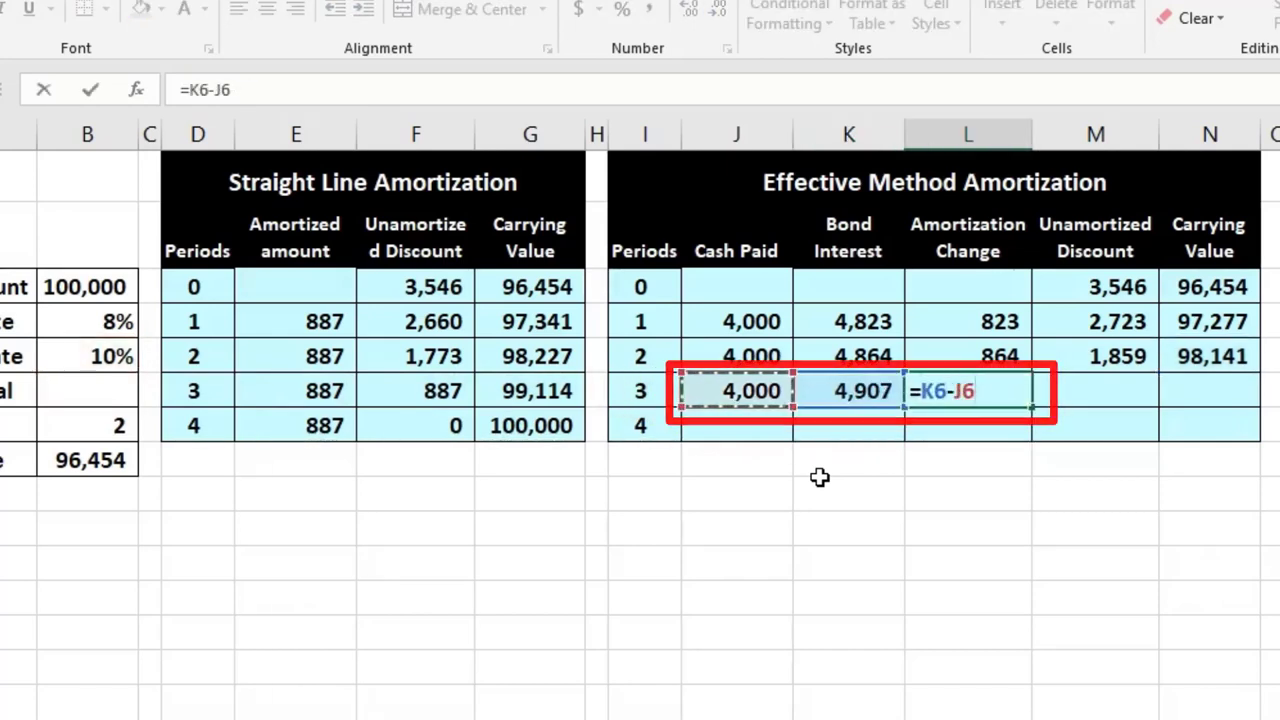
{"action": "key", "text": "Return"}
Step: Enter the period 3 Unamortized Discount as =M5-L6 and the period 3 Carrying Value as =B3-M6
{"action": "key", "text": "Up"}
{"action": "key", "text": "Right"}
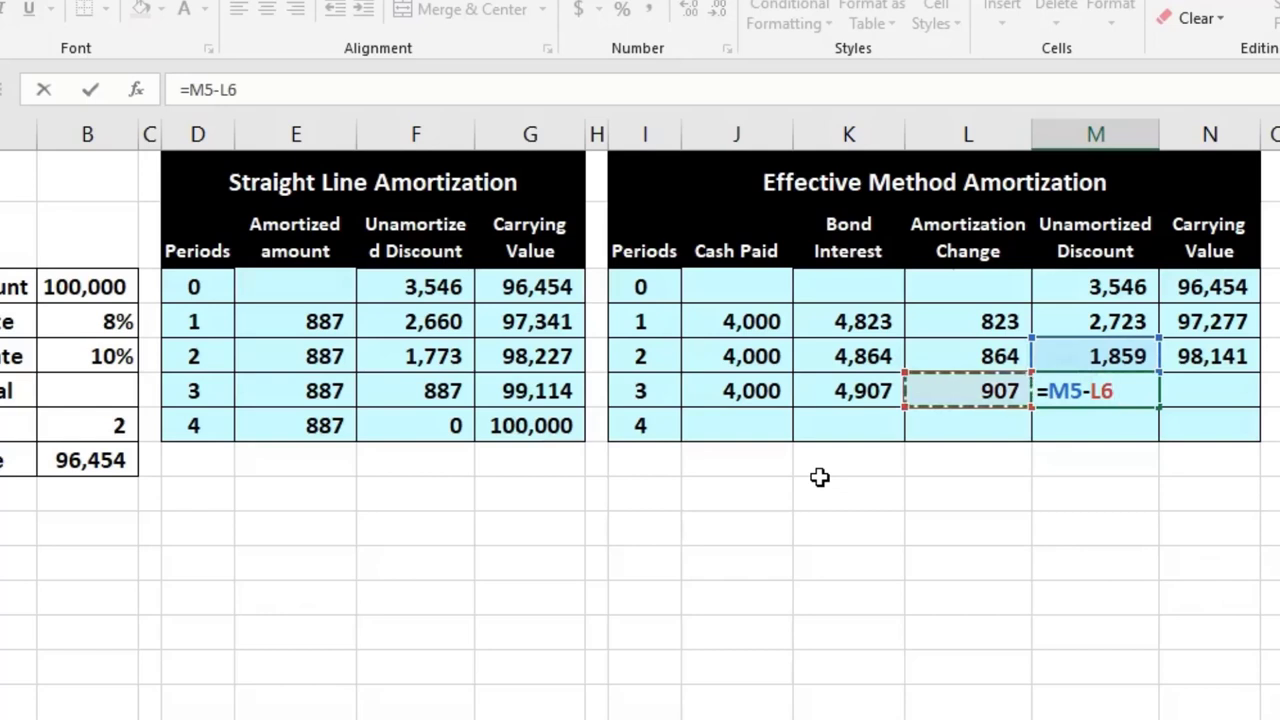
{"action": "key", "text": "Tab"}
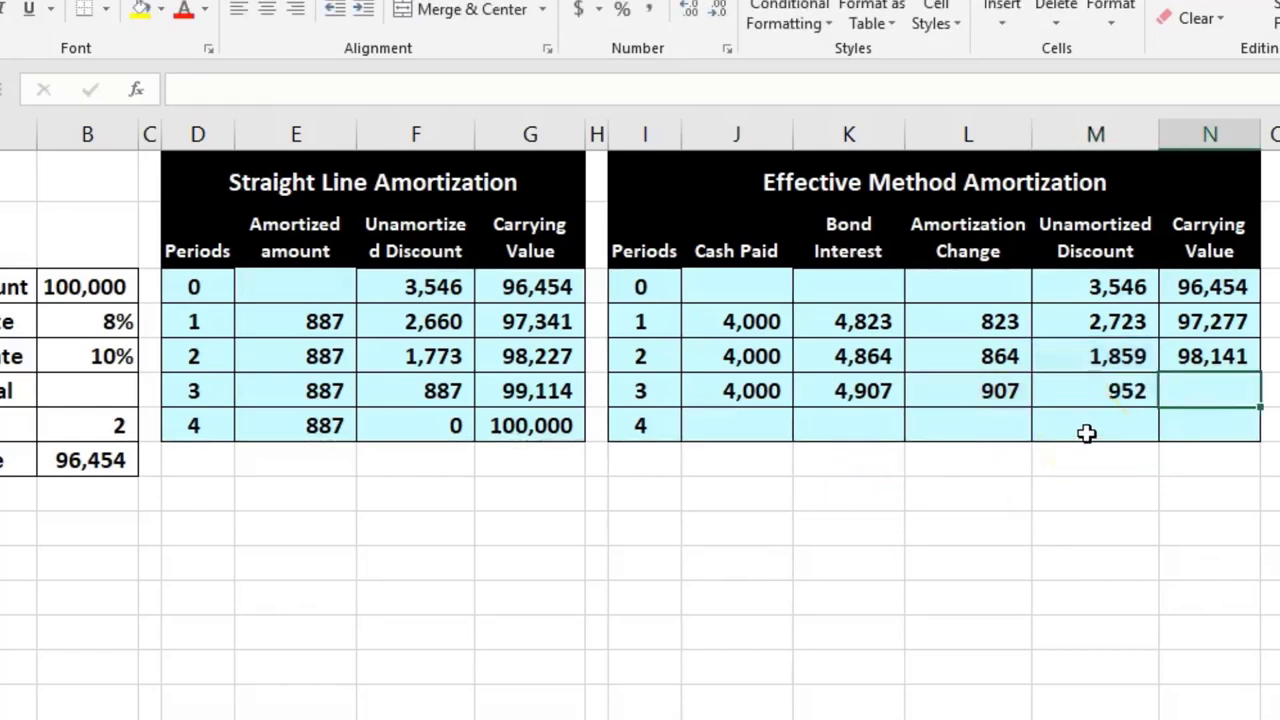
{"action": "type", "text": "="}
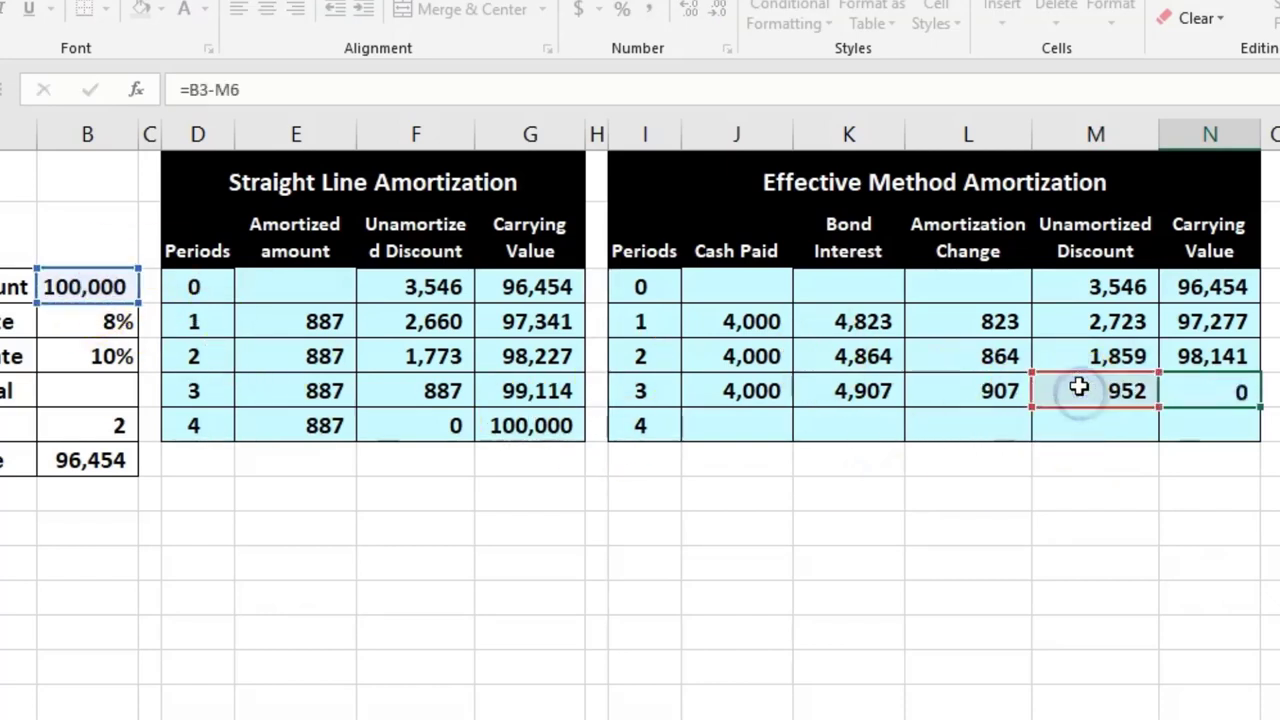
{"action": "key", "text": "Return"}
Step: Enter the period 4 Cash Paid as the face amount times the stated rate divided by two, =B3*B4/2
{"action": "left_click", "coordinate": [760, 423]}
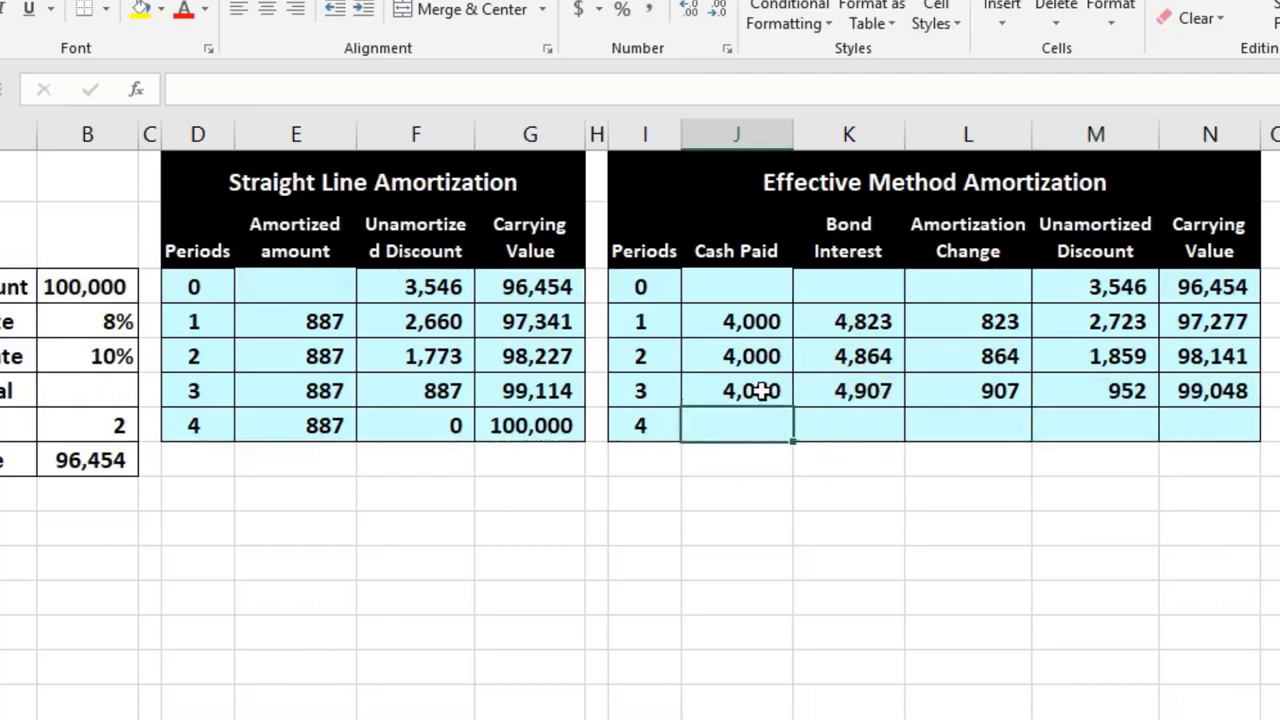
{"action": "type", "text": "="}
{"action": "key", "text": "Left"}
{"action": "key", "text": "Left"}
{"action": "key", "text": "Left"}
{"action": "key", "text": "Left"}
{"action": "key", "text": "Left"}
{"action": "key", "text": "Left"}
{"action": "key", "text": "Left"}
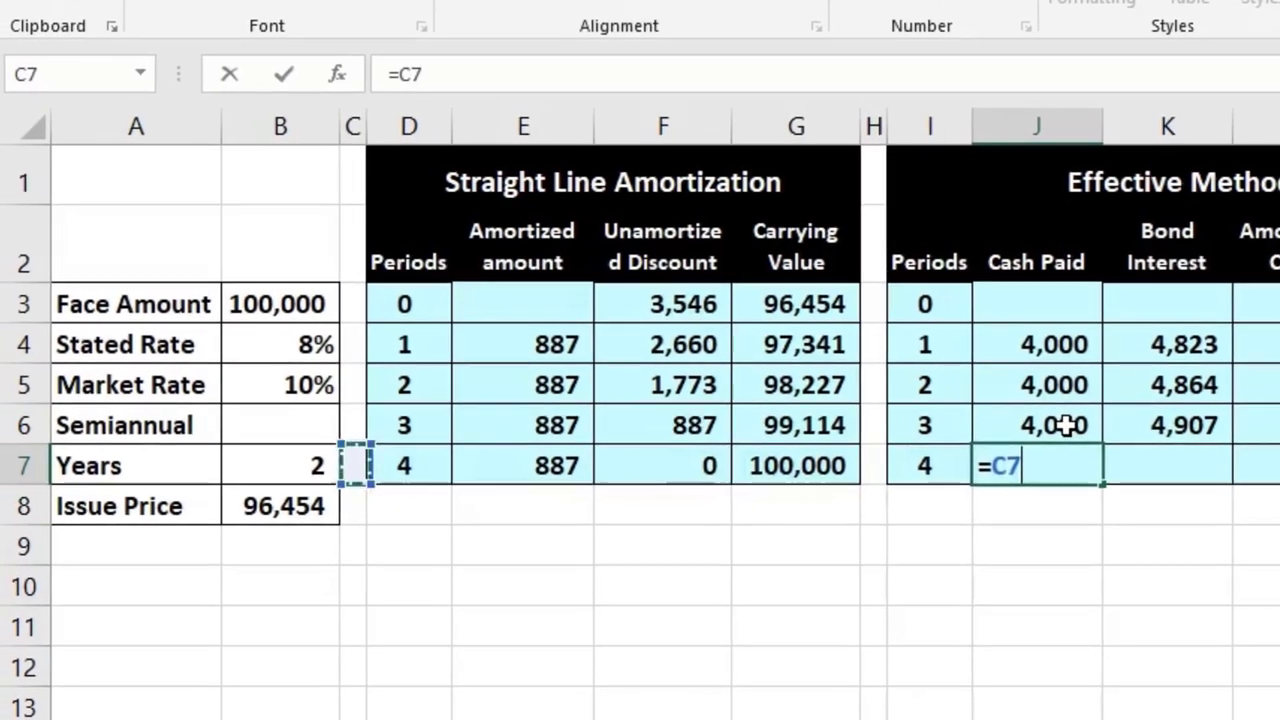
{"action": "key", "text": "Up"}
{"action": "key", "text": "Up"}
{"action": "key", "text": "Left"}
{"action": "key", "text": "Up"}
{"action": "key", "text": "Up"}
{"action": "type", "text": "*"}
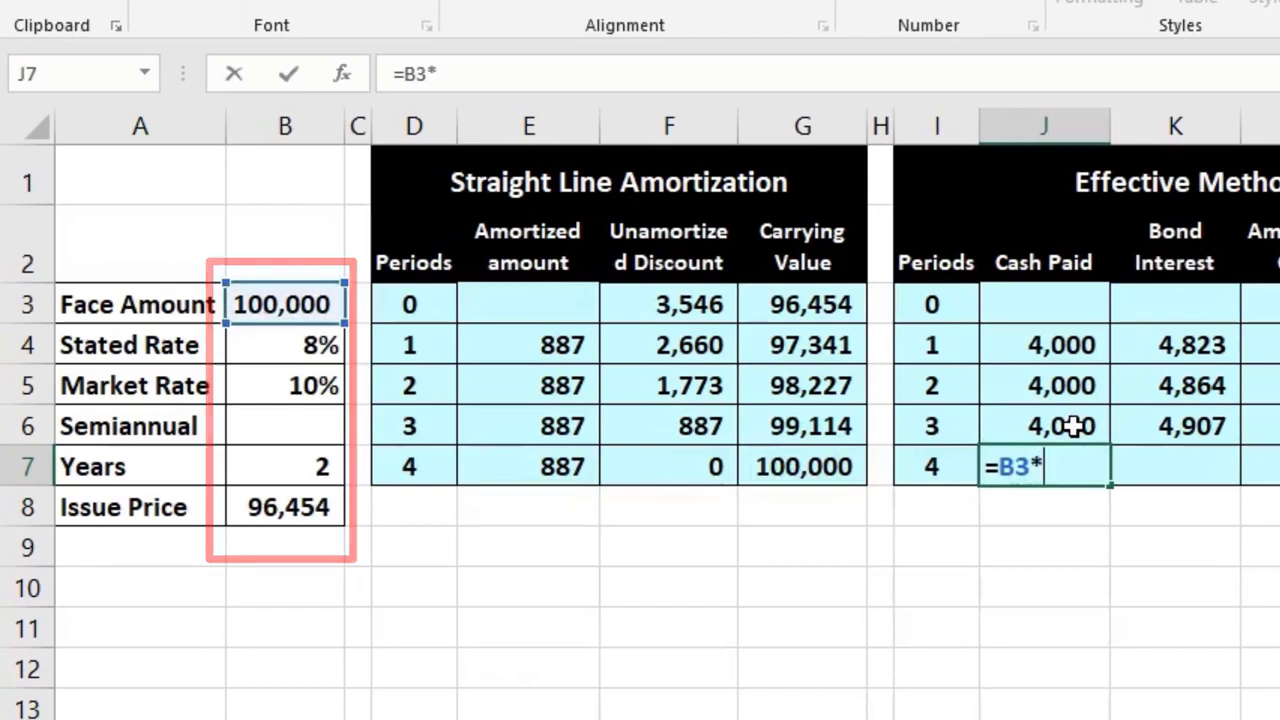
{"action": "key", "text": "Left"}
{"action": "key", "text": "Left"}
{"action": "key", "text": "Left"}
{"action": "key", "text": "Left"}
{"action": "key", "text": "Left"}
{"action": "key", "text": "Left"}
{"action": "key", "text": "Left"}
{"action": "key", "text": "Up"}
{"action": "key", "text": "Up"}
{"action": "key", "text": "Up"}
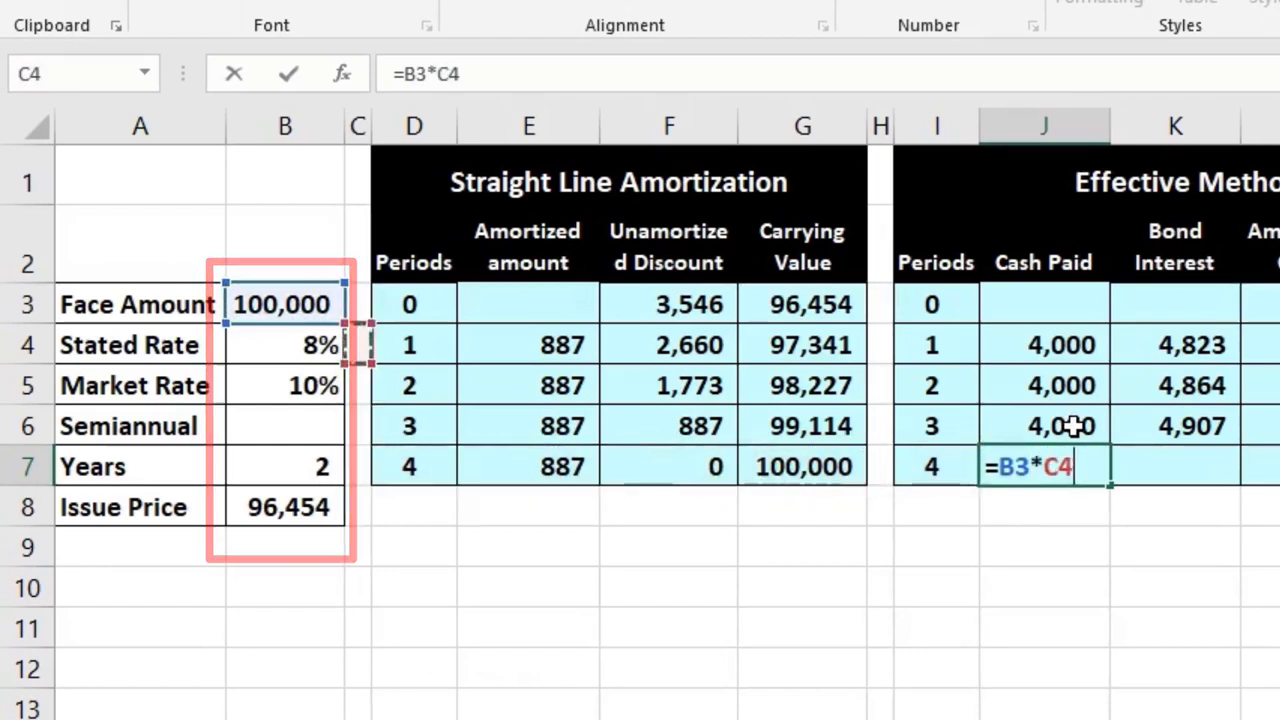
{"action": "key", "text": "Left"}
{"action": "key", "text": "Up"}
{"action": "key", "text": "Down"}
{"action": "type", "text": "*"}
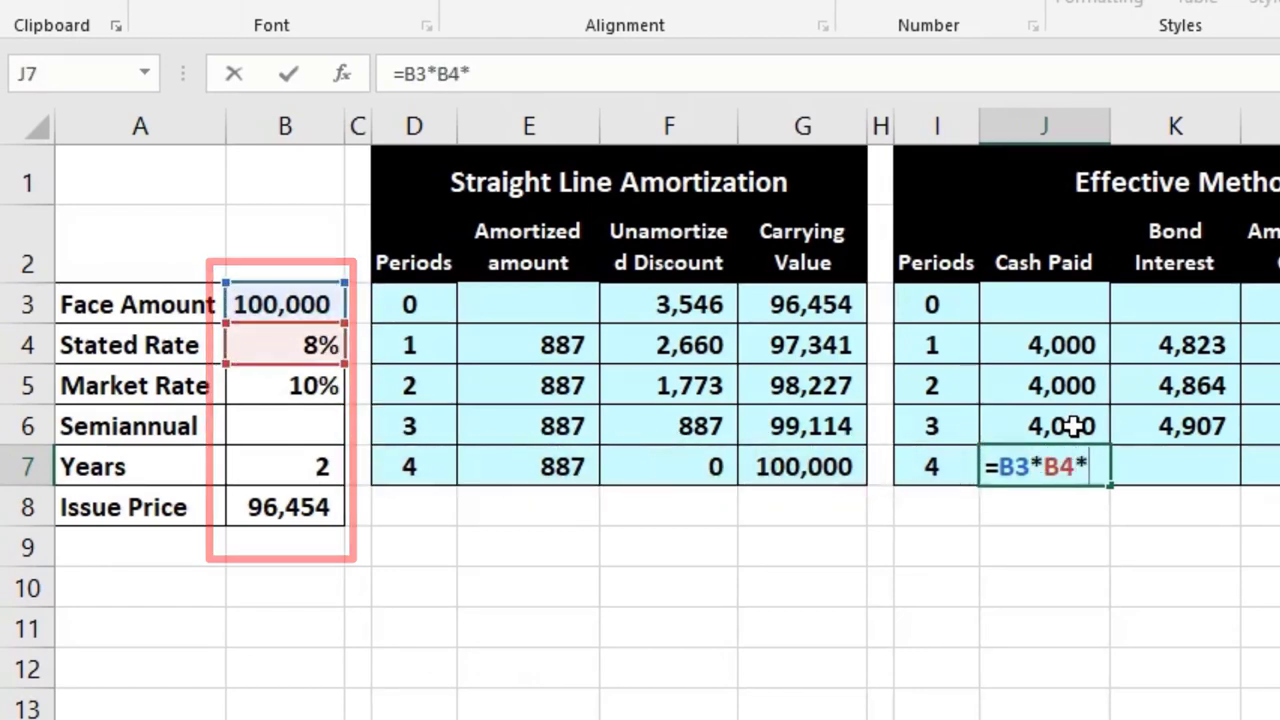
{"action": "key", "text": "BackSpace"}
{"action": "type", "text": "/2"}
{"action": "key", "text": "Tab"}
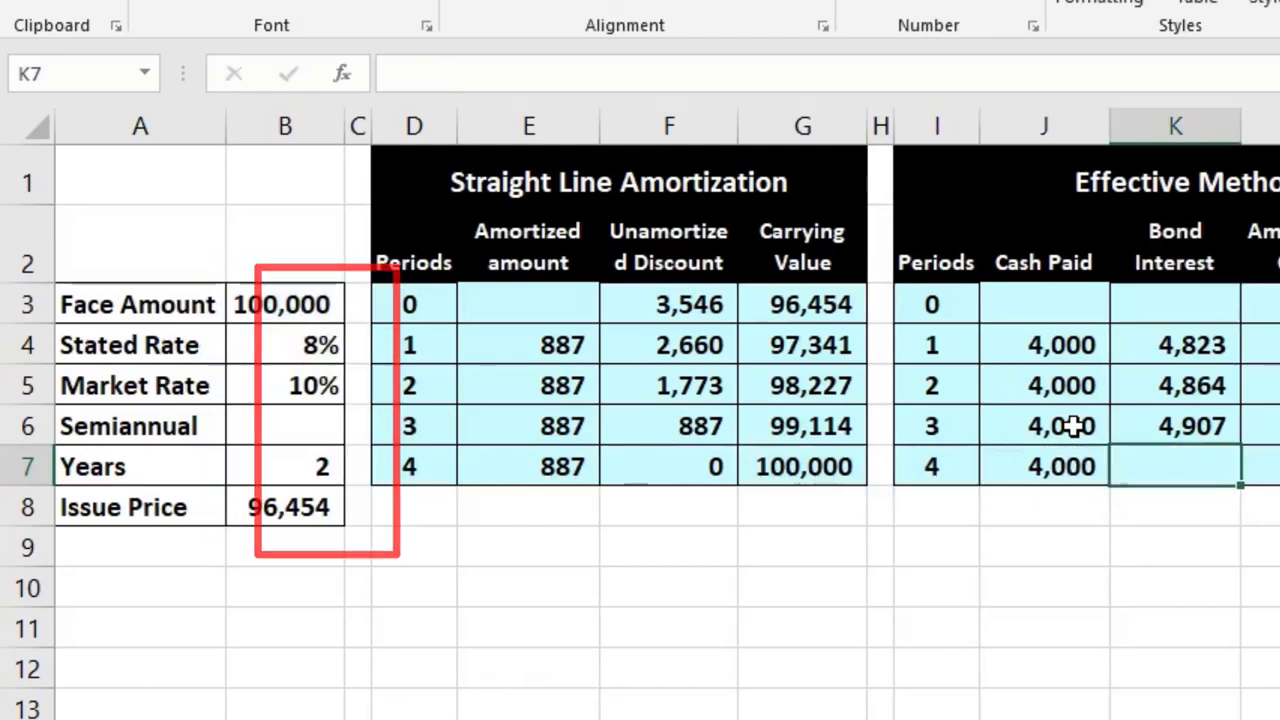
Step: Enter the period 4 Bond Interest as the period 3 carrying value times the market rate divided by two, =N6*B5/2
{"action": "type", "text": "="}
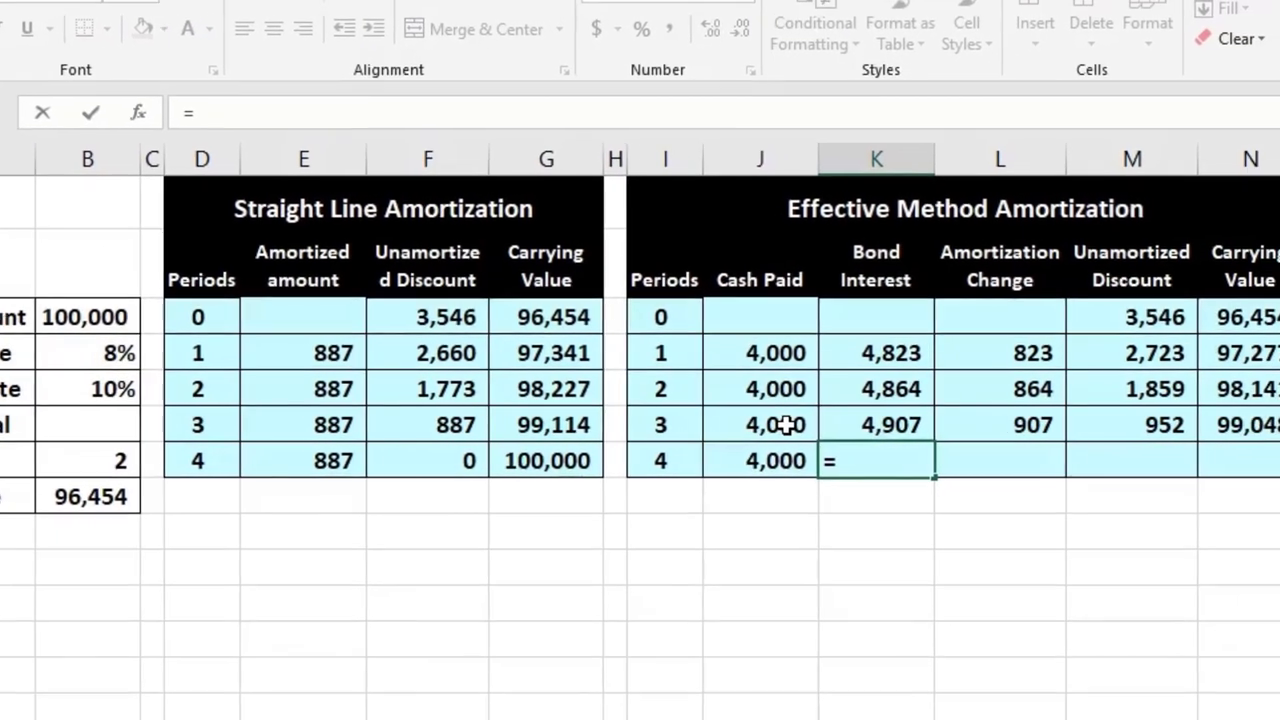
{"action": "key", "text": "Right"}
{"action": "key", "text": "Right"}
{"action": "key", "text": "Right"}
{"action": "key", "text": "Up"}
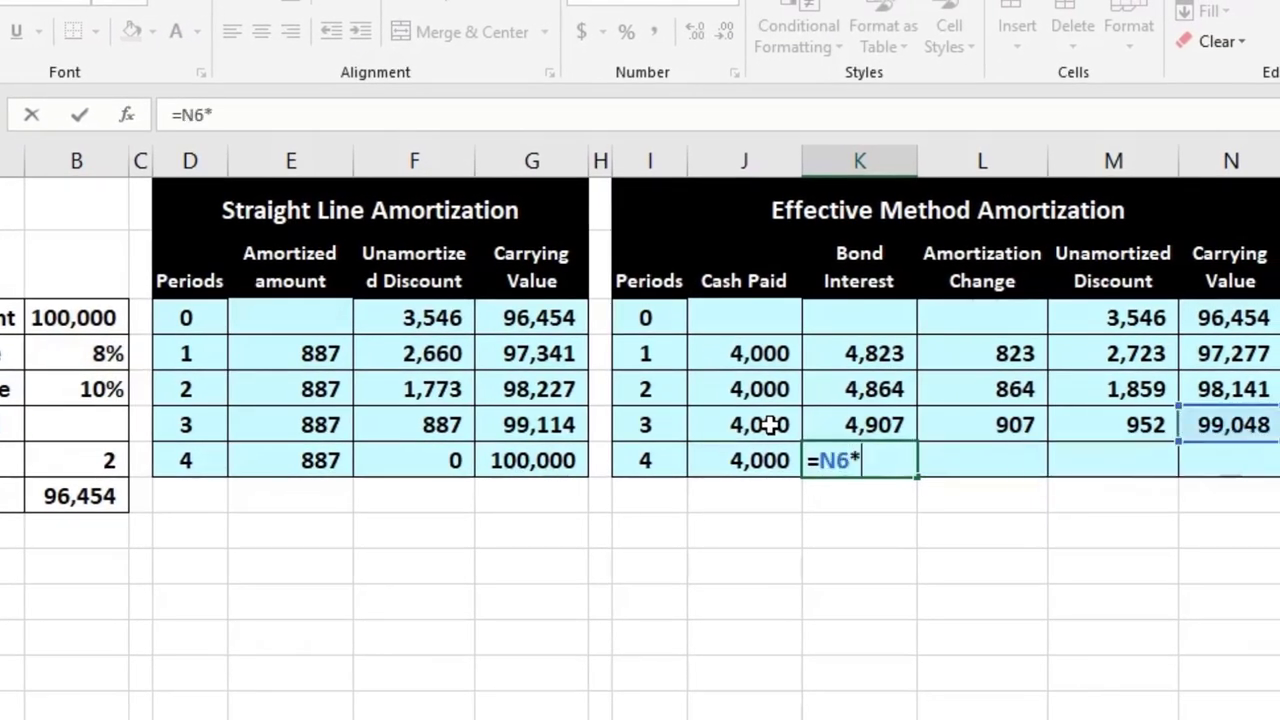
{"action": "type", "text": "*"}
{"action": "key", "text": "Left"}
{"action": "key", "text": "Left"}
{"action": "key", "text": "Left"}
{"action": "key", "text": "Left"}
{"action": "key", "text": "Left"}
{"action": "key", "text": "Left"}
{"action": "key", "text": "Left"}
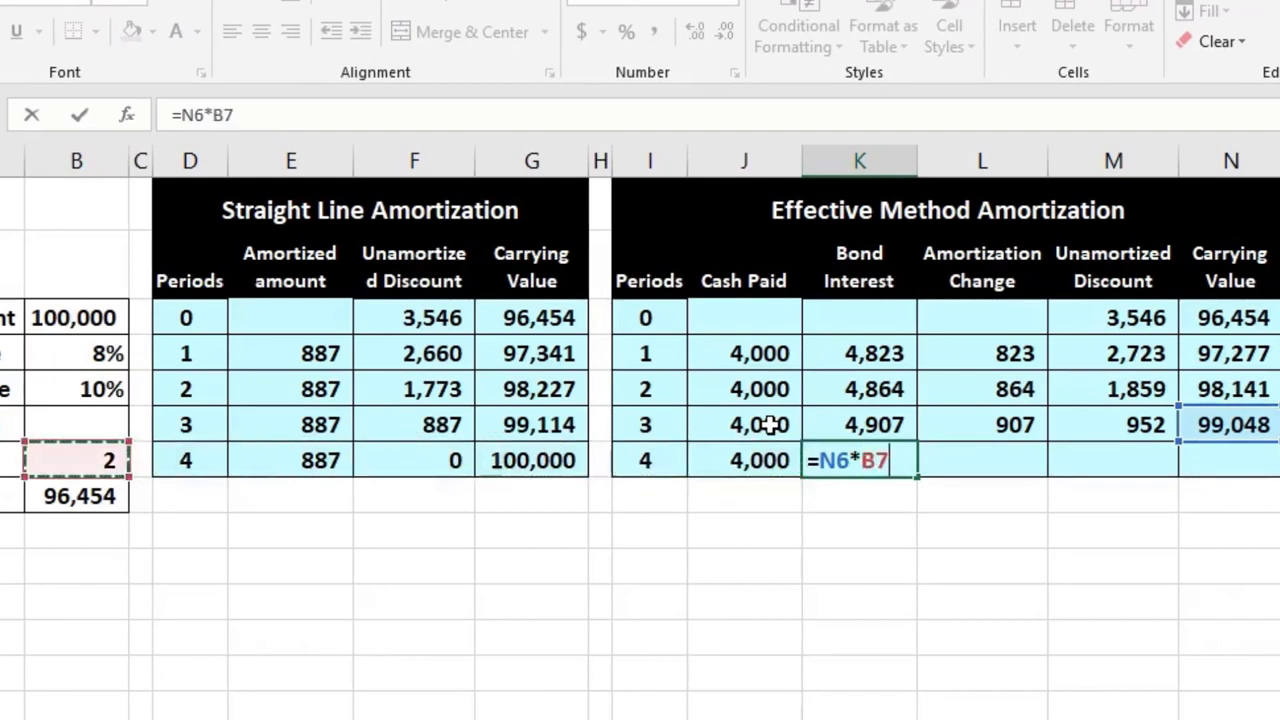
{"action": "key", "text": "Up"}
{"action": "key", "text": "Up"}
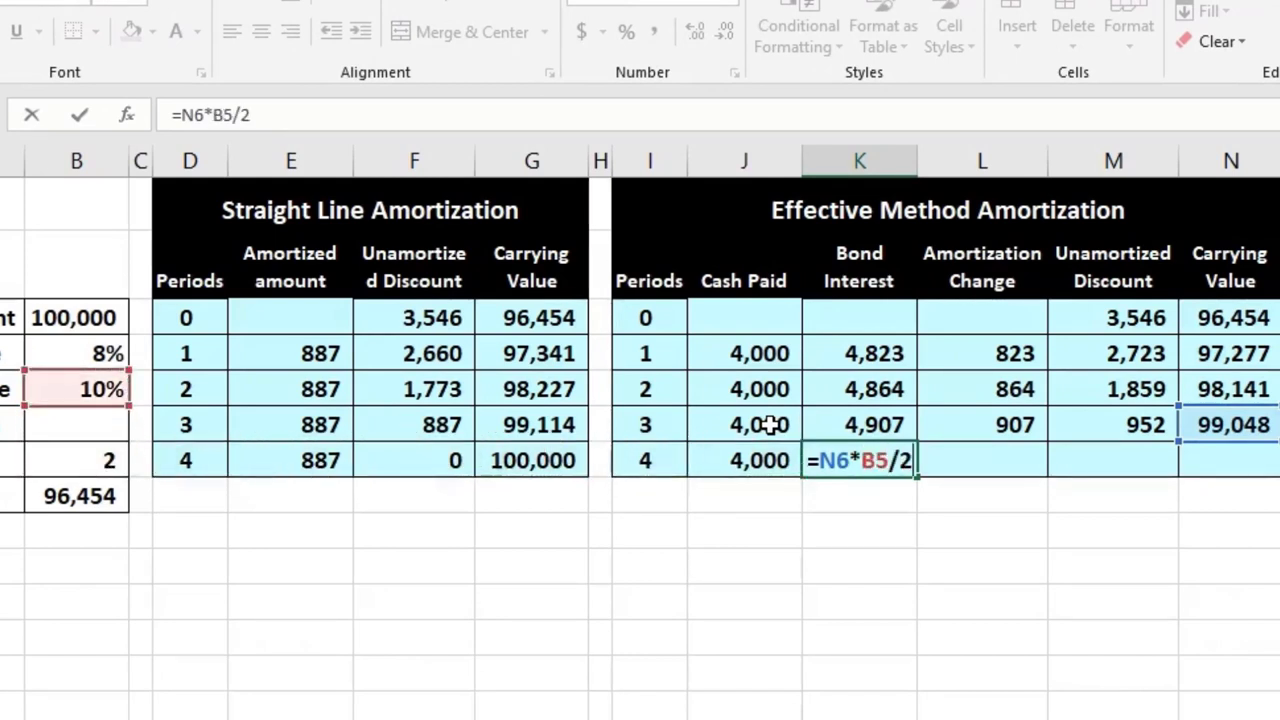
{"action": "type", "text": "/2"}
{"action": "key", "text": "Tab"}
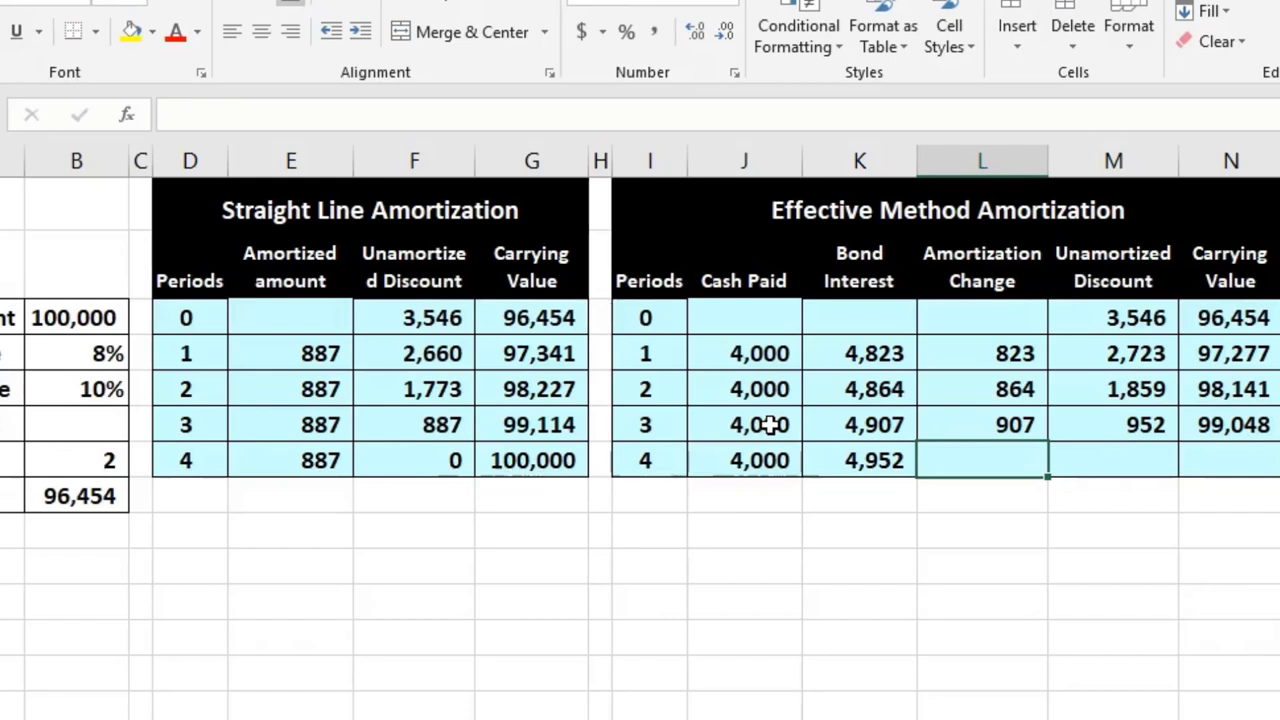
Step: Enter the period 4 Amortization Change as bond interest minus cash paid, =K7-J7
{"action": "type", "text": "="}
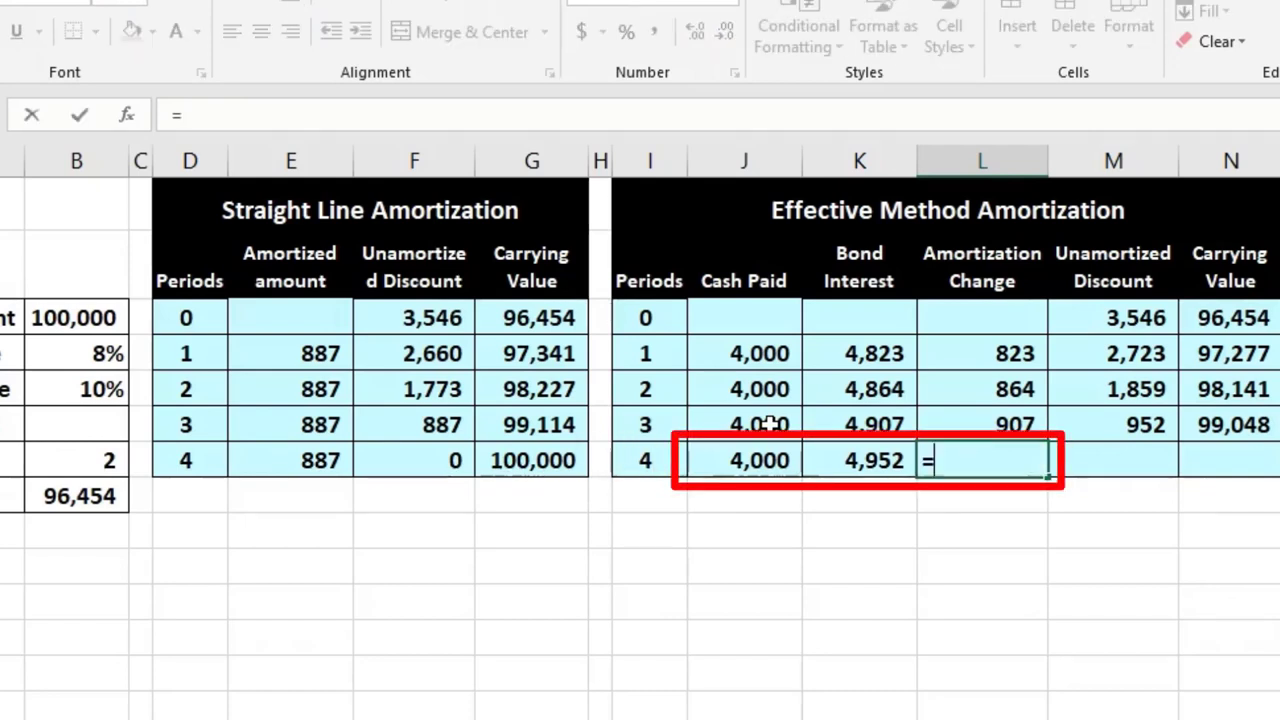
{"action": "key", "text": "Left"}
{"action": "type", "text": "-"}
{"action": "key", "text": "Left"}
{"action": "key", "text": "Left"}
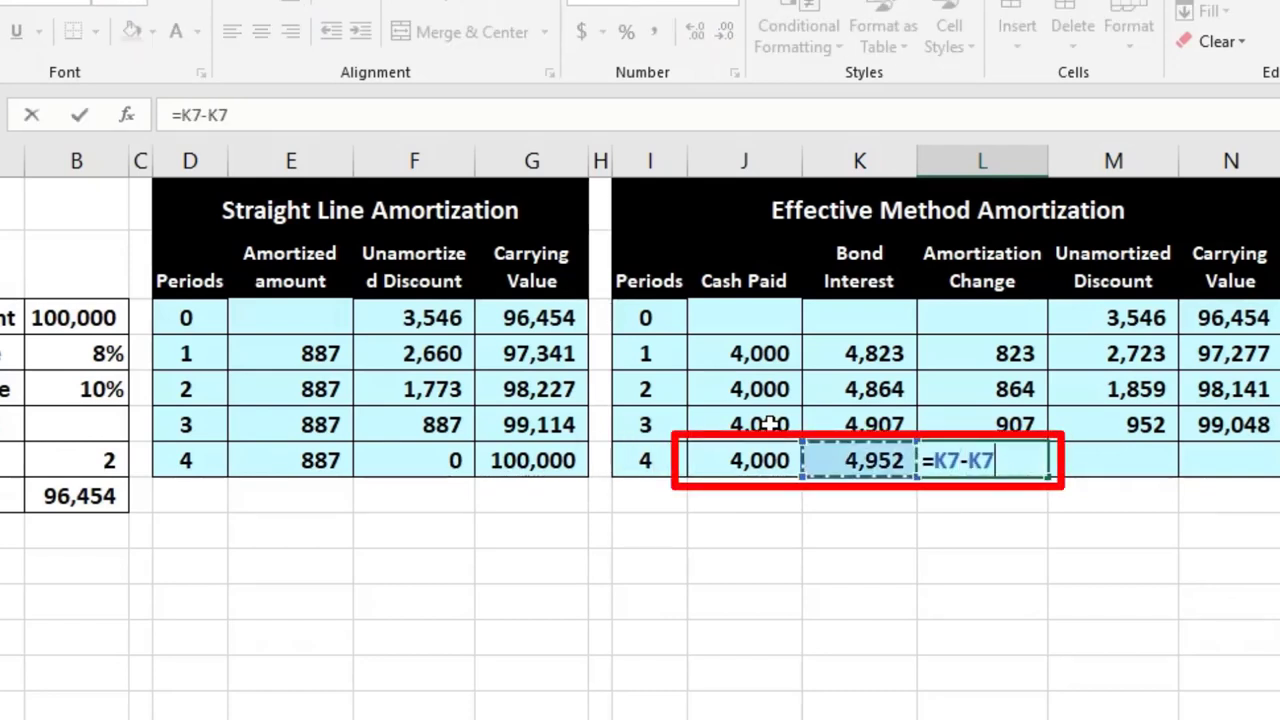
{"action": "key", "text": "Tab"}
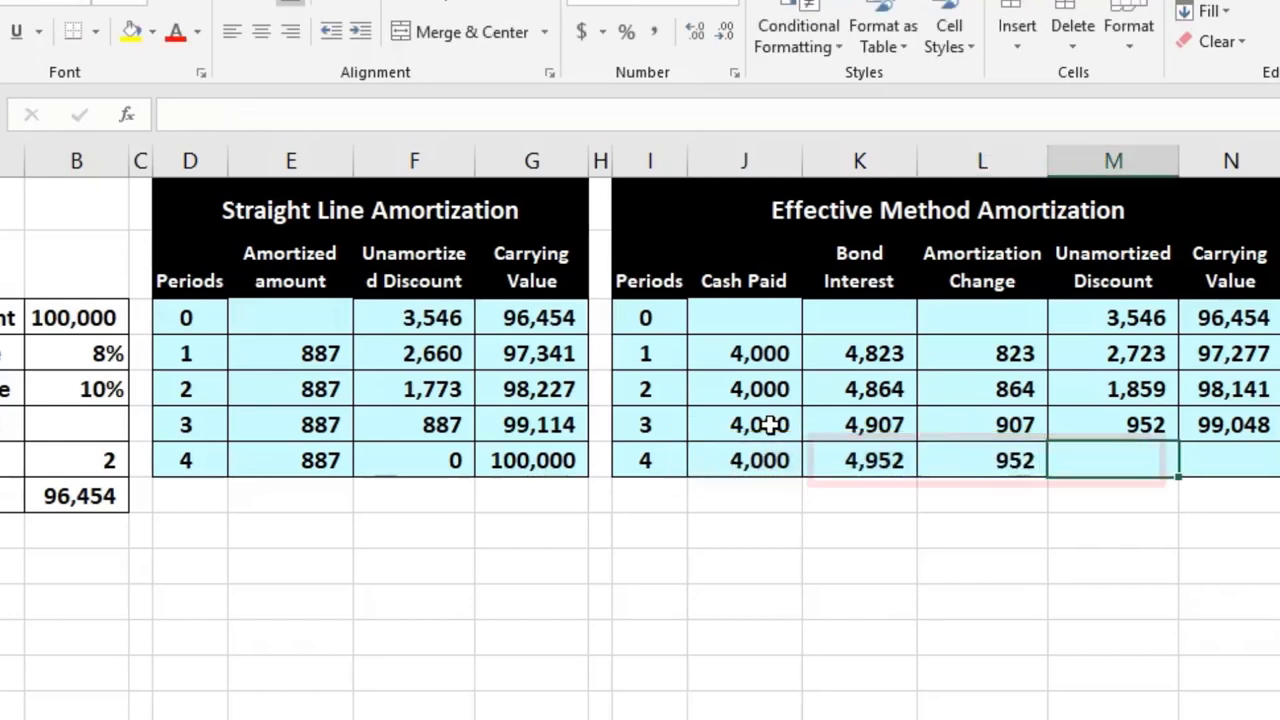
Step: Enter the period 4 Unamortized Discount as the period 3 discount minus the period 4 amortization change, =M6-L7
{"action": "type", "text": "="}
{"action": "key", "text": "Up"}
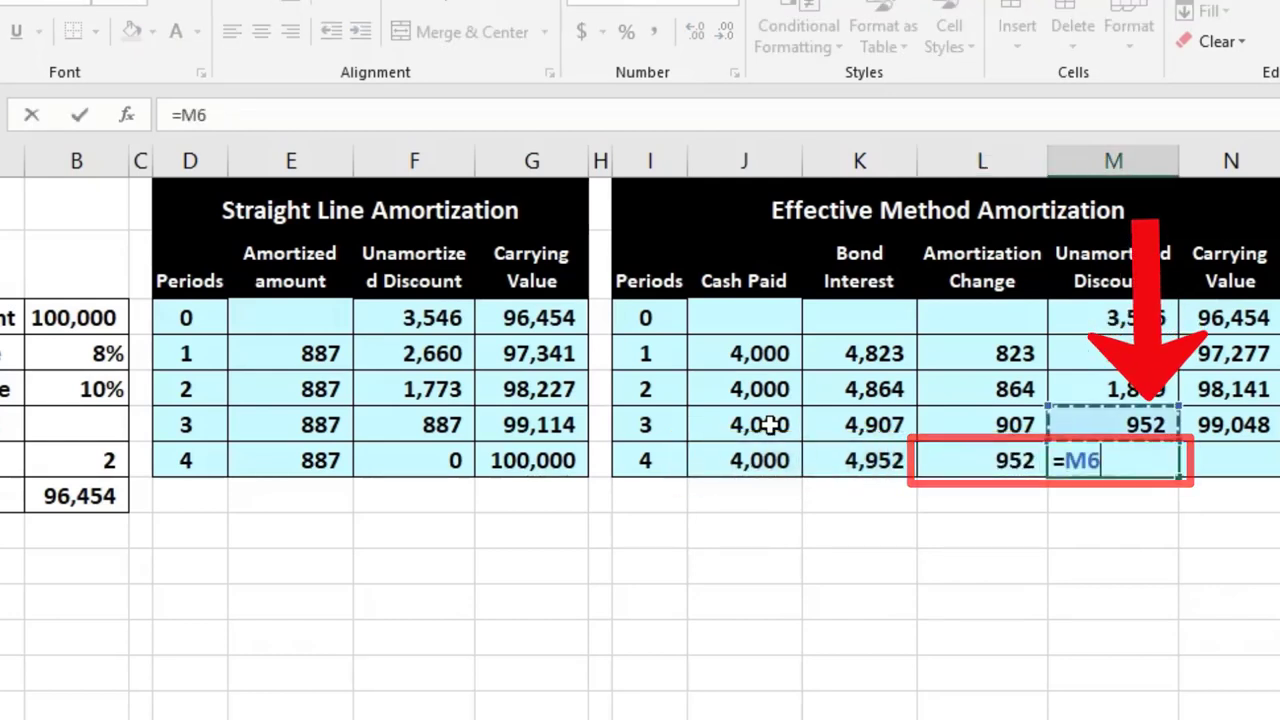
{"action": "type", "text": "-"}
{"action": "key", "text": "Left"}
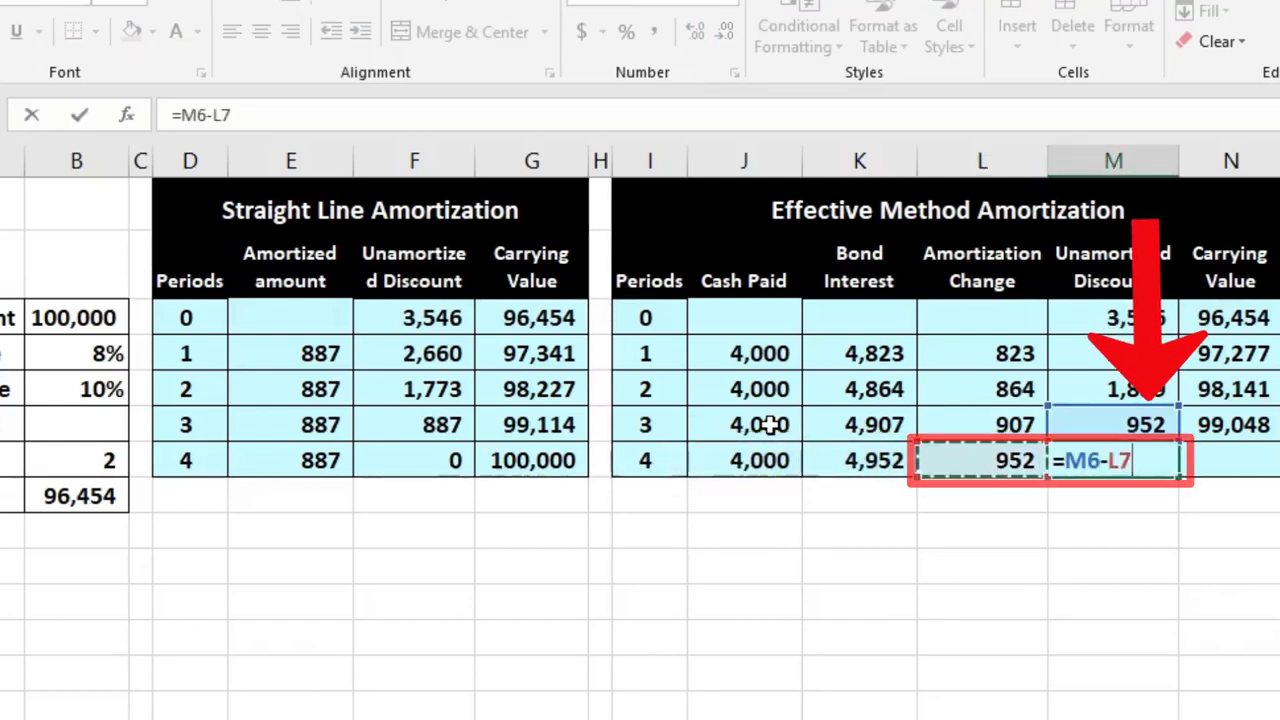
{"action": "key", "text": "Return"}
{"action": "key", "text": "Up"}
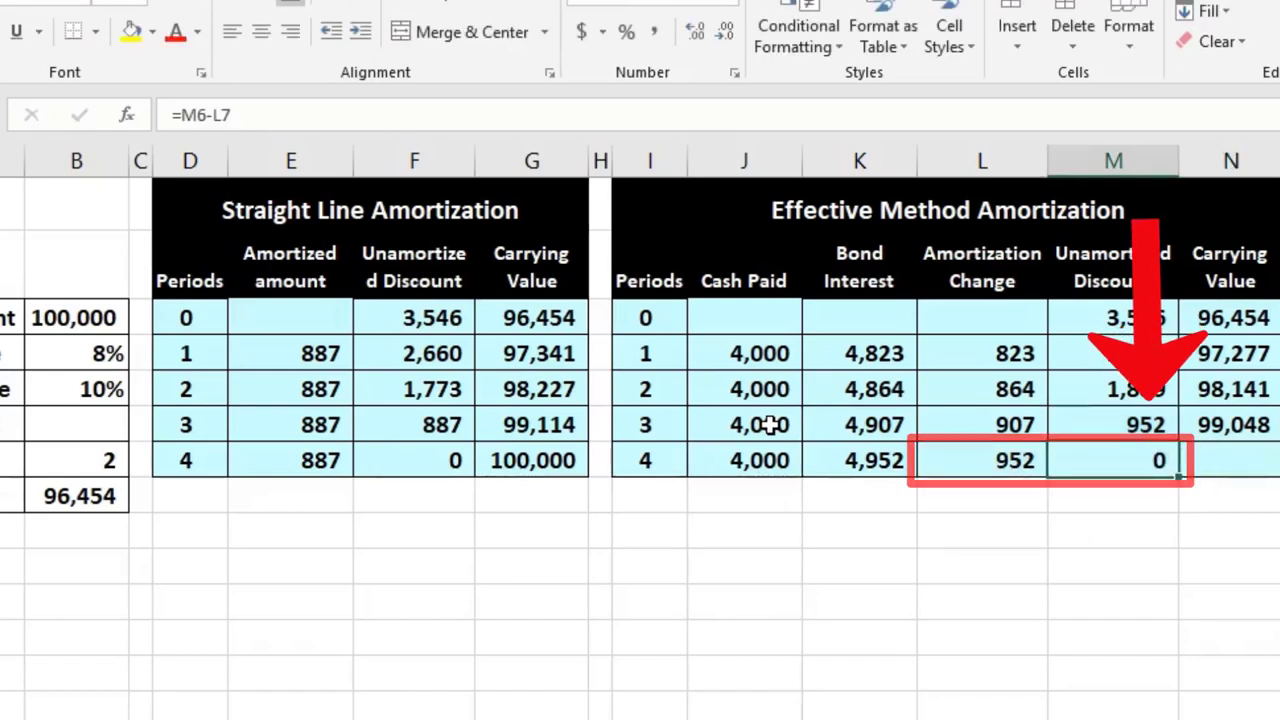
Step: Enter the period 4 Carrying Value as the face amount minus the period 4 unamortized discount, =B3-M7
{"action": "key", "text": "Right"}
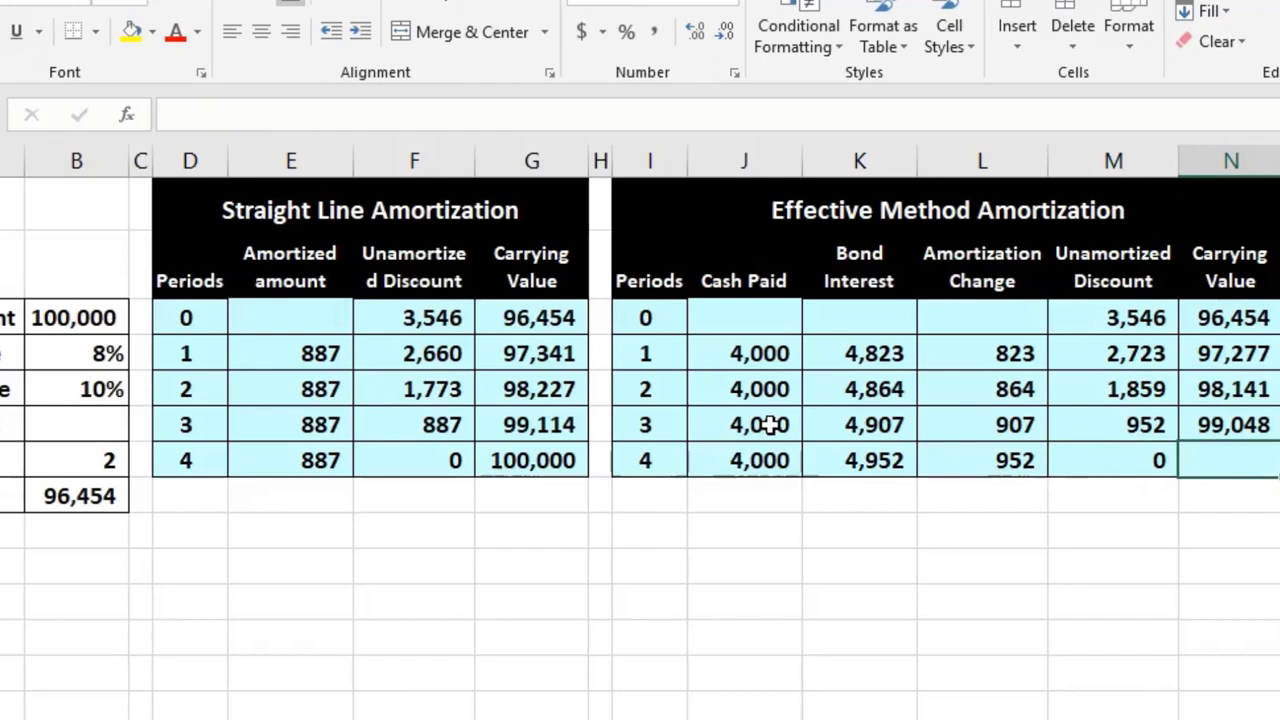
{"action": "type", "text": "="}
{"action": "key", "text": "Left"}
{"action": "key", "text": "Left"}
{"action": "key", "text": "Left"}
{"action": "key", "text": "Left"}
{"action": "key", "text": "Left"}
{"action": "key", "text": "Left"}
{"action": "key", "text": "Left"}
{"action": "key", "text": "Left"}
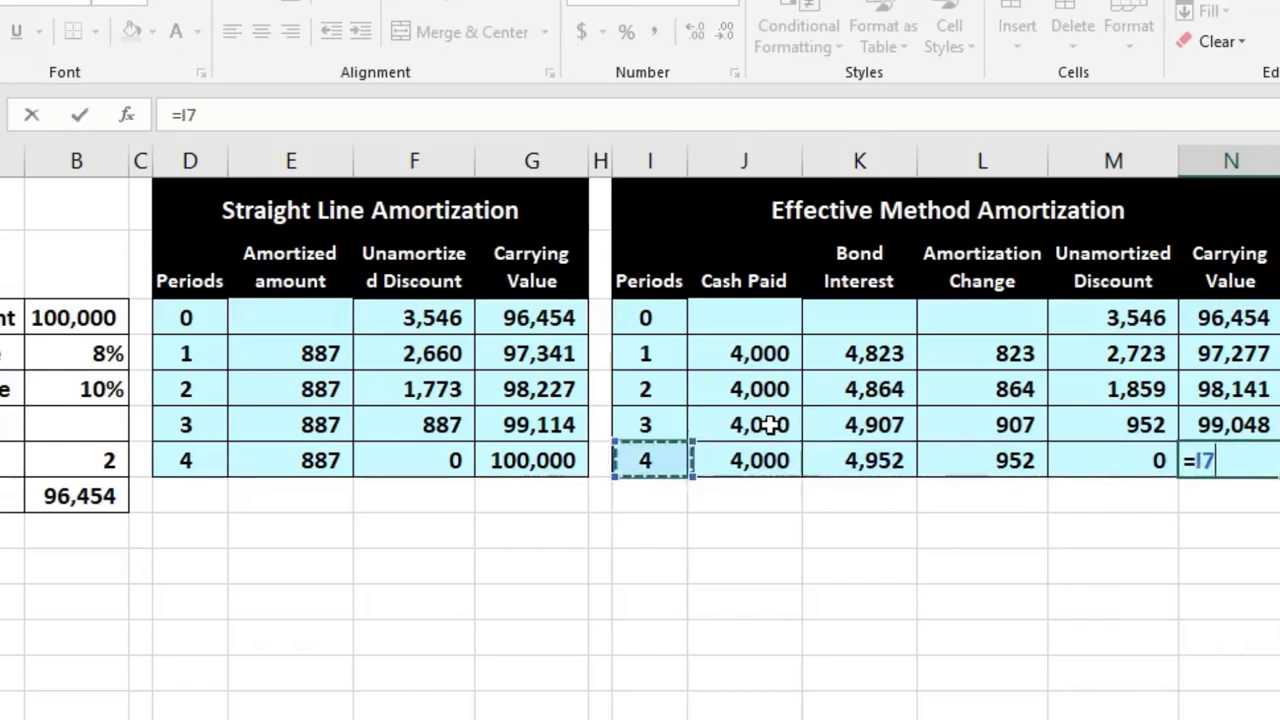
{"action": "key", "text": "Left"}
{"action": "key", "text": "Left"}
{"action": "key", "text": "Left"}
{"action": "key", "text": "Left"}
{"action": "key", "text": "Up"}
{"action": "key", "text": "Up"}
{"action": "key", "text": "Up"}
{"action": "key", "text": "Up"}
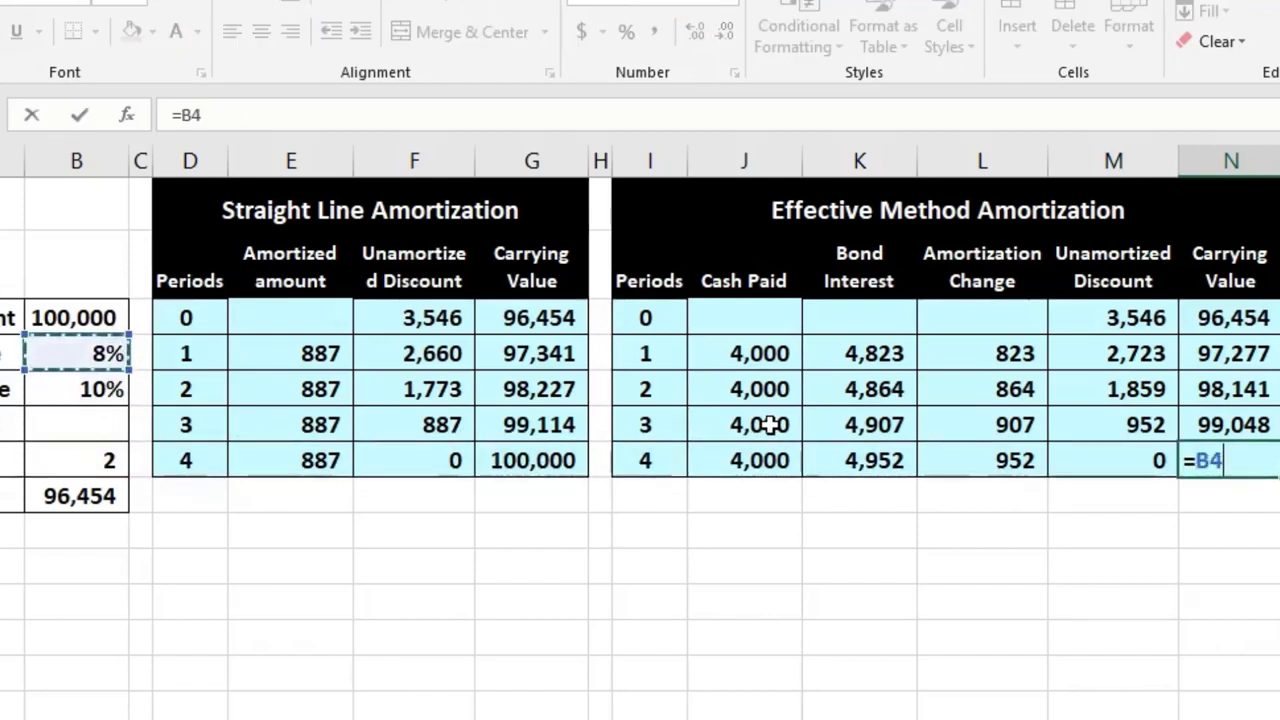
{"action": "type", "text": "-"}
{"action": "key", "text": "Left"}
{"action": "key", "text": "Return"}
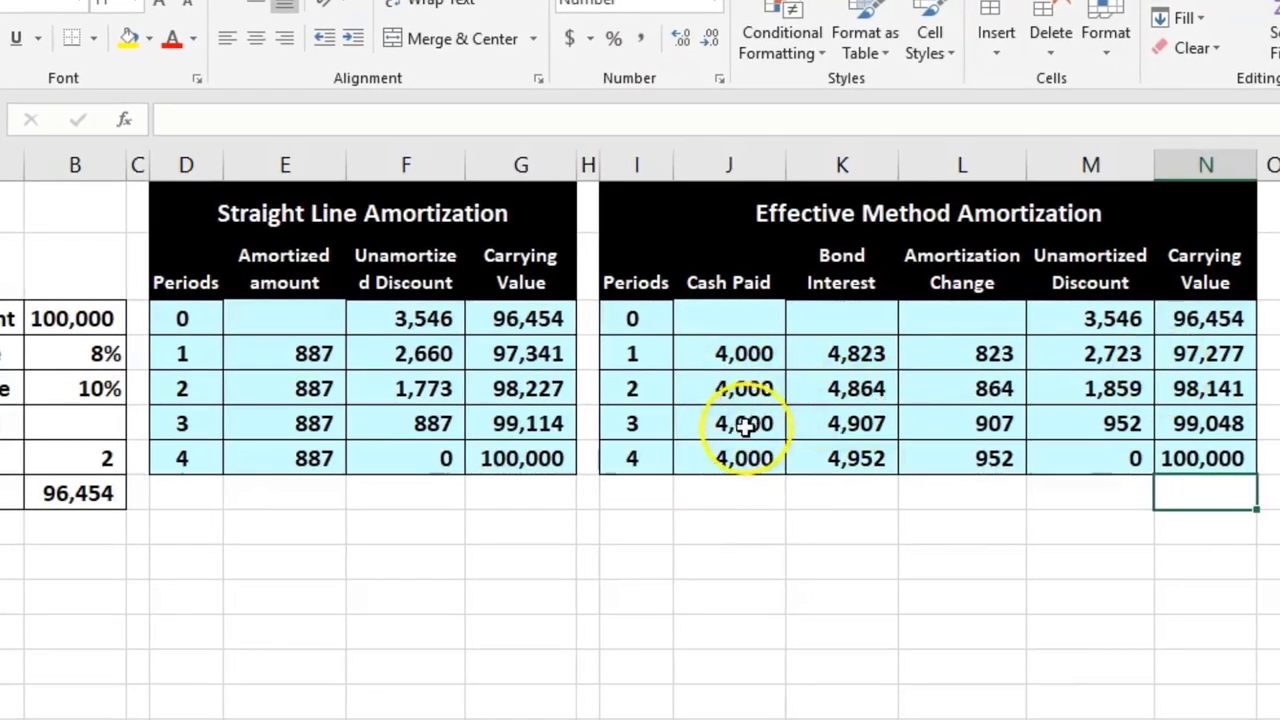
Step: Clear the Cash Paid through Carrying Value entries for periods 2, 3 and 4 in the effective method table
{"action": "mouse_move", "coordinate": [745, 425]}
{"action": "left_mouse_down"}
{"action": "mouse_move", "coordinate": [1063, 420]}
{"action": "mouse_move", "coordinate": [1140, 463]}
{"action": "mouse_move", "coordinate": [1193, 465]}
{"action": "left_mouse_up"}
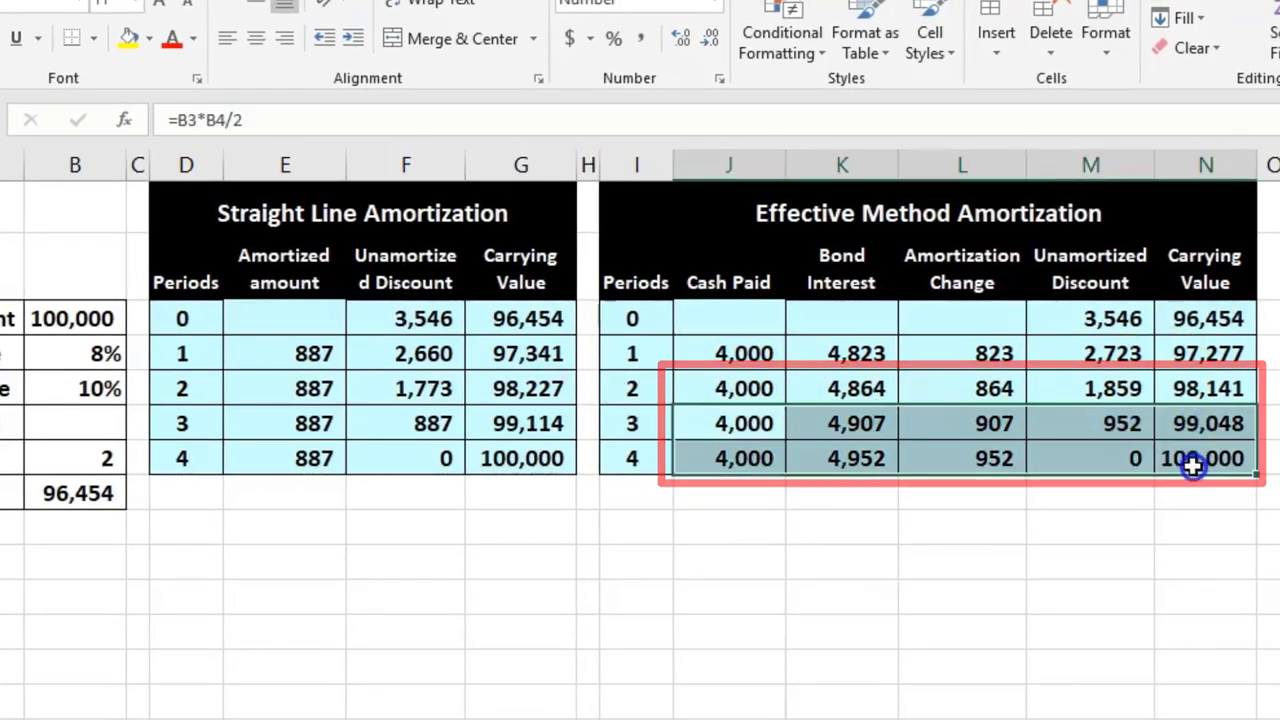
{"action": "left_click_drag", "start_coordinate": [829, 429], "coordinate": [1160, 465]}
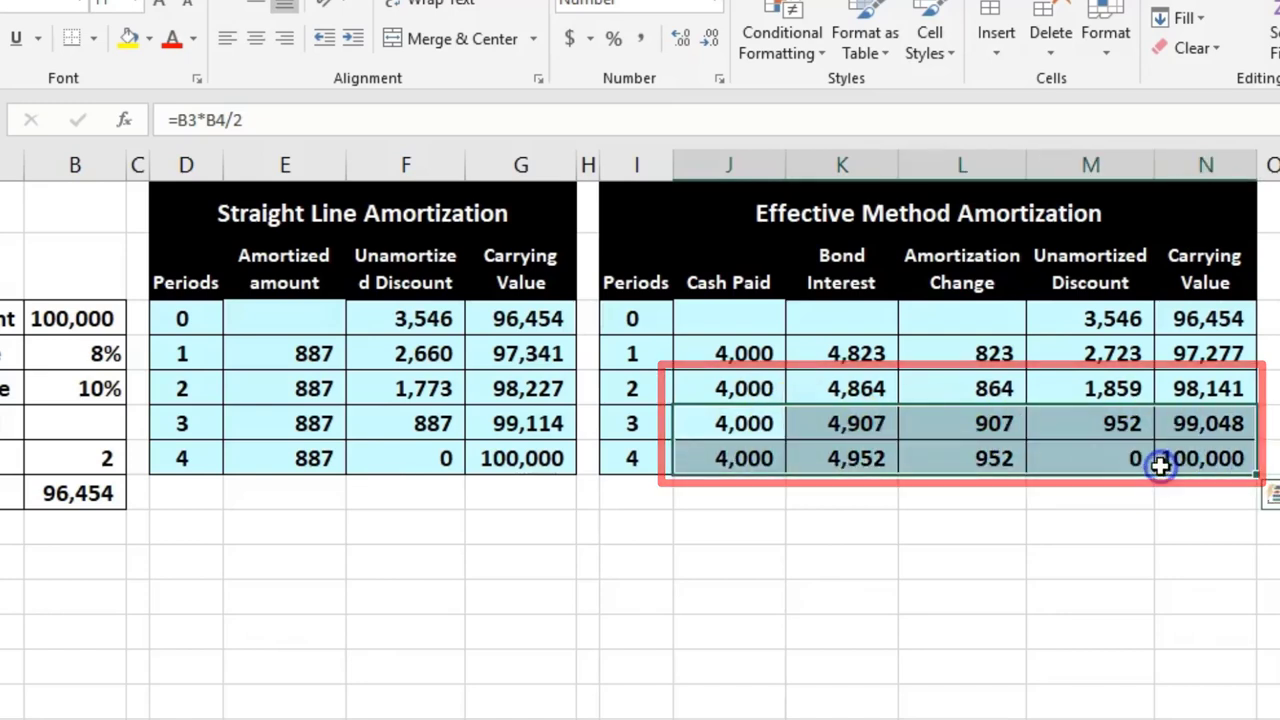
{"action": "key", "text": "Delete"}
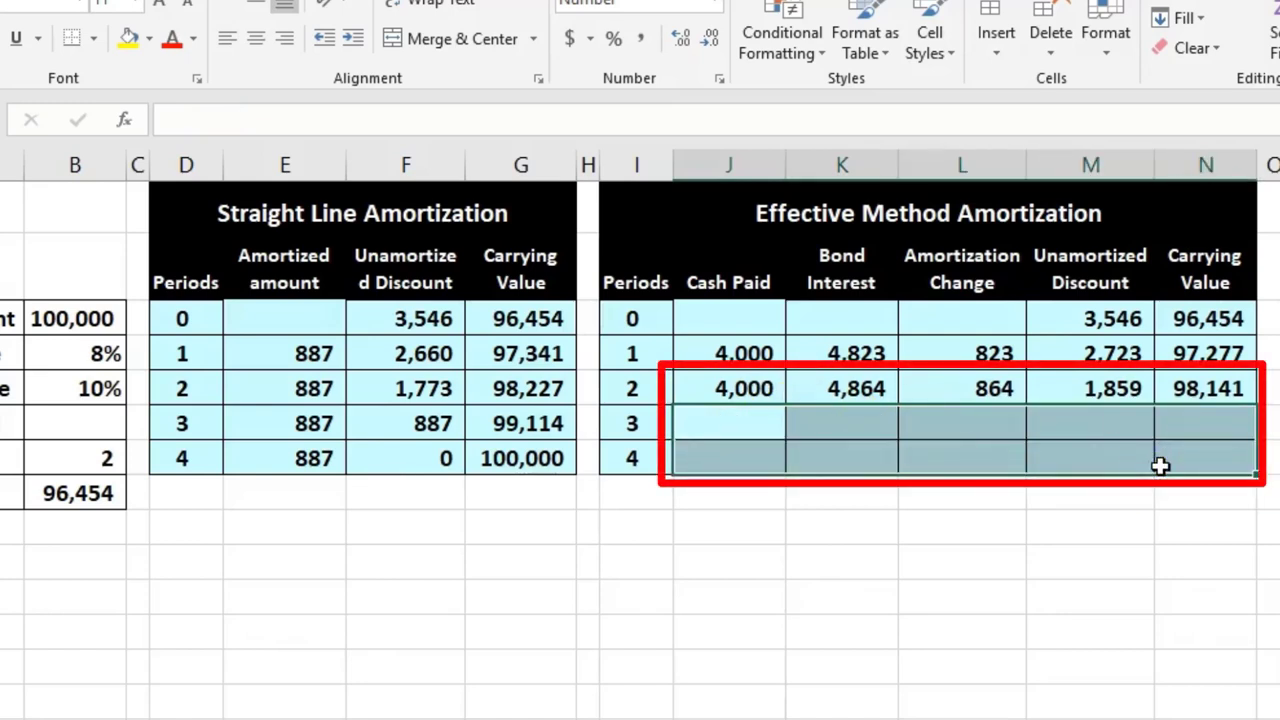
{"action": "left_click", "coordinate": [750, 391]}
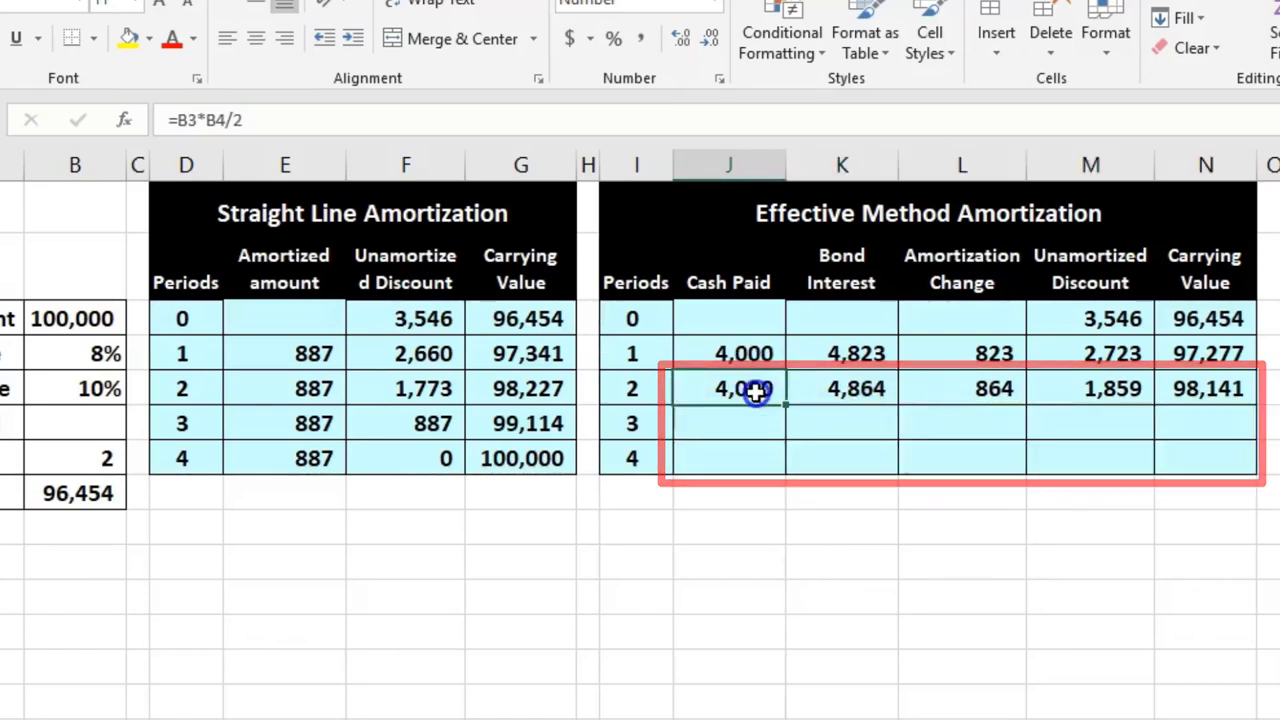
{"action": "left_click_drag", "start_coordinate": [755, 391], "coordinate": [1167, 386]}
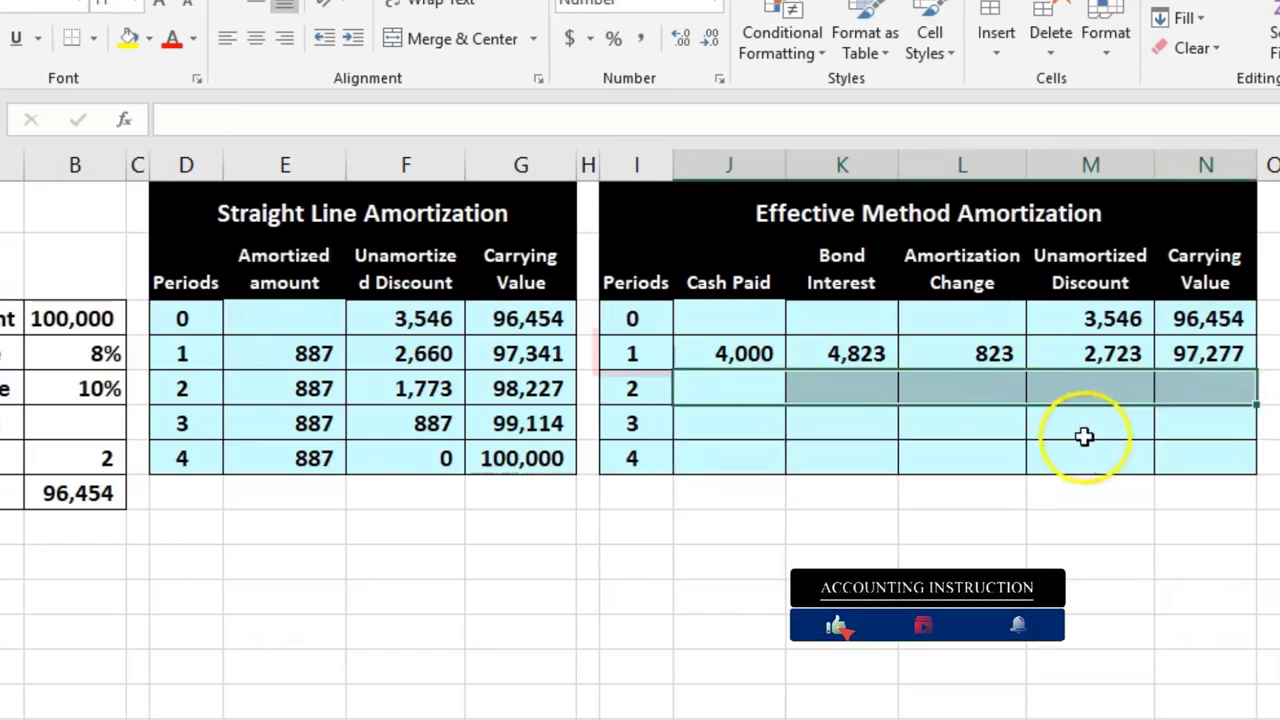
Step: Fill the period 1 formulas of the effective method table down to period 2 and check the copied Cash Paid formula
{"action": "left_click_drag", "start_coordinate": [760, 353], "coordinate": [1052, 372]}
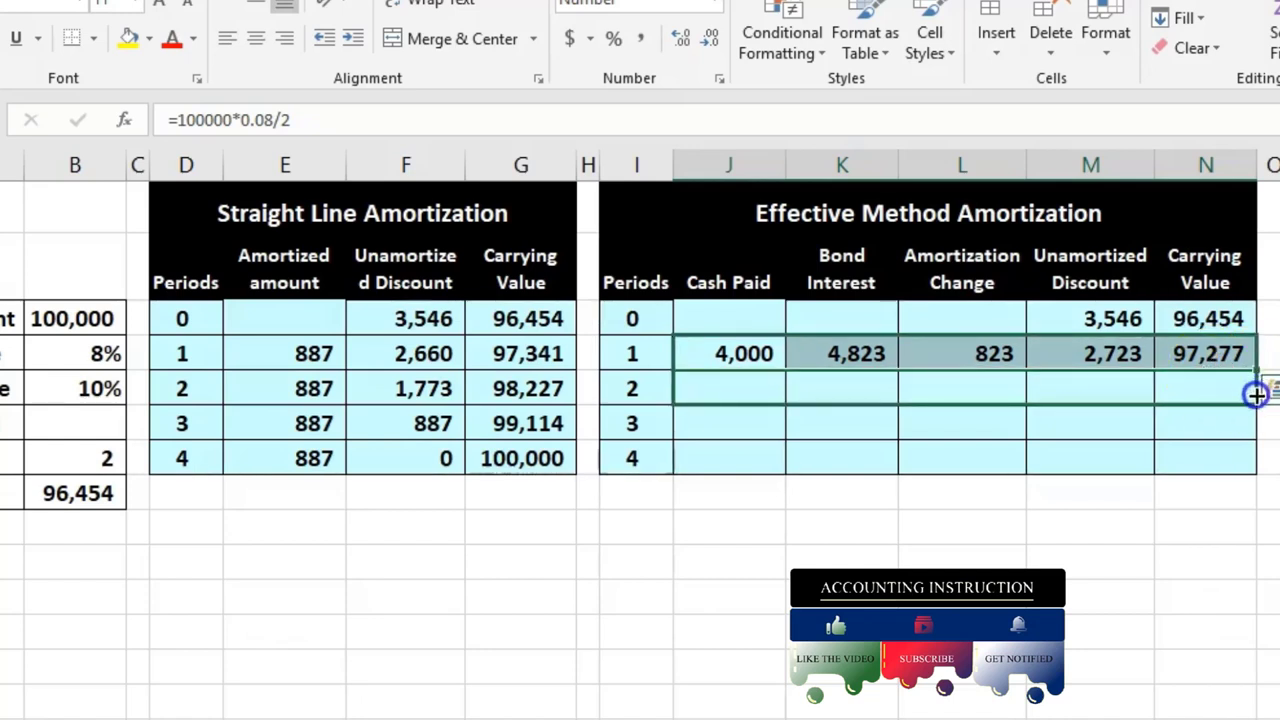
{"action": "left_click_drag", "start_coordinate": [1257, 395], "coordinate": [1257, 395]}
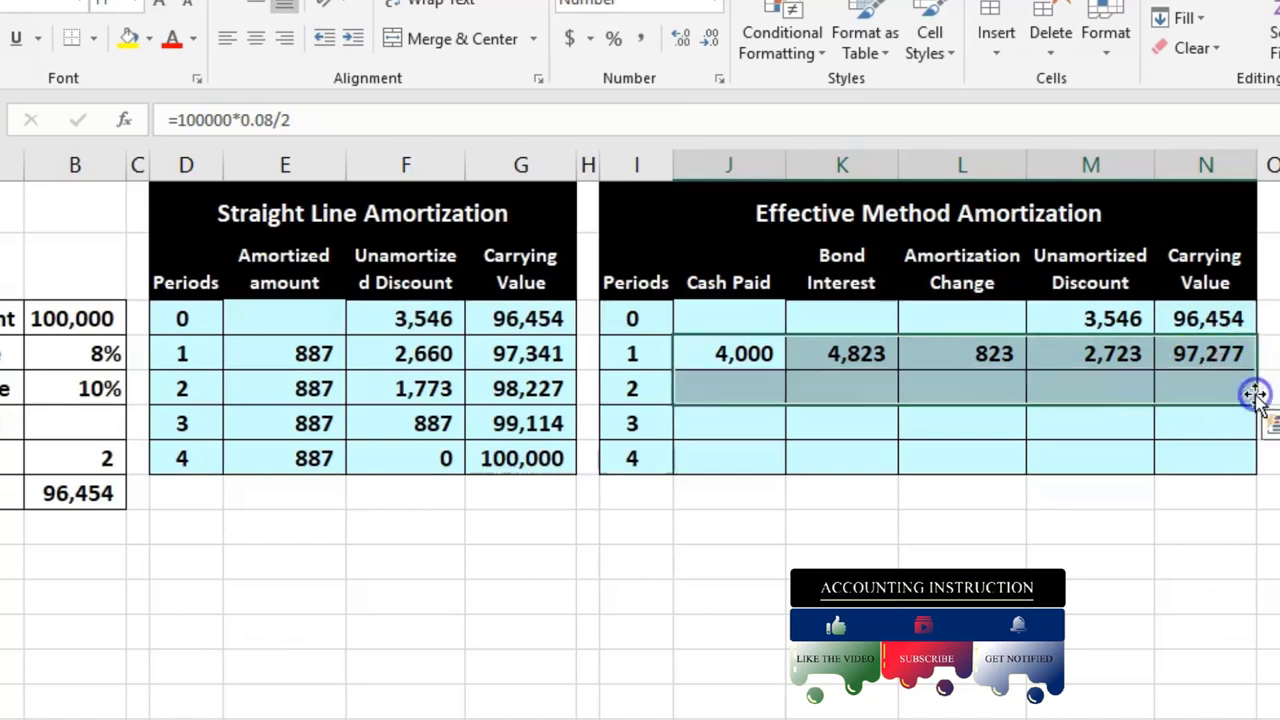
{"action": "double_click", "coordinate": [748, 387]}
{"action": "key", "text": "Return"}
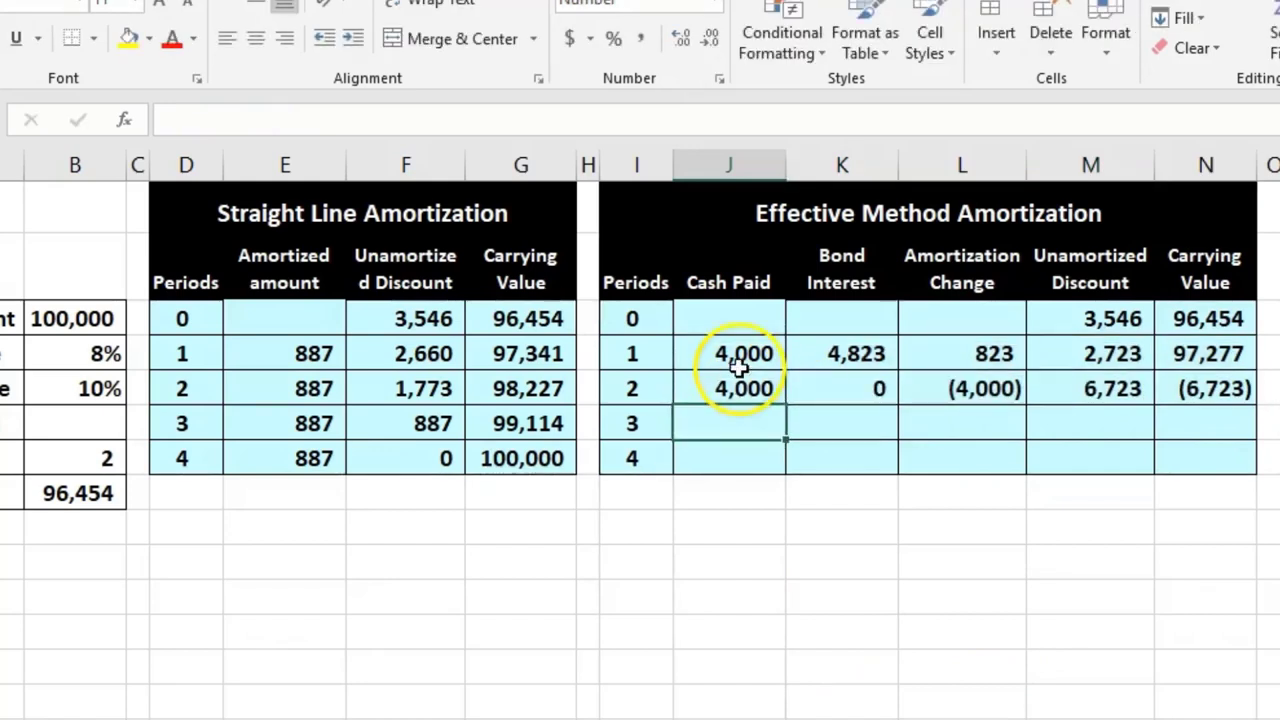
Step: Examine which cells the copied period 2 Bond Interest, Amortization Change, Unamortized Discount and Carrying Value formulas refer to
{"action": "double_click", "coordinate": [822, 387]}
{"action": "key", "text": "Return"}
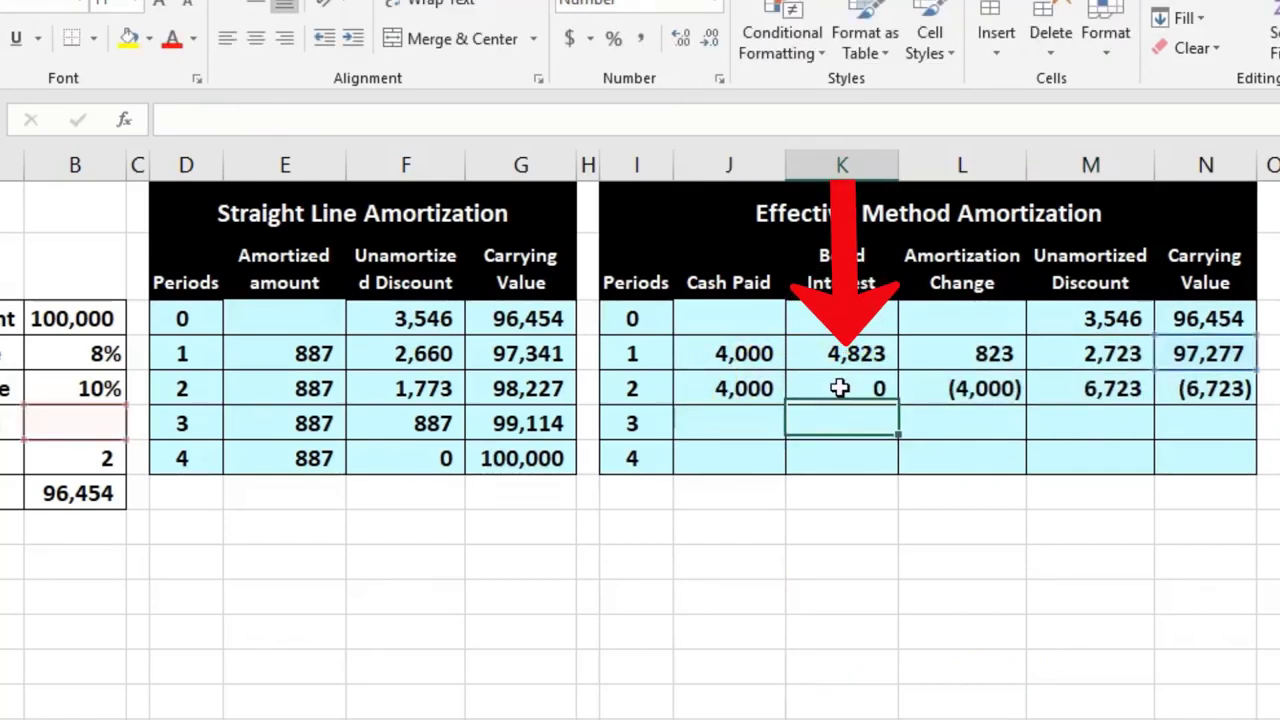
{"action": "double_click", "coordinate": [839, 388]}
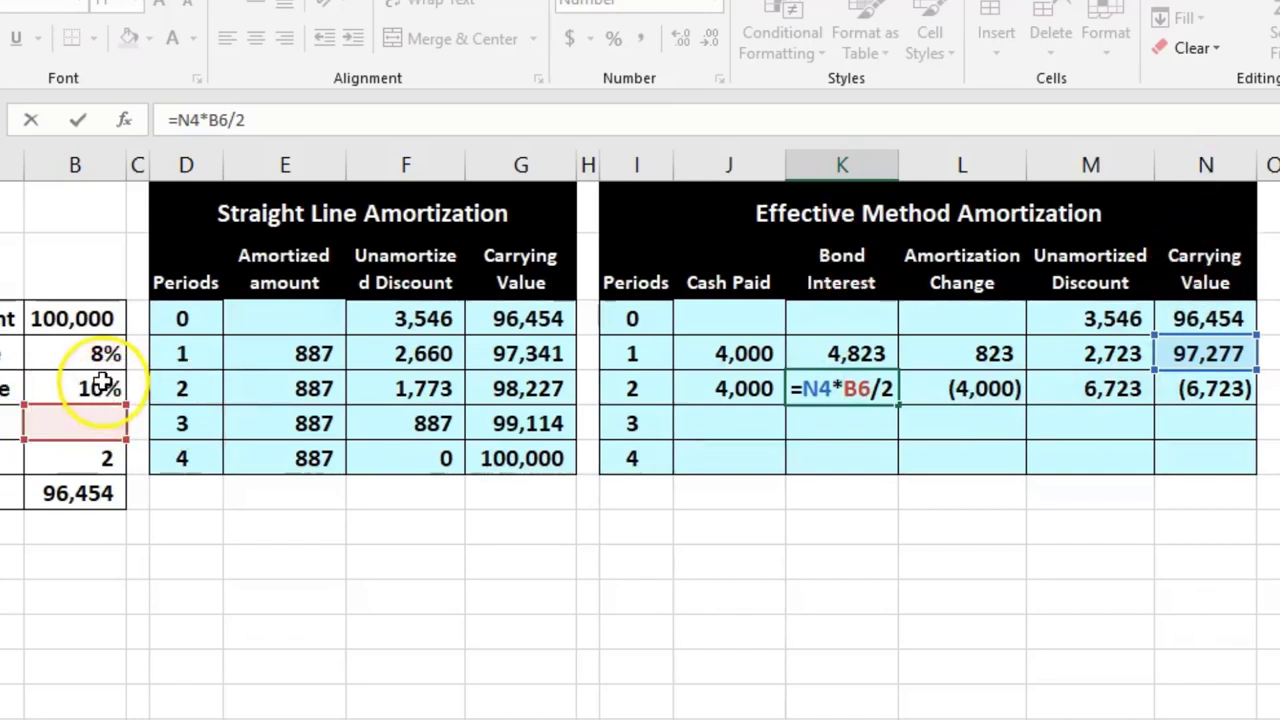
{"action": "key", "text": "Return"}
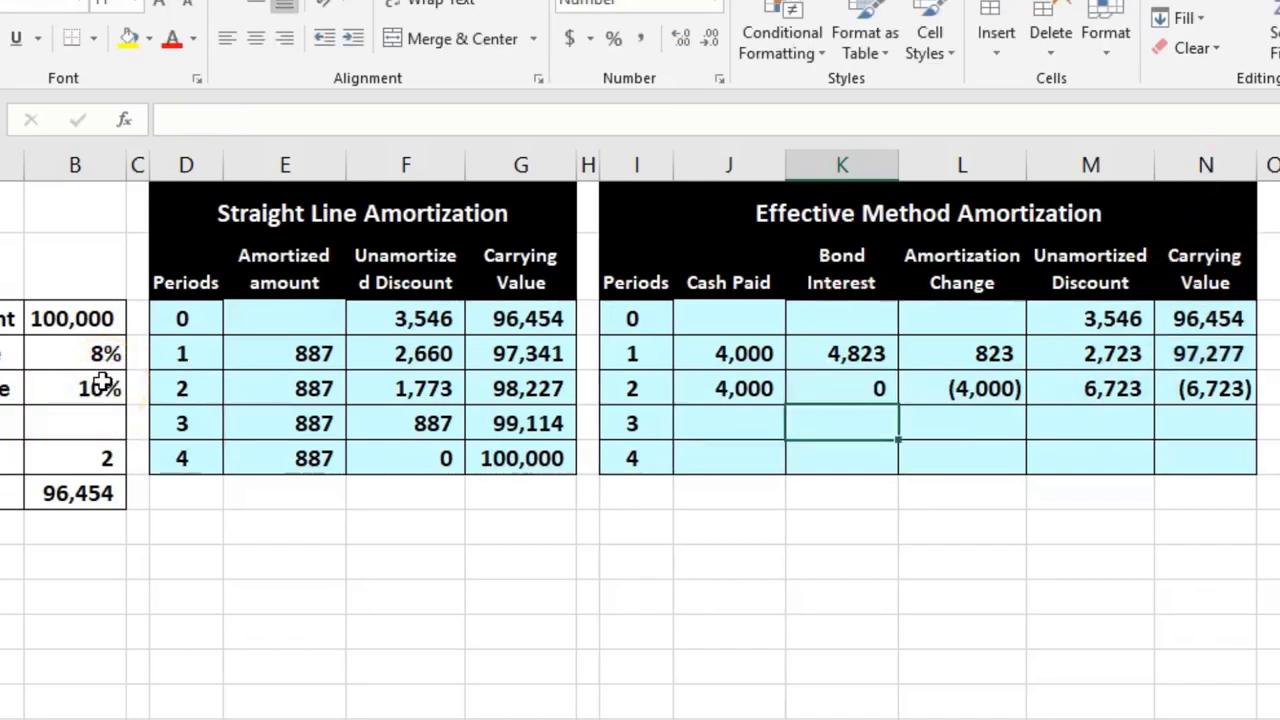
{"action": "double_click", "coordinate": [962, 395]}
{"action": "key", "text": "Return"}
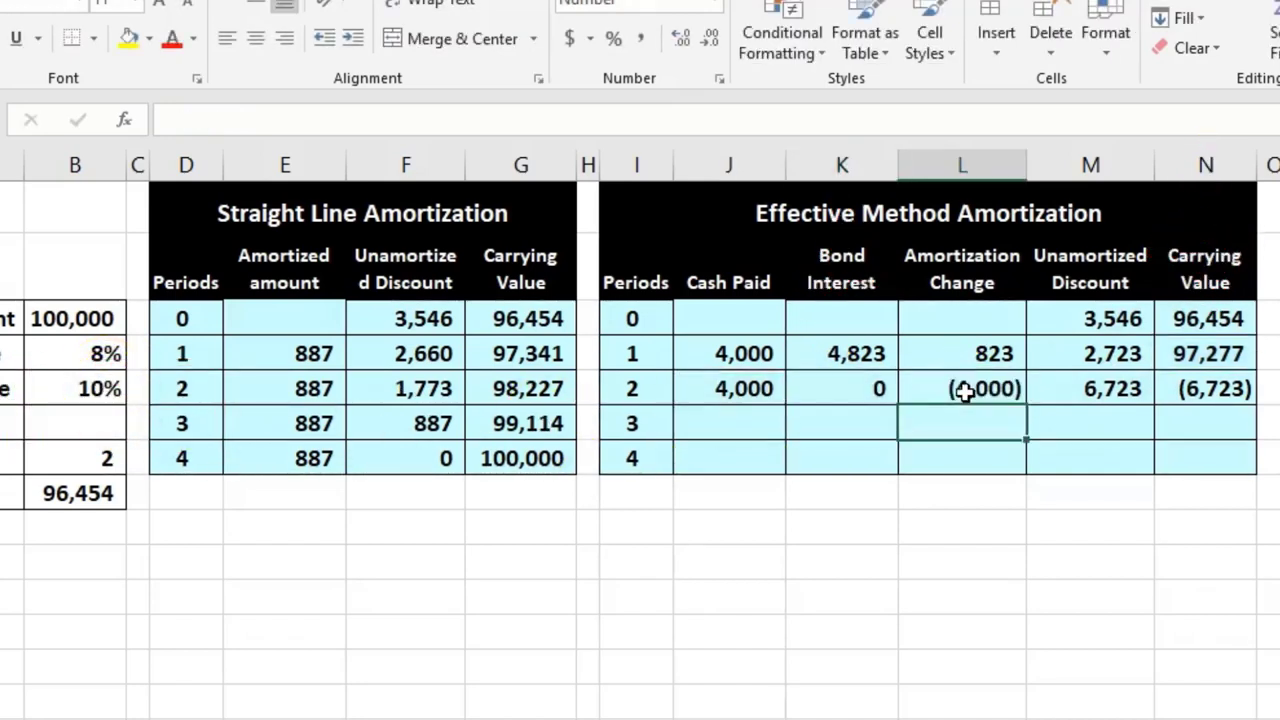
{"action": "double_click", "coordinate": [1113, 388]}
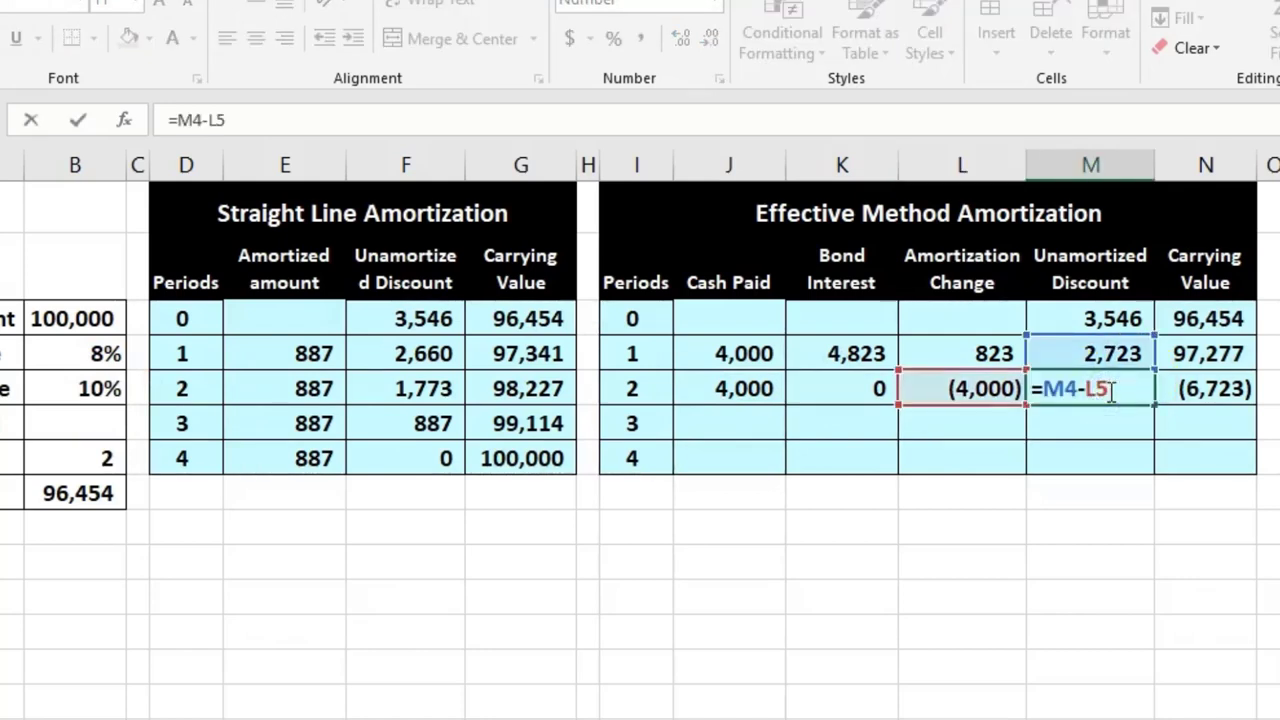
{"action": "key", "text": "Return"}
{"action": "double_click", "coordinate": [1184, 390]}
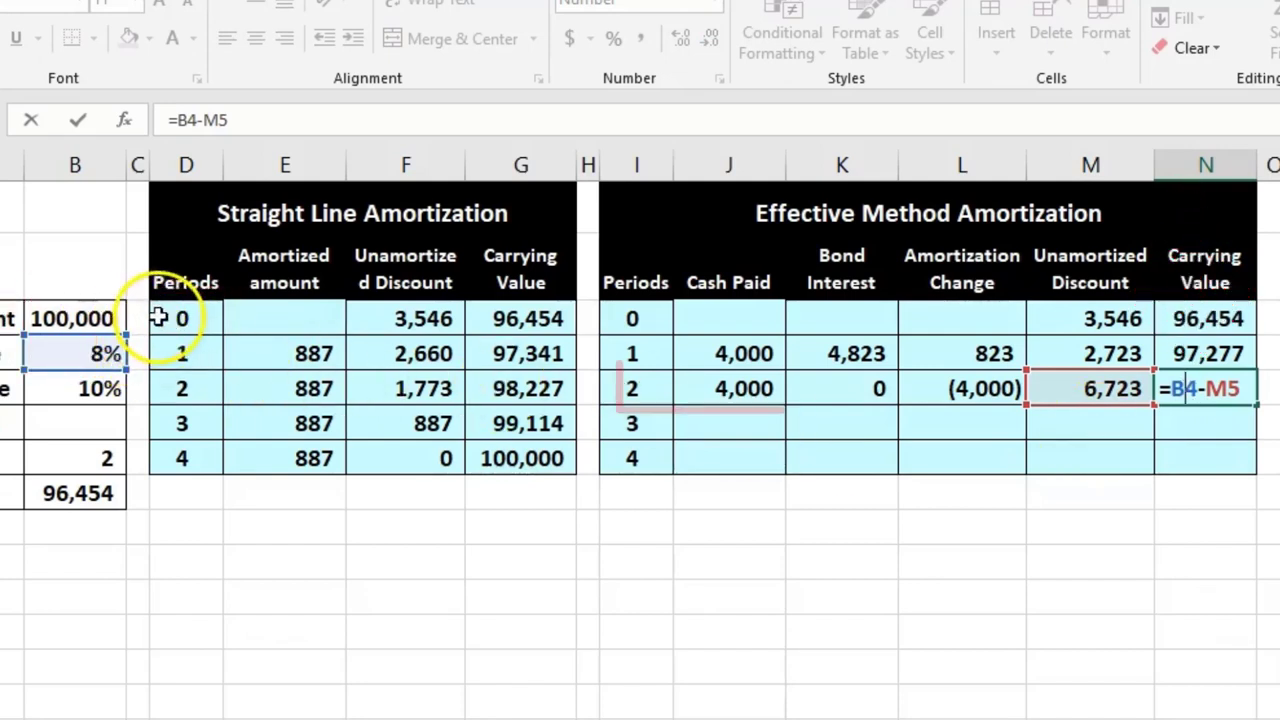
{"action": "key", "text": "Return"}
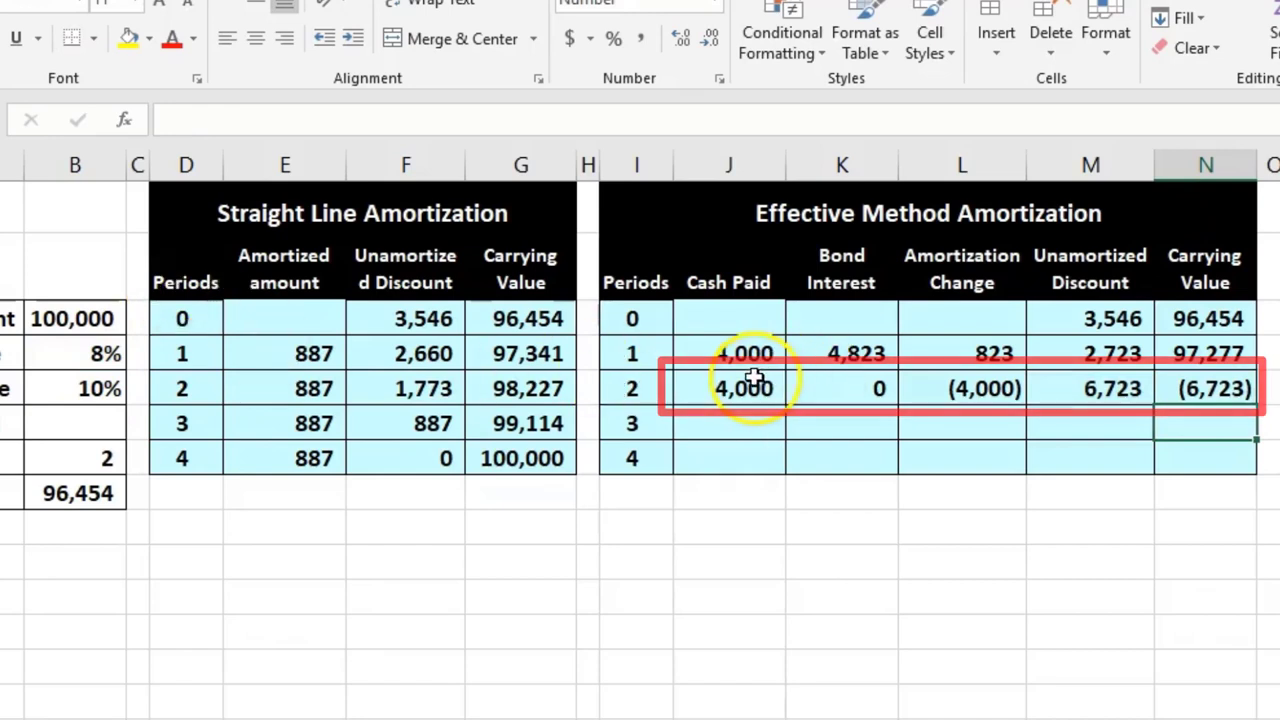
Step: Clear the copied period 2 formulas from Cash Paid through Carrying Value in the effective method table
{"action": "left_click_drag", "start_coordinate": [752, 378], "coordinate": [1137, 383]}
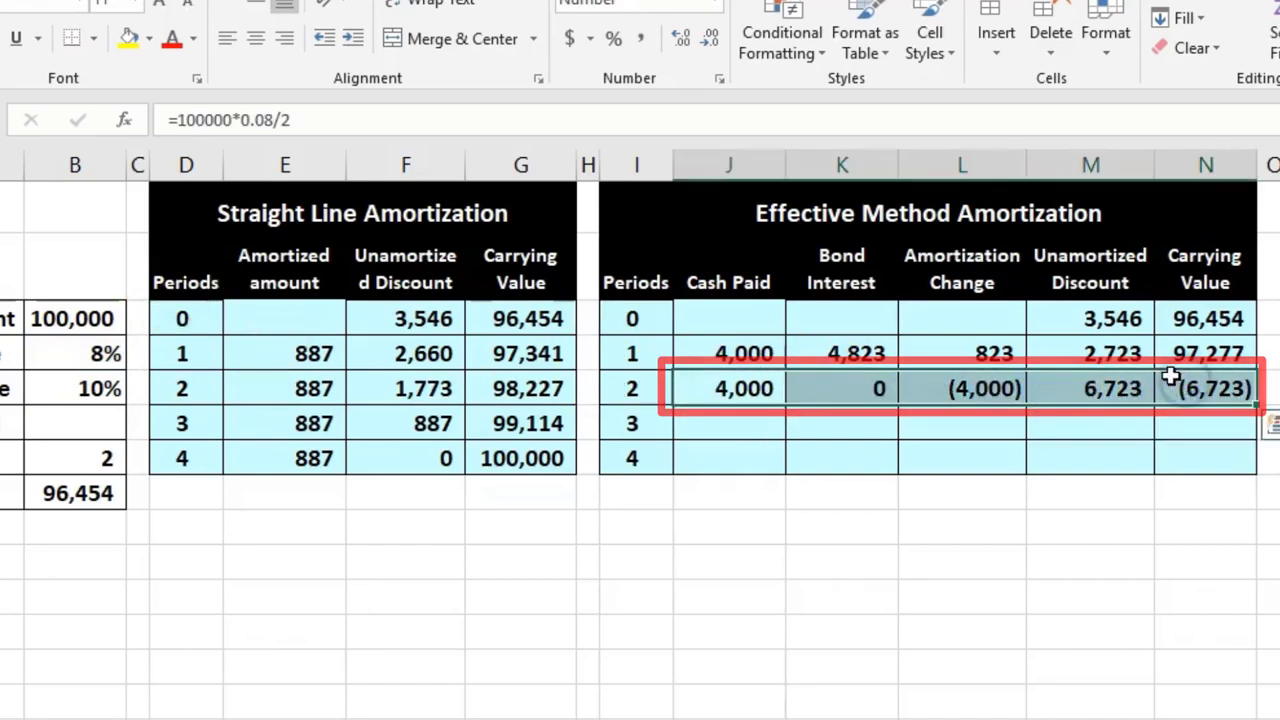
{"action": "key", "text": "Delete"}
Step: Make the market rate reference absolute in the period 1 Bond Interest formula, giving =N3*$B$5/2
{"action": "double_click", "coordinate": [815, 357]}
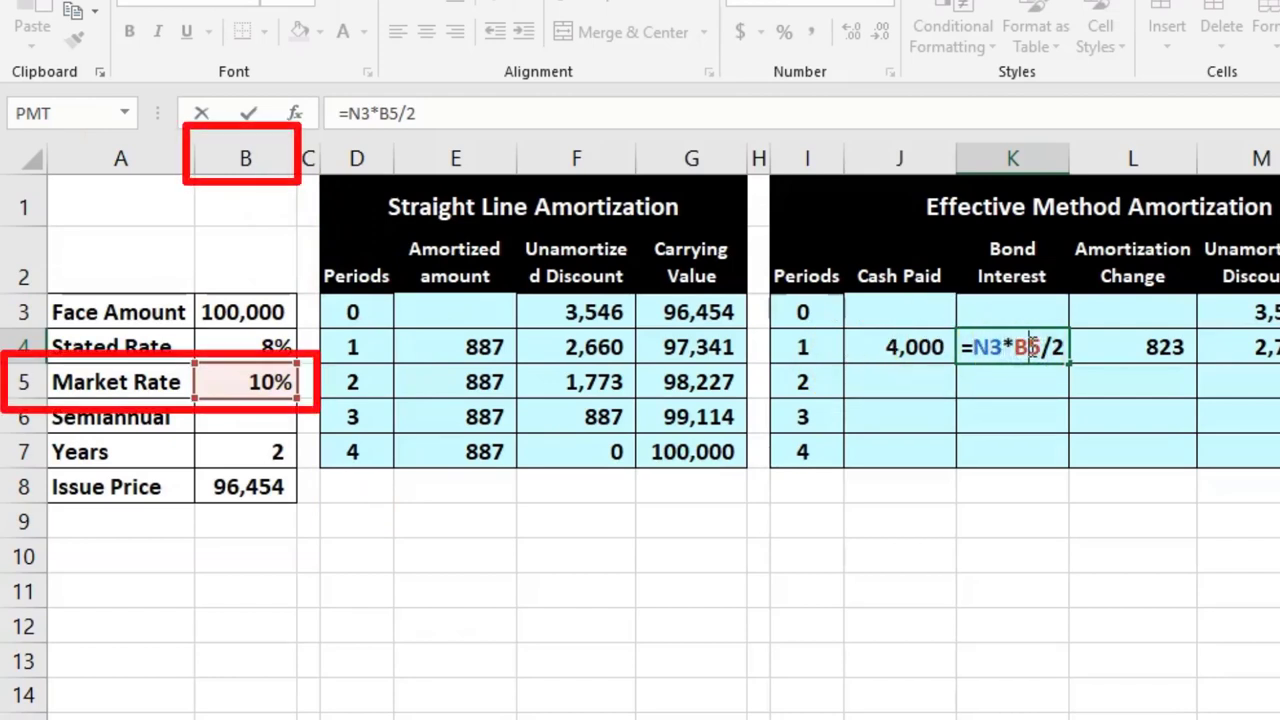
{"action": "key", "text": "F4"}
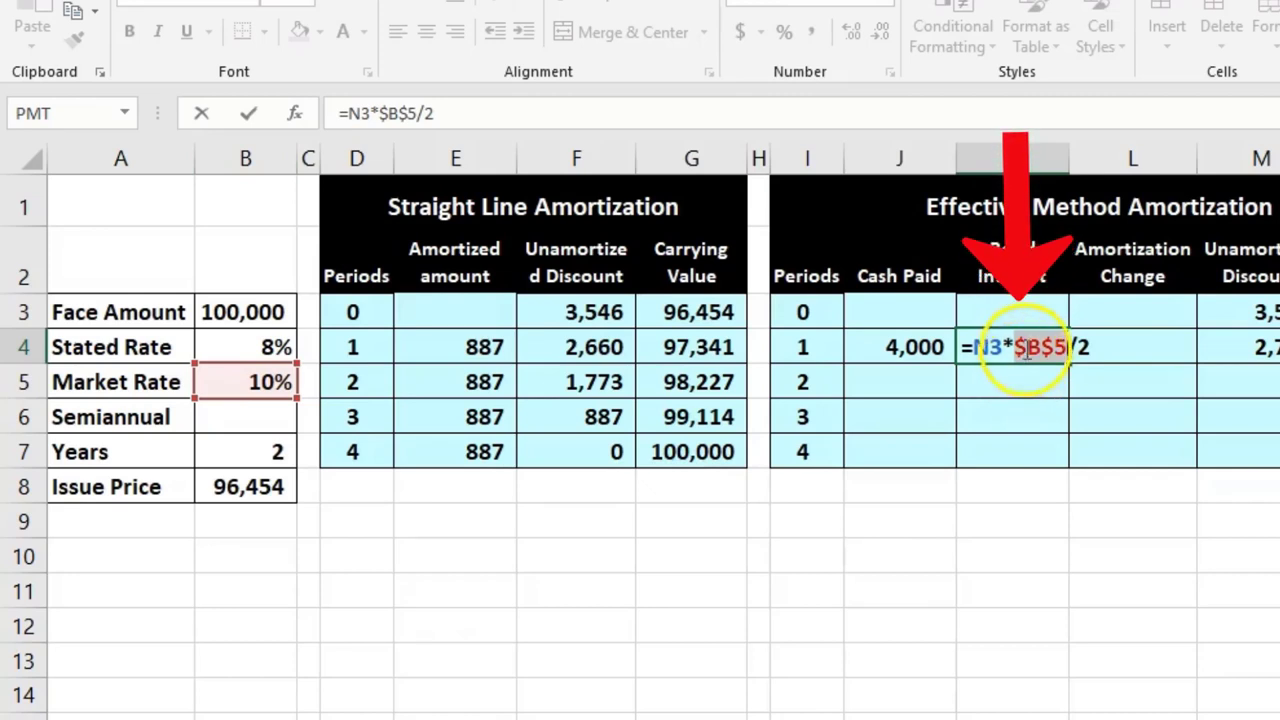
{"action": "left_click", "coordinate": [1052, 347]}
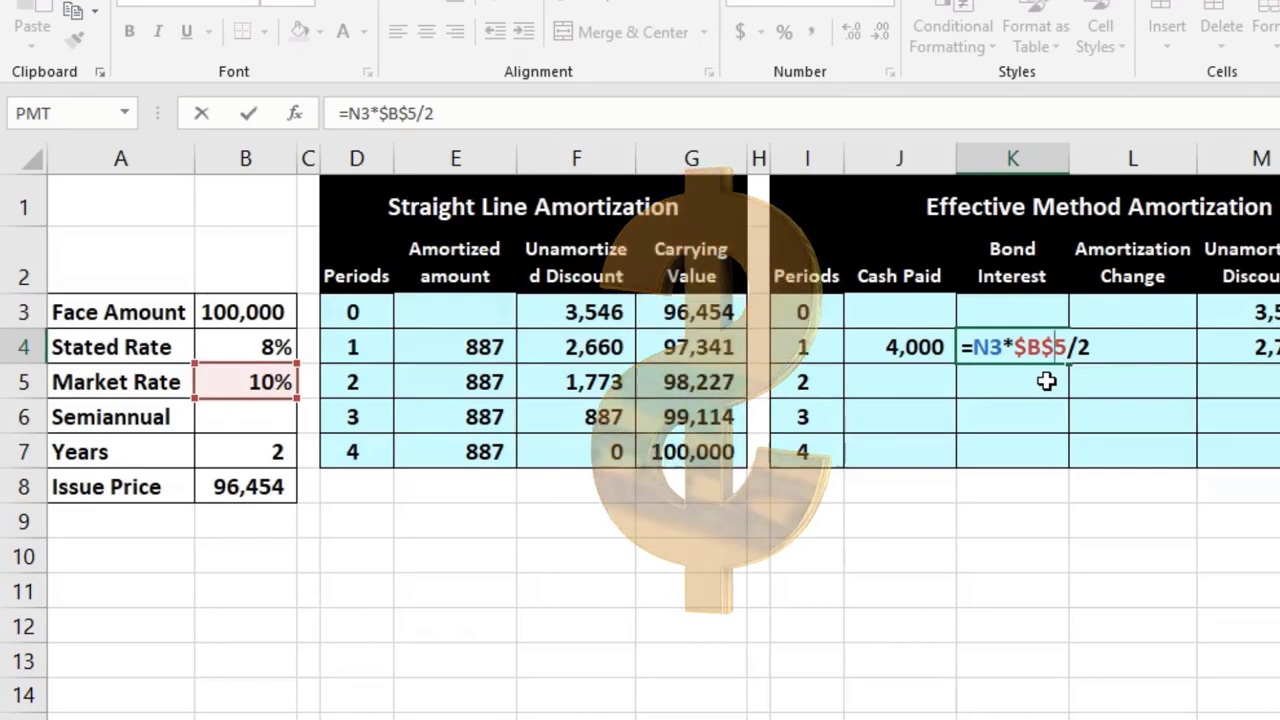
{"action": "key", "text": "Return"}
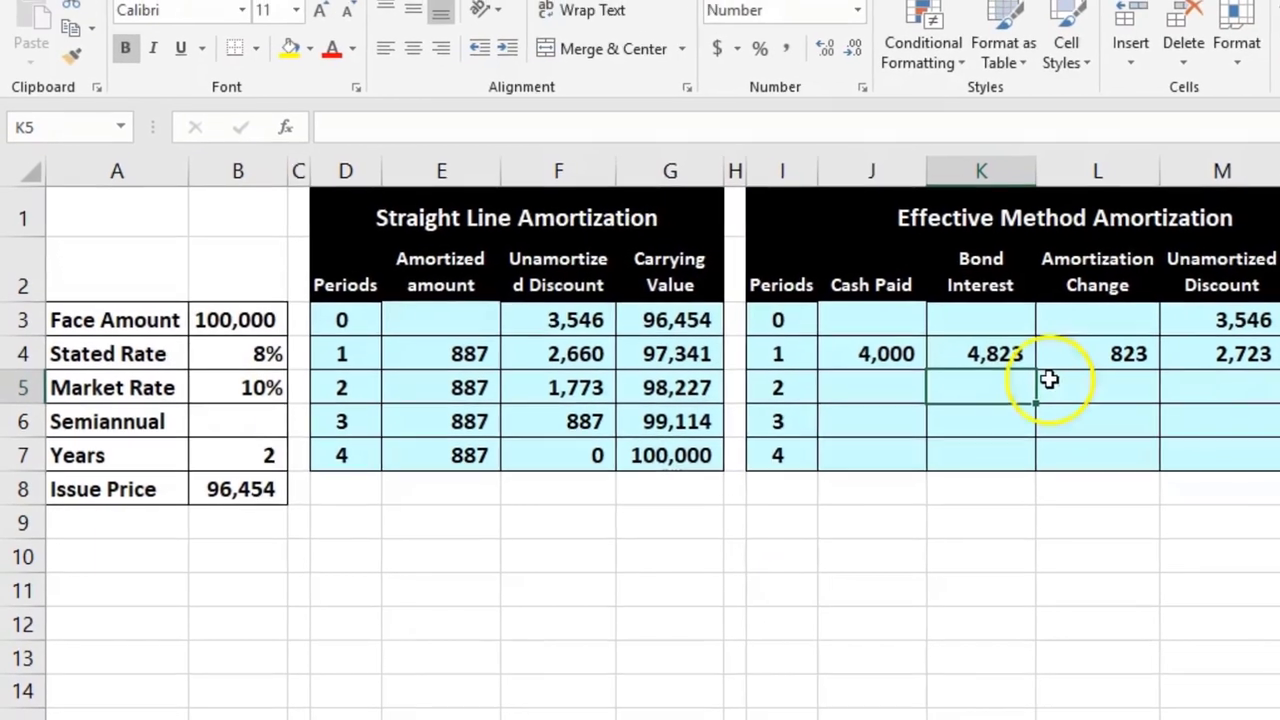
Step: Check the cell references in the period 1 Unamortized Discount formula, =M3-L4
{"action": "left_click", "coordinate": [1222, 353]}
{"action": "type", "text": "=M3-L4"}
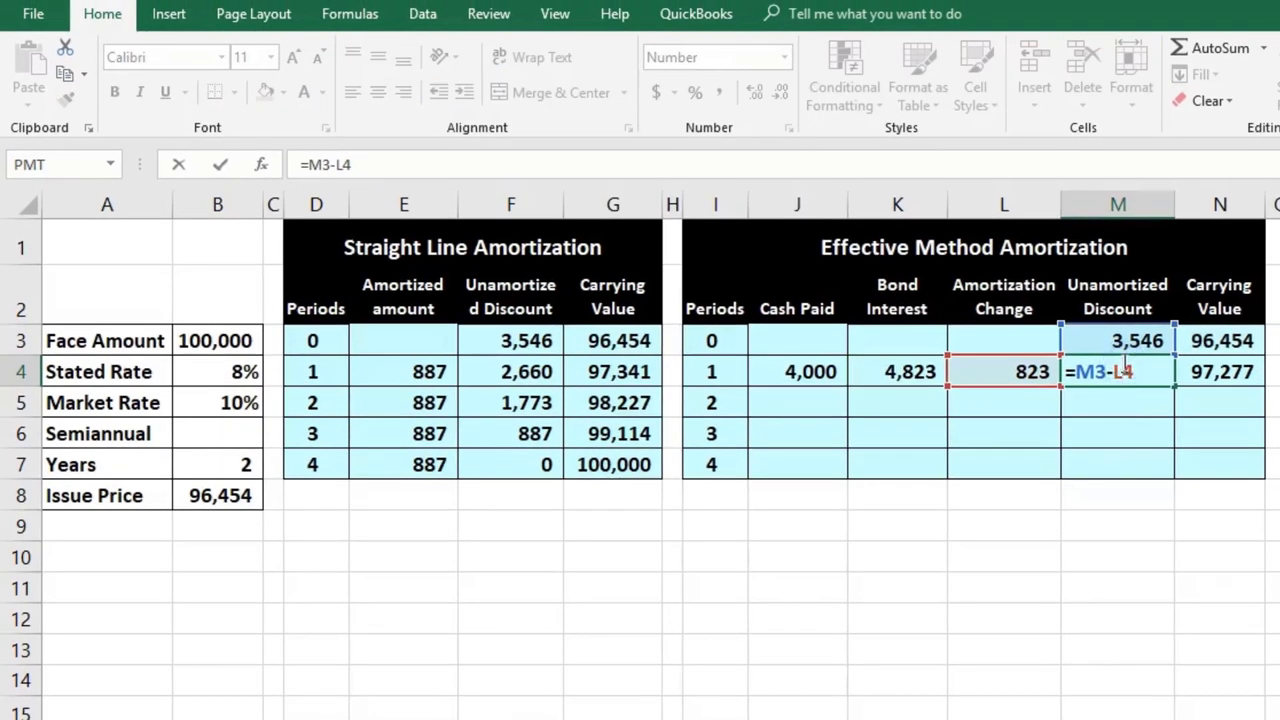
{"action": "key", "text": "Return"}
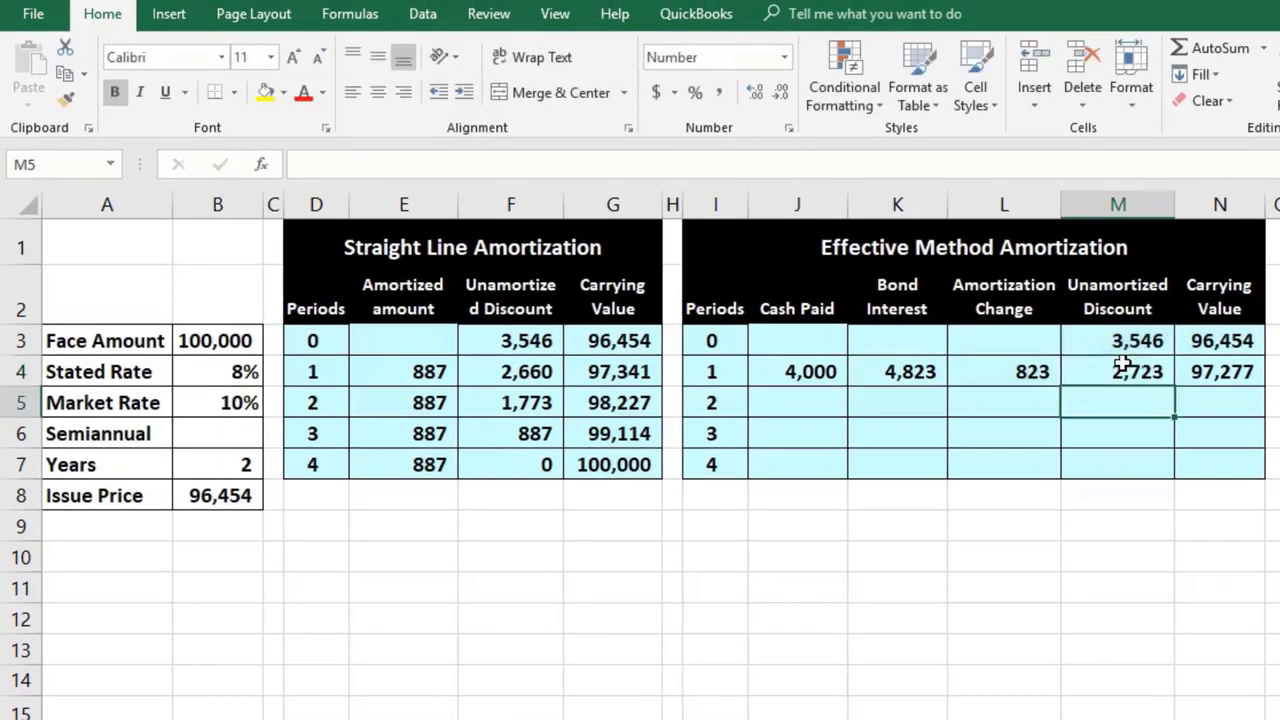
Step: Make the face amount reference absolute in the period 1 Carrying Value formula, giving =$B$3-M4, and fill J4:N4 down through period 4
{"action": "left_click", "coordinate": [1192, 371]}
{"action": "type", "text": "=B3-M4"}
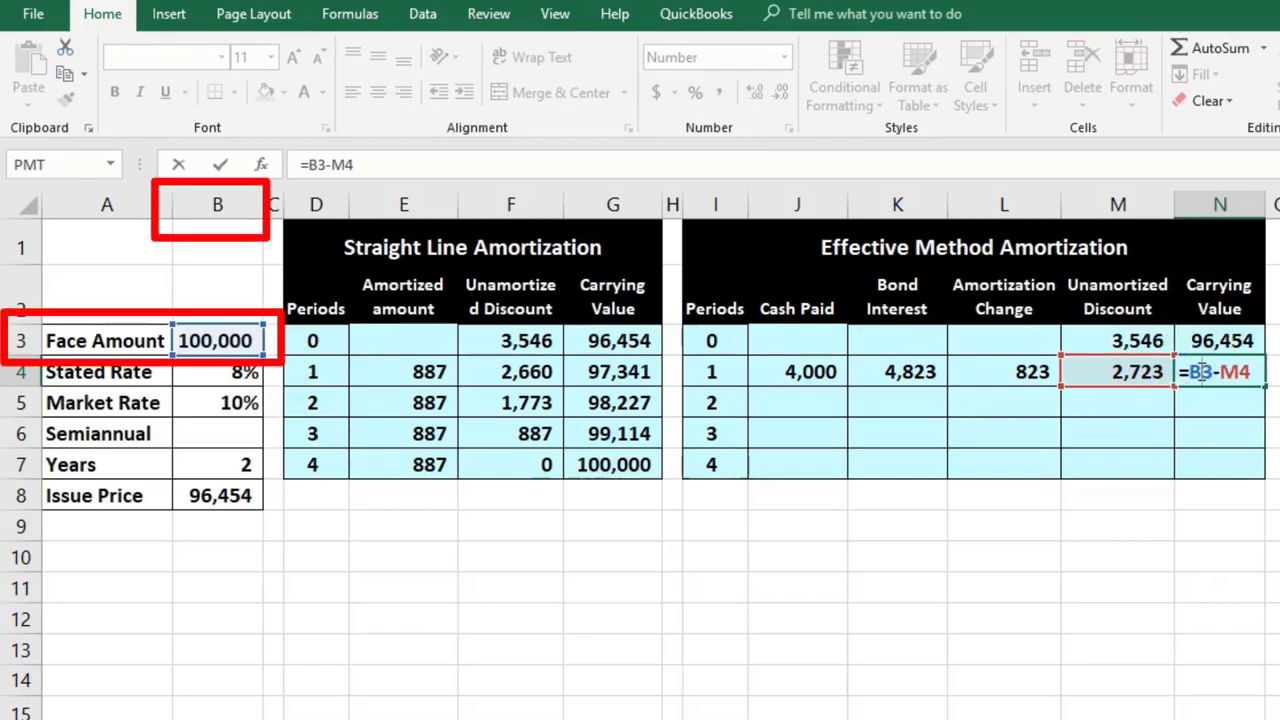
{"action": "key", "text": "F4"}
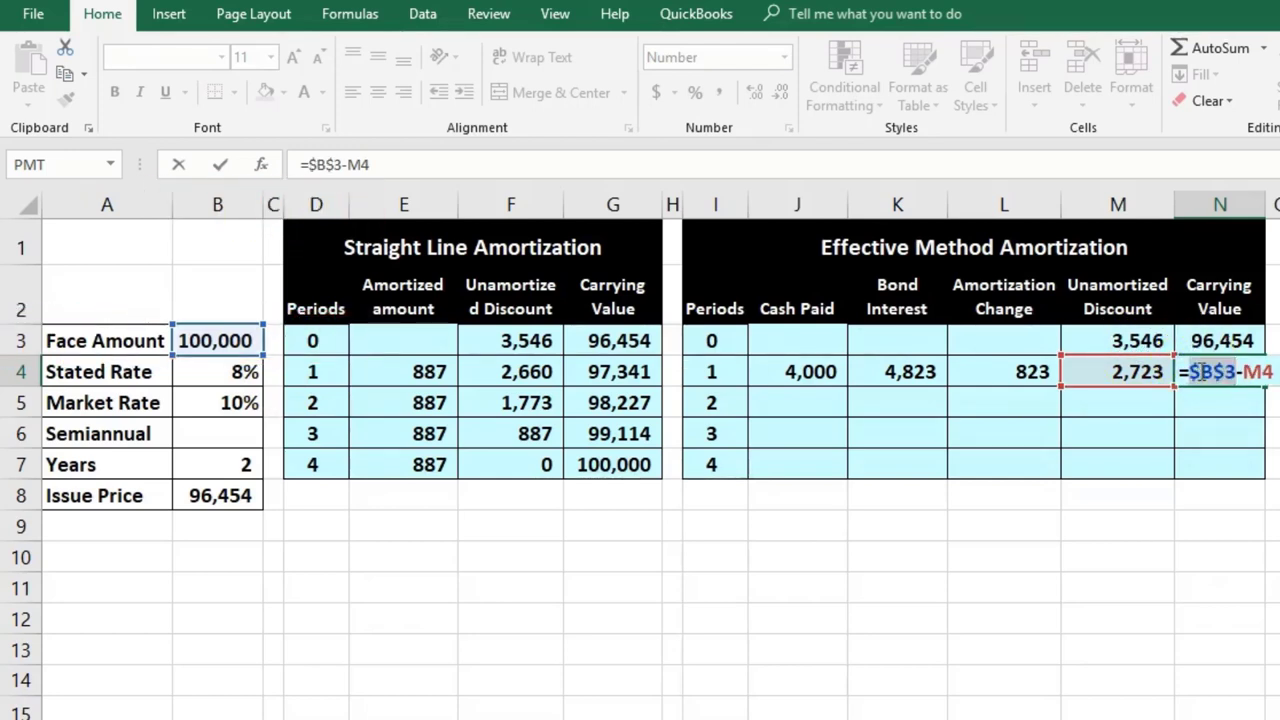
{"action": "left_click", "coordinate": [1203, 368]}
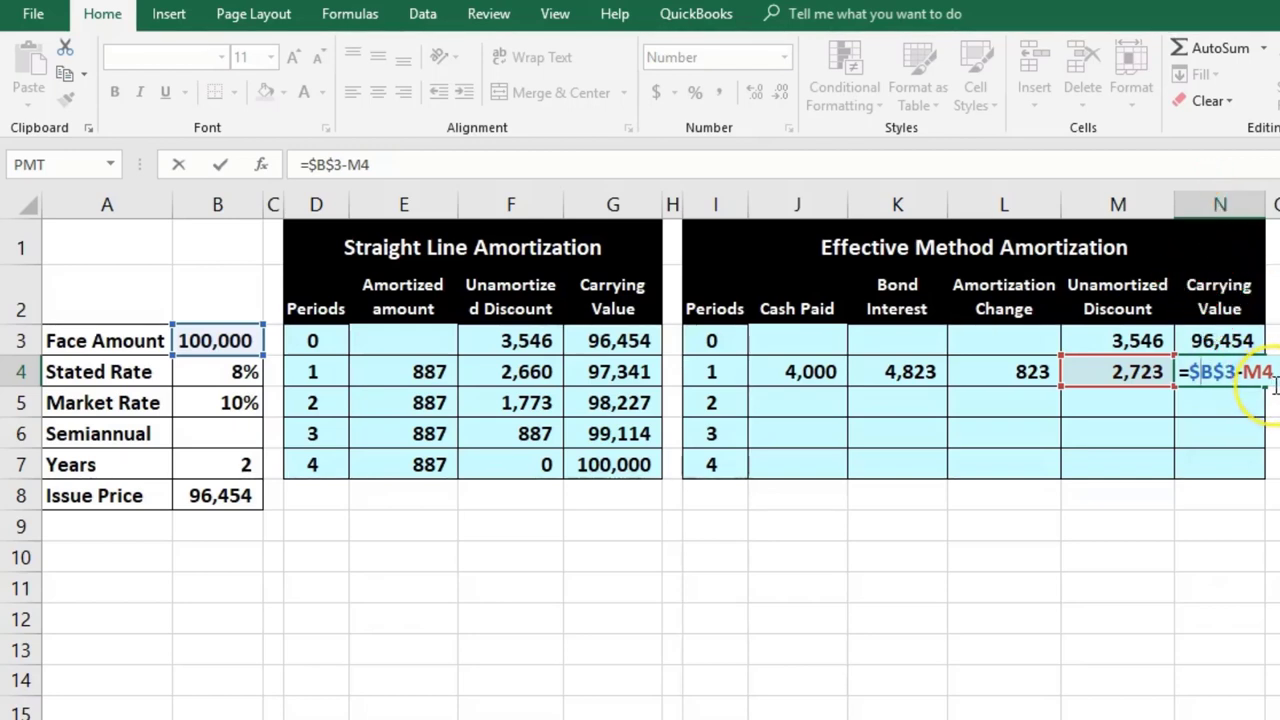
{"action": "key", "text": "Return"}
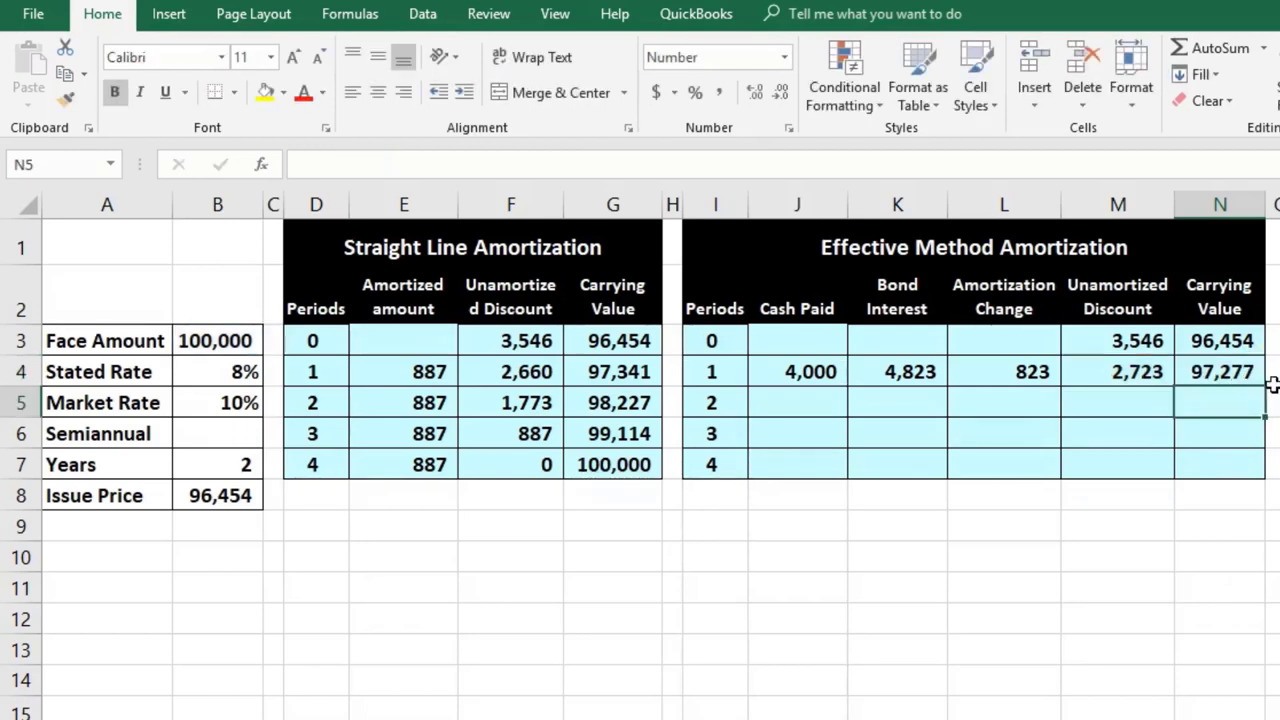
{"action": "left_click_drag", "start_coordinate": [823, 371], "coordinate": [1261, 470]}
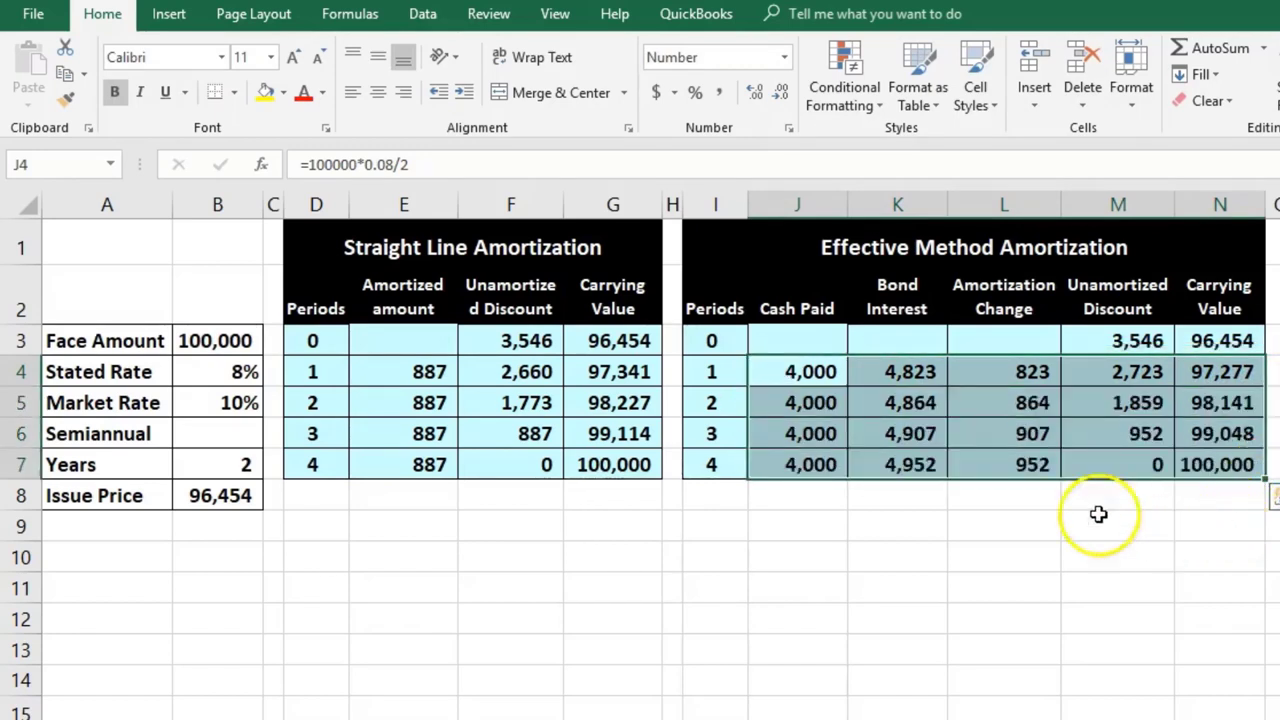
Step: Check the filled period 2 formulas from Cash Paid through Carrying Value, plus the period 4 Unamortized Discount and Carrying Value
{"action": "double_click", "coordinate": [814, 402]}
{"action": "key", "text": "Return"}
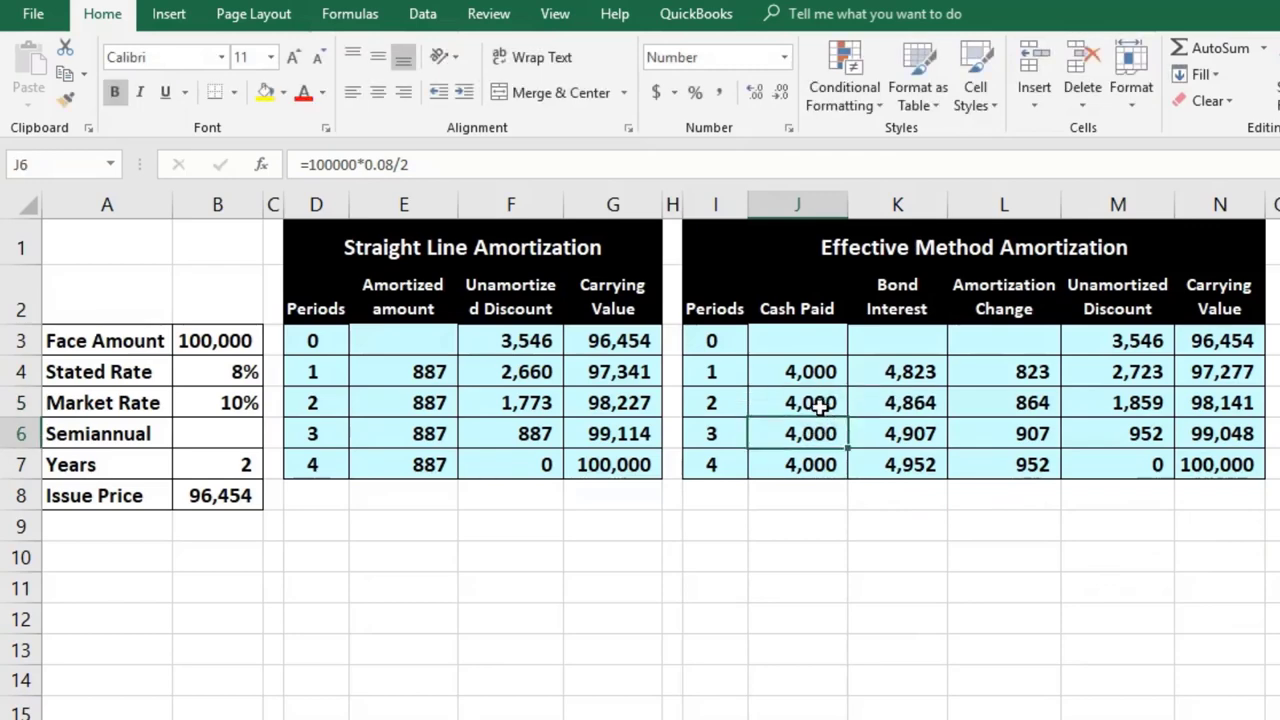
{"action": "double_click", "coordinate": [867, 402]}
{"action": "key", "text": "Return"}
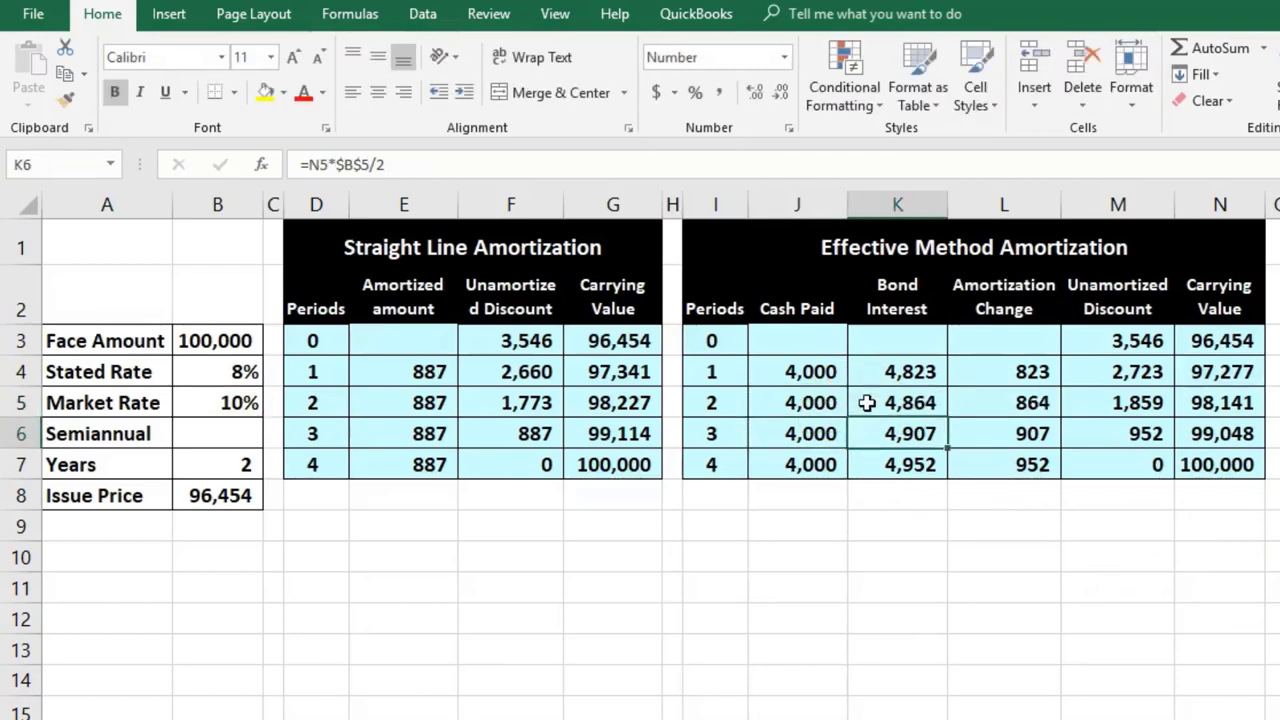
{"action": "double_click", "coordinate": [988, 402]}
{"action": "key", "text": "Return"}
{"action": "double_click", "coordinate": [1090, 404]}
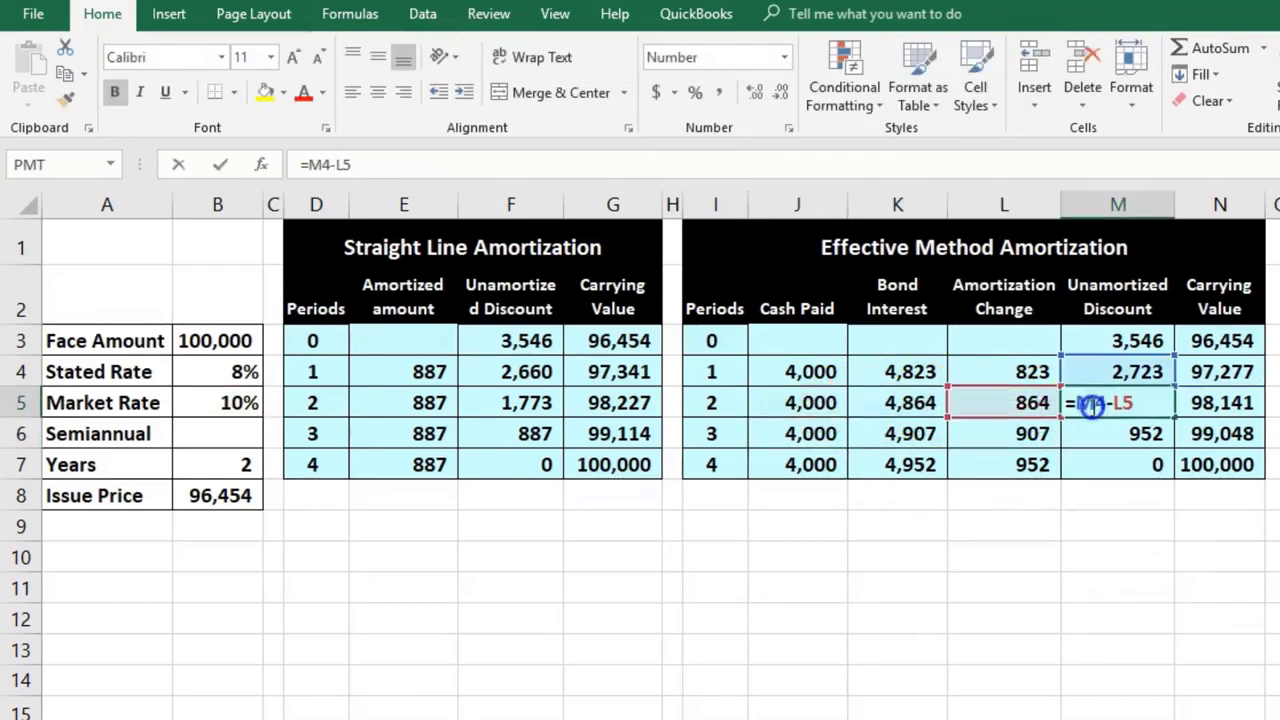
{"action": "key", "text": "Return"}
{"action": "double_click", "coordinate": [1200, 400]}
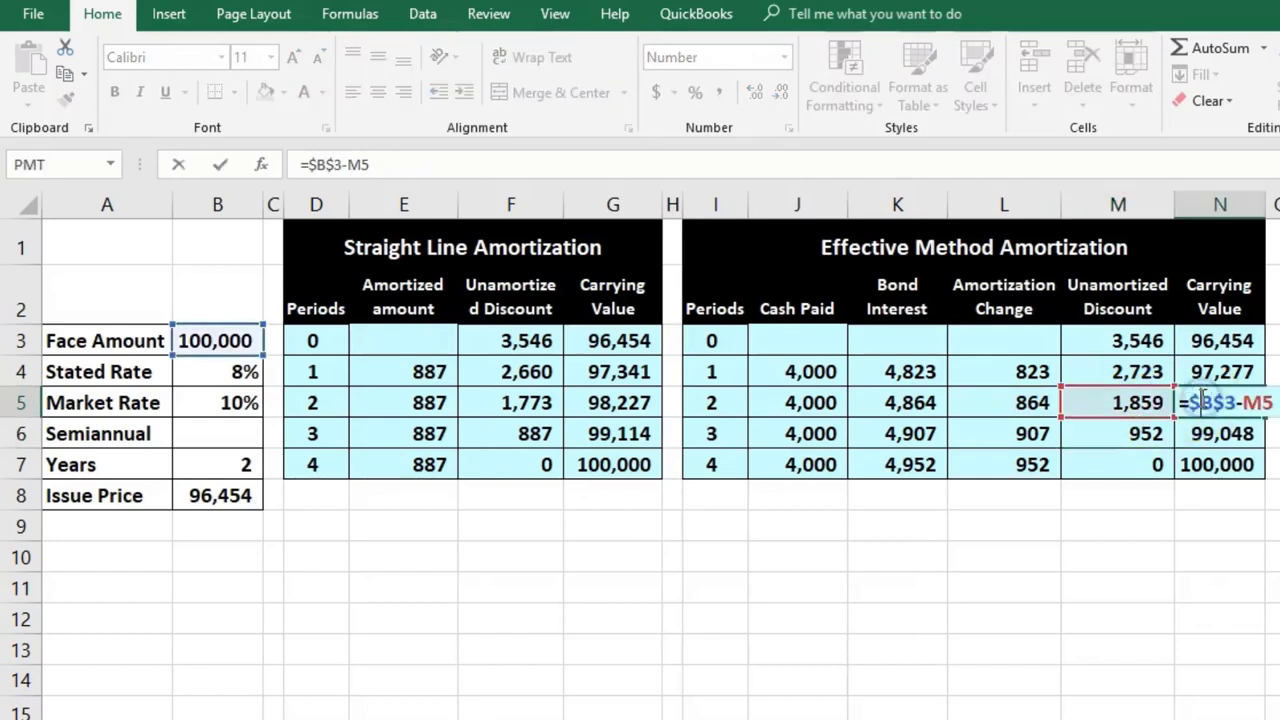
{"action": "key", "text": "Return"}
{"action": "left_click", "coordinate": [1146, 455]}
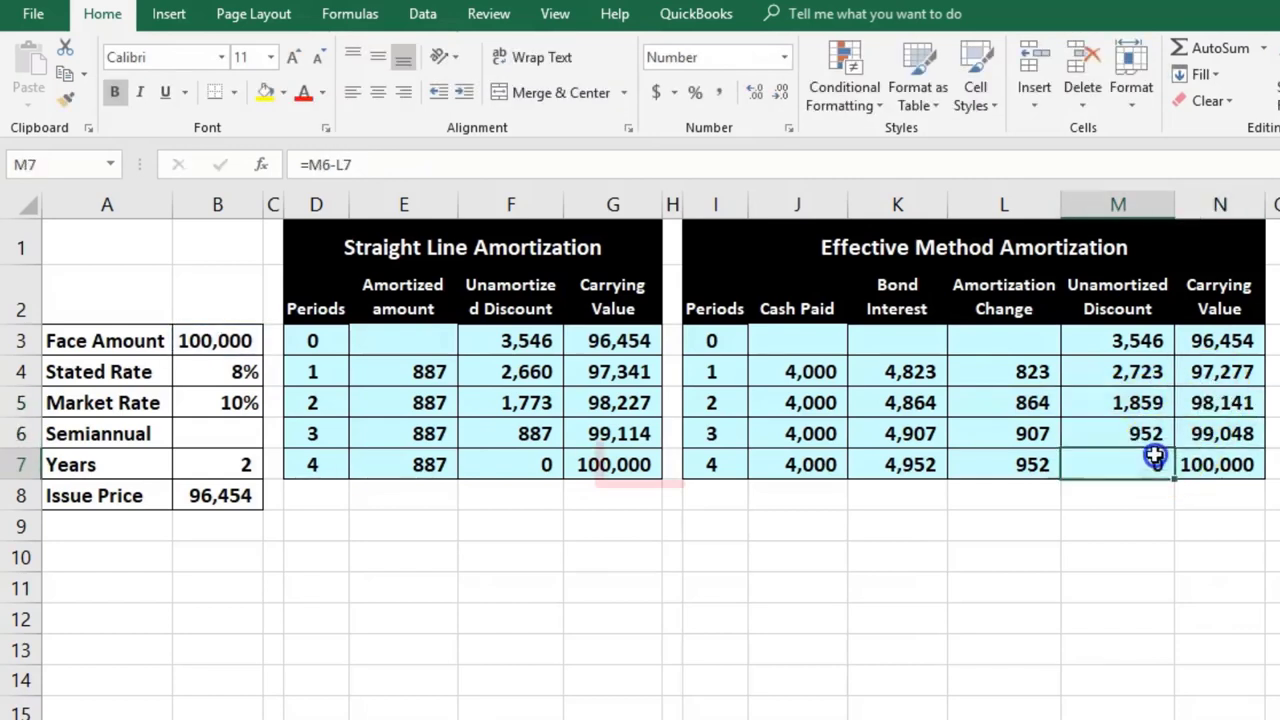
{"action": "left_click", "coordinate": [1224, 466]}
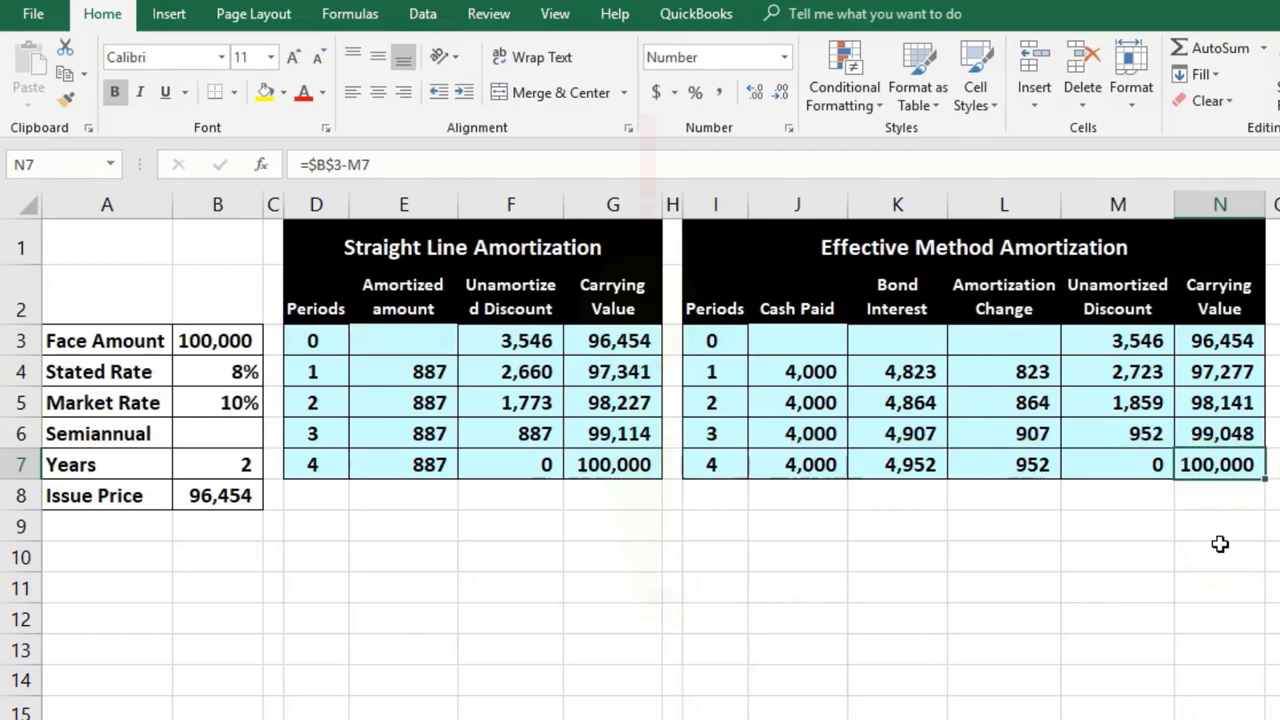
Step: Examine the beginning trial balance amounts for Bonds Payable and Discount on Bonds Payable
{"action": "key", "text": "Right"}
{"action": "key", "text": "Right"}
{"action": "key", "text": "Right"}
{"action": "key", "text": "Right"}
{"action": "key", "text": "Right"}
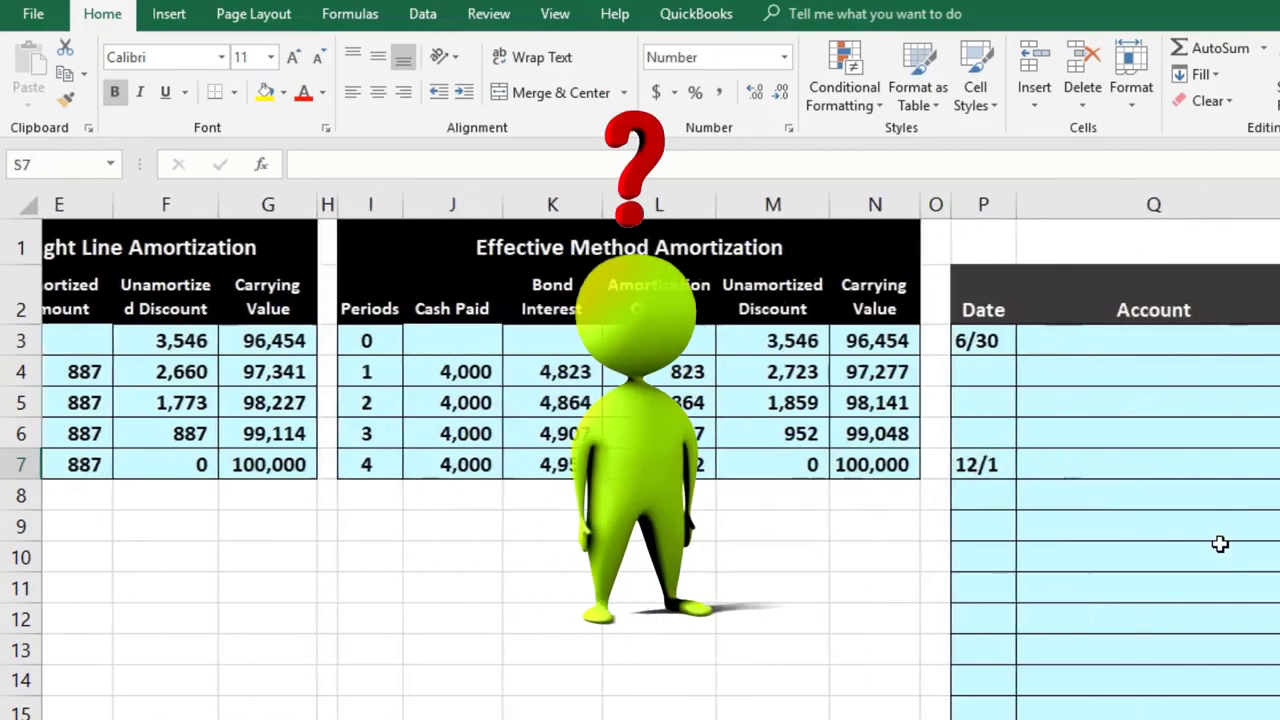
{"action": "key", "text": "Right"}
{"action": "key", "text": "Right"}
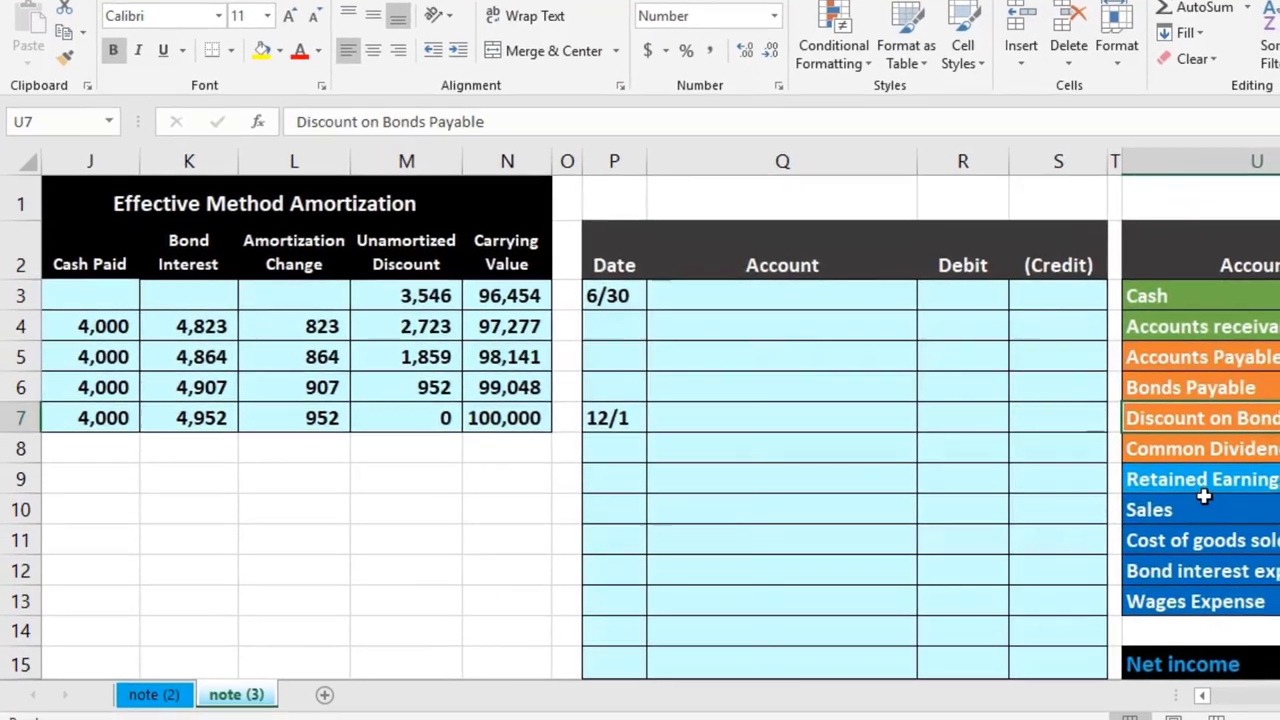
{"action": "key", "text": "Right"}
{"action": "key", "text": "Right"}
{"action": "key", "text": "Right"}
{"action": "key", "text": "Right"}
{"action": "key", "text": "Right"}
{"action": "key", "text": "Right"}
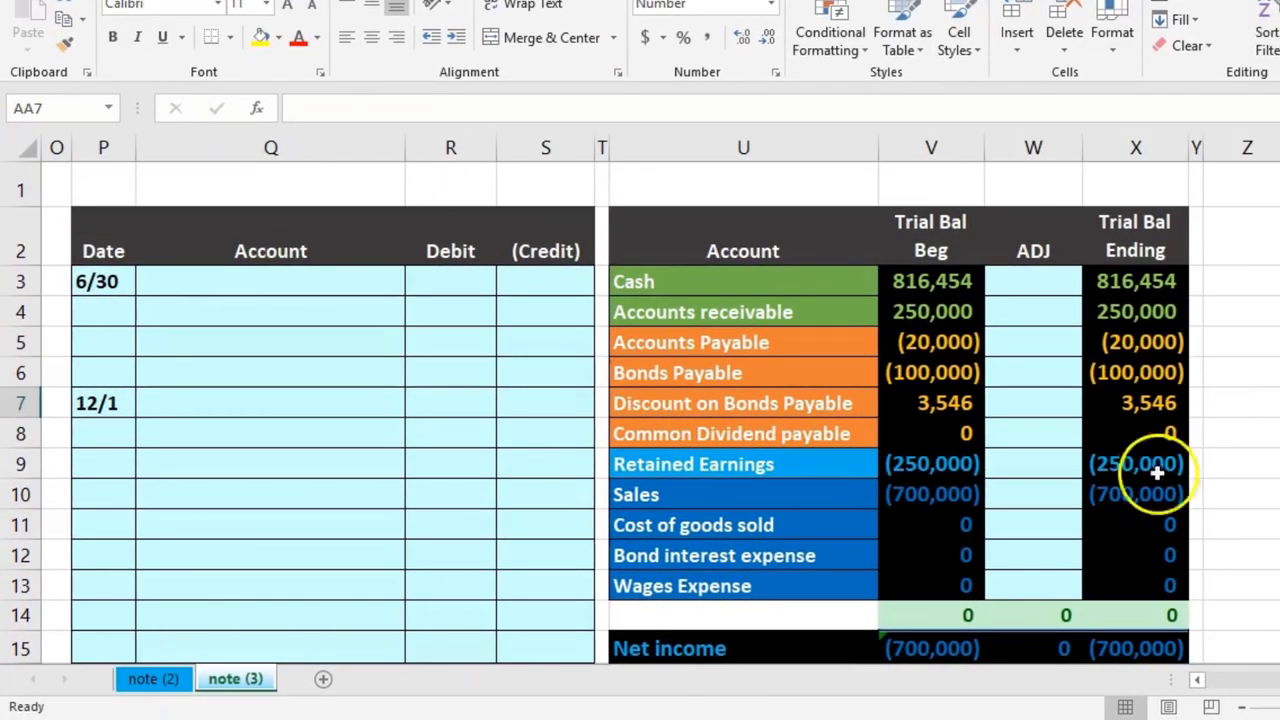
{"action": "left_click", "coordinate": [943, 379]}
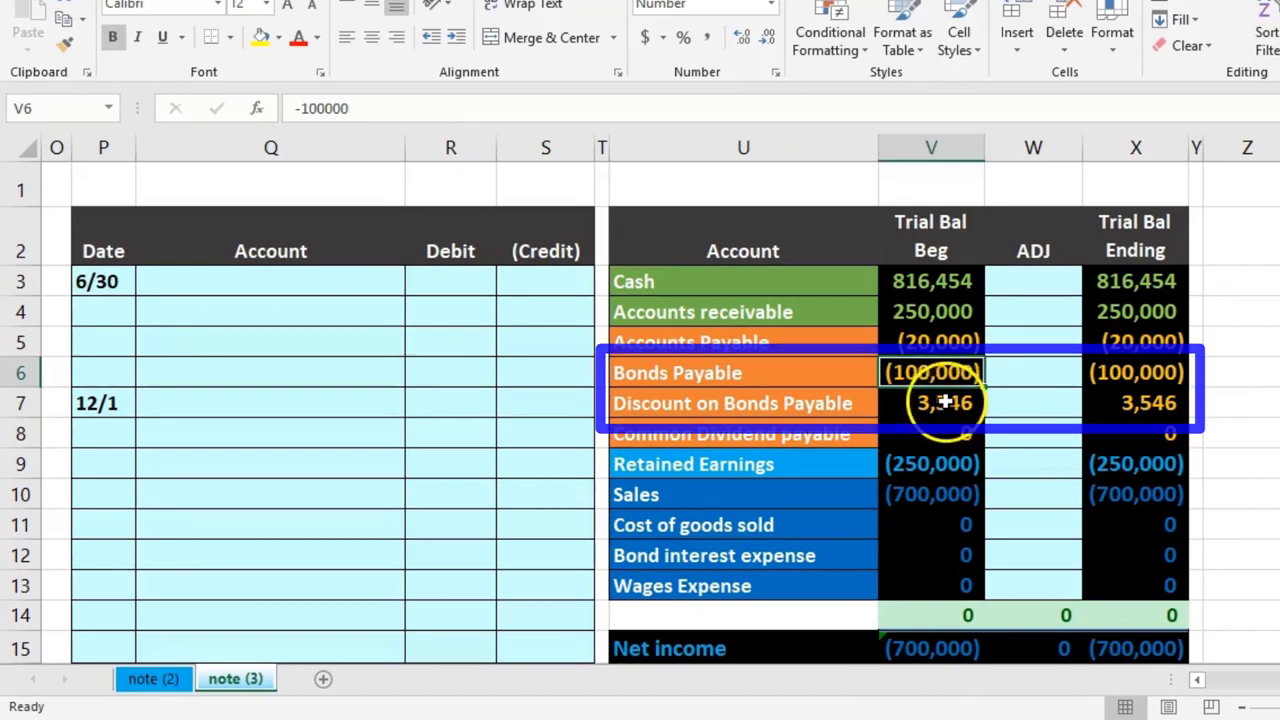
{"action": "left_click", "coordinate": [945, 403]}
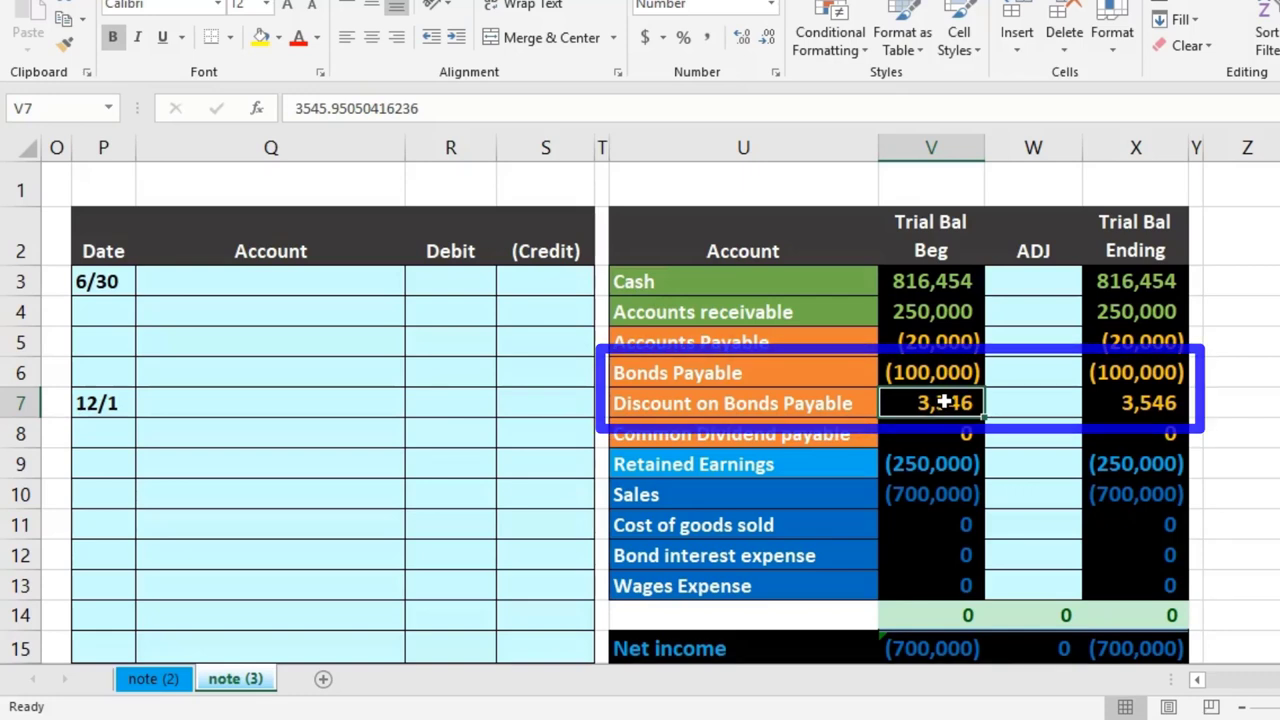
Step: Copy the Cash account name from the trial balance and paste it as values into the second line of the 6/30 journal entry
{"action": "left_click", "coordinate": [194, 290]}
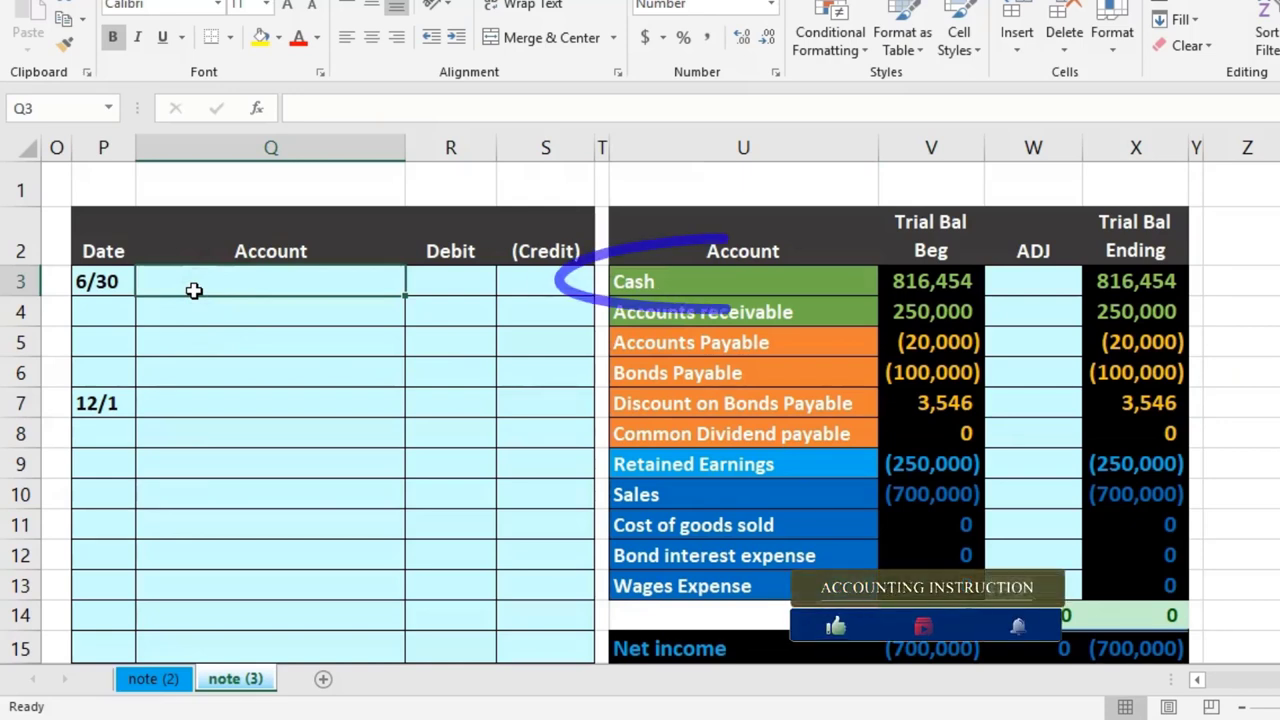
{"action": "left_click", "coordinate": [667, 281]}
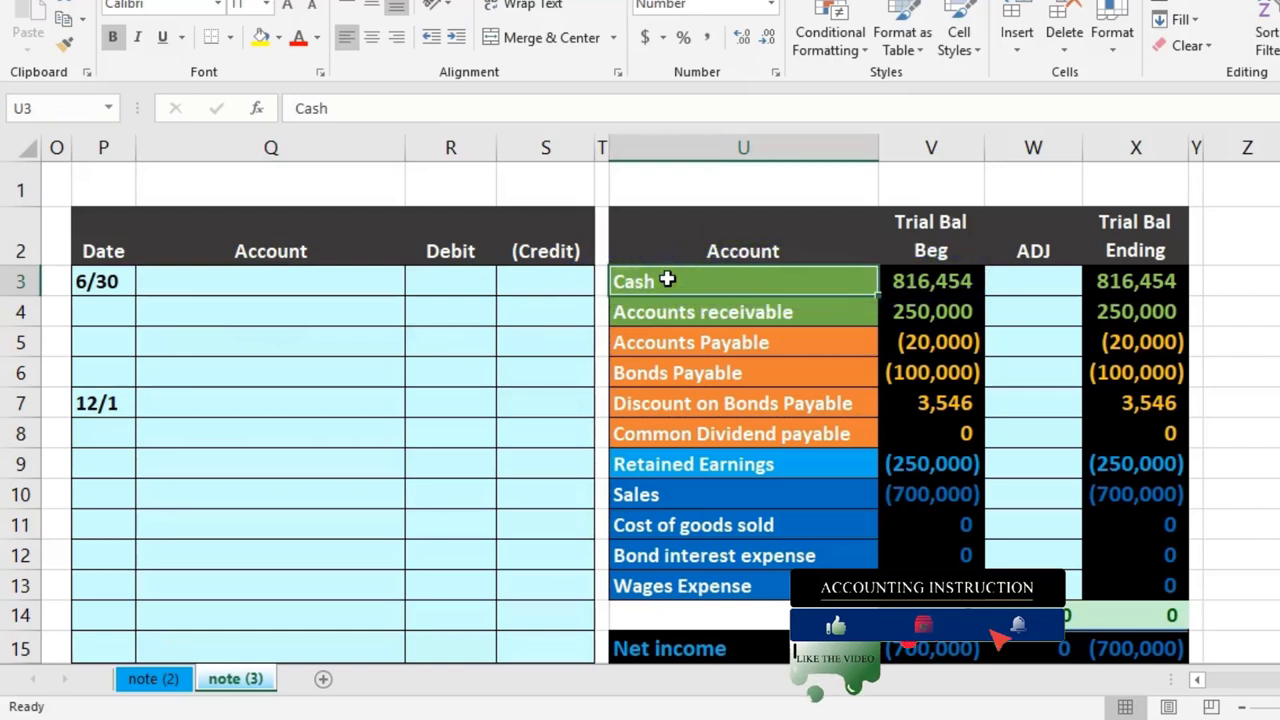
{"action": "right_click", "coordinate": [667, 281]}
{"action": "left_click", "coordinate": [689, 316]}
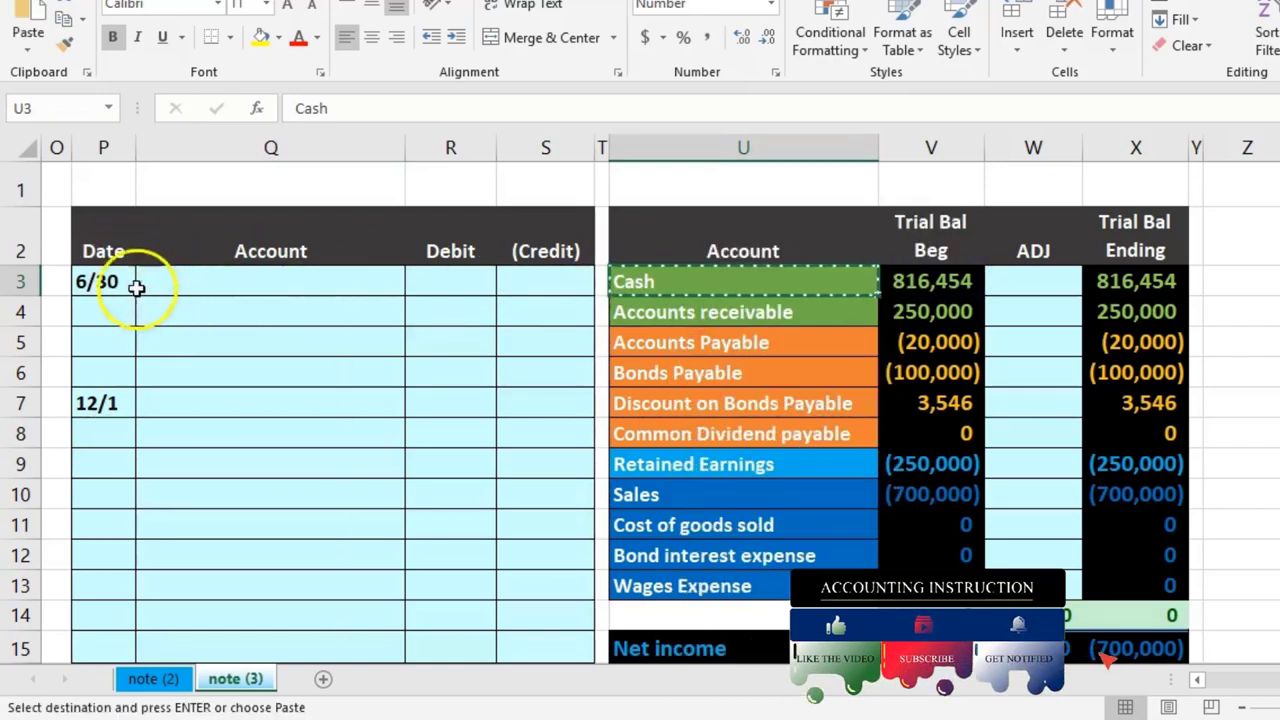
{"action": "left_click", "coordinate": [163, 303]}
{"action": "right_click", "coordinate": [166, 302]}
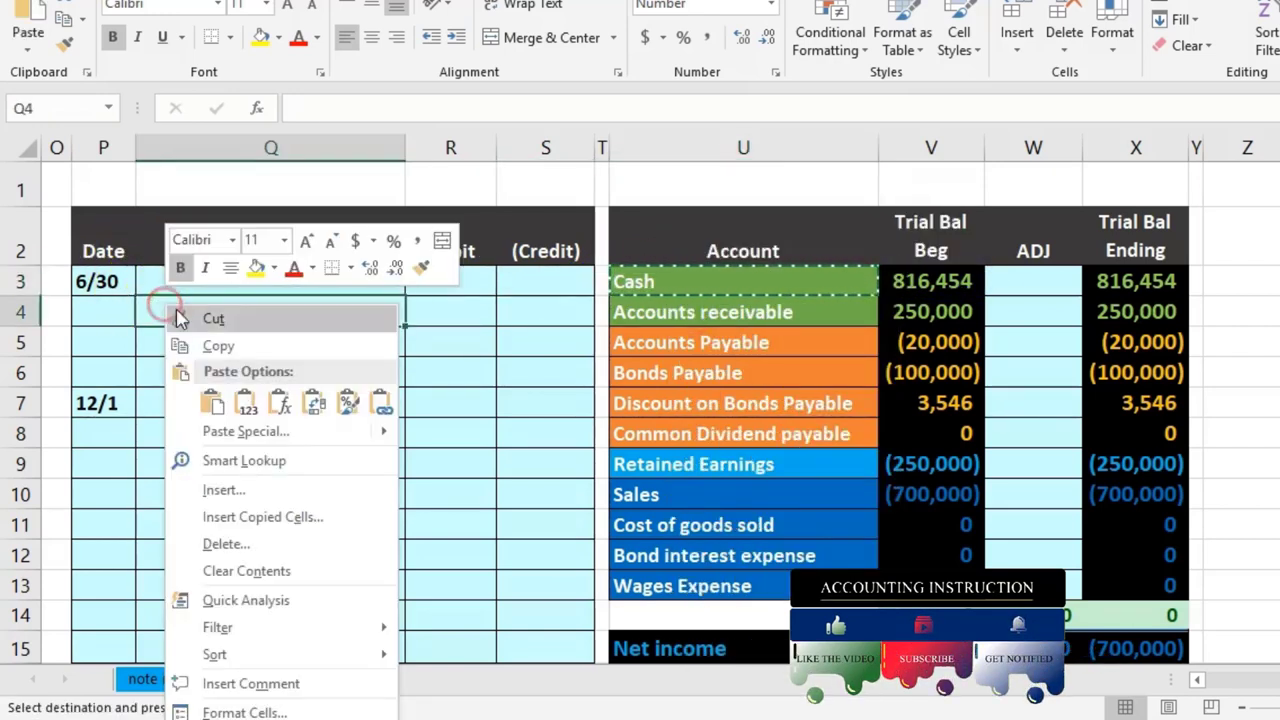
{"action": "left_click", "coordinate": [247, 403]}
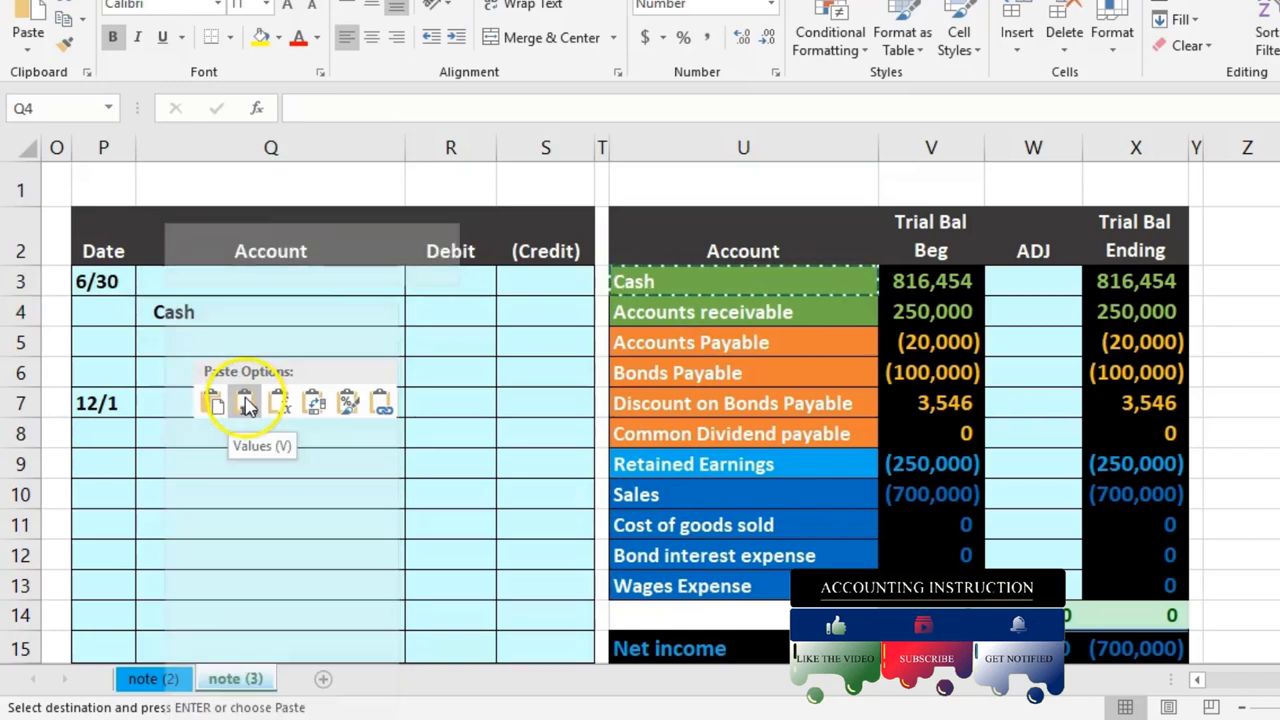
Step: Credit Cash in the 6/30 entry with the formula -J4, referencing the effective method's period 1 Cash Paid
{"action": "left_click", "coordinate": [523, 310]}
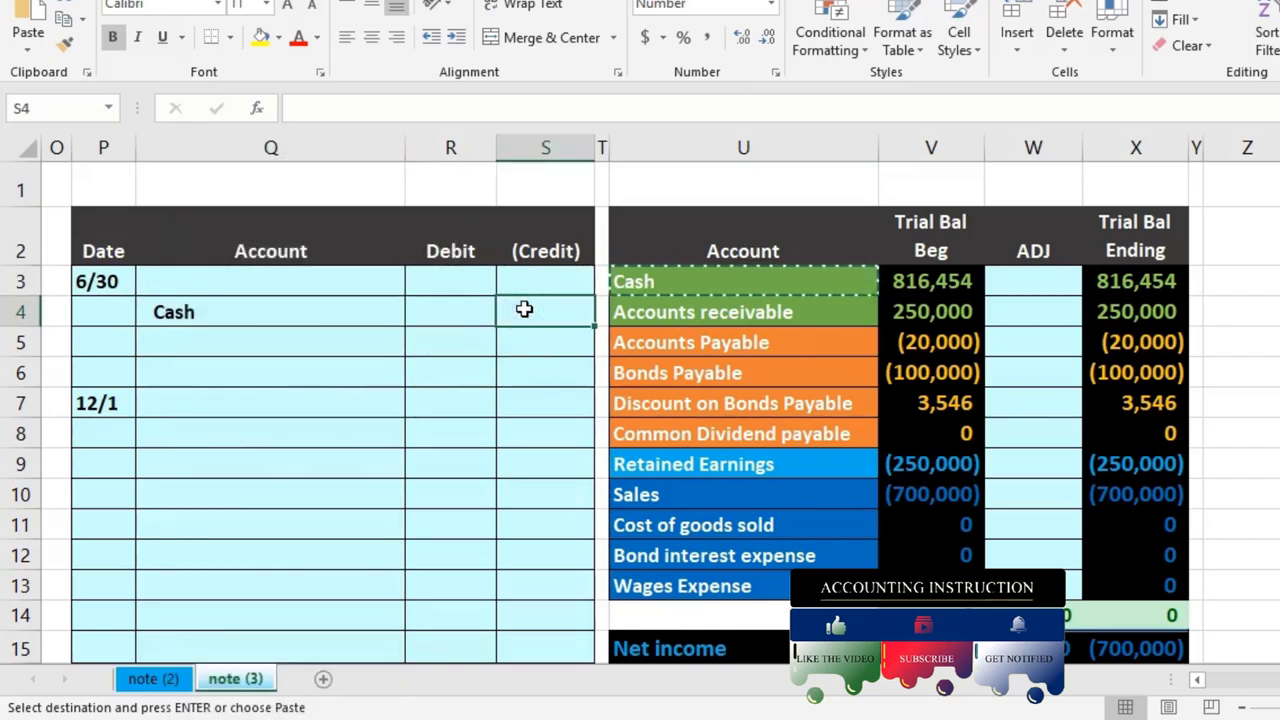
{"action": "type", "text": "-"}
{"action": "key", "text": "Left"}
{"action": "key", "text": "Left"}
{"action": "key", "text": "Left"}
{"action": "key", "text": "Left"}
{"action": "key", "text": "Left"}
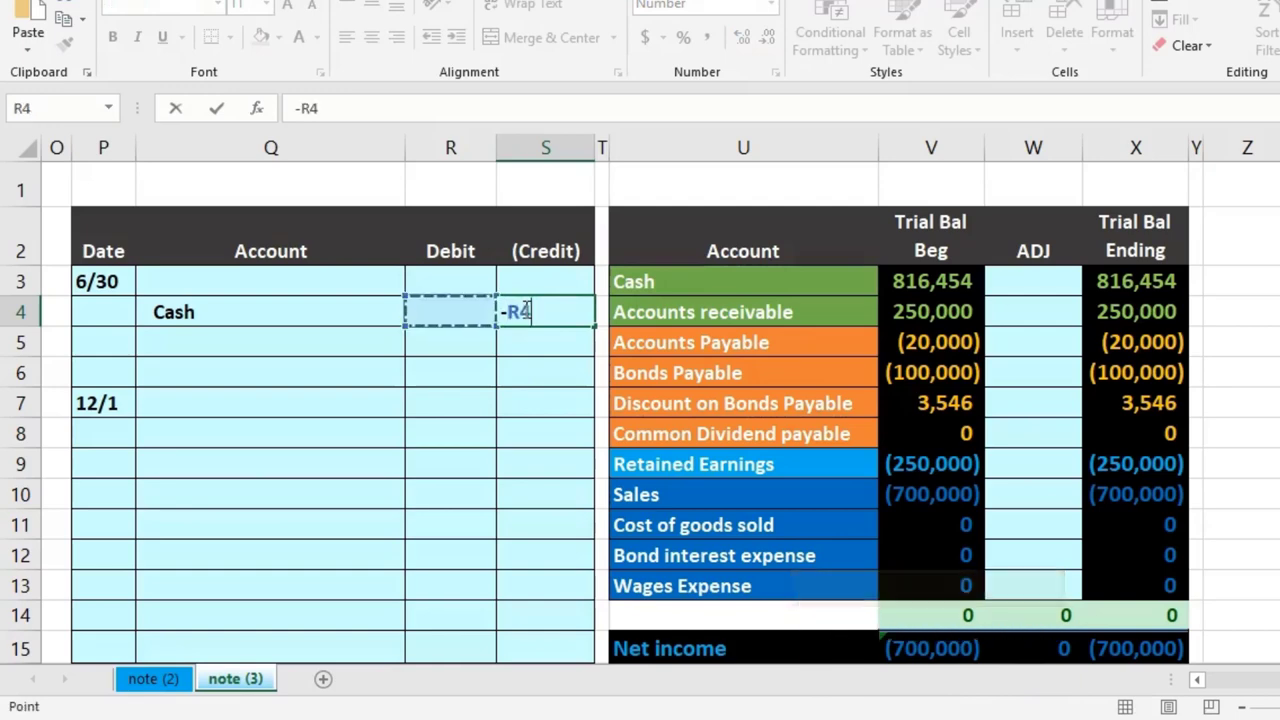
{"action": "key", "text": "Left"}
{"action": "key", "text": "Left"}
{"action": "key", "text": "Left"}
{"action": "key", "text": "Left"}
{"action": "key", "text": "Left"}
{"action": "key", "text": "Left"}
{"action": "key", "text": "Left"}
{"action": "key", "text": "Left"}
{"action": "key", "text": "Left"}
{"action": "key", "text": "Left"}
{"action": "key", "text": "Left"}
{"action": "key", "text": "Left"}
{"action": "key", "text": "Left"}
{"action": "key", "text": "Right"}
{"action": "key", "text": "Right"}
{"action": "key", "text": "Right"}
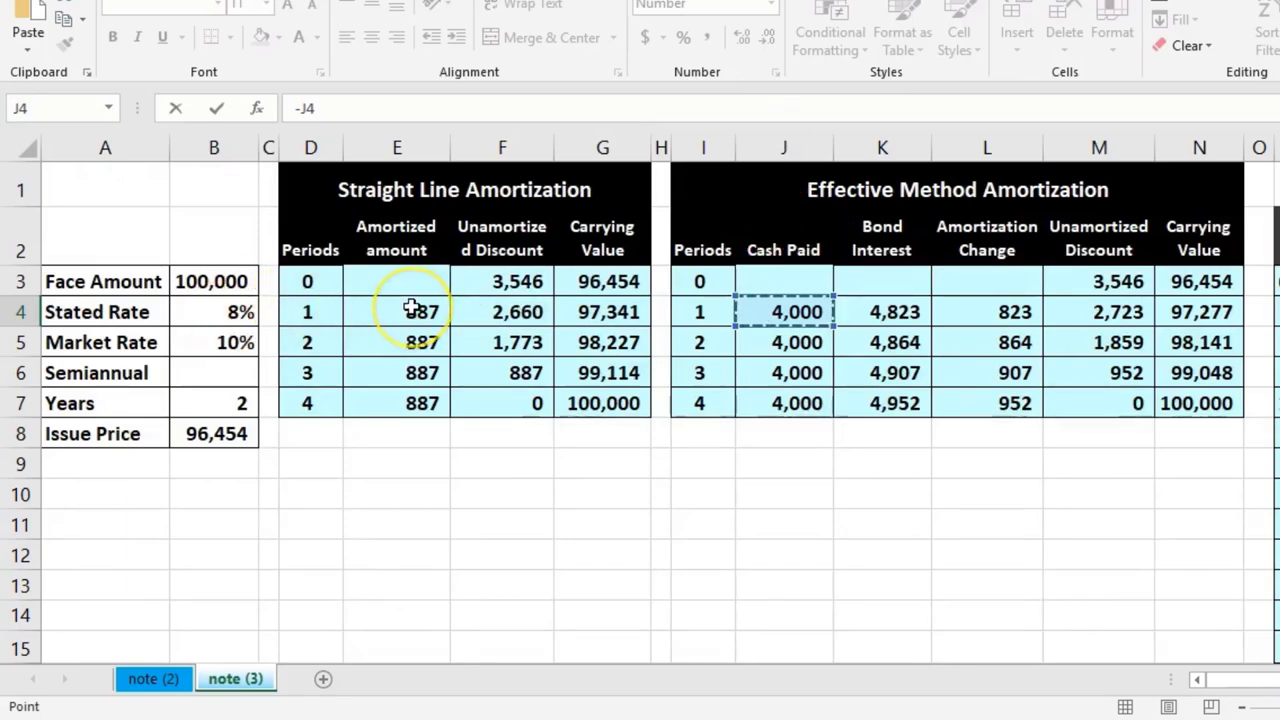
{"action": "key", "text": "Return"}
Step: Copy the Discount on Bonds Payable account name from the trial balance and paste it as values below Cash in the 6/30 entry
{"action": "key", "text": "Right"}
{"action": "key", "text": "Right"}
{"action": "key", "text": "Right"}
{"action": "key", "text": "Right"}
{"action": "key", "text": "Right"}
{"action": "key", "text": "Right"}
{"action": "key", "text": "Right"}
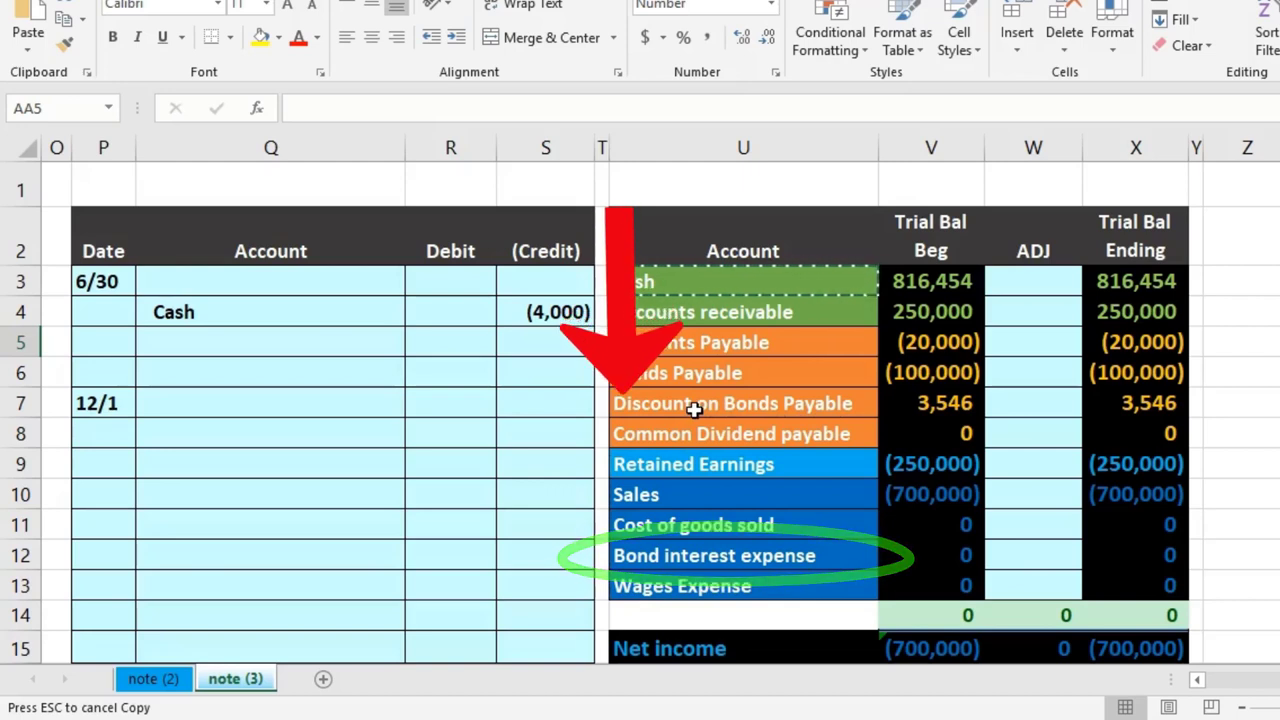
{"action": "left_click", "coordinate": [925, 408]}
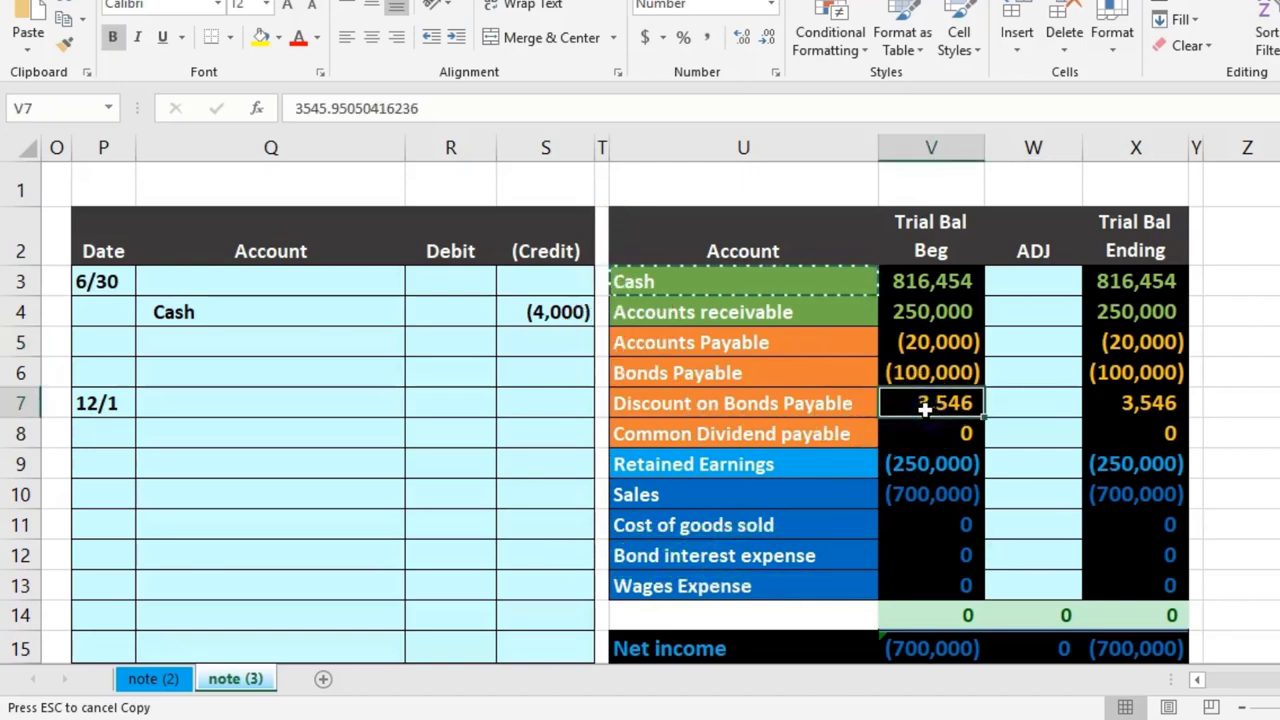
{"action": "left_click", "coordinate": [816, 400]}
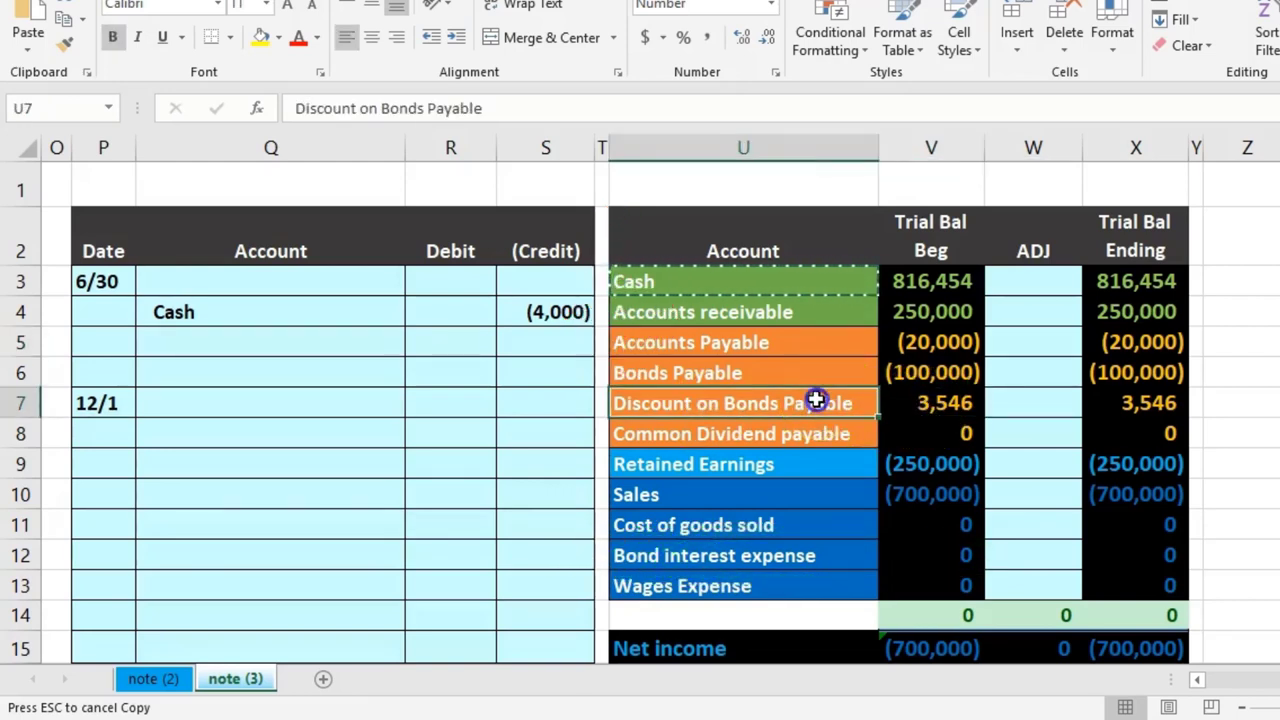
{"action": "right_click", "coordinate": [818, 400]}
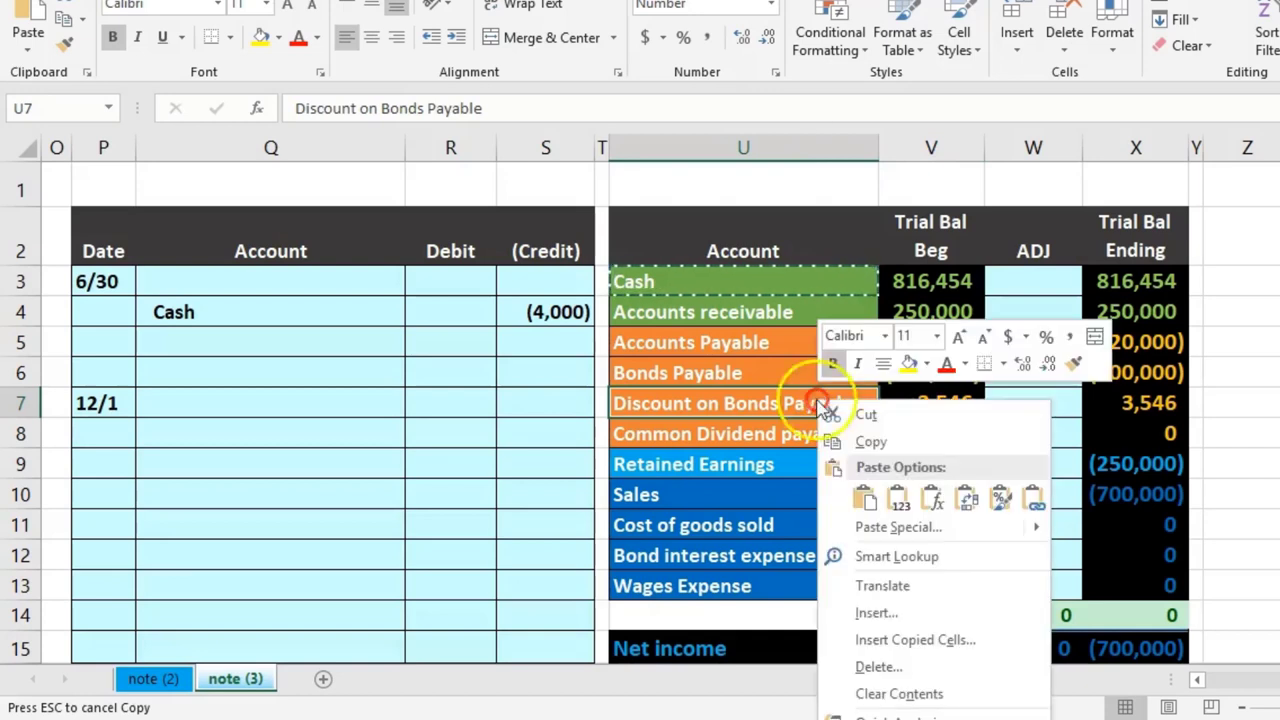
{"action": "left_click", "coordinate": [868, 441]}
{"action": "left_click", "coordinate": [302, 337]}
{"action": "right_click", "coordinate": [303, 337]}
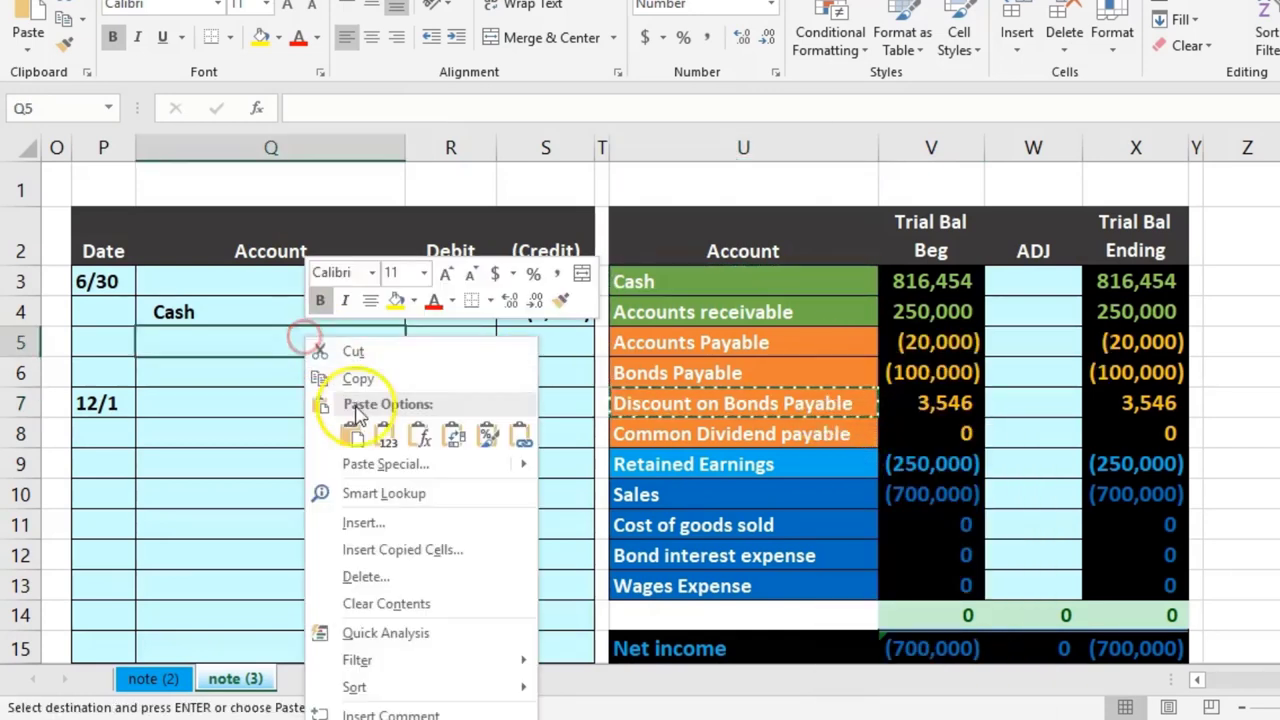
{"action": "left_click", "coordinate": [380, 360]}
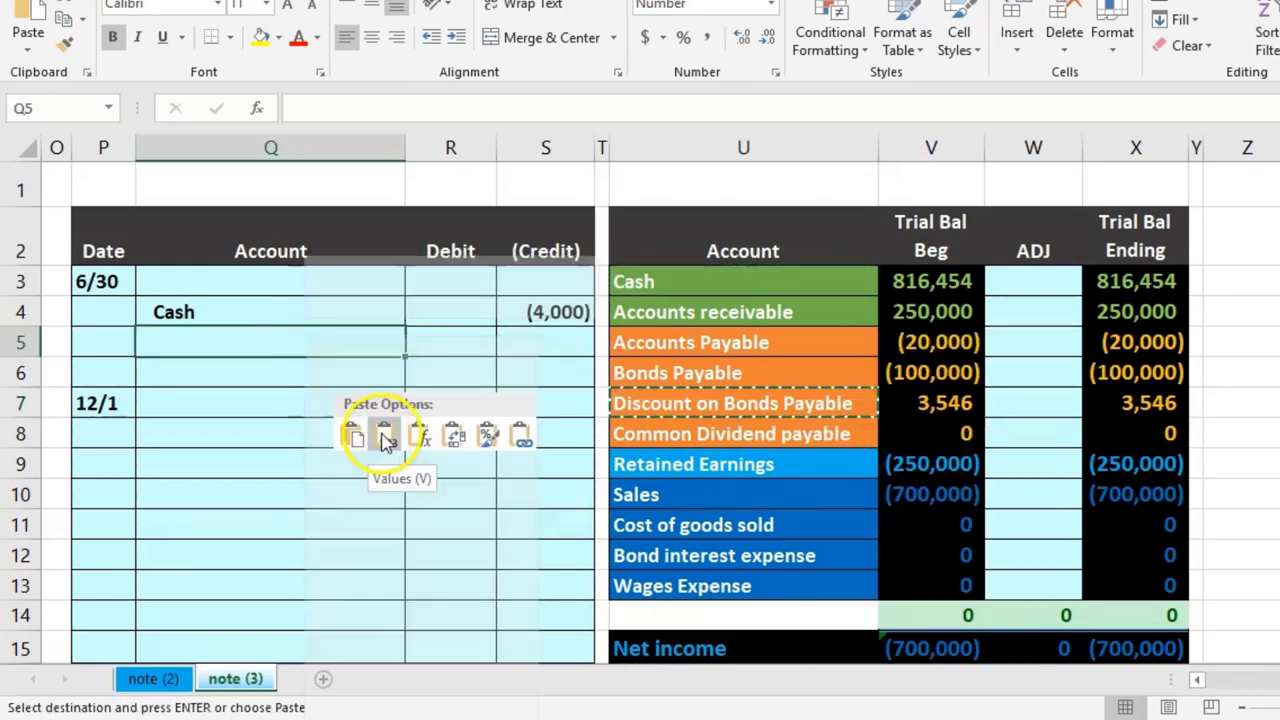
Step: Credit Discount on Bonds Payable in the 6/30 entry with the formula -L4, referencing the effective method's period 1 Amortization Change
{"action": "left_click", "coordinate": [540, 331]}
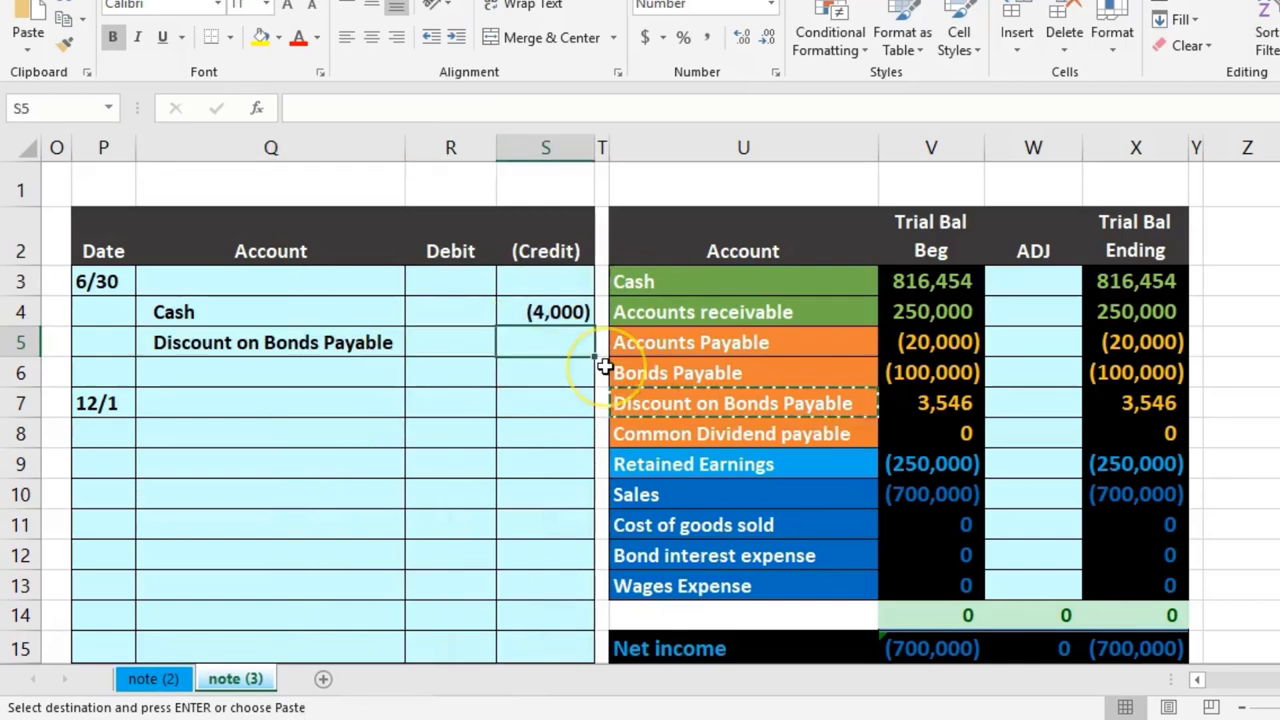
{"action": "type", "text": "-"}
{"action": "key", "text": "Left"}
{"action": "key", "text": "Left"}
{"action": "key", "text": "Left"}
{"action": "key", "text": "Left"}
{"action": "key", "text": "Left"}
{"action": "key", "text": "Left"}
{"action": "key", "text": "Left"}
{"action": "key", "text": "Left"}
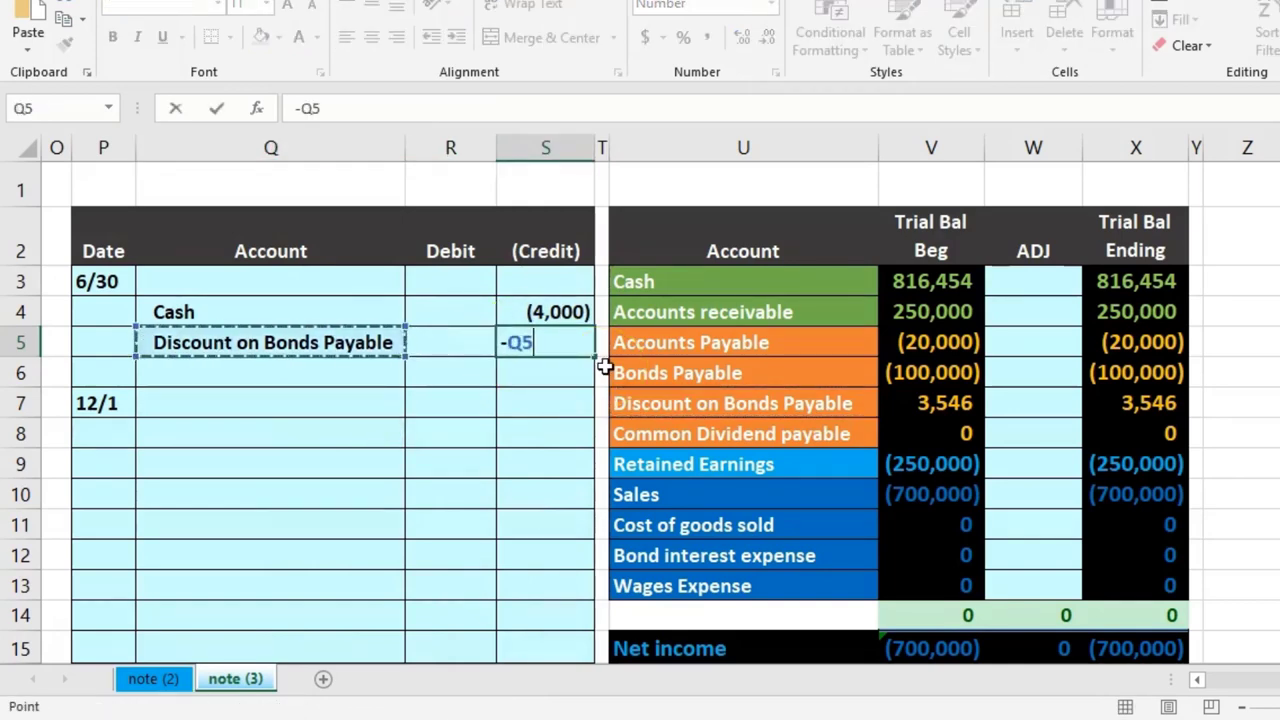
{"action": "key", "text": "Left"}
{"action": "key", "text": "Left"}
{"action": "key", "text": "Left"}
{"action": "key", "text": "Left"}
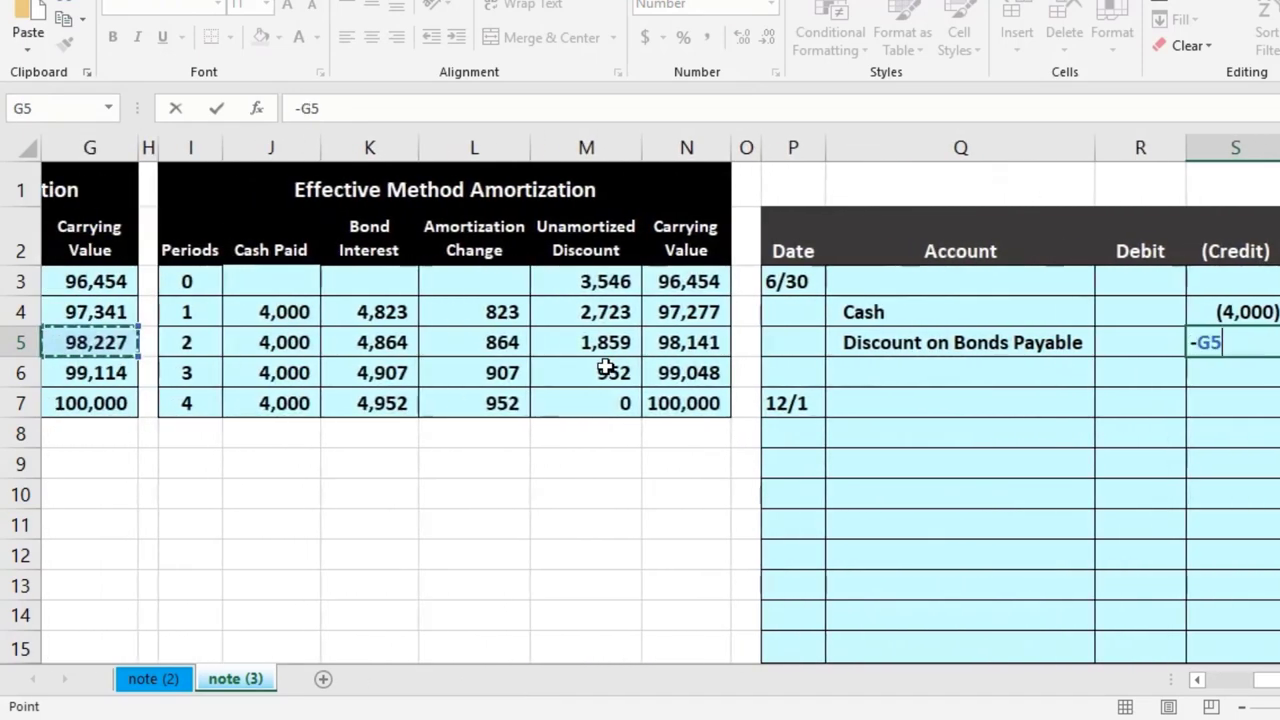
{"action": "key", "text": "Right"}
{"action": "key", "text": "Right"}
{"action": "key", "text": "Right"}
{"action": "key", "text": "Right"}
{"action": "key", "text": "Right"}
{"action": "key", "text": "Up"}
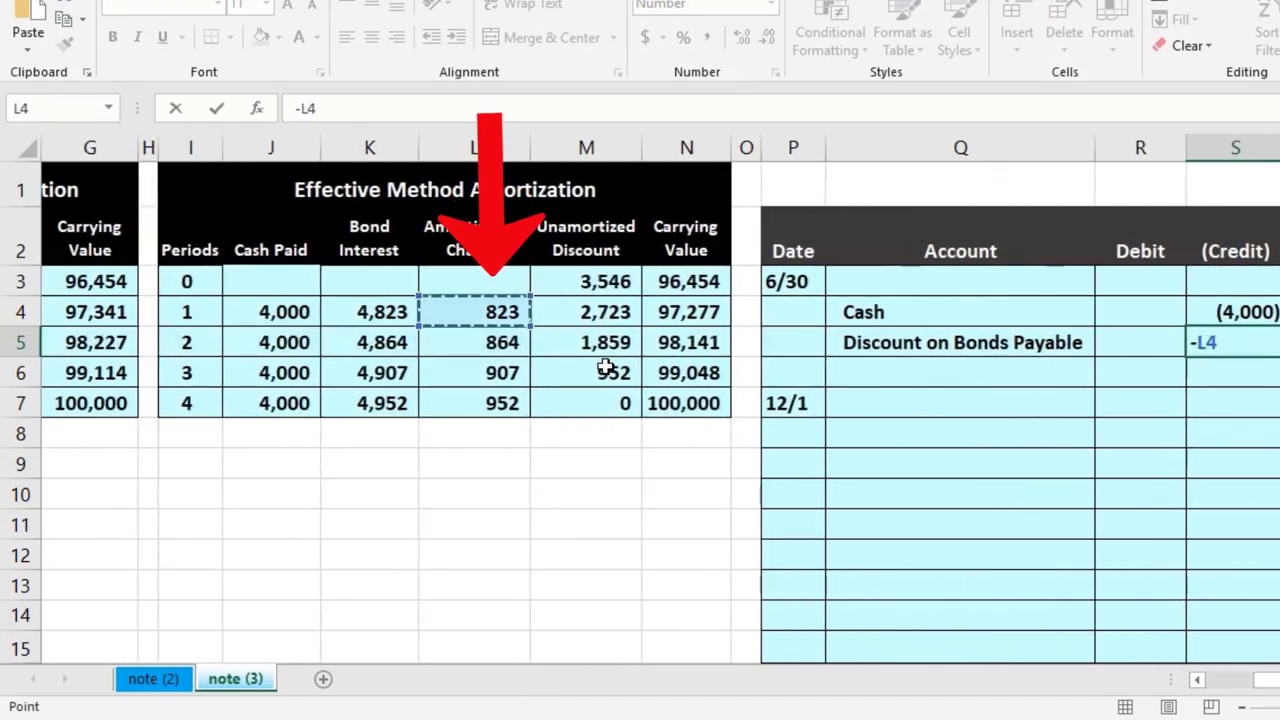
{"action": "key", "text": "Return"}
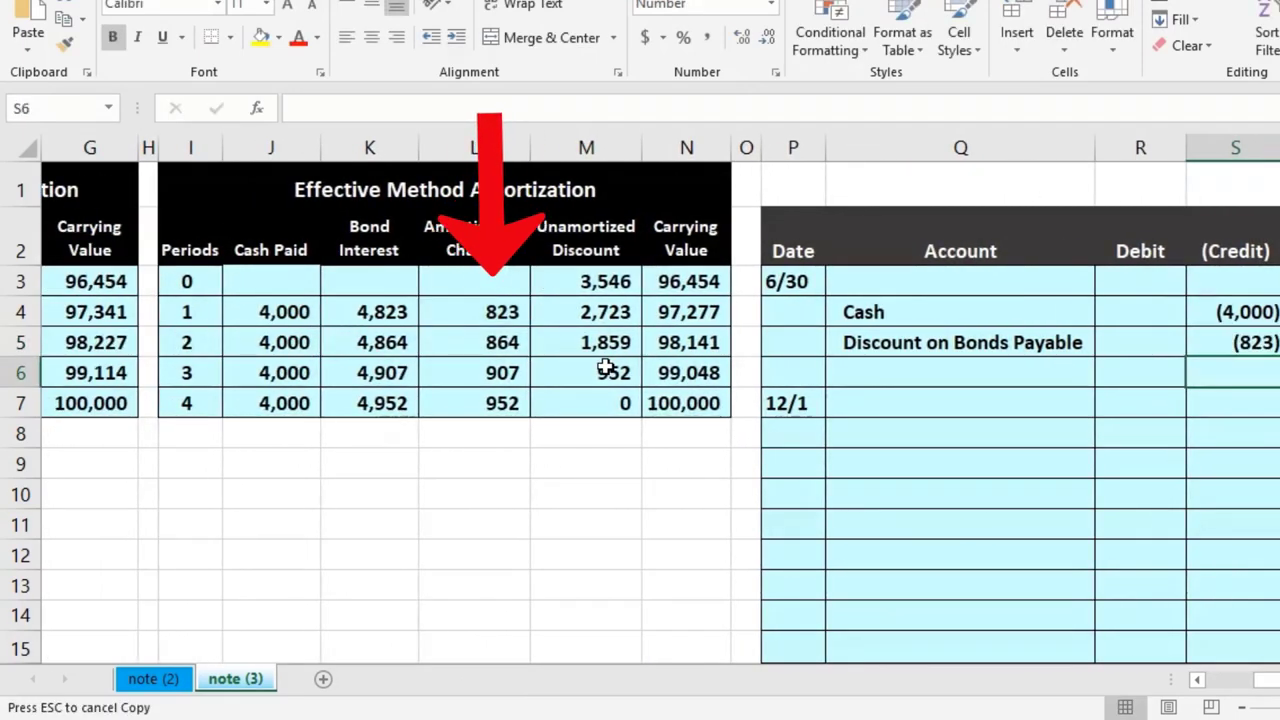
Step: Debit the first line of the 6/30 entry with the formula -SUM(R4:S5), and check that the entry's debits and credits balance
{"action": "key", "text": "Left"}
{"action": "key", "text": "Up"}
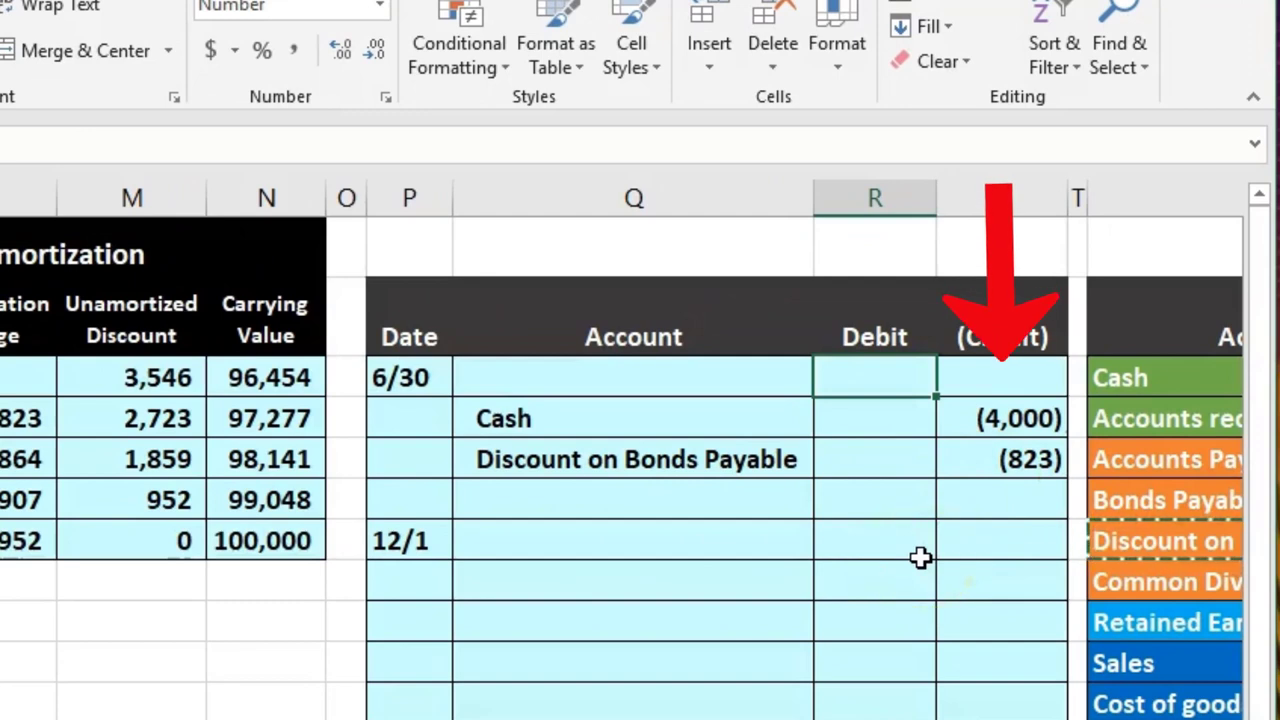
{"action": "type", "text": "-sum"}
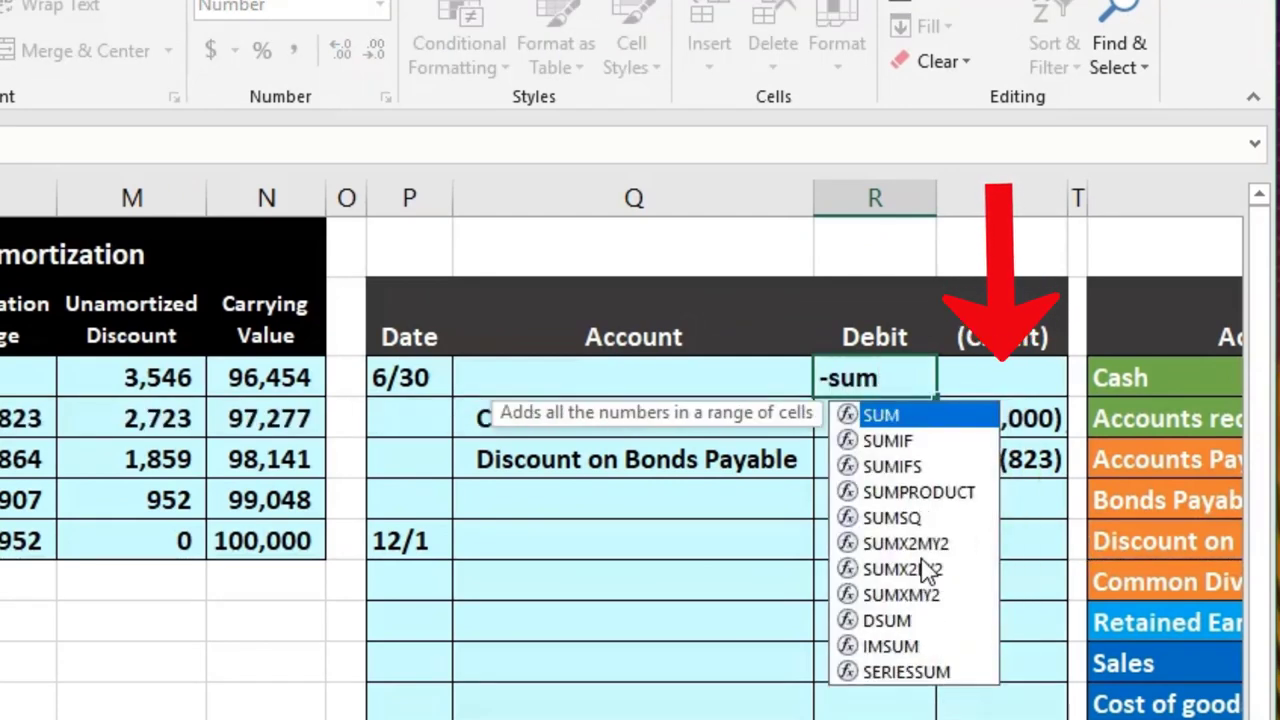
{"action": "double_click", "coordinate": [880, 417]}
{"action": "left_click_drag", "start_coordinate": [926, 460], "coordinate": [901, 436]}
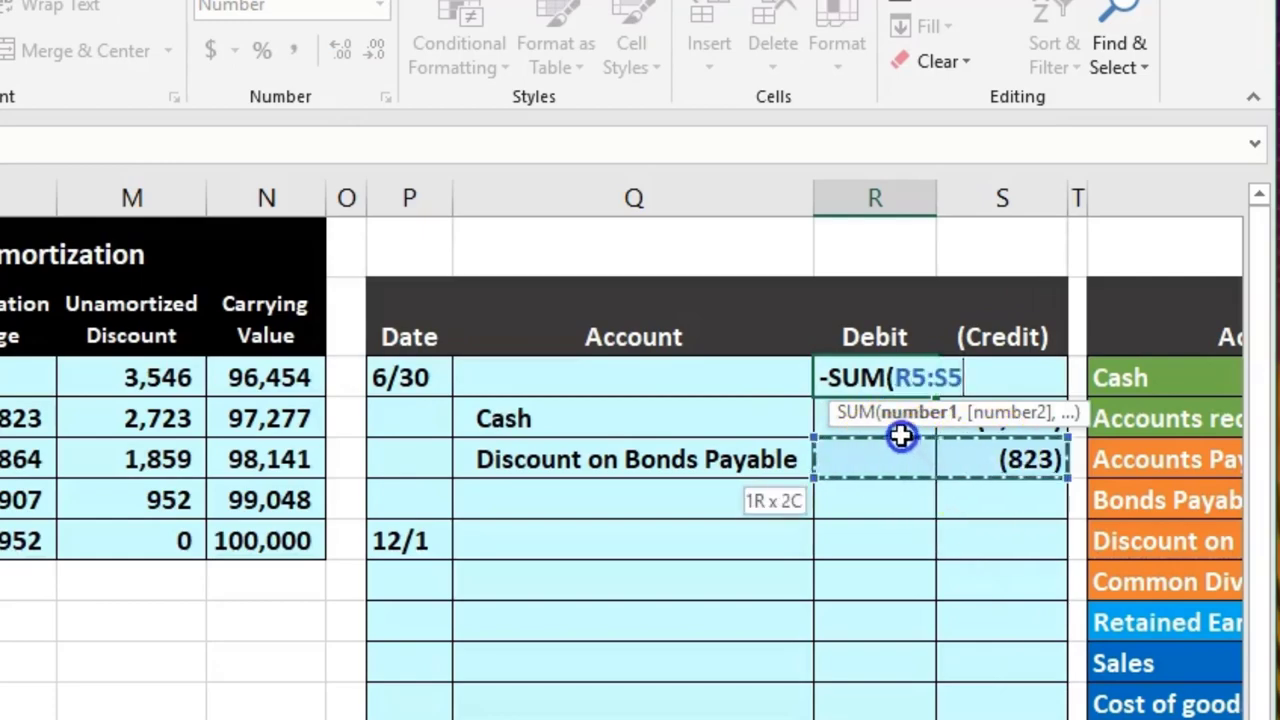
{"action": "left_click_drag", "start_coordinate": [985, 415], "coordinate": [1038, 320]}
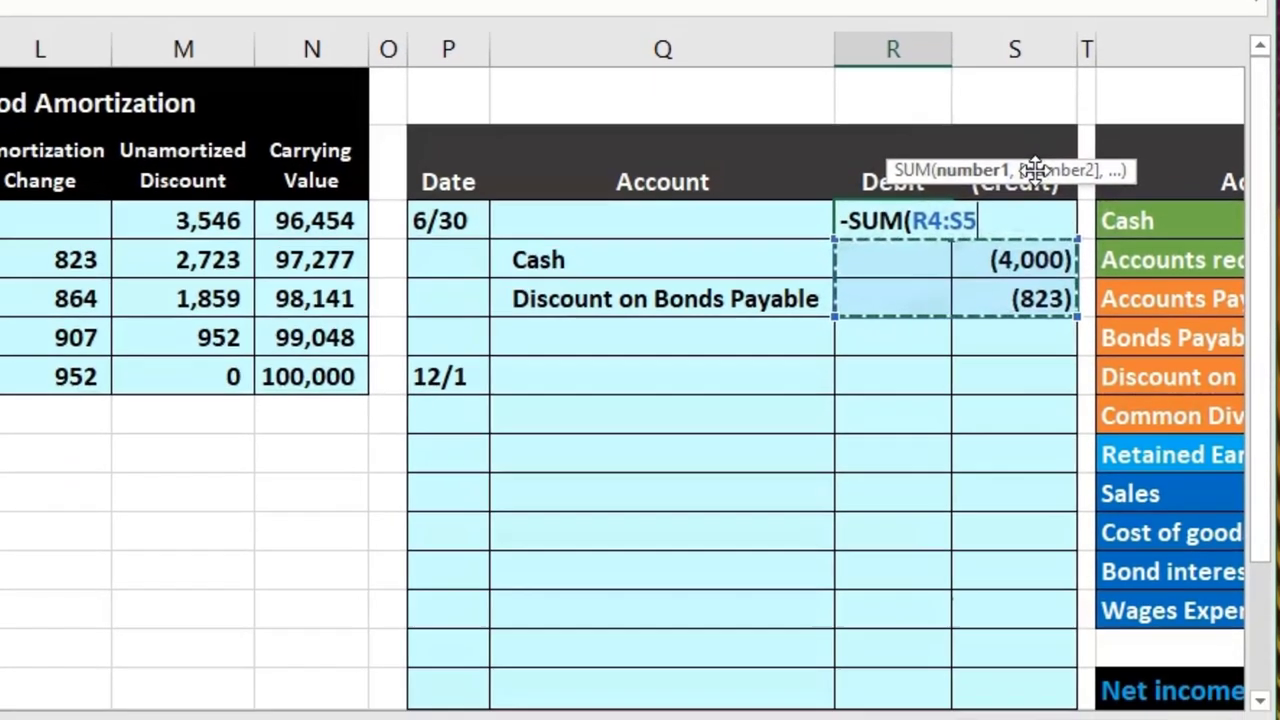
{"action": "key", "text": "Return"}
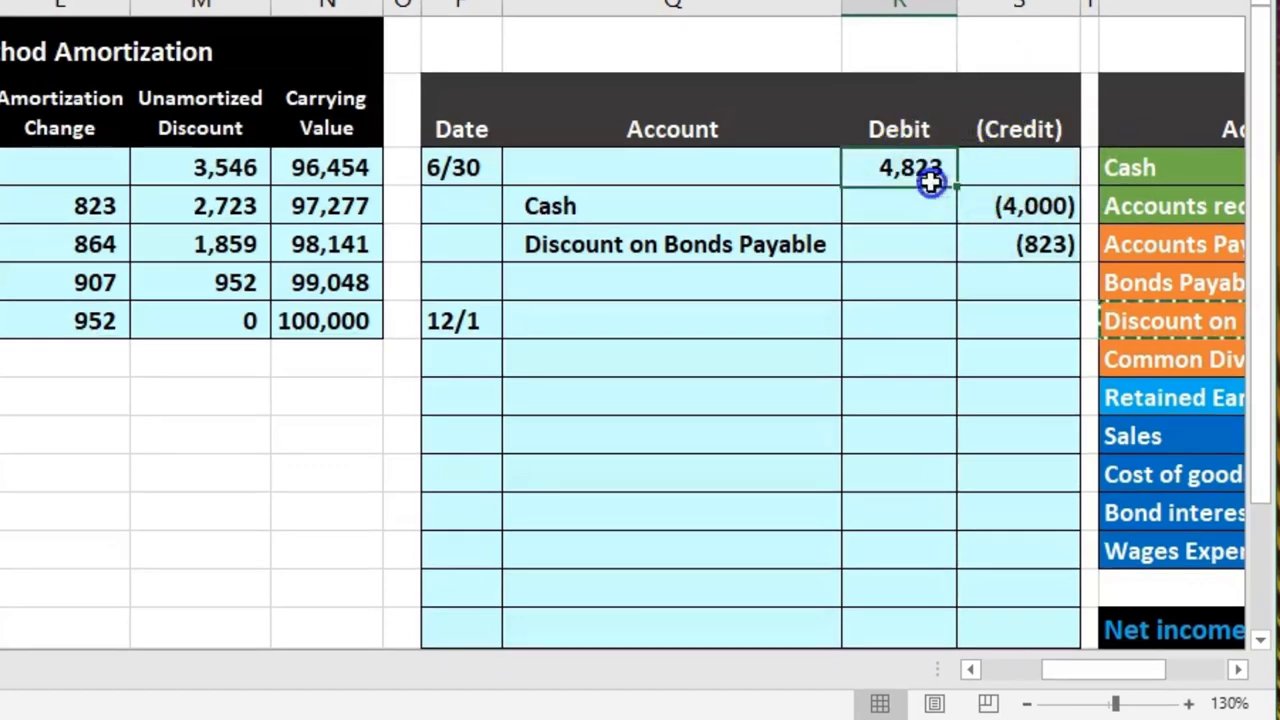
{"action": "left_click_drag", "start_coordinate": [931, 181], "coordinate": [998, 228]}
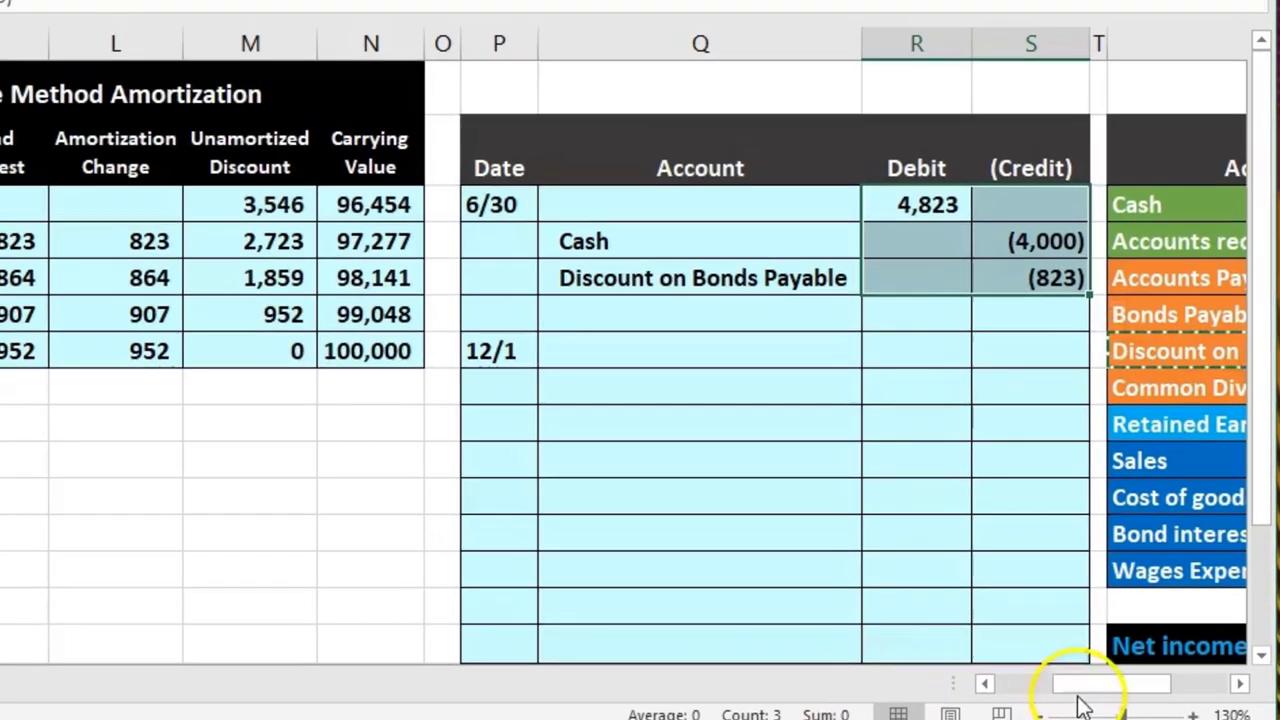
Step: Copy the Bond interest expense account name from the trial balance and paste it as values into the first line of the 6/30 entry
{"action": "left_click_drag", "start_coordinate": [1085, 669], "coordinate": [1102, 669]}
{"action": "left_click_drag", "start_coordinate": [1153, 710], "coordinate": [1163, 710]}
{"action": "left_click", "coordinate": [800, 578]}
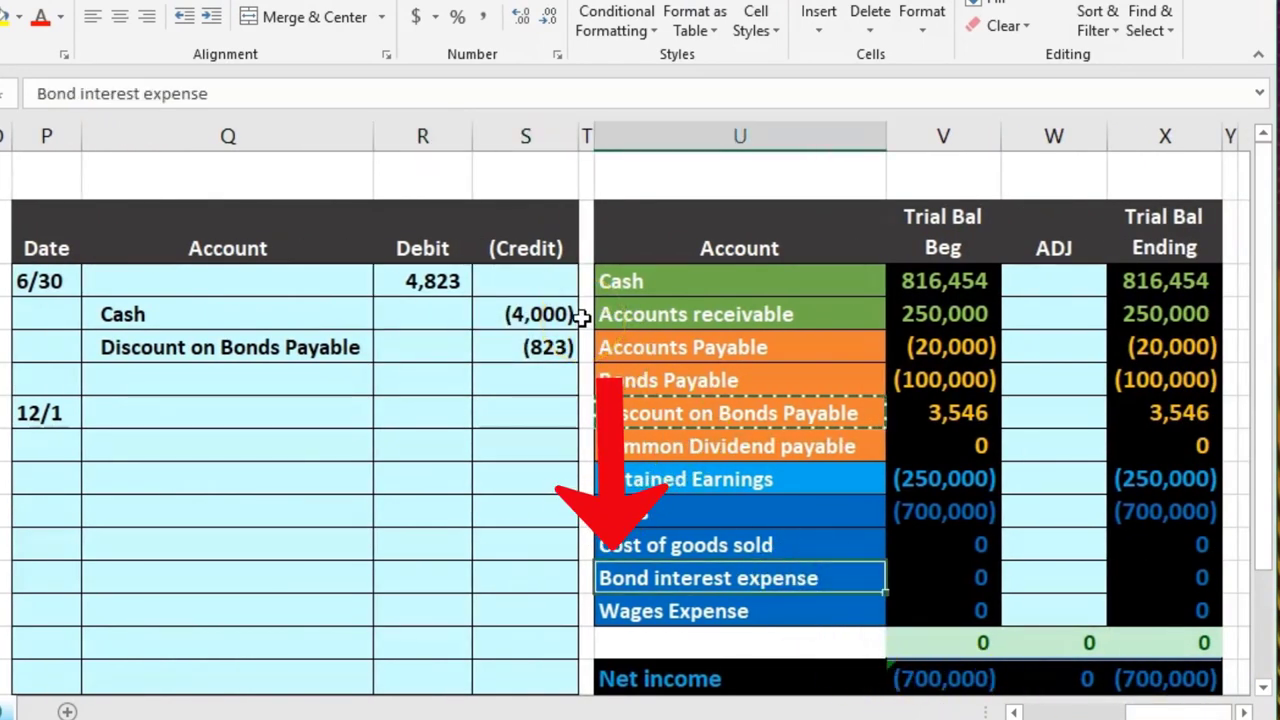
{"action": "right_click", "coordinate": [730, 578]}
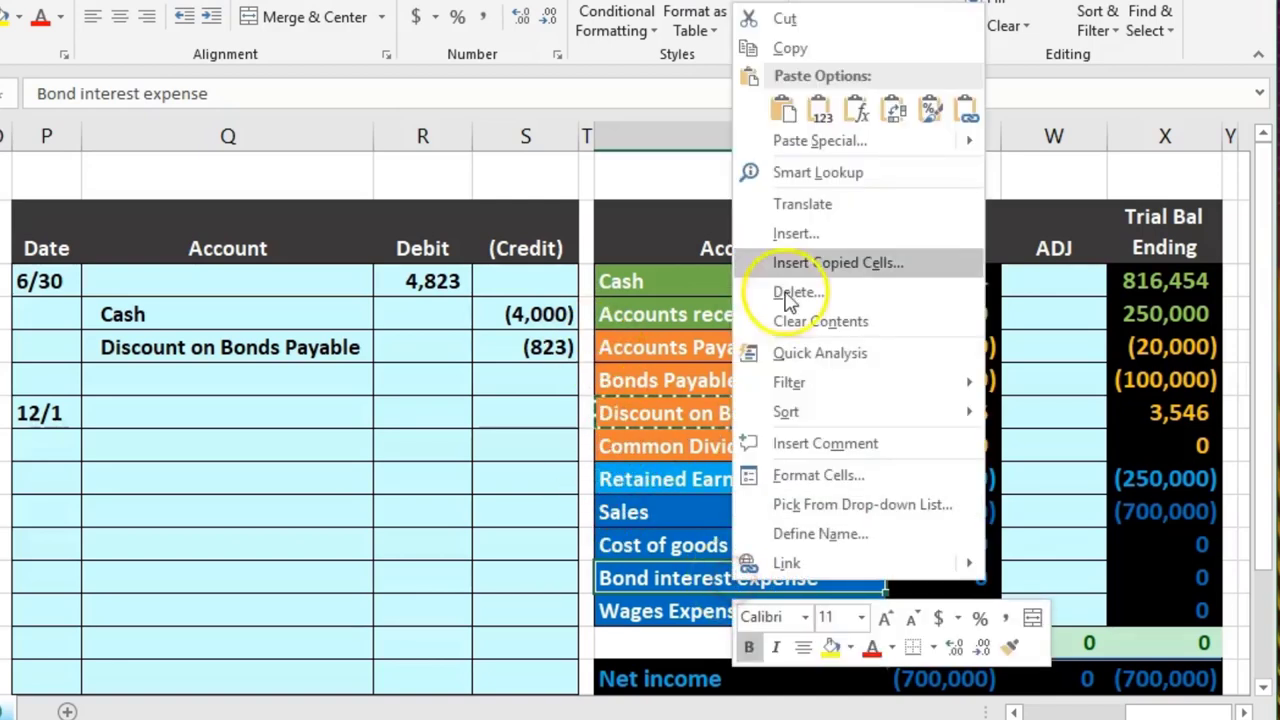
{"action": "left_click", "coordinate": [795, 50]}
{"action": "right_click", "coordinate": [297, 281]}
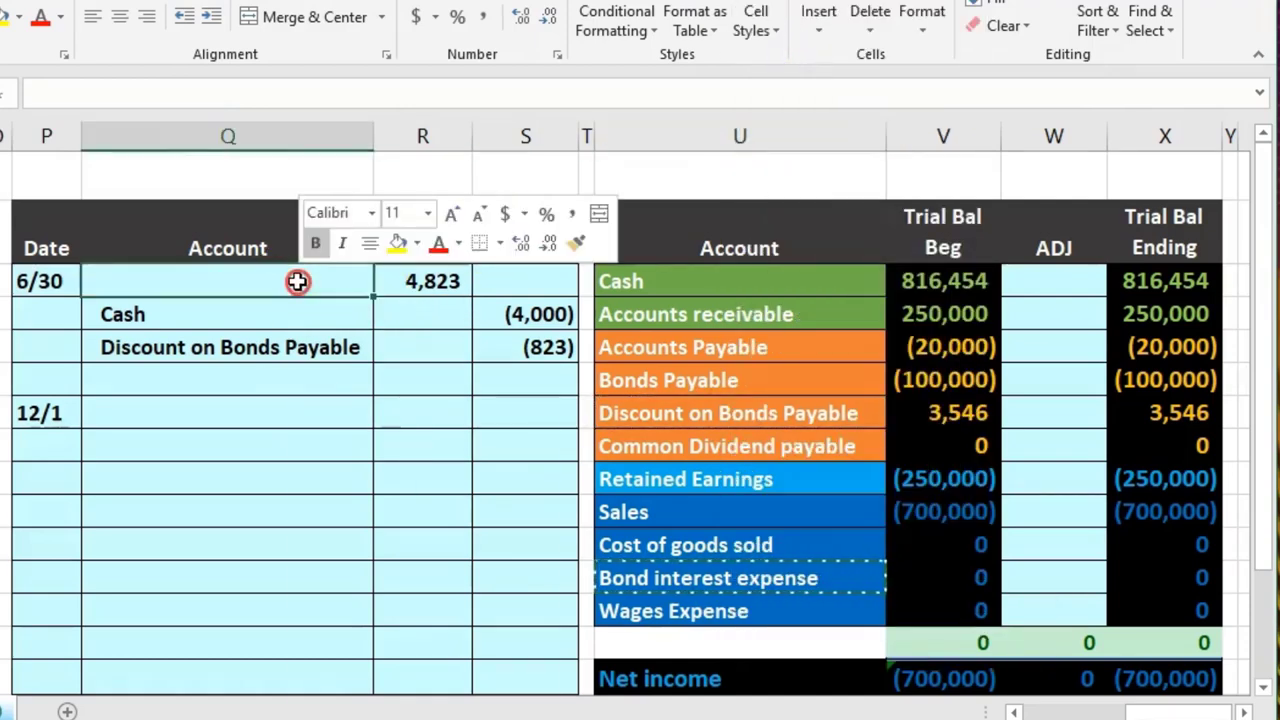
{"action": "left_click", "coordinate": [385, 390]}
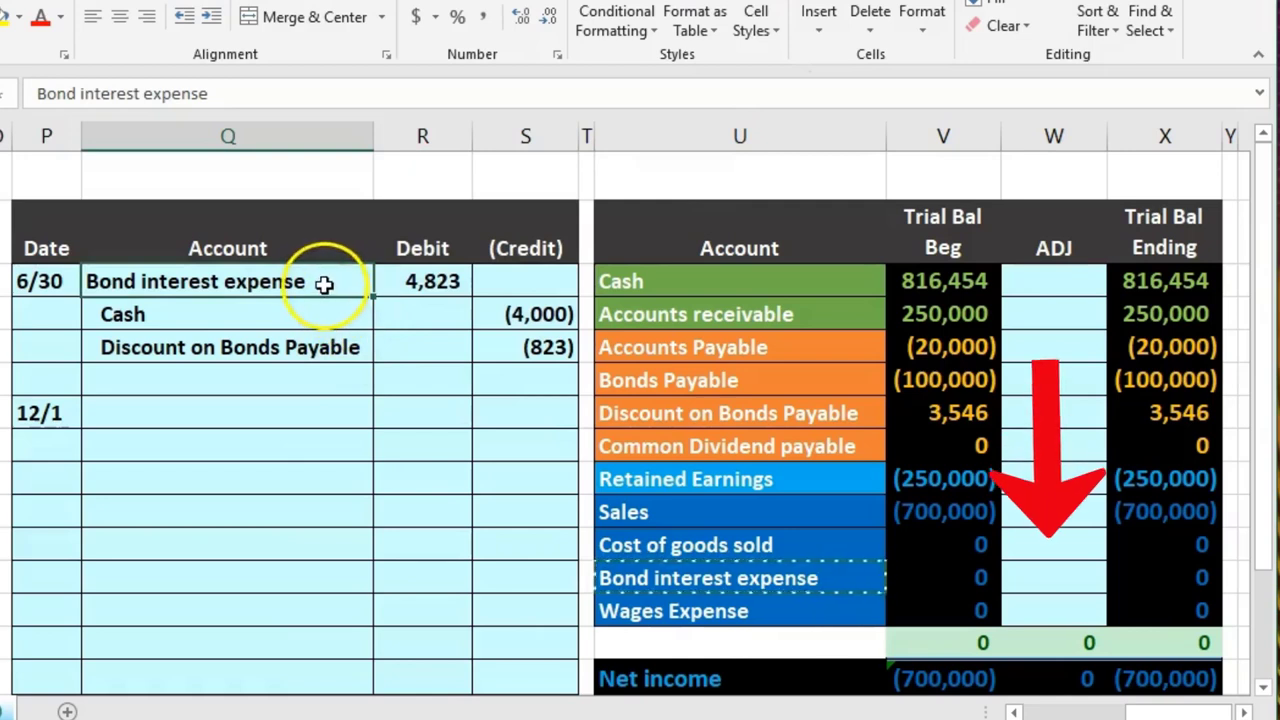
Step: Post the 6/30 debit to Bond interest expense's ADJ cell with the formula =R3, and inspect the ending net income formula
{"action": "left_click", "coordinate": [425, 285]}
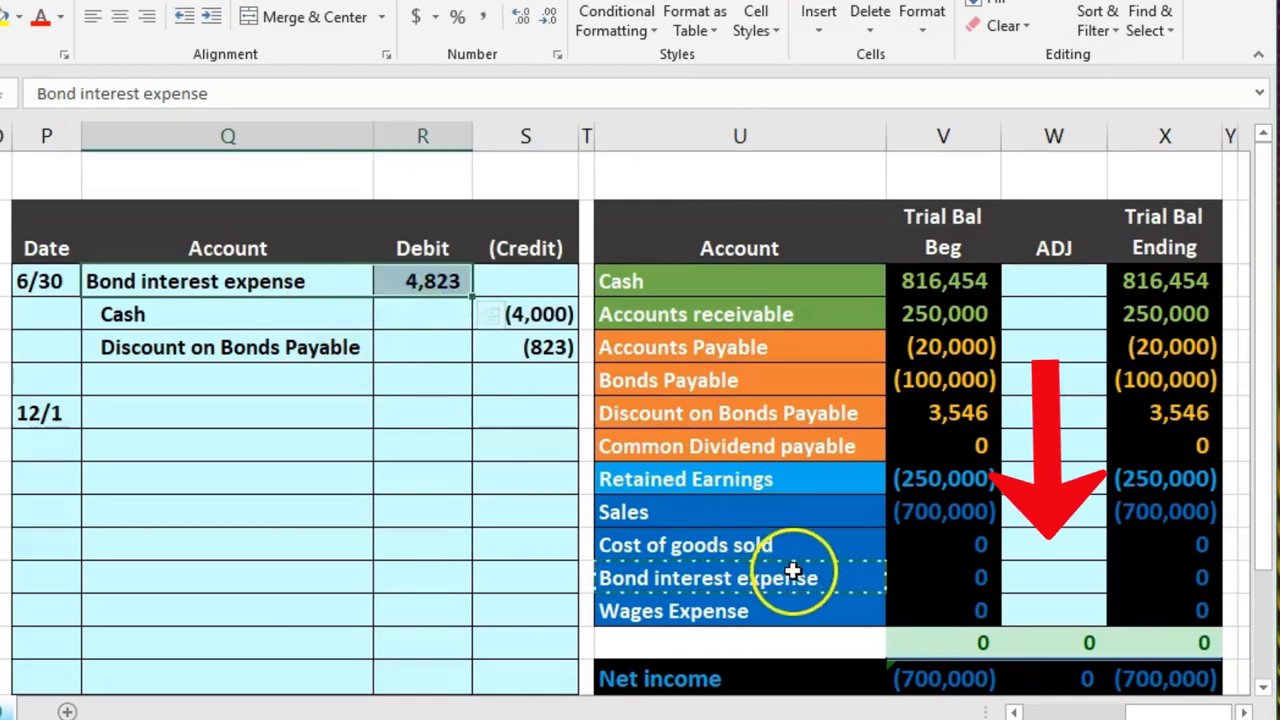
{"action": "left_click_drag", "start_coordinate": [814, 575], "coordinate": [907, 571]}
{"action": "left_click", "coordinate": [1038, 577]}
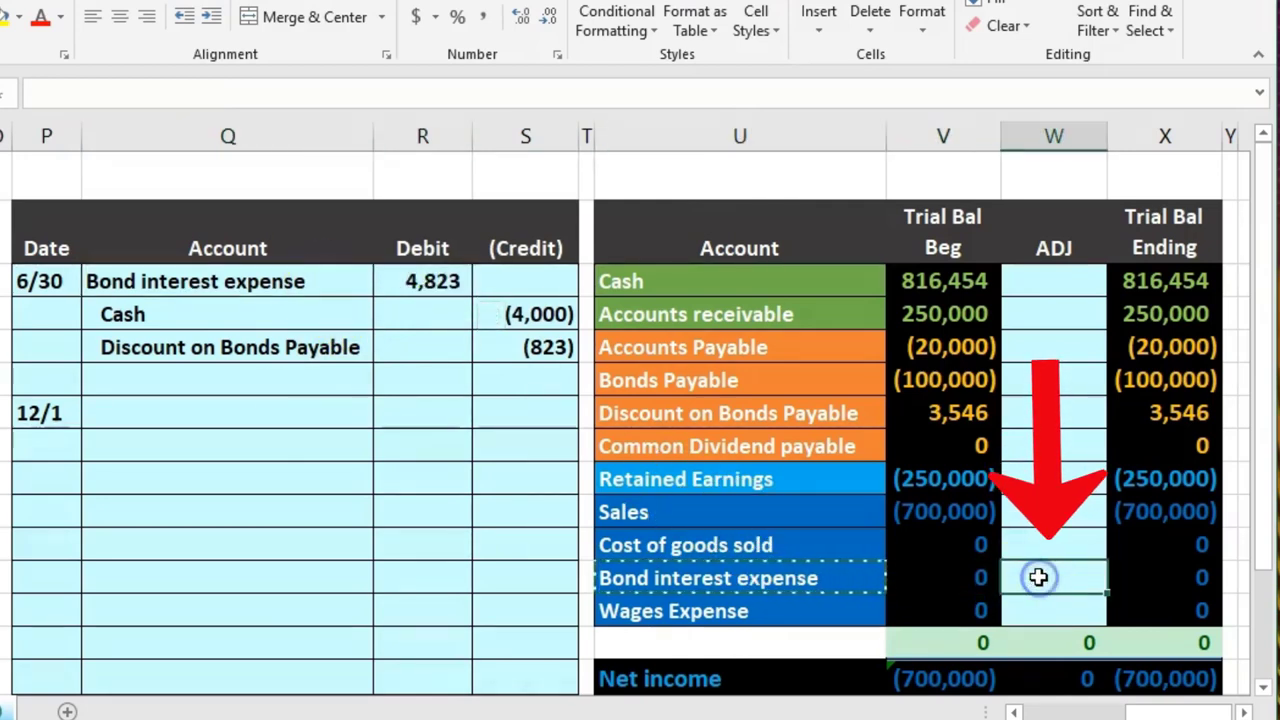
{"action": "type", "text": "="}
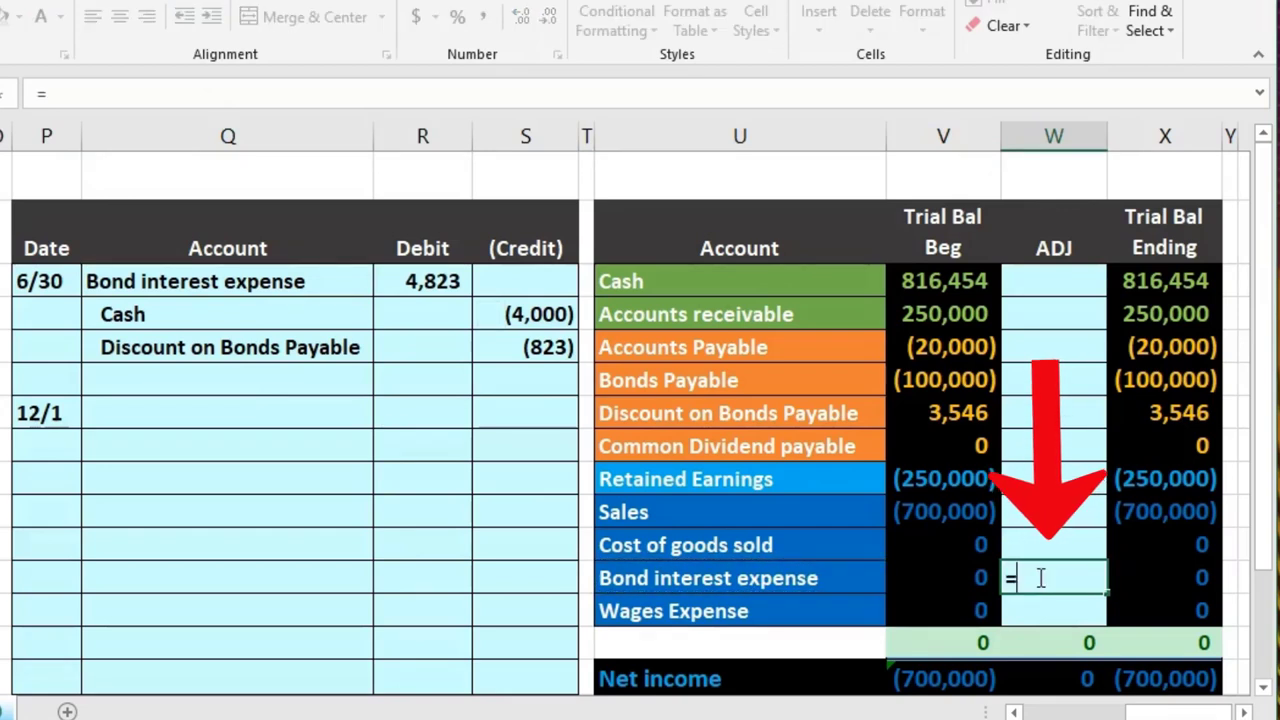
{"action": "left_click", "coordinate": [444, 281]}
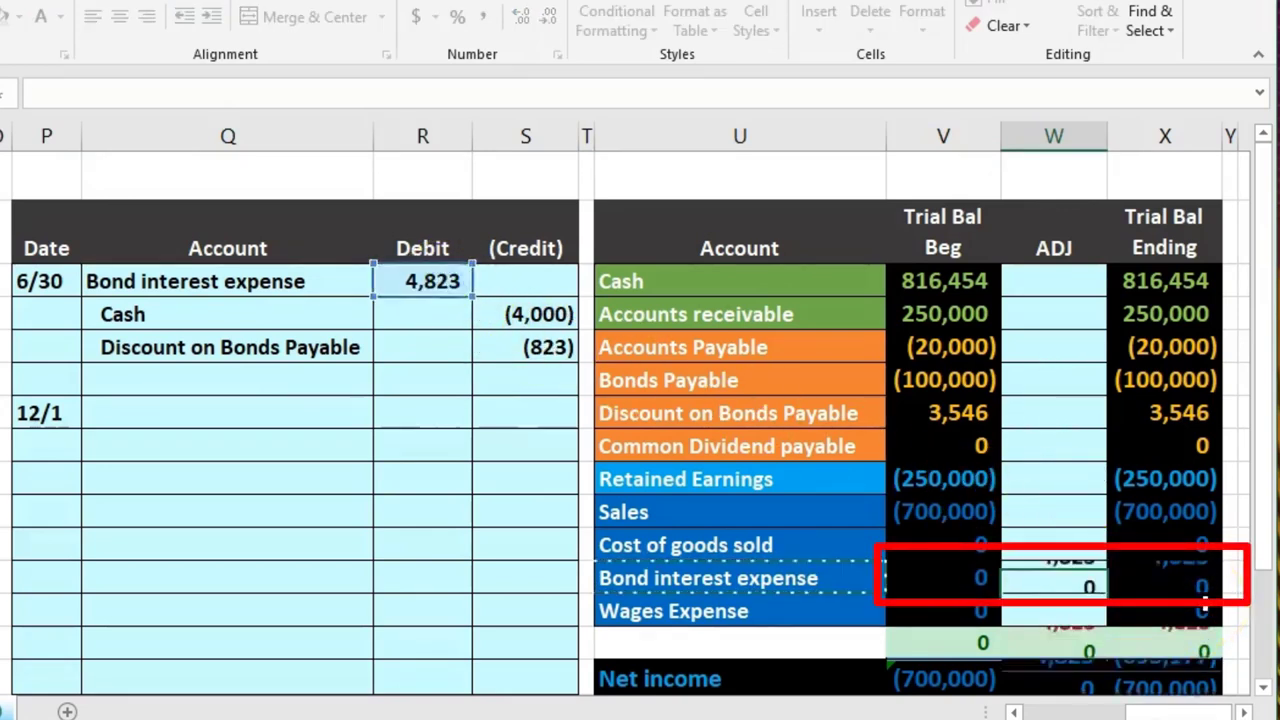
{"action": "key", "text": "Return"}
{"action": "left_click", "coordinate": [1198, 636]}
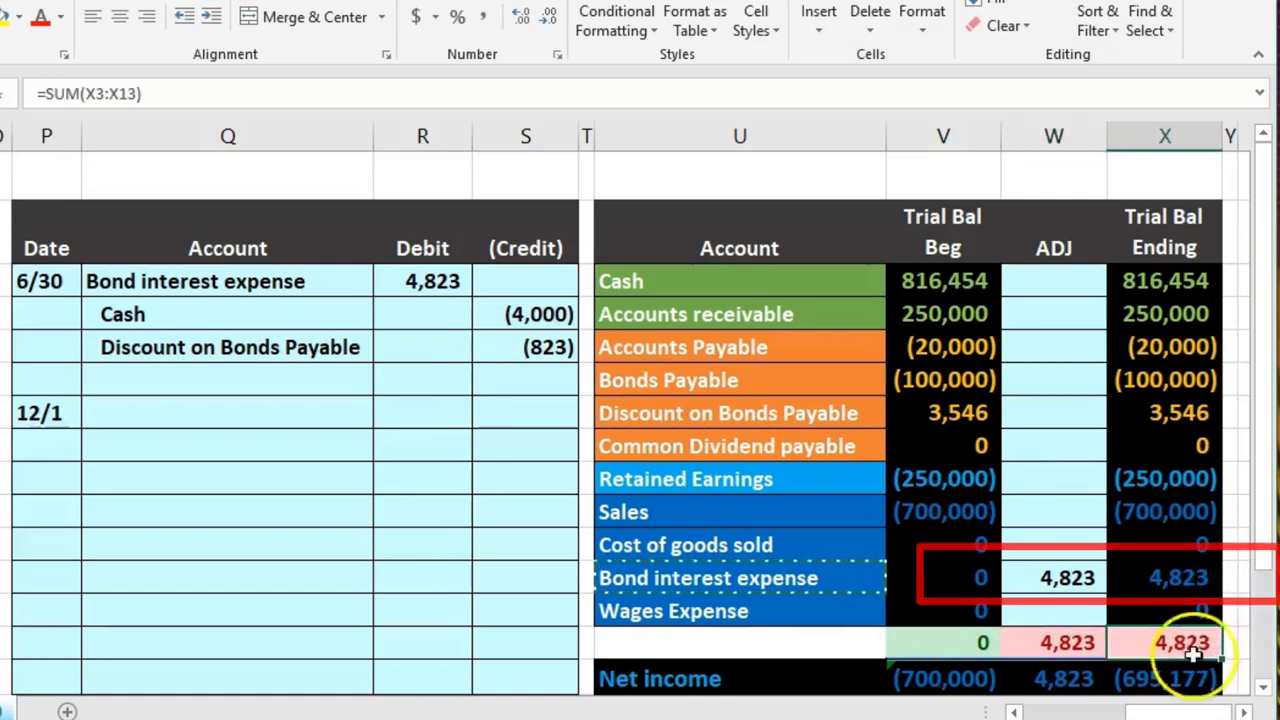
{"action": "left_click", "coordinate": [1184, 676]}
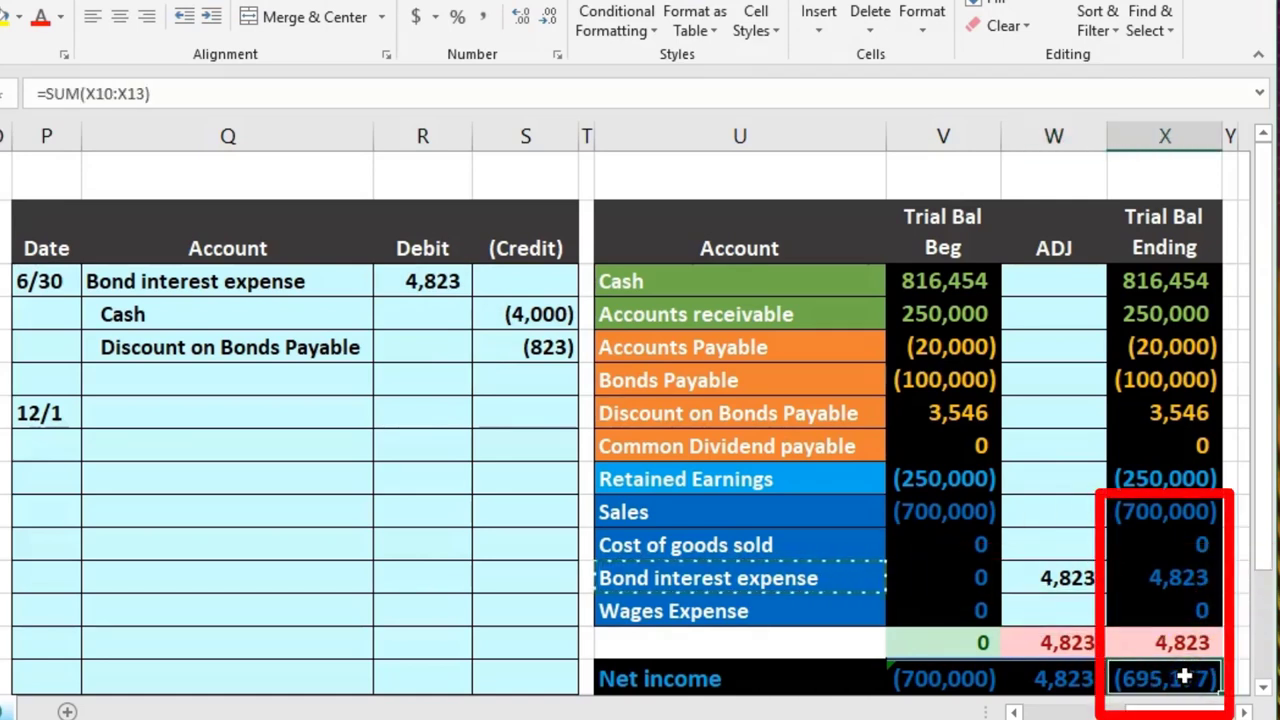
{"action": "double_click", "coordinate": [1184, 677]}
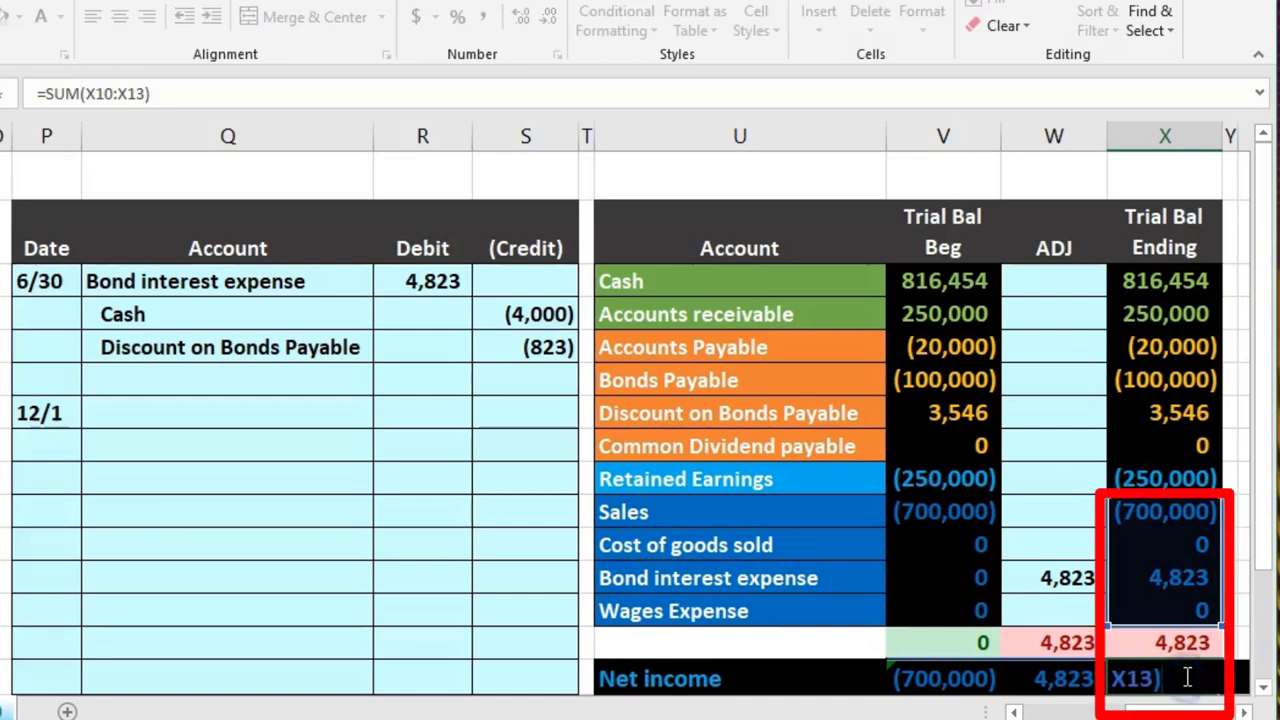
{"action": "key", "text": "Return"}
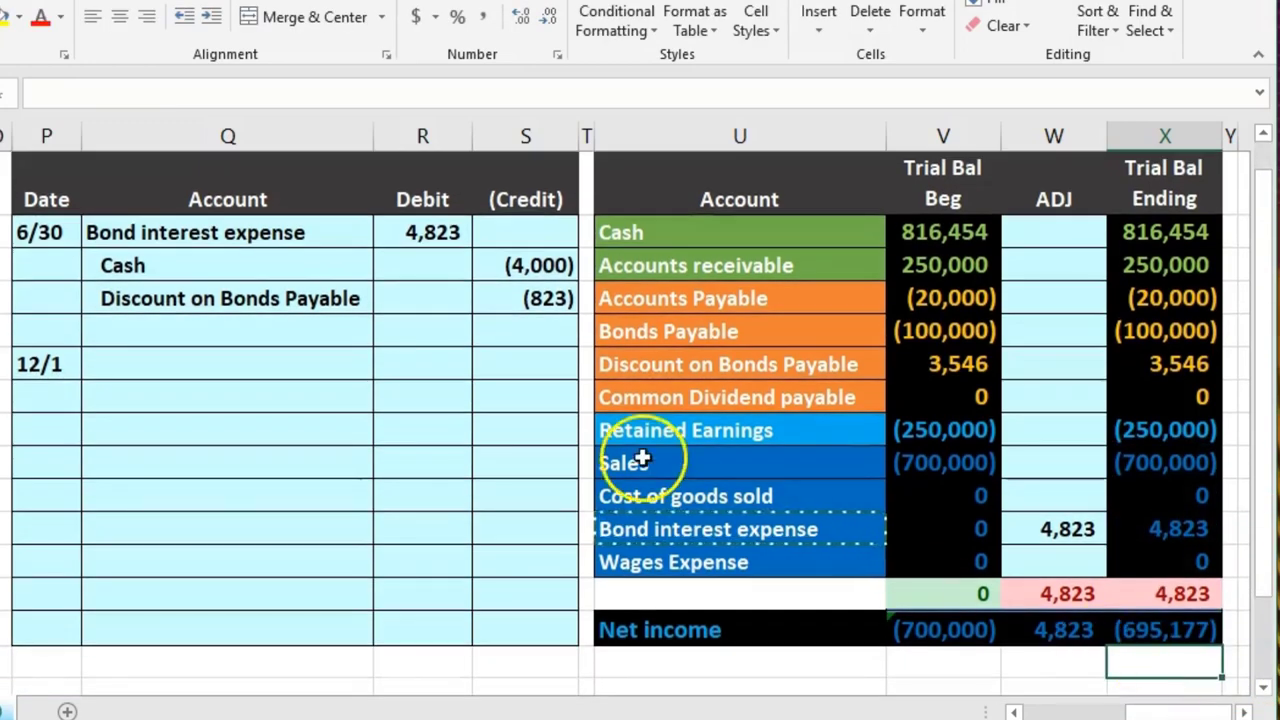
Step: Post the 6/30 Cash credit to the trial balance by entering =S4 in Cash's ADJ cell
{"action": "left_click_drag", "start_coordinate": [355, 268], "coordinate": [471, 266]}
{"action": "scroll", "coordinate": [546, 394], "scroll_direction": "up", "scroll_amount": 1}
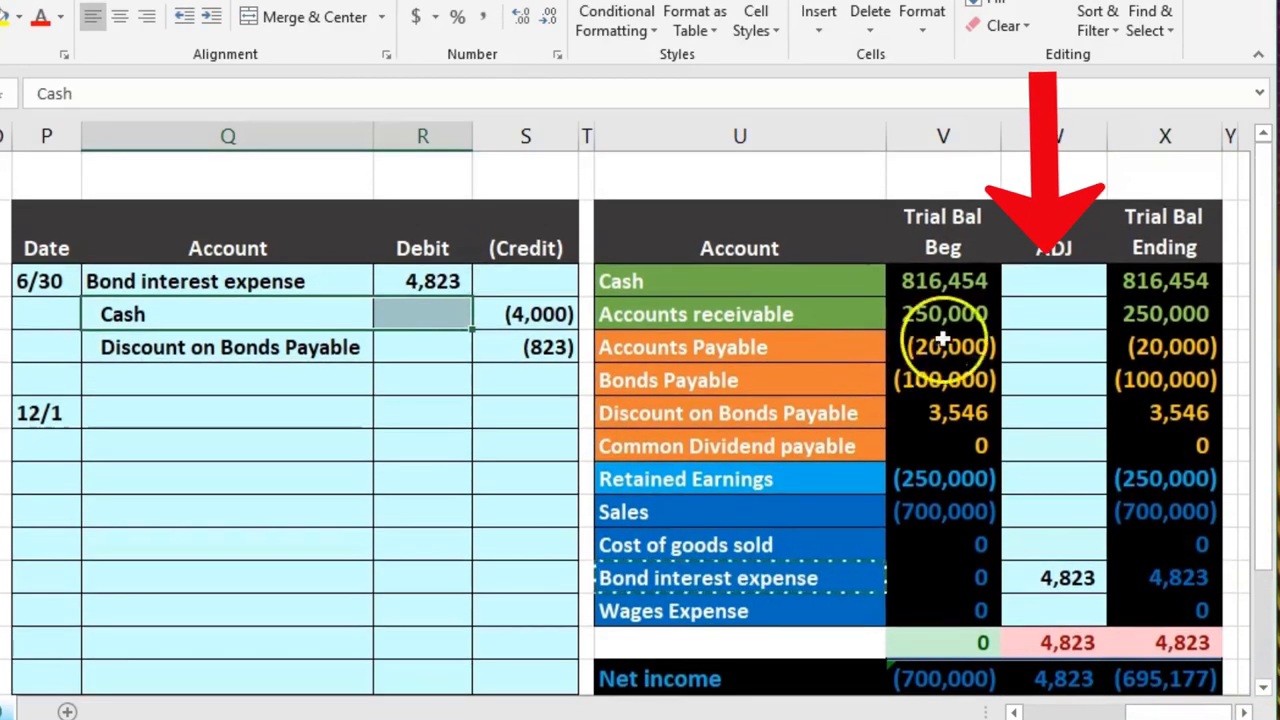
{"action": "left_click", "coordinate": [1041, 283]}
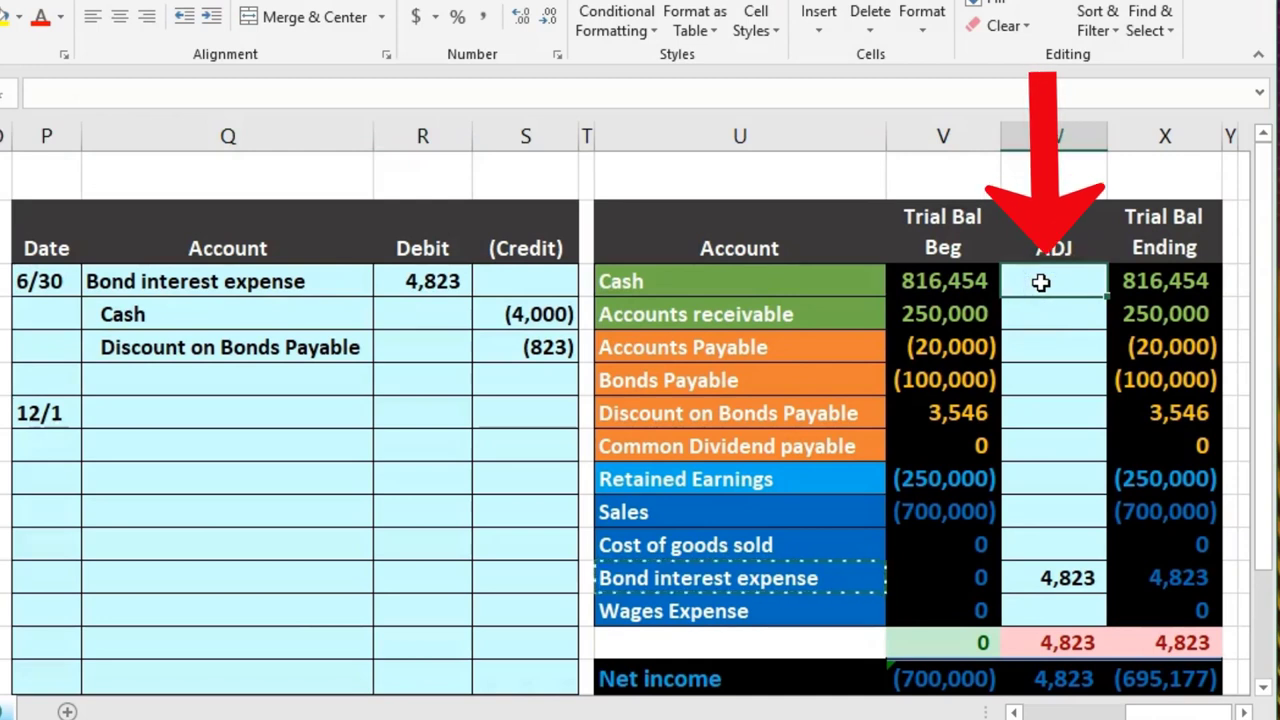
{"action": "type", "text": "="}
{"action": "left_click", "coordinate": [546, 324]}
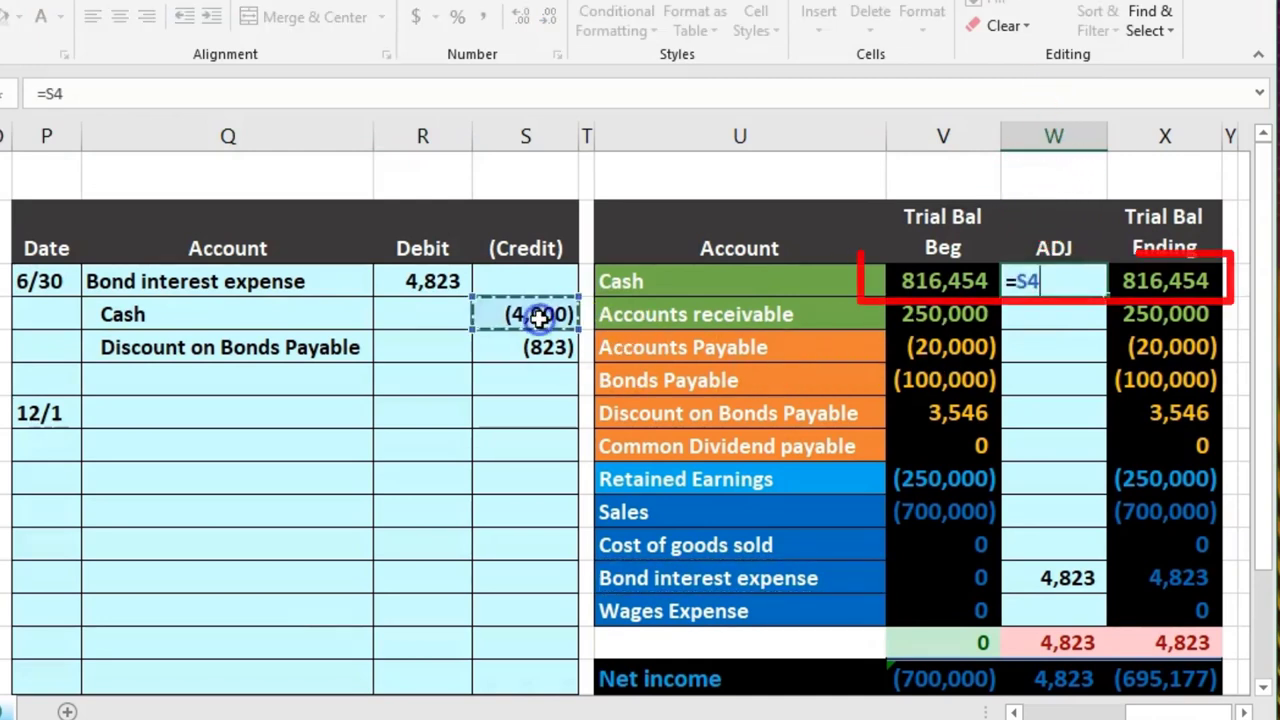
{"action": "key", "text": "Return"}
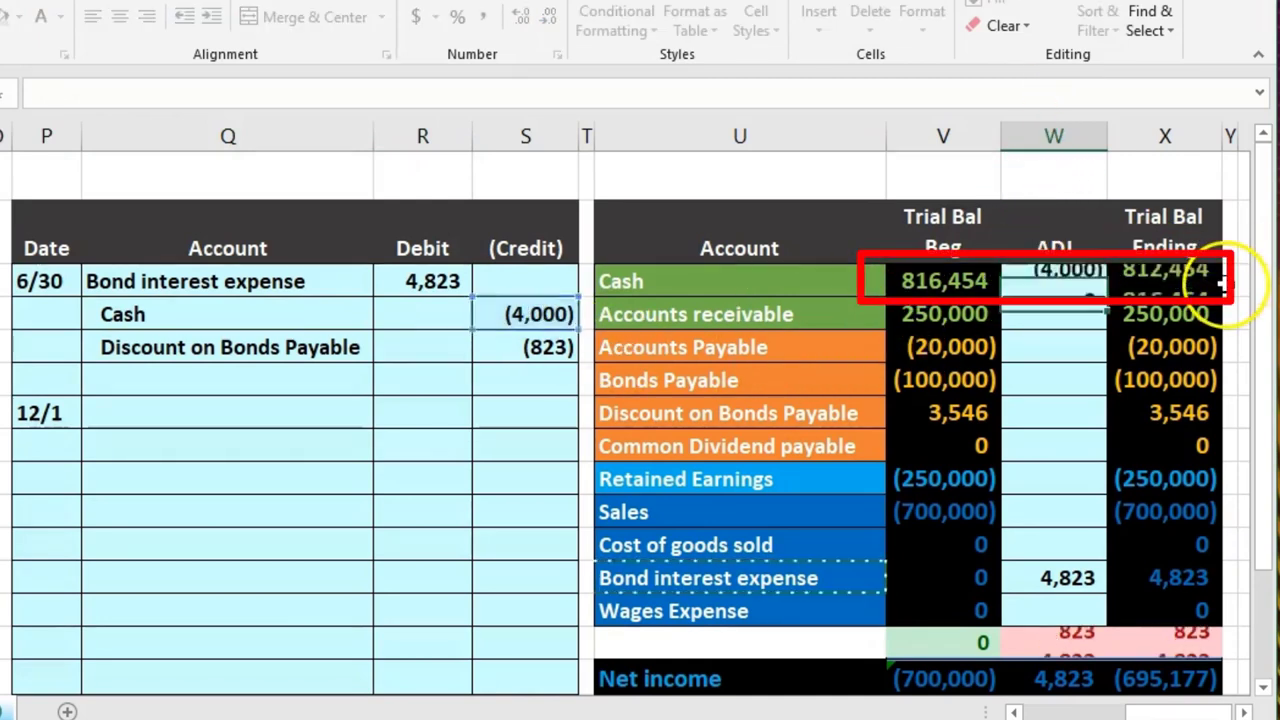
Step: Post the 6/30 discount credit to the trial balance by entering =S5 in the ADJ cell for Discount on Bonds Payable
{"action": "left_click_drag", "start_coordinate": [340, 348], "coordinate": [442, 344]}
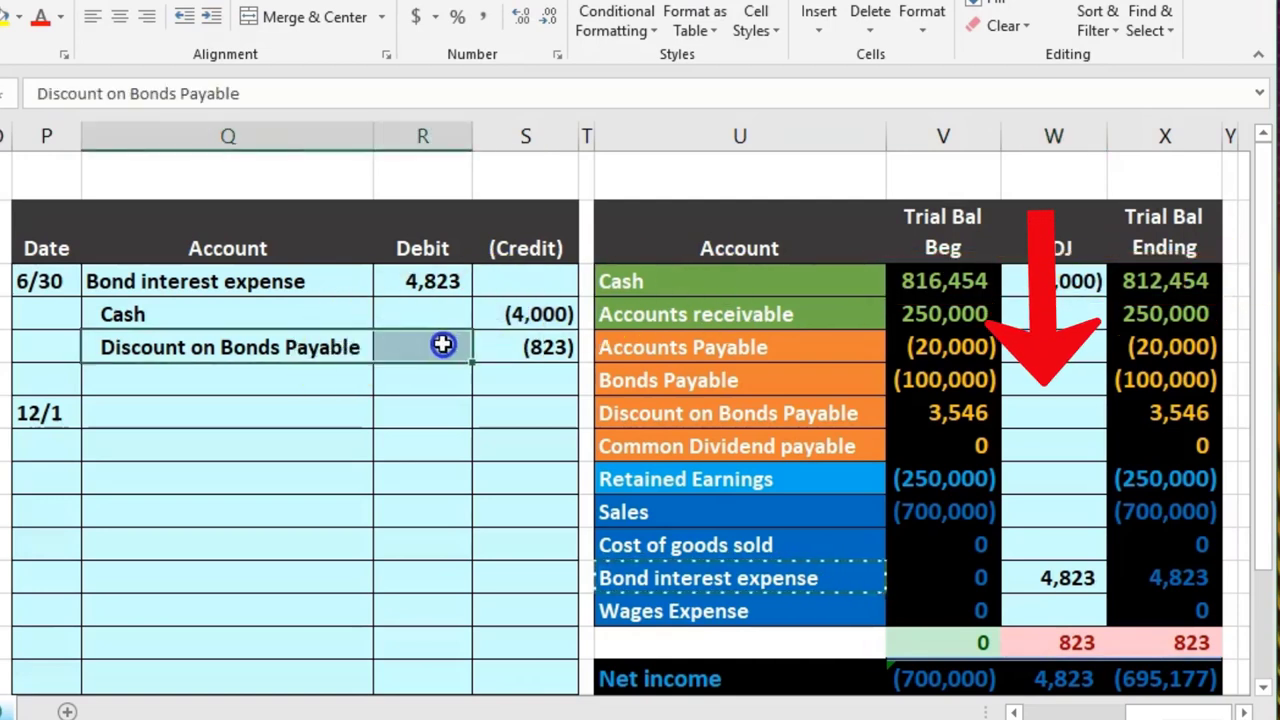
{"action": "left_click", "coordinate": [1020, 412]}
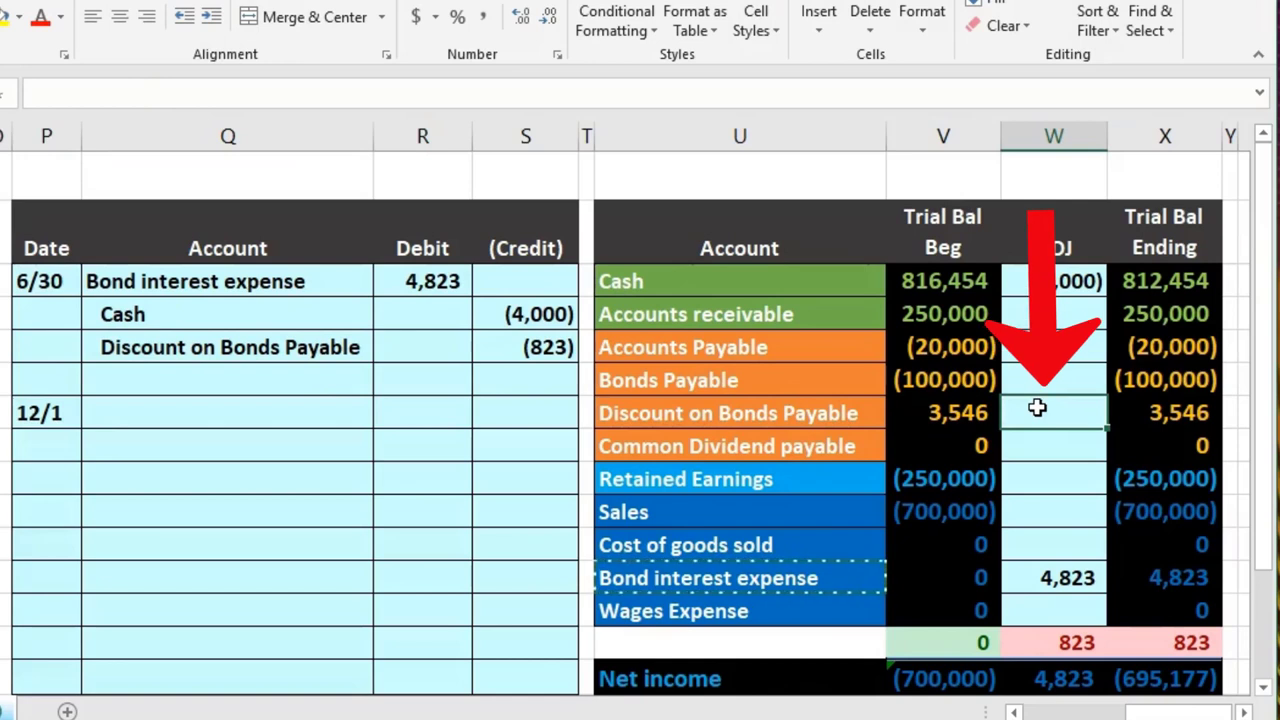
{"action": "type", "text": "="}
{"action": "left_click", "coordinate": [560, 349]}
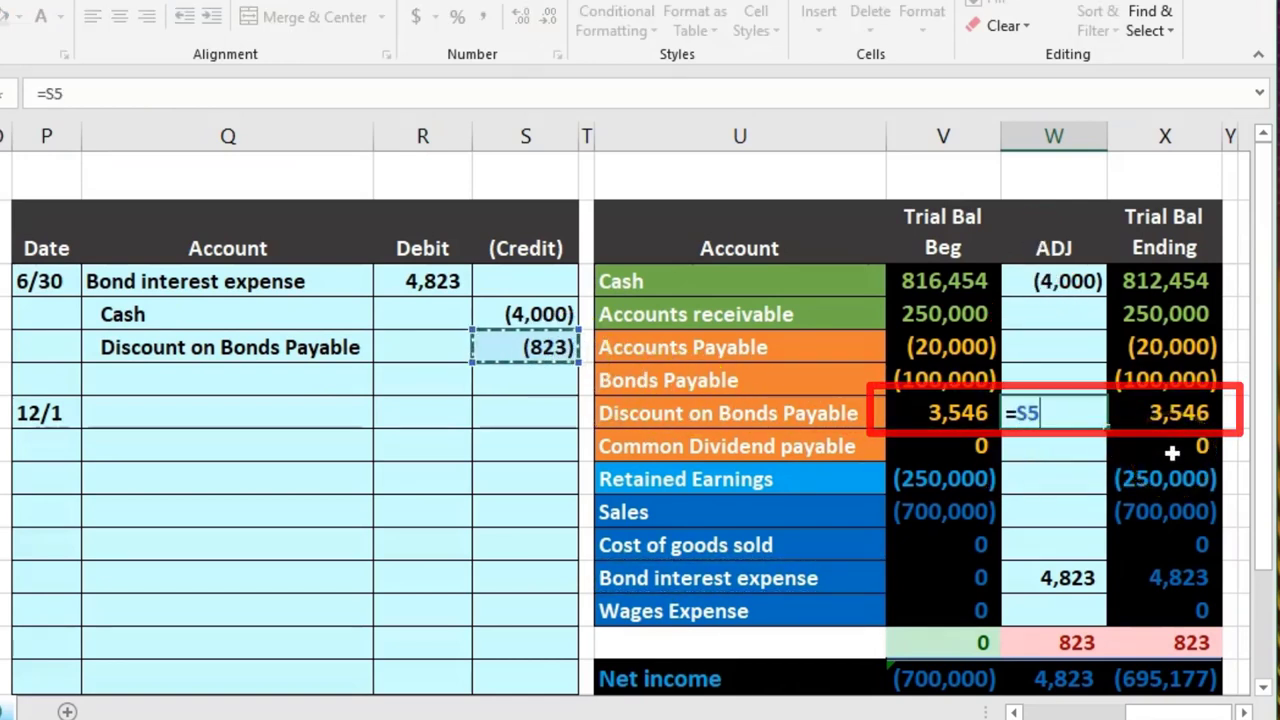
{"action": "key", "text": "Return"}
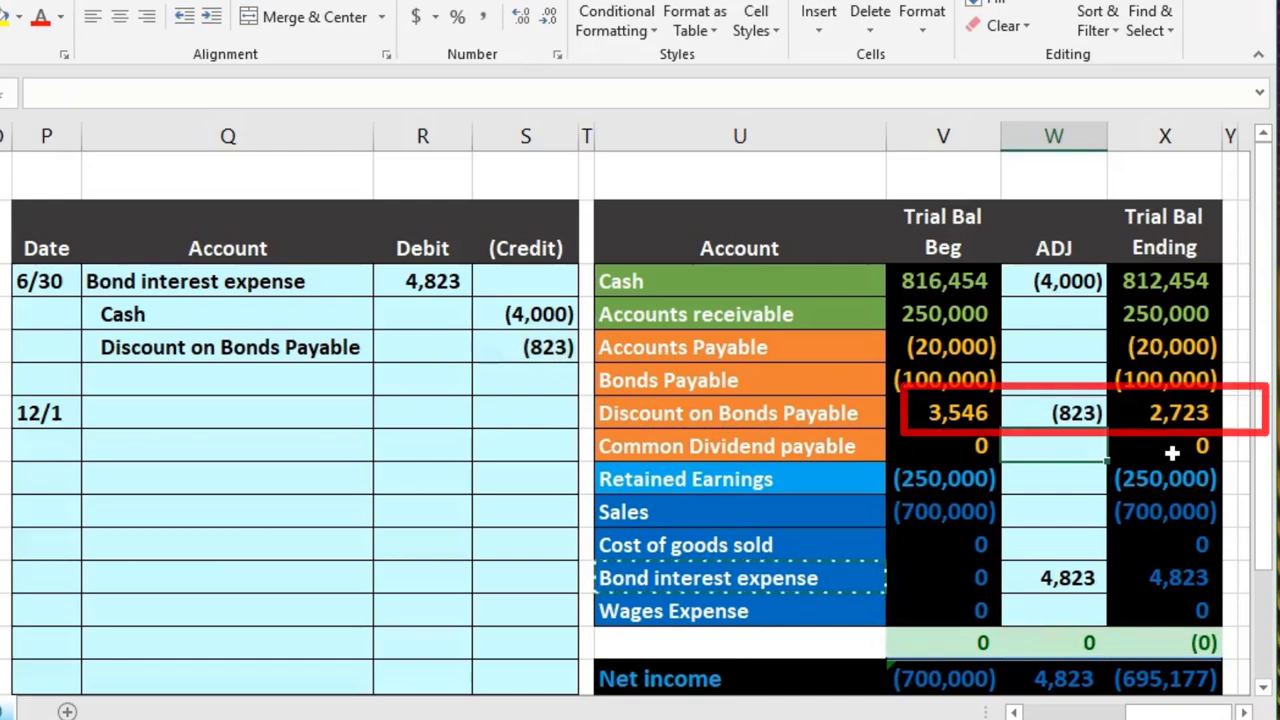
Step: Compare period 1's Unamortized Discount and Carrying Value with the ending Bonds Payable and Discount on Bonds Payable balances in the trial balance
{"action": "left_click", "coordinate": [1013, 712]}
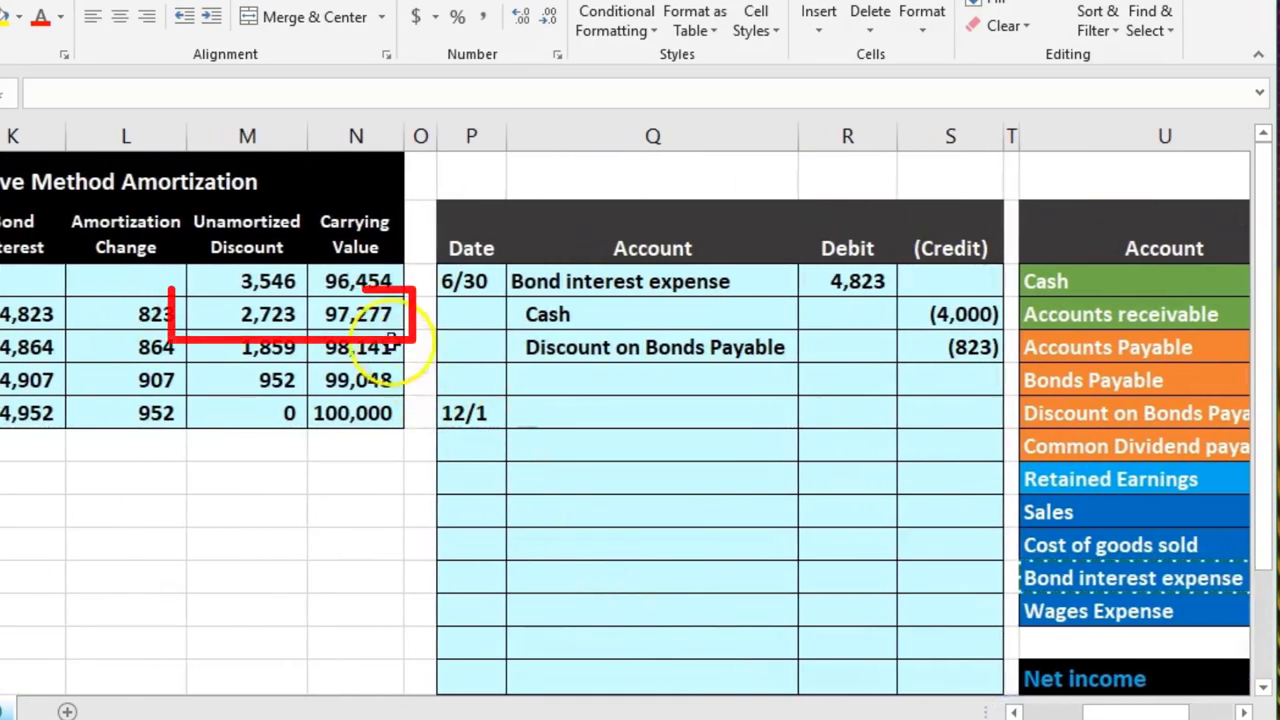
{"action": "left_click", "coordinate": [362, 314]}
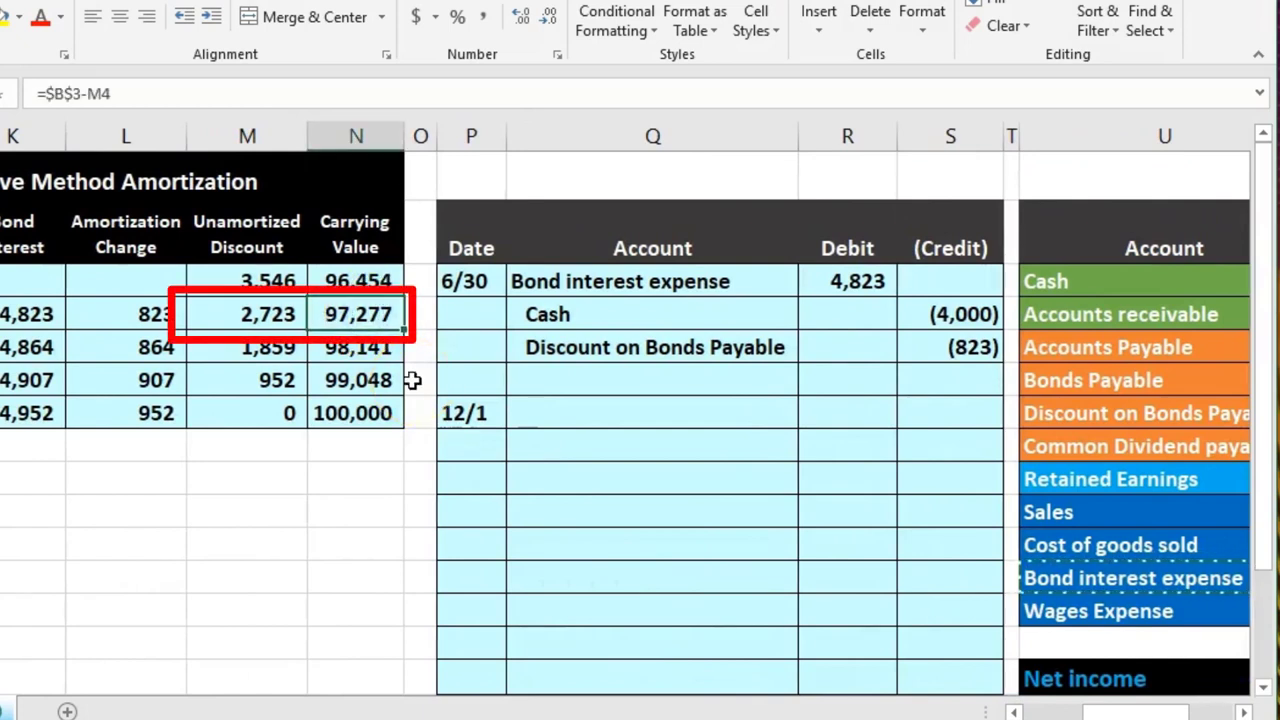
{"action": "left_click", "coordinate": [265, 312]}
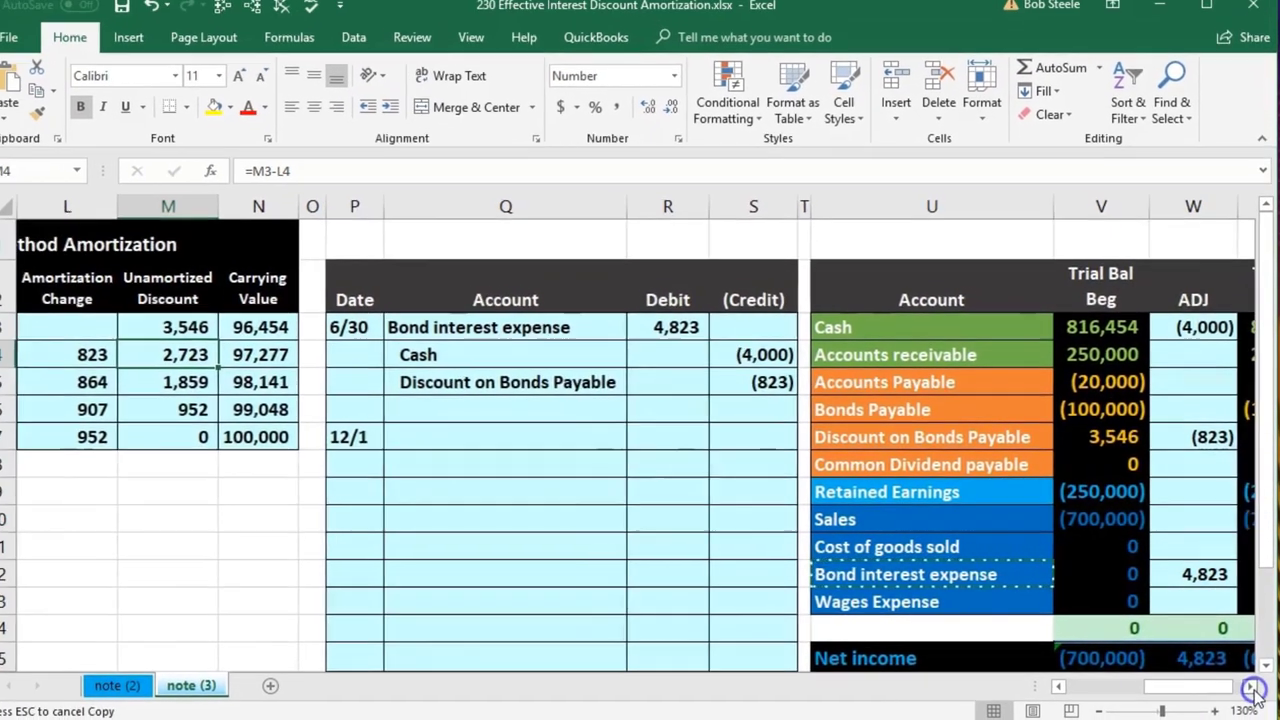
{"action": "left_click", "coordinate": [1247, 708]}
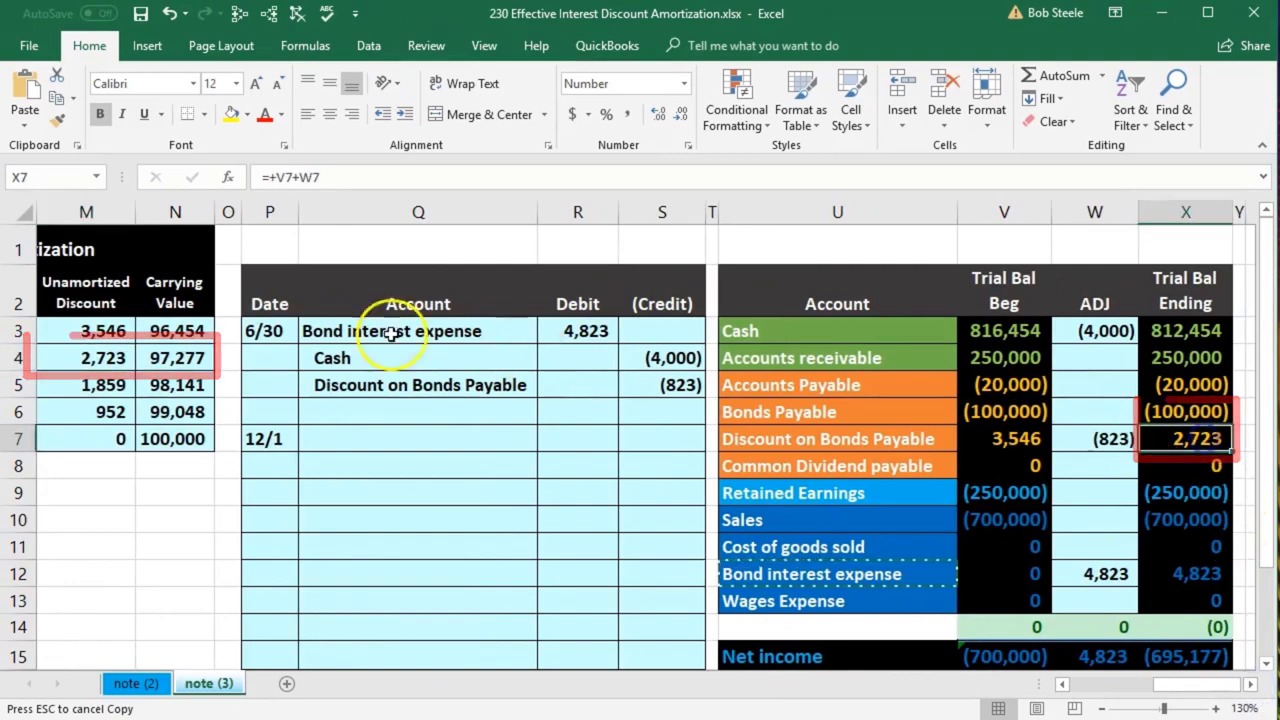
{"action": "left_click_drag", "start_coordinate": [1181, 421], "coordinate": [1183, 440]}
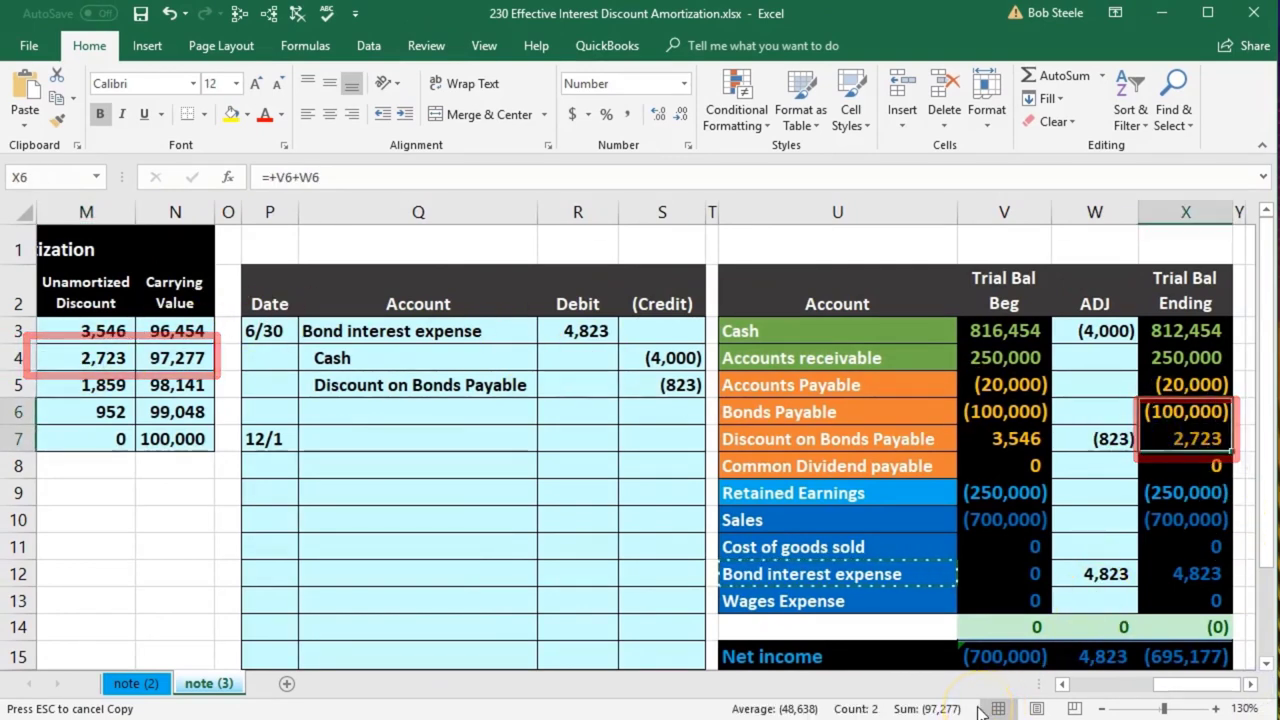
Step: Highlight the period 2 row of the Effective Method Amortization table with the light green standard fill colour
{"action": "scroll", "coordinate": [1178, 697], "scroll_direction": "left", "scroll_amount": 4}
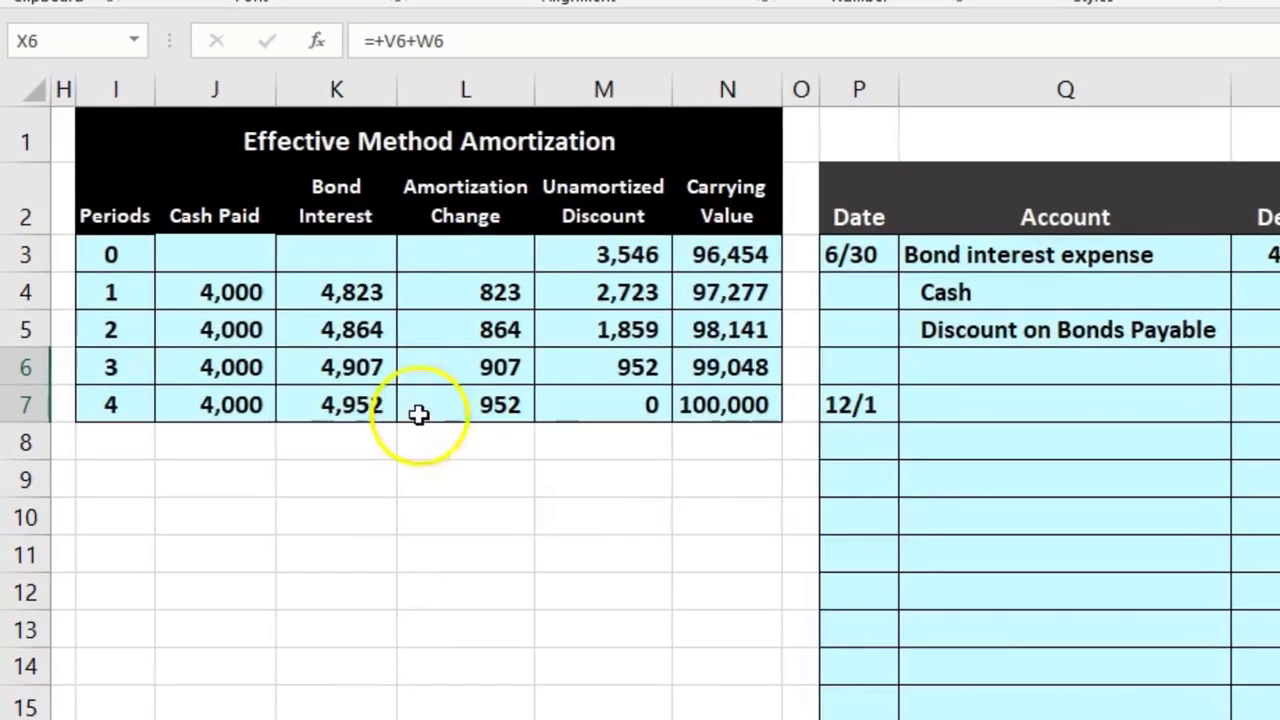
{"action": "left_click_drag", "start_coordinate": [127, 333], "coordinate": [705, 330]}
{"action": "right_click", "coordinate": [721, 326]}
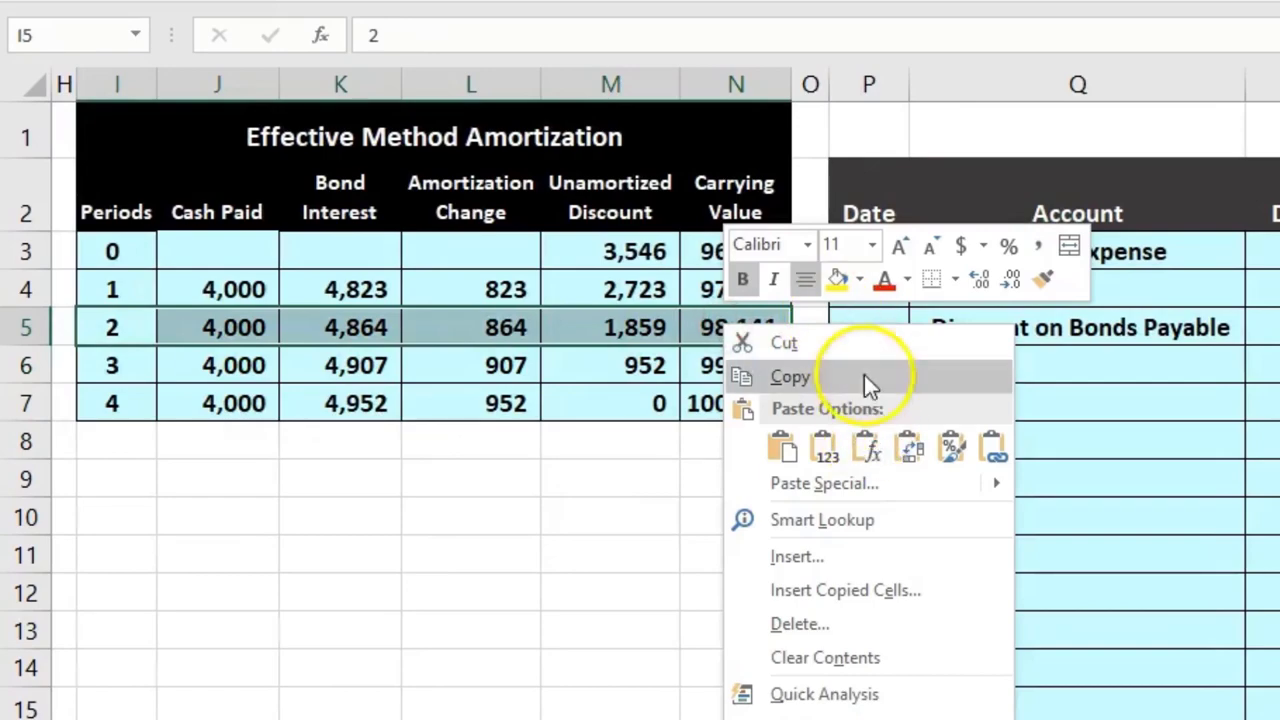
{"action": "left_click", "coordinate": [857, 283]}
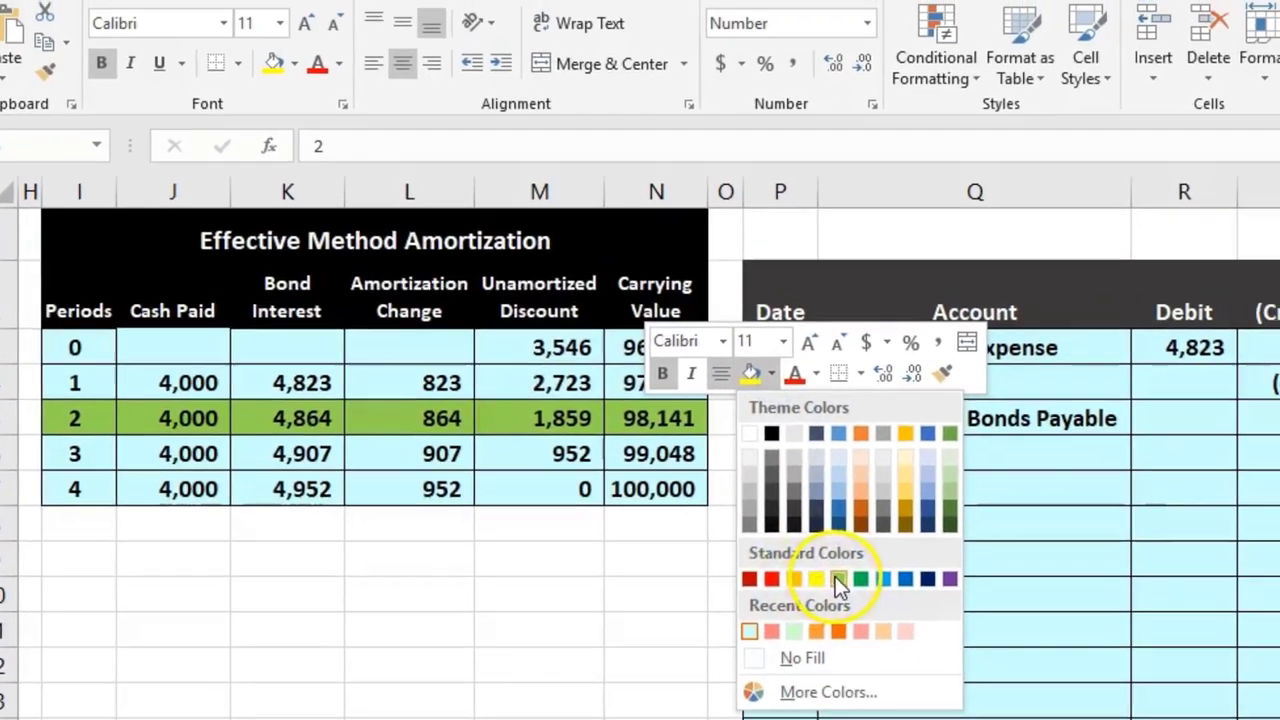
{"action": "left_click", "coordinate": [927, 503]}
{"action": "left_click", "coordinate": [931, 660]}
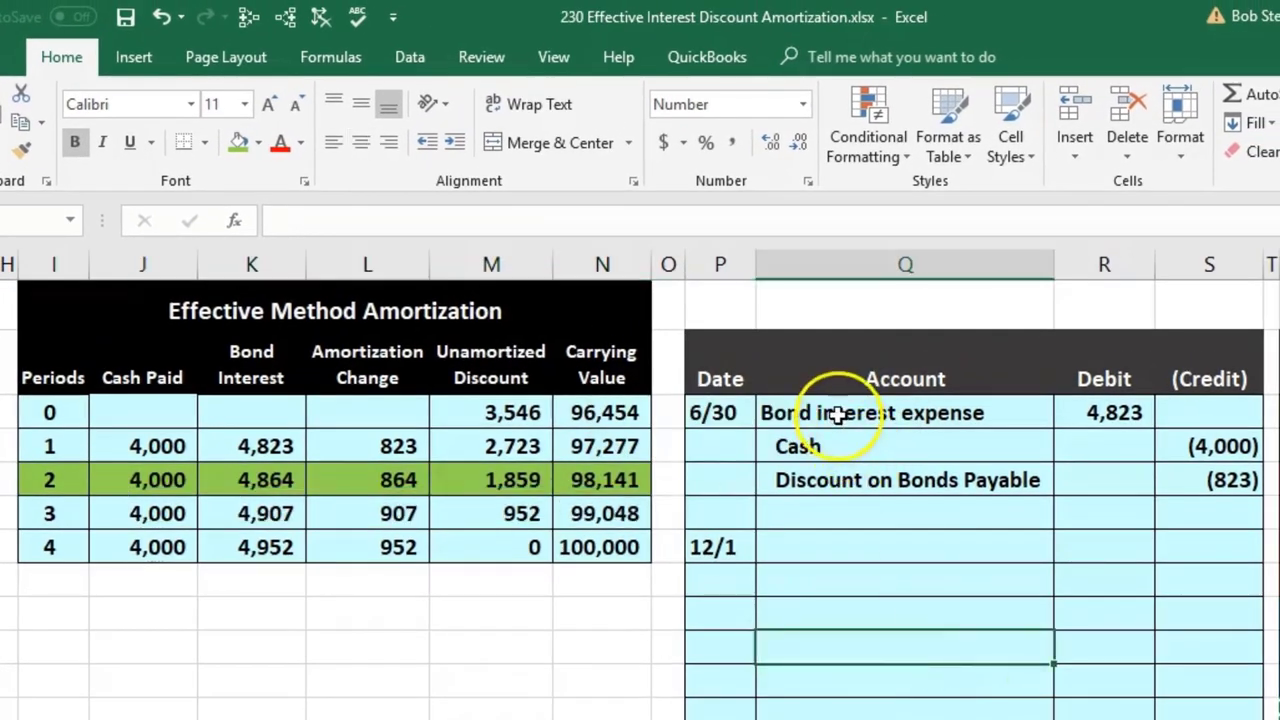
Step: Copy the three account names of the 6/30 entry and paste them as values into the 12/1 entry
{"action": "left_click_drag", "start_coordinate": [838, 415], "coordinate": [834, 480]}
{"action": "right_click", "coordinate": [846, 488]}
{"action": "left_click", "coordinate": [877, 510]}
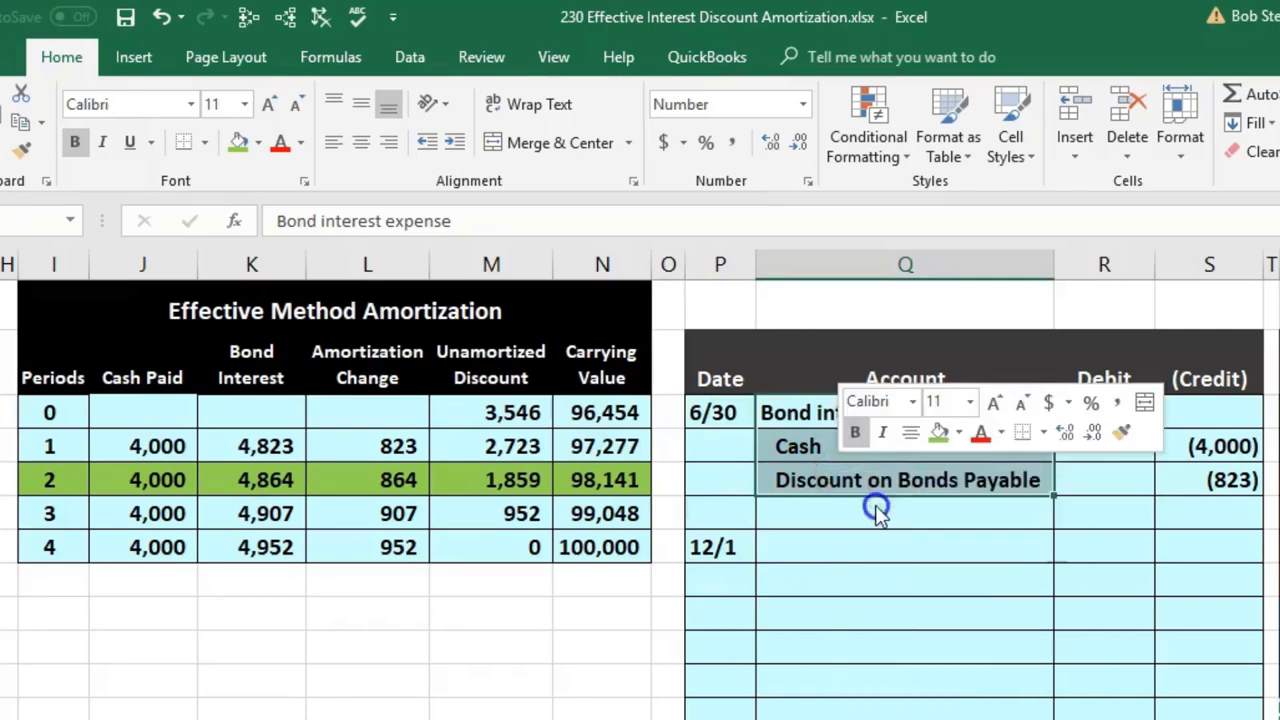
{"action": "left_click", "coordinate": [840, 532]}
{"action": "right_click", "coordinate": [845, 536]}
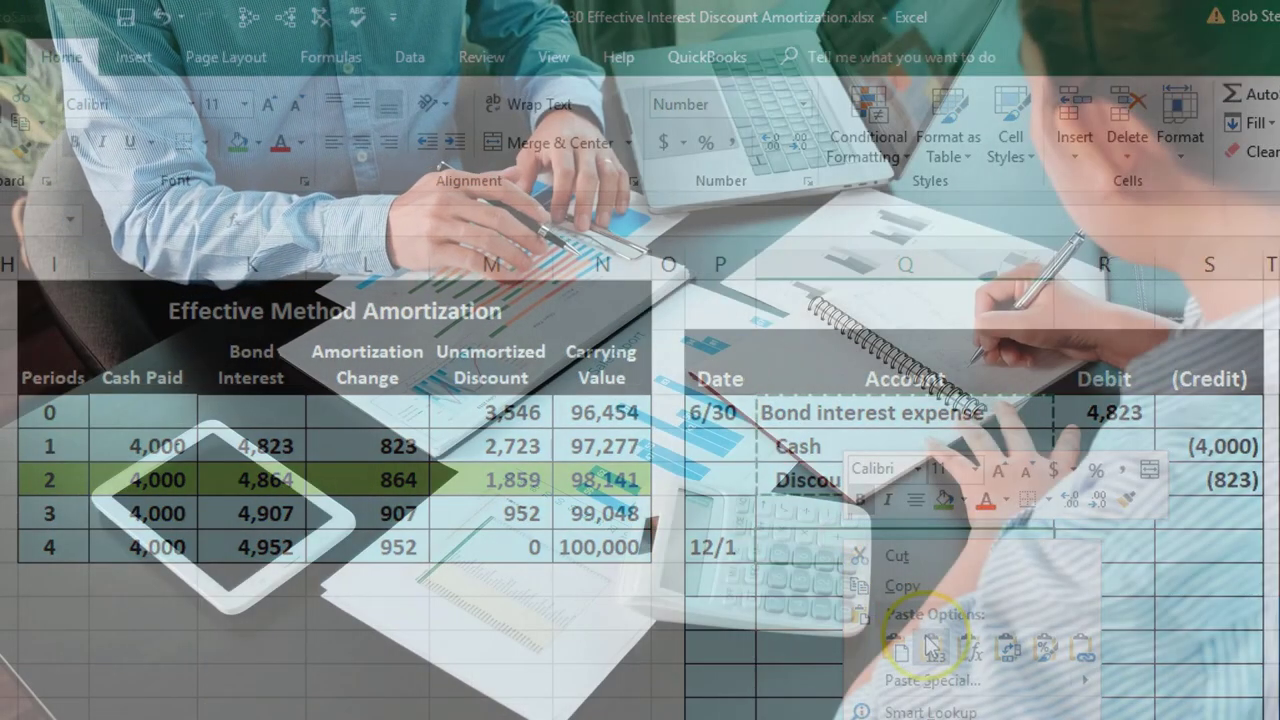
{"action": "left_click", "coordinate": [931, 648]}
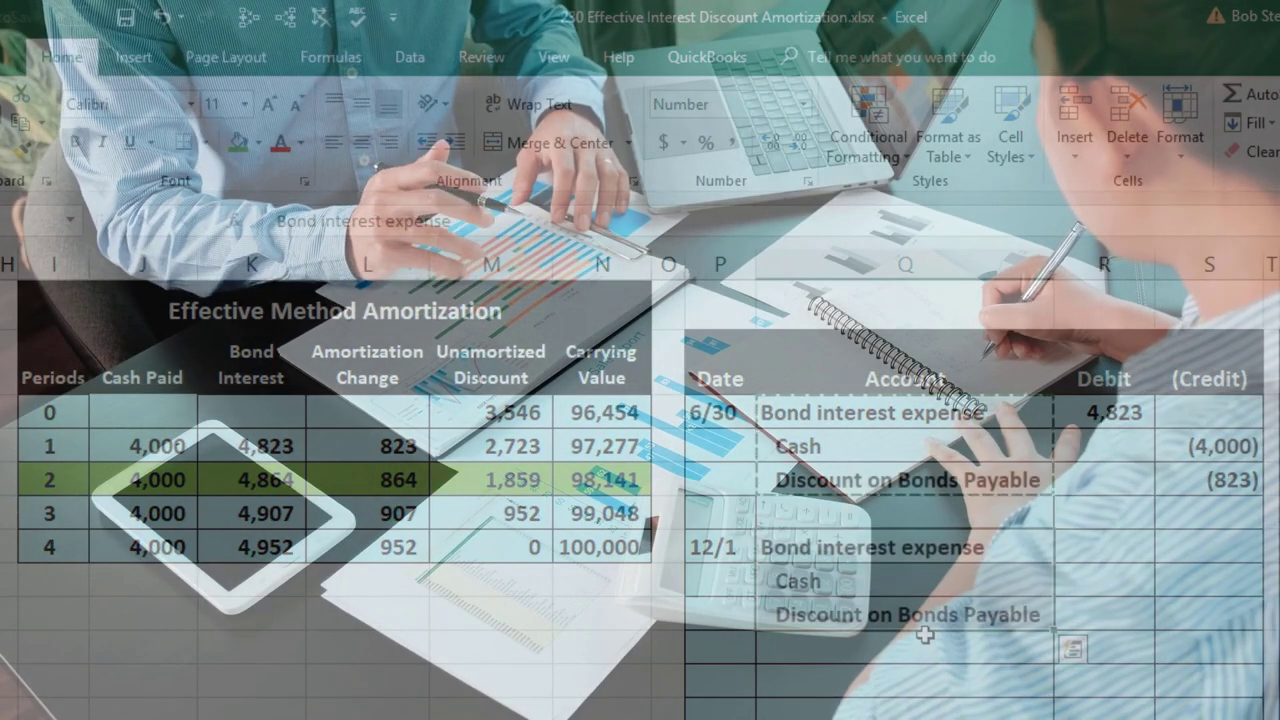
{"action": "left_click", "coordinate": [940, 687]}
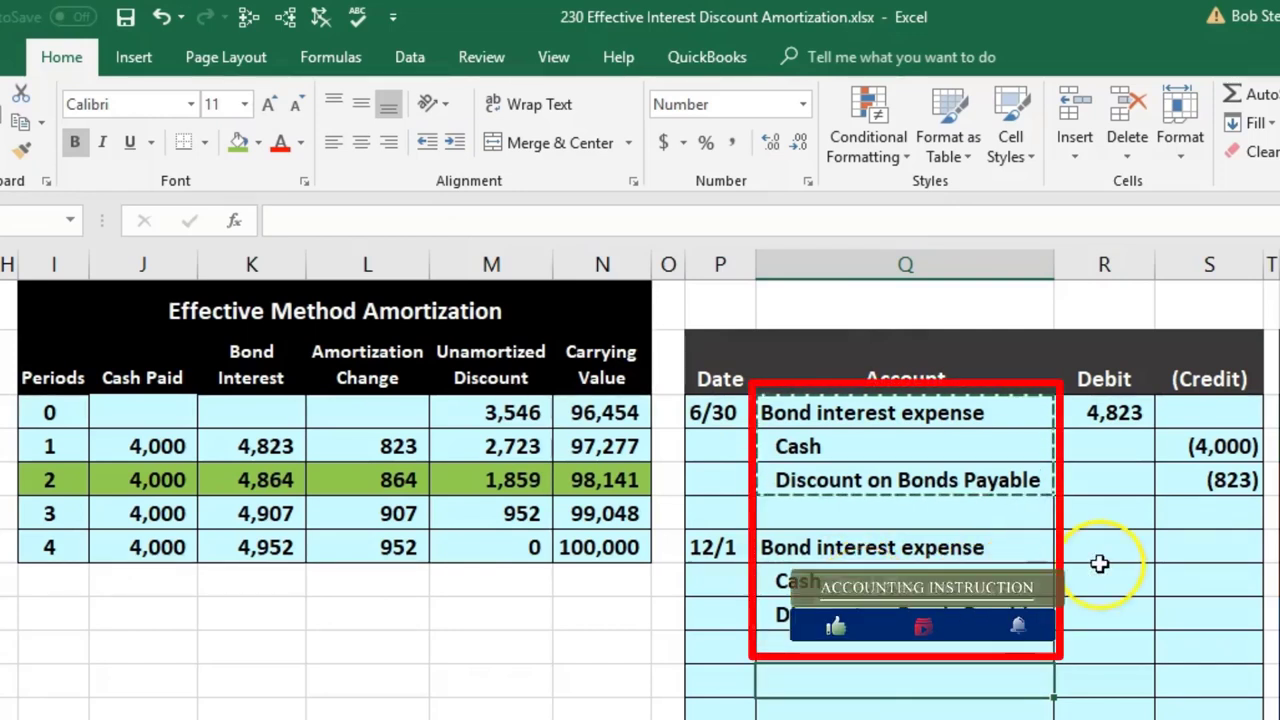
{"action": "left_click", "coordinate": [1183, 575]}
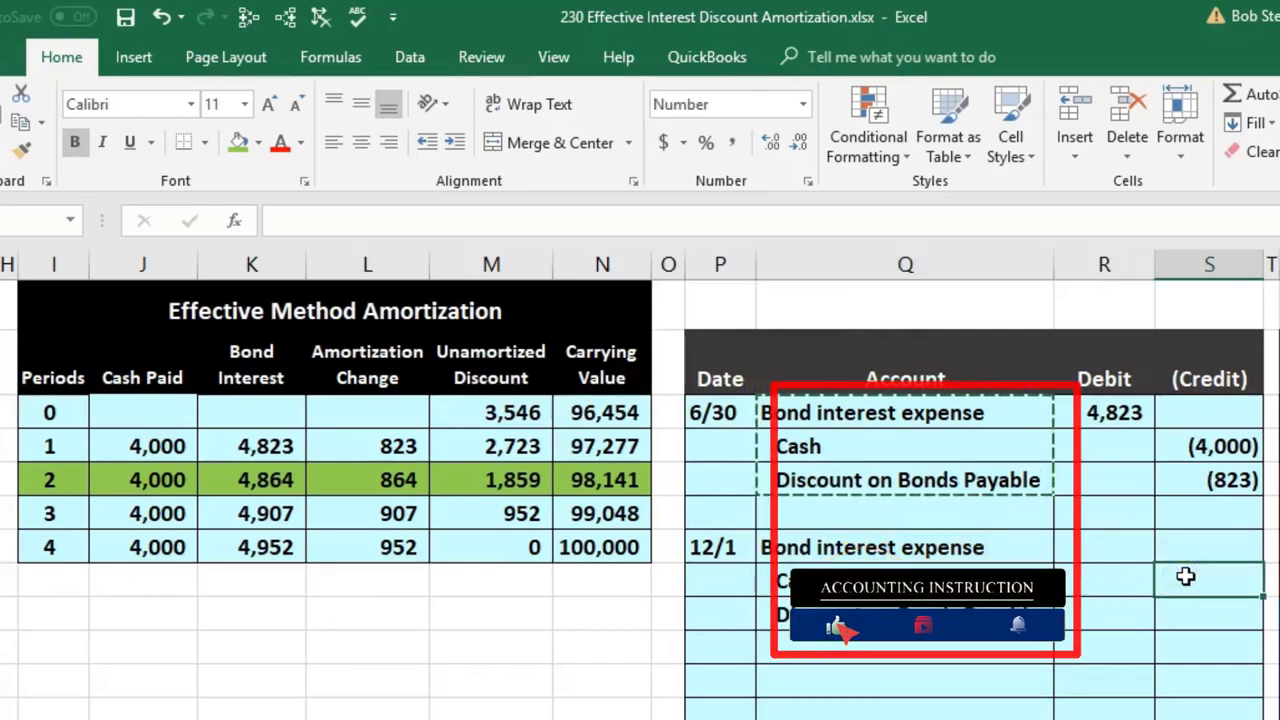
{"action": "type", "text": "="}
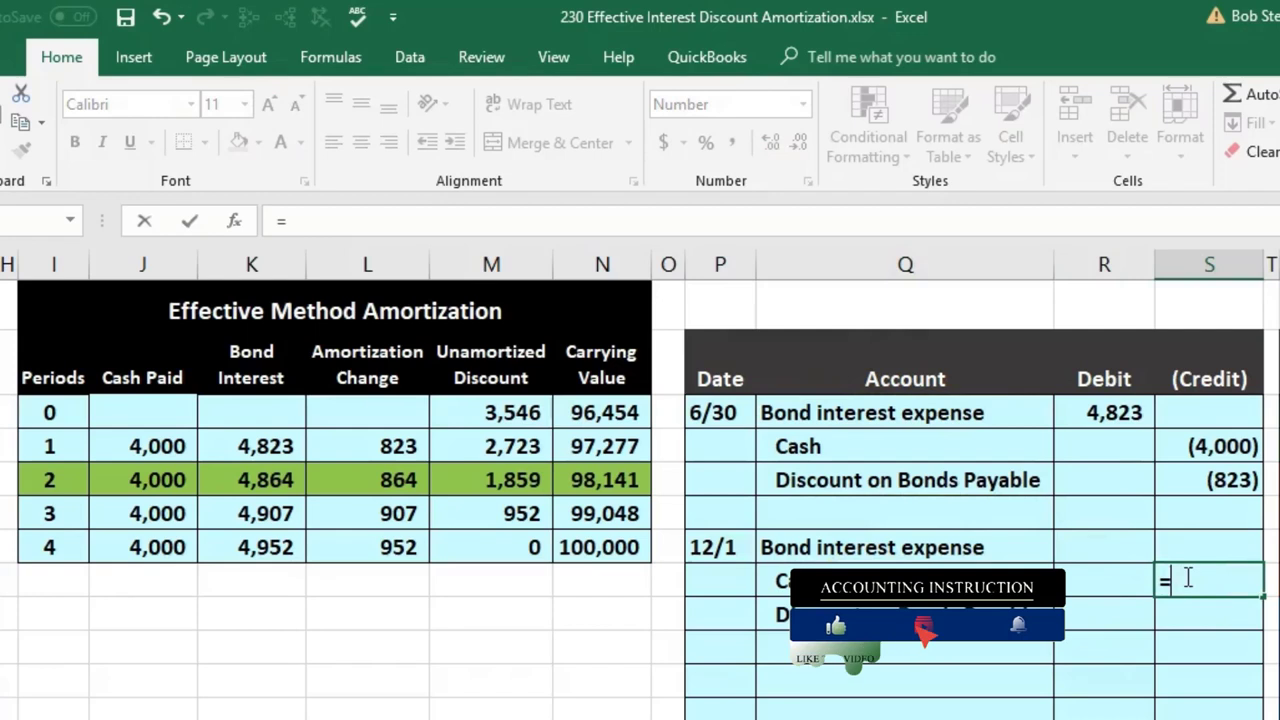
{"action": "left_click", "coordinate": [171, 486]}
{"action": "key", "text": "Return"}
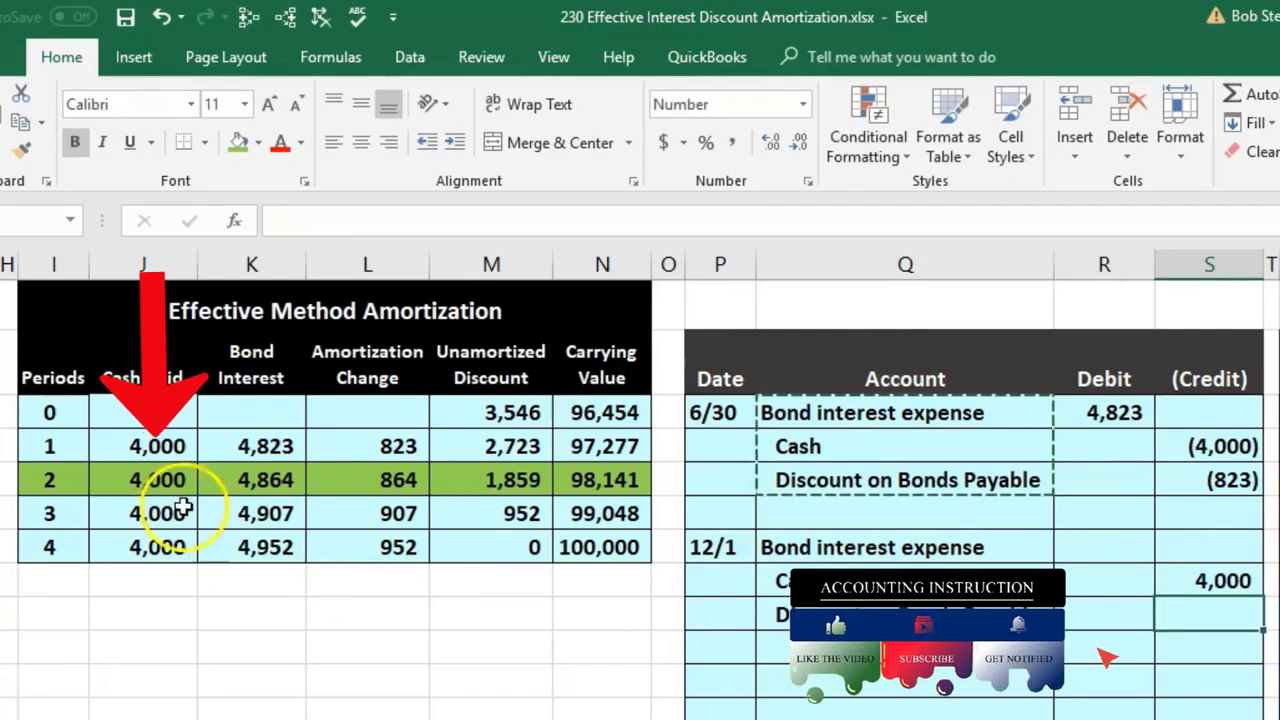
Step: Enter the 12/1 Cash credit as the negative of period 2's Cash Paid, -J5
{"action": "key", "text": "Up"}
{"action": "type", "text": "-"}
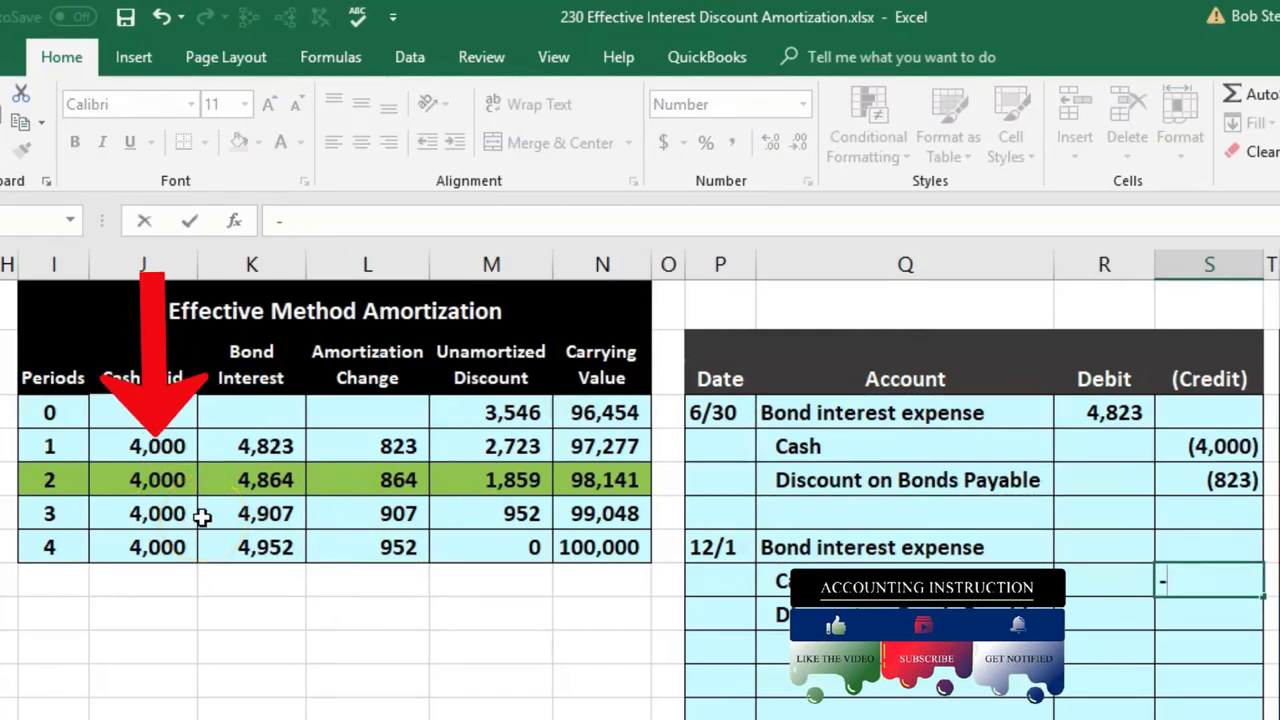
{"action": "left_click", "coordinate": [171, 480]}
{"action": "key", "text": "Return"}
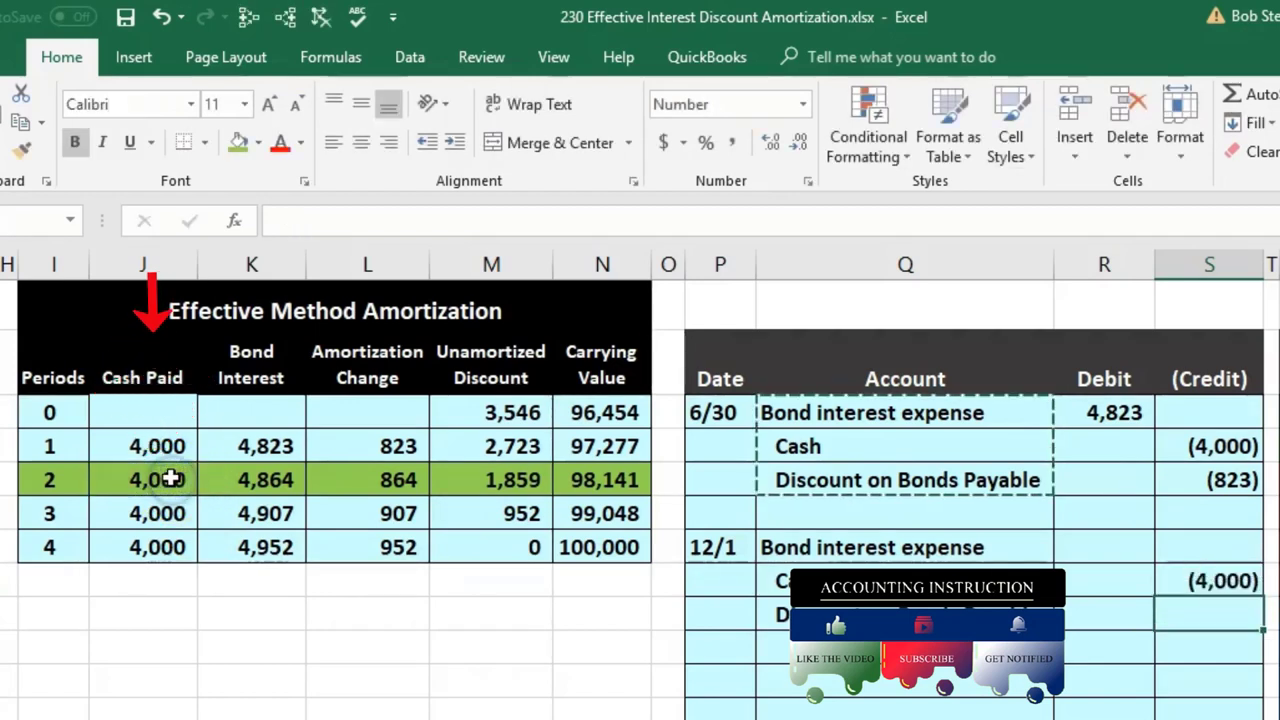
Step: Enter the 12/1 Discount on Bonds Payable credit as the negative of period 2's Amortization Change, -L5
{"action": "type", "text": "-"}
{"action": "left_click", "coordinate": [360, 479]}
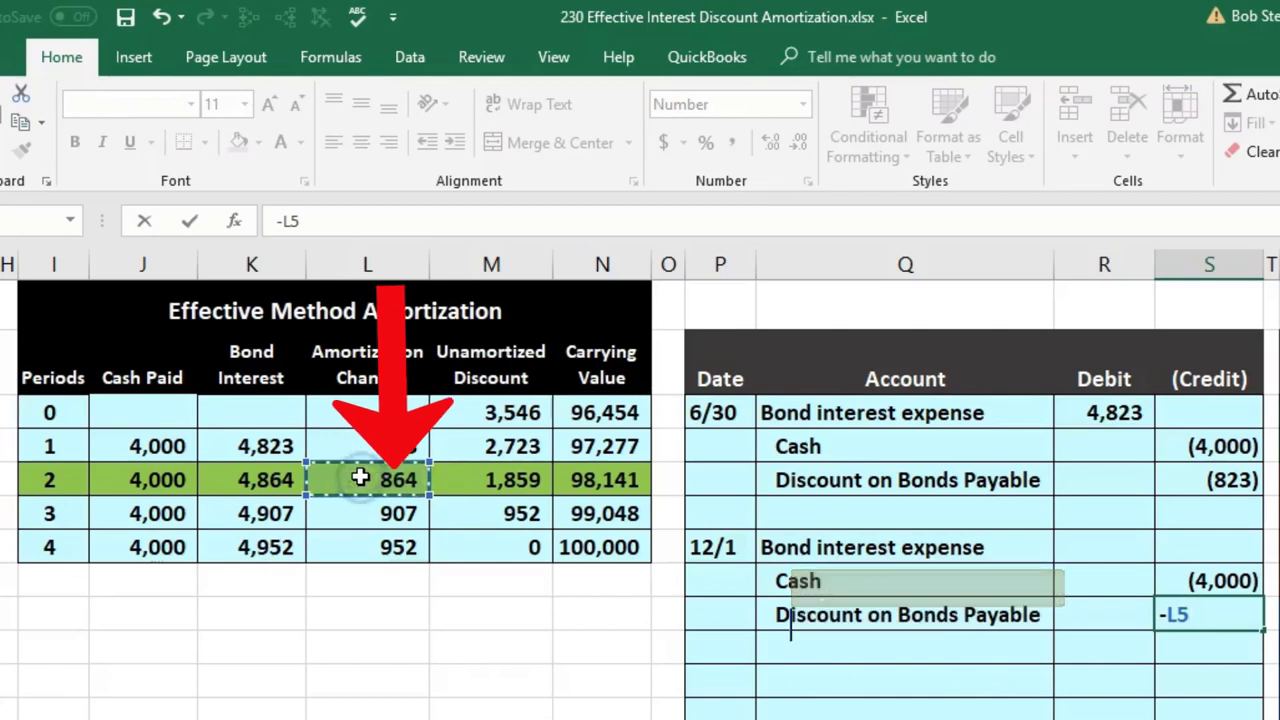
{"action": "key", "text": "Return"}
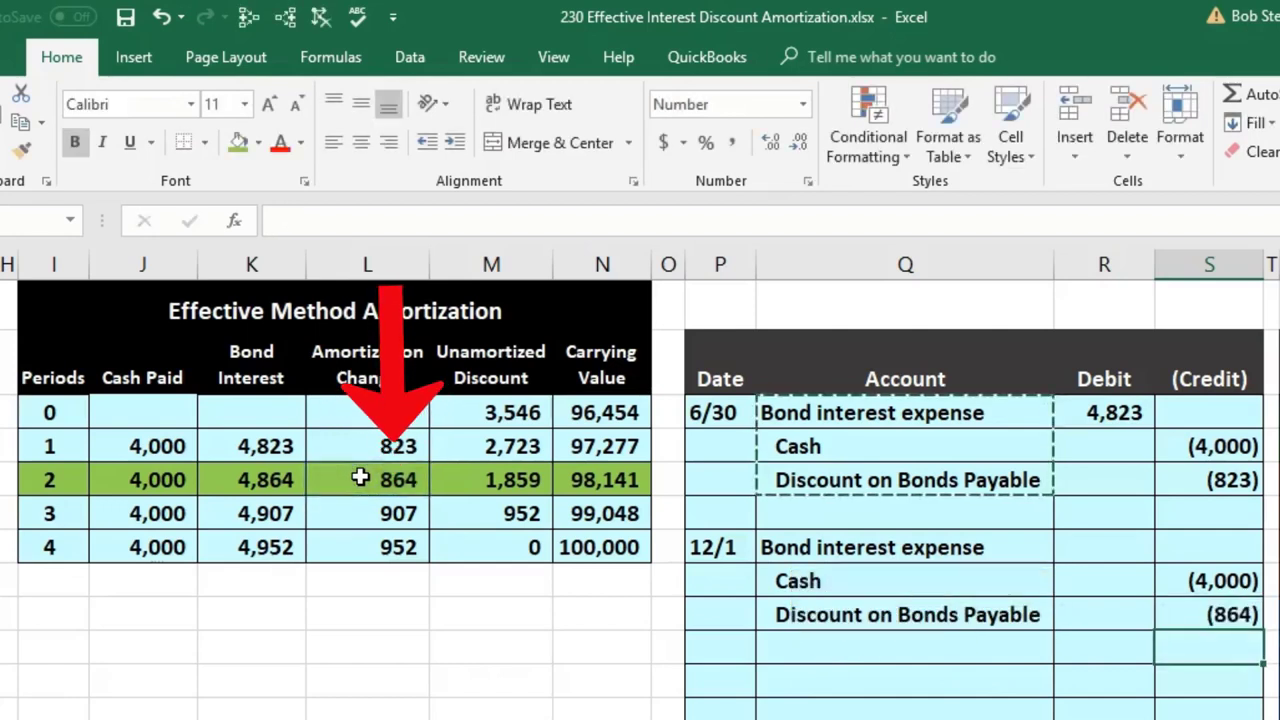
Step: Enter the 12/1 Bond interest expense debit as the negative sum of the two lines below it, -sum(R8:S9)
{"action": "left_click", "coordinate": [1087, 540]}
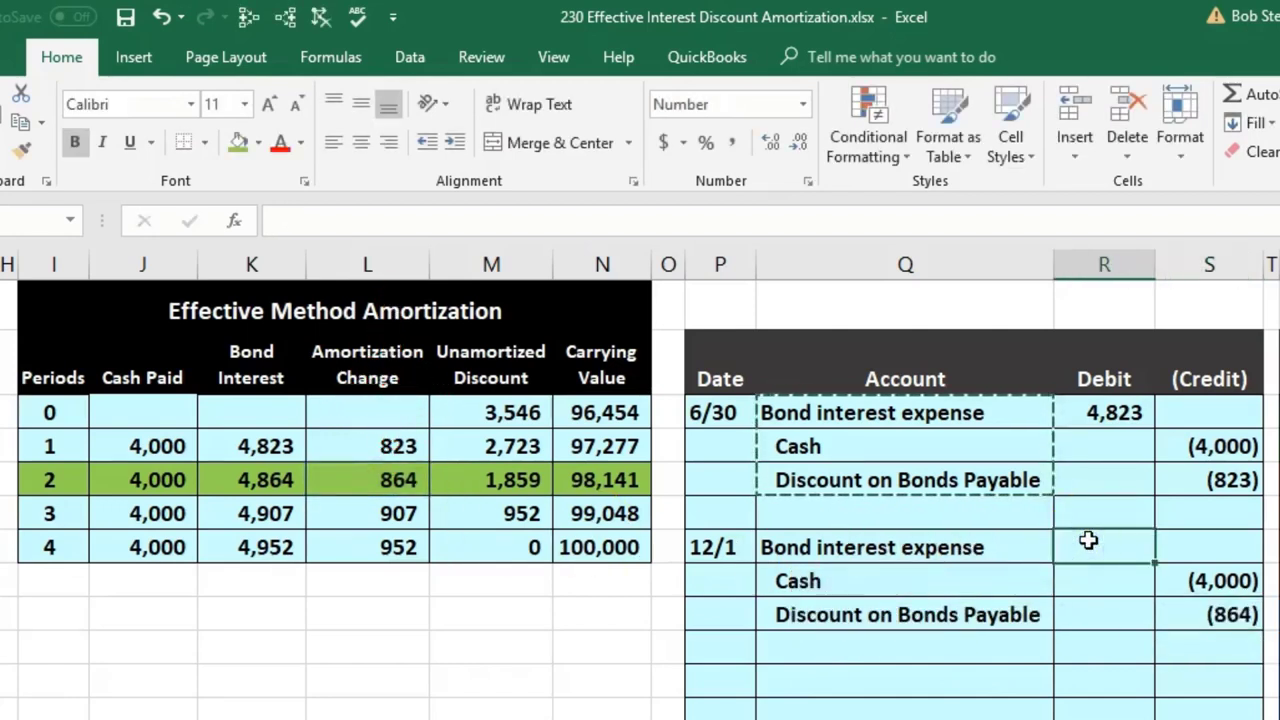
{"action": "type", "text": "-sum(S9"}
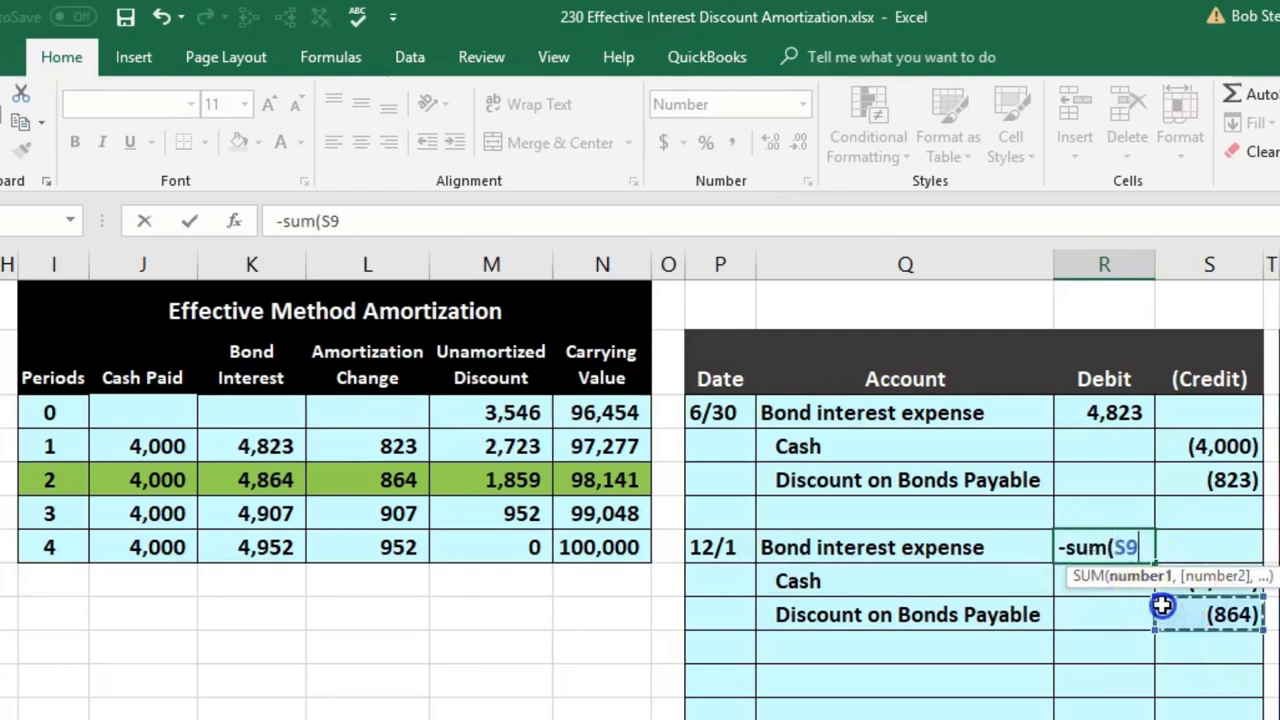
{"action": "left_click_drag", "start_coordinate": [1162, 605], "coordinate": [1108, 589]}
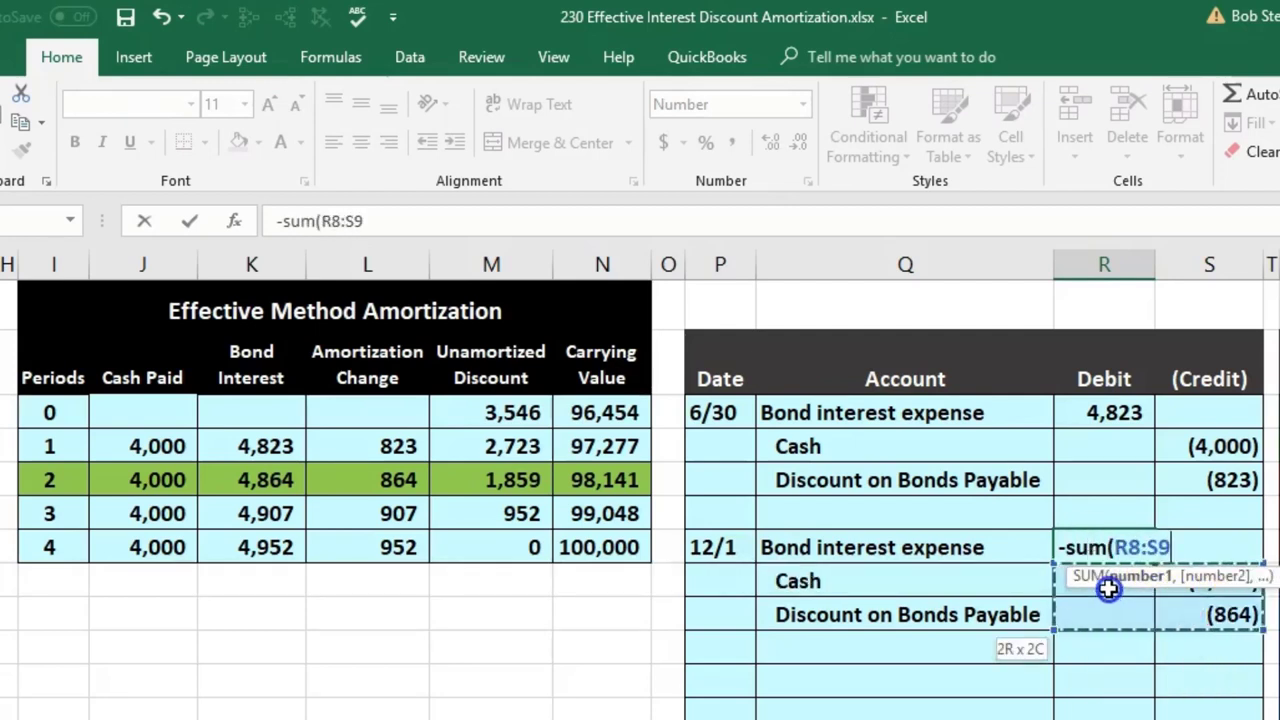
{"action": "left_click_drag", "start_coordinate": [1217, 576], "coordinate": [1256, 506]}
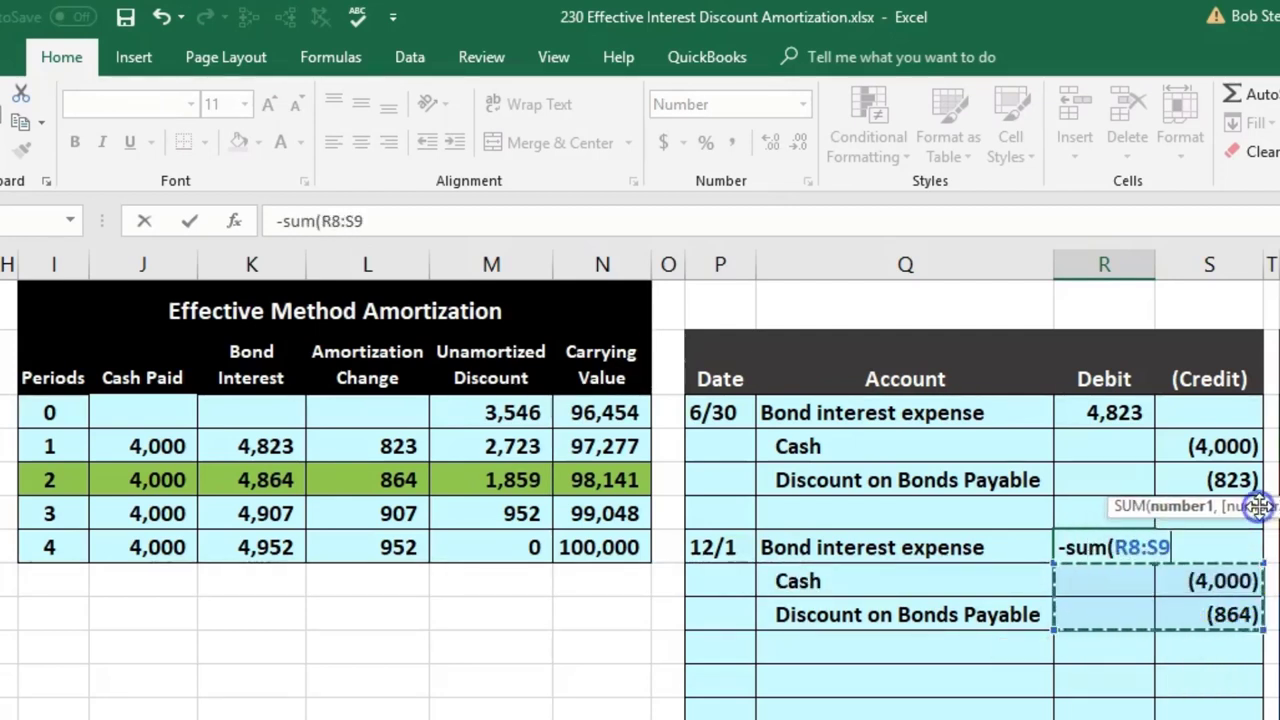
{"action": "key", "text": "Return"}
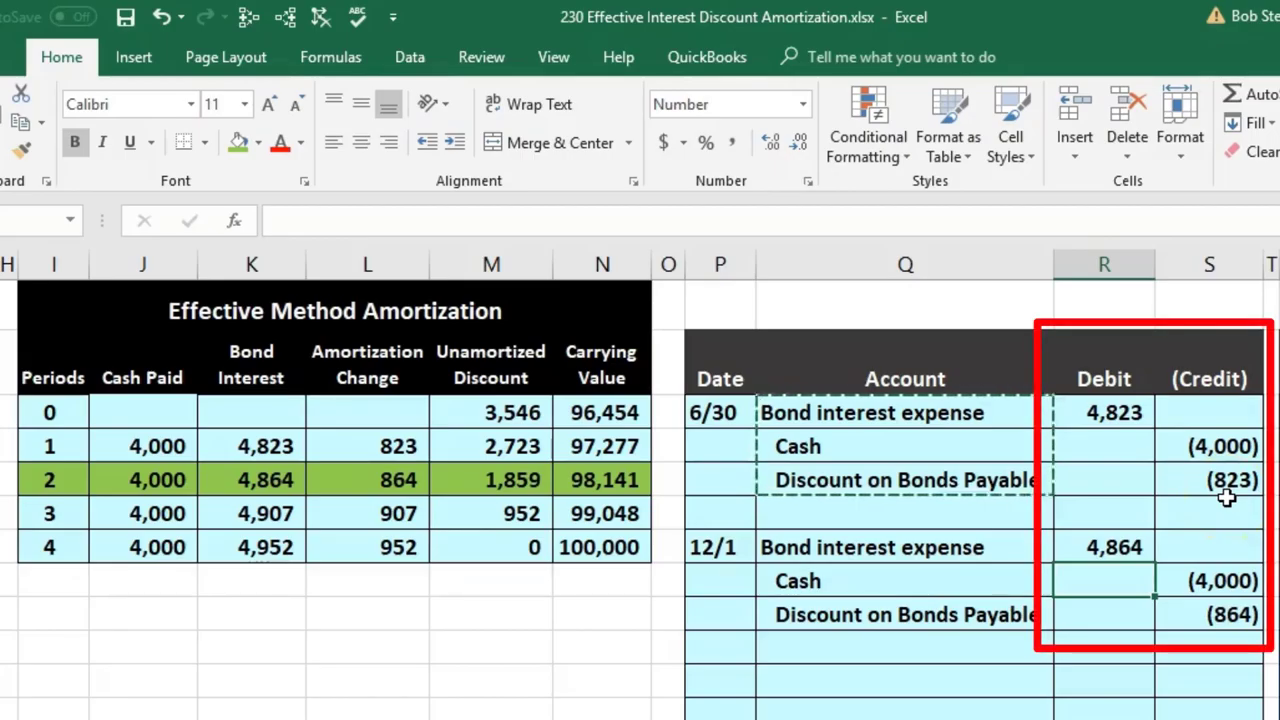
Step: Post the 12/1 interest debit by extending Bond interest expense's ADJ formula to =R3+R7, and check the ending total and Net income
{"action": "key", "text": "Right"}
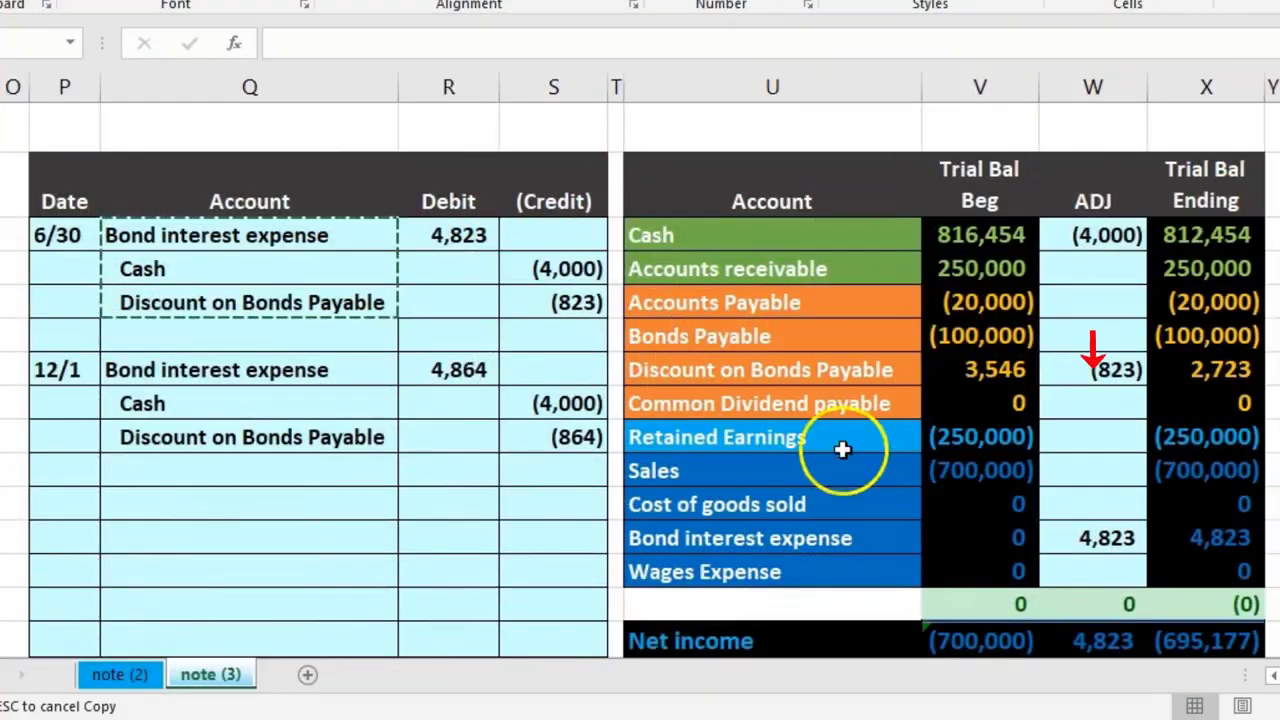
{"action": "left_click_drag", "start_coordinate": [320, 371], "coordinate": [427, 362]}
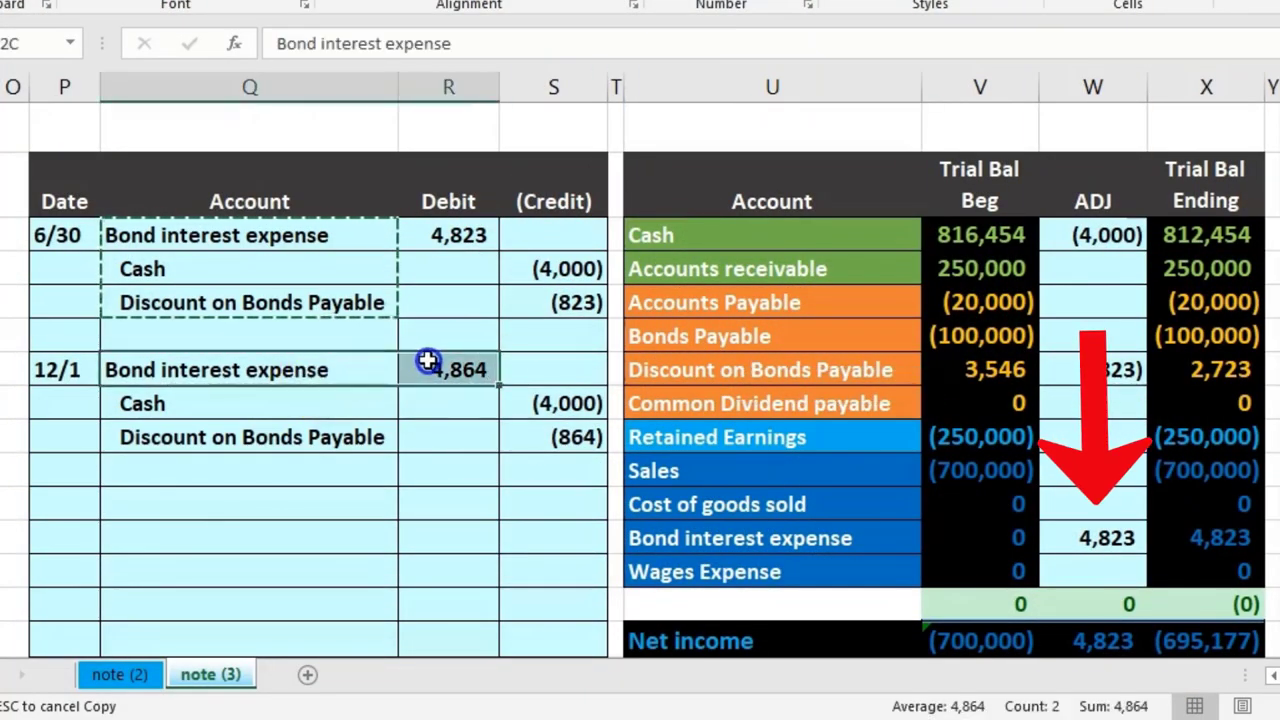
{"action": "double_click", "coordinate": [1097, 538]}
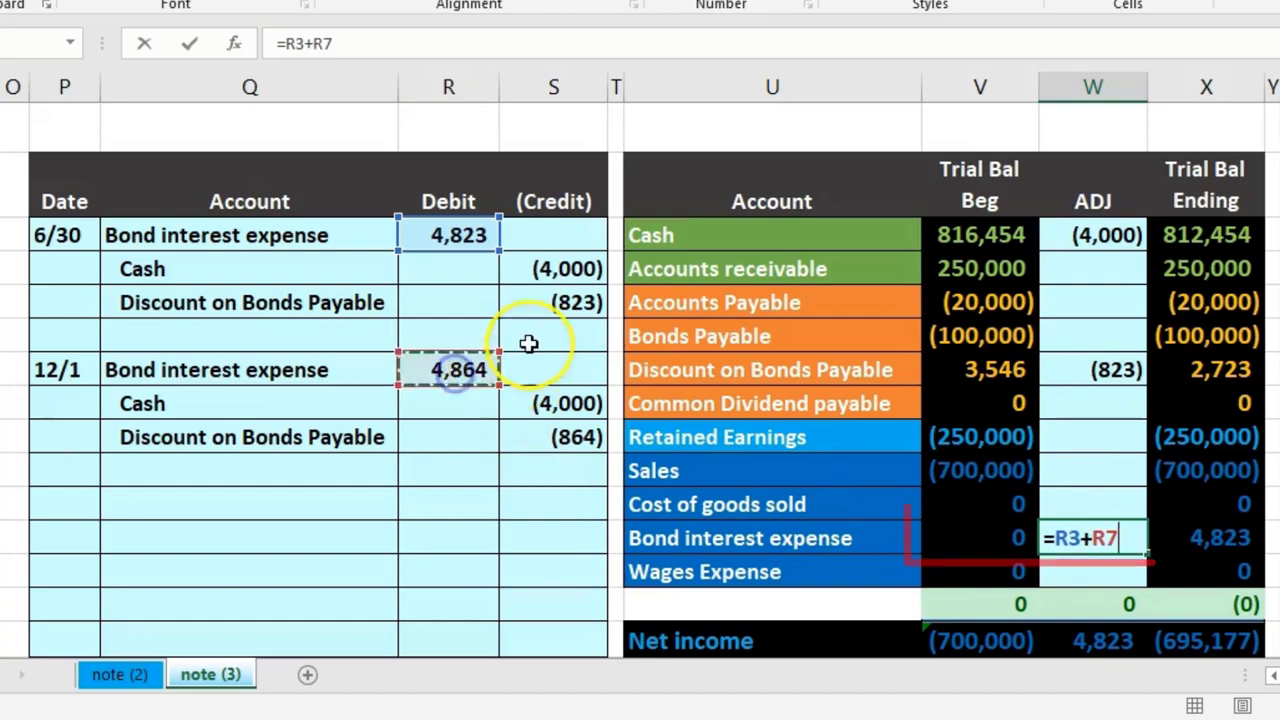
{"action": "key", "text": "Return"}
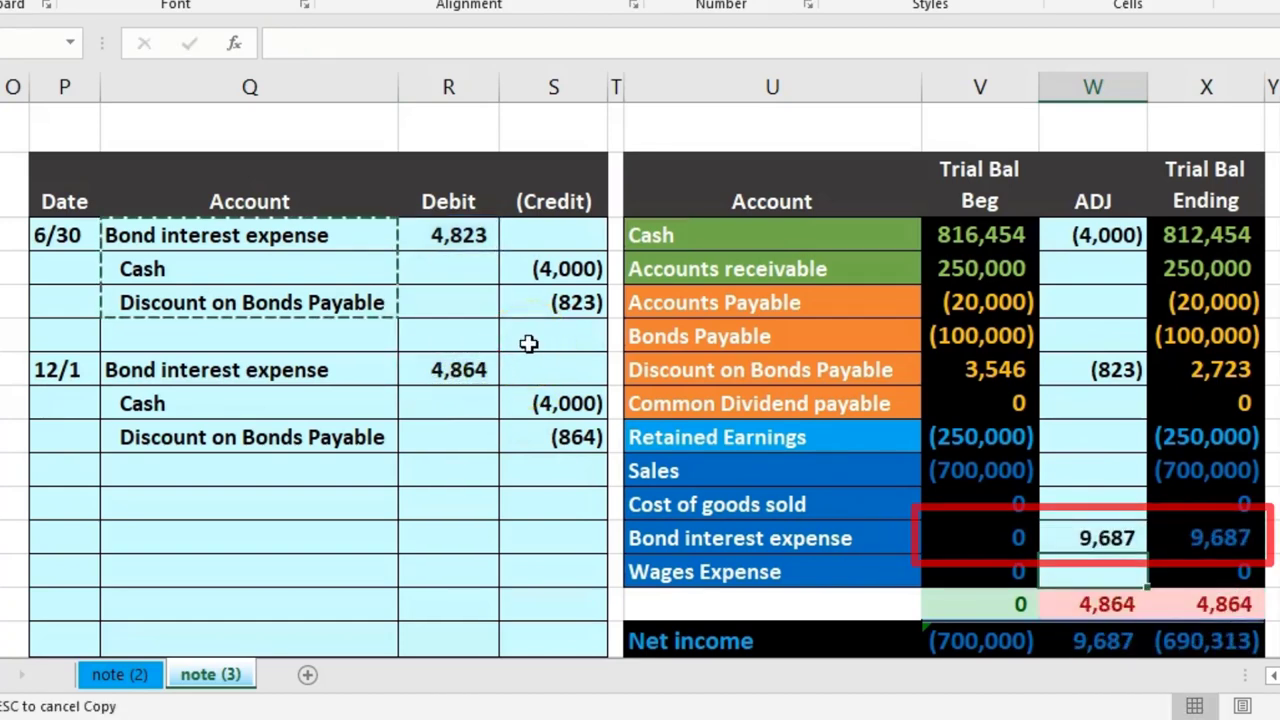
{"action": "left_click", "coordinate": [1220, 604]}
{"action": "left_click", "coordinate": [1226, 635]}
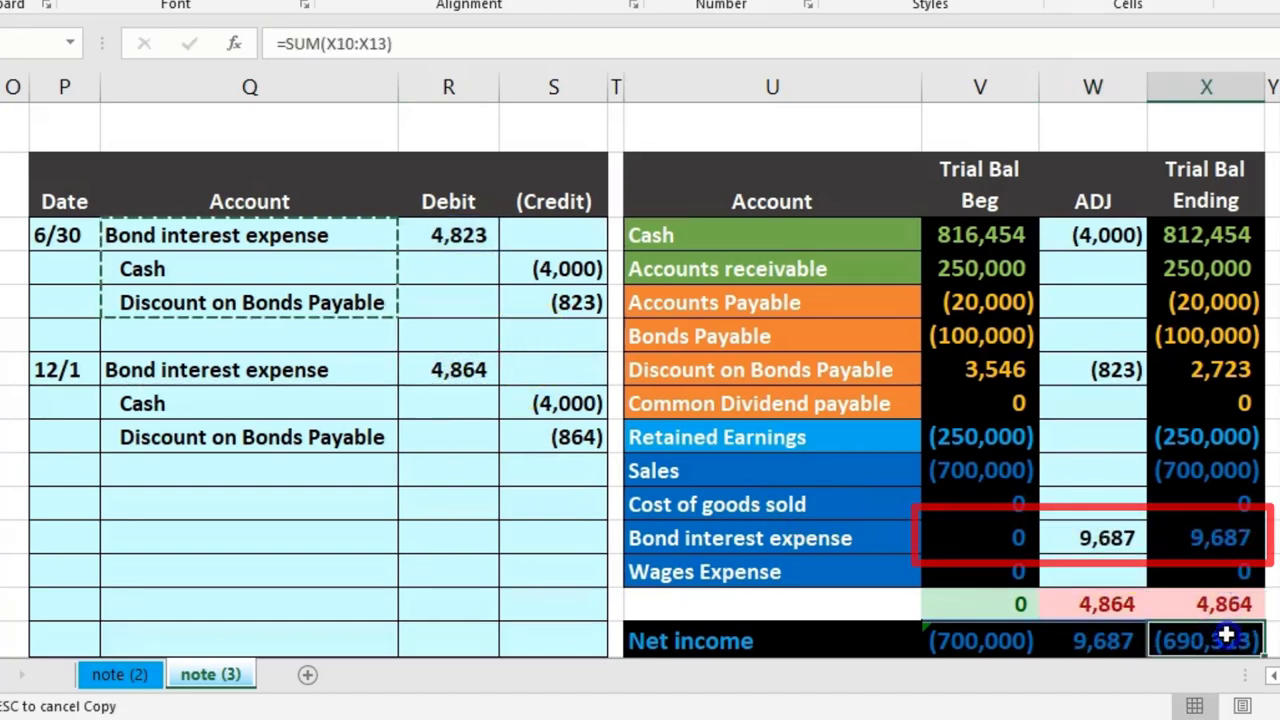
Step: Post the 12/1 Cash credit by extending Cash's ADJ formula in the trial balance to =S4+S8
{"action": "left_click_drag", "start_coordinate": [354, 403], "coordinate": [446, 414]}
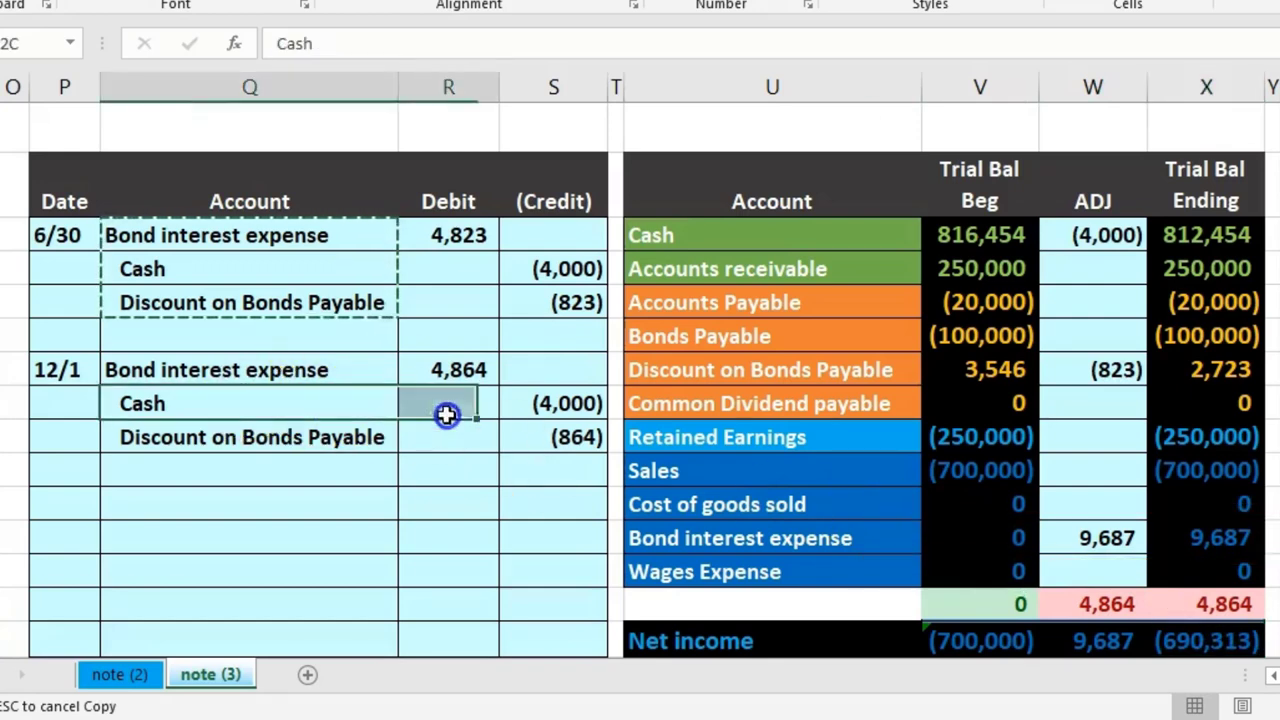
{"action": "left_click", "coordinate": [1080, 240]}
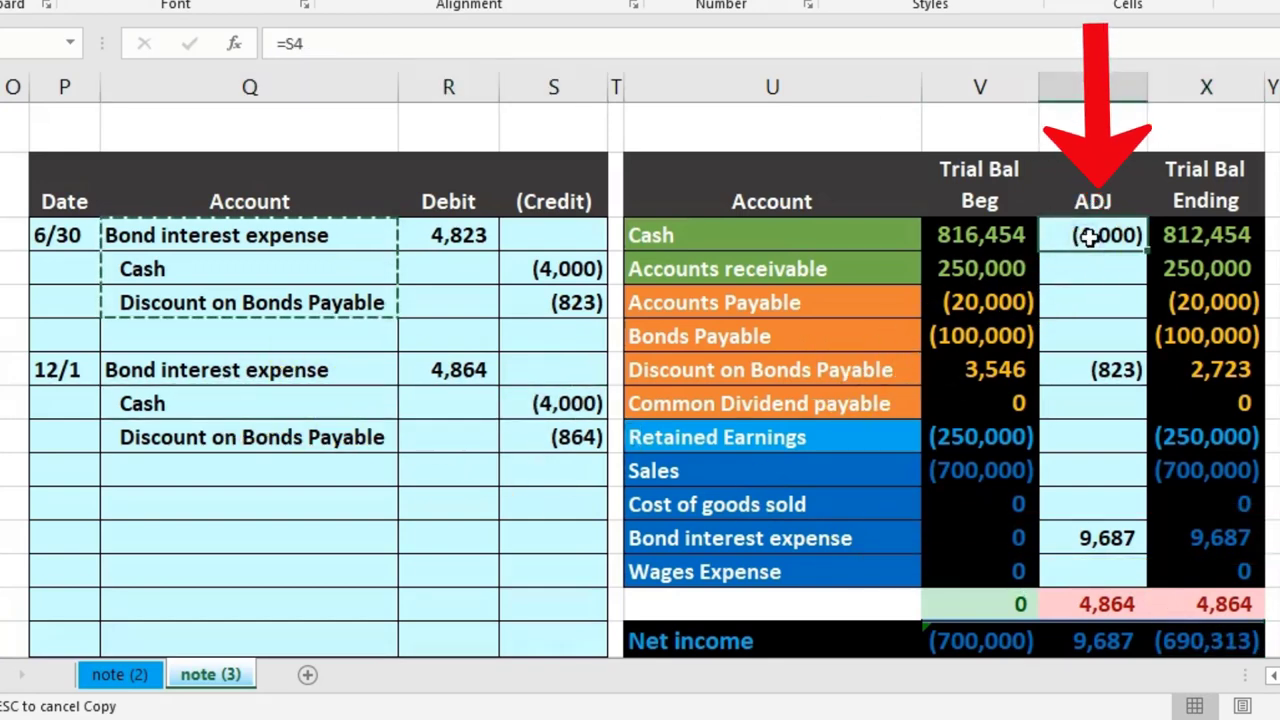
{"action": "double_click", "coordinate": [1090, 236]}
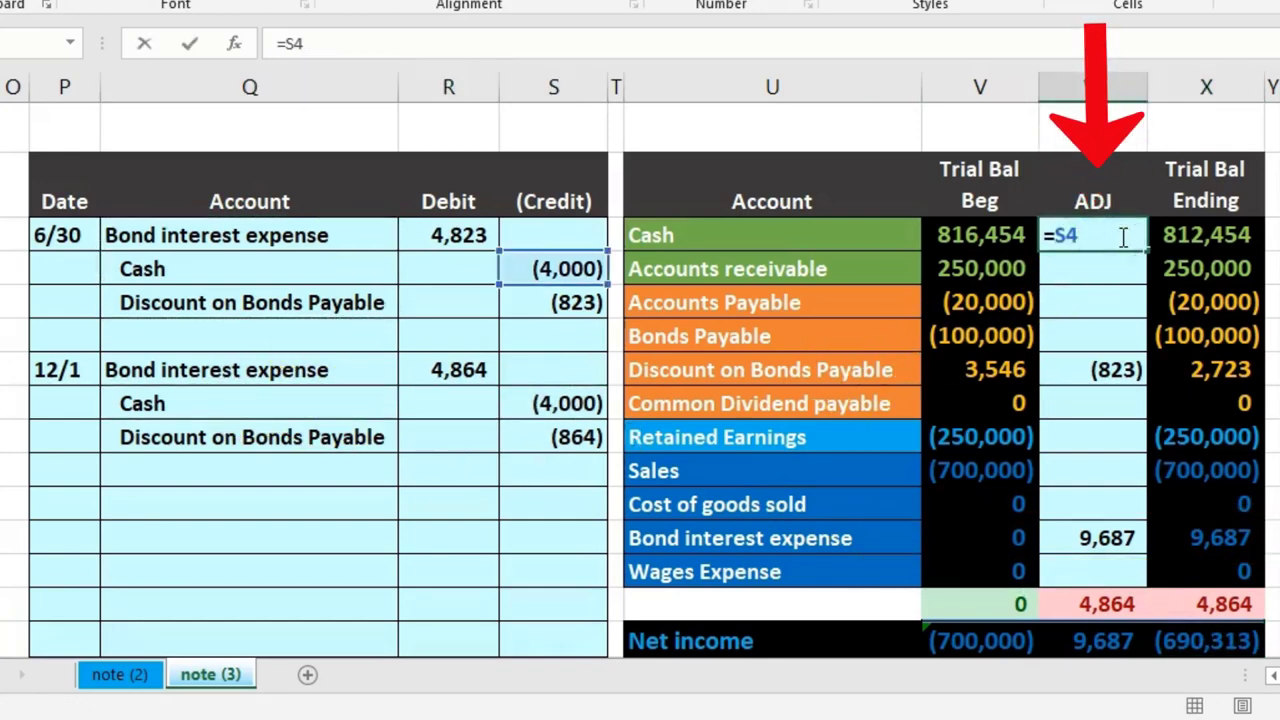
{"action": "left_click", "coordinate": [560, 402]}
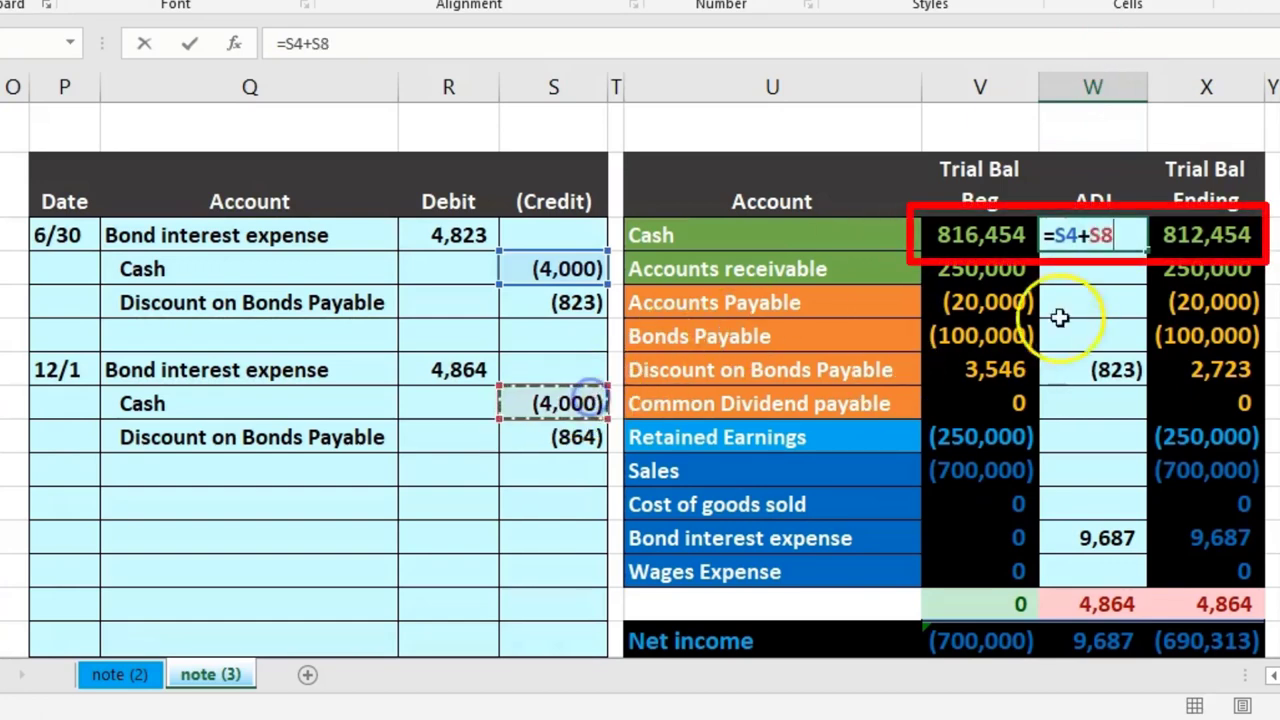
{"action": "key", "text": "Return"}
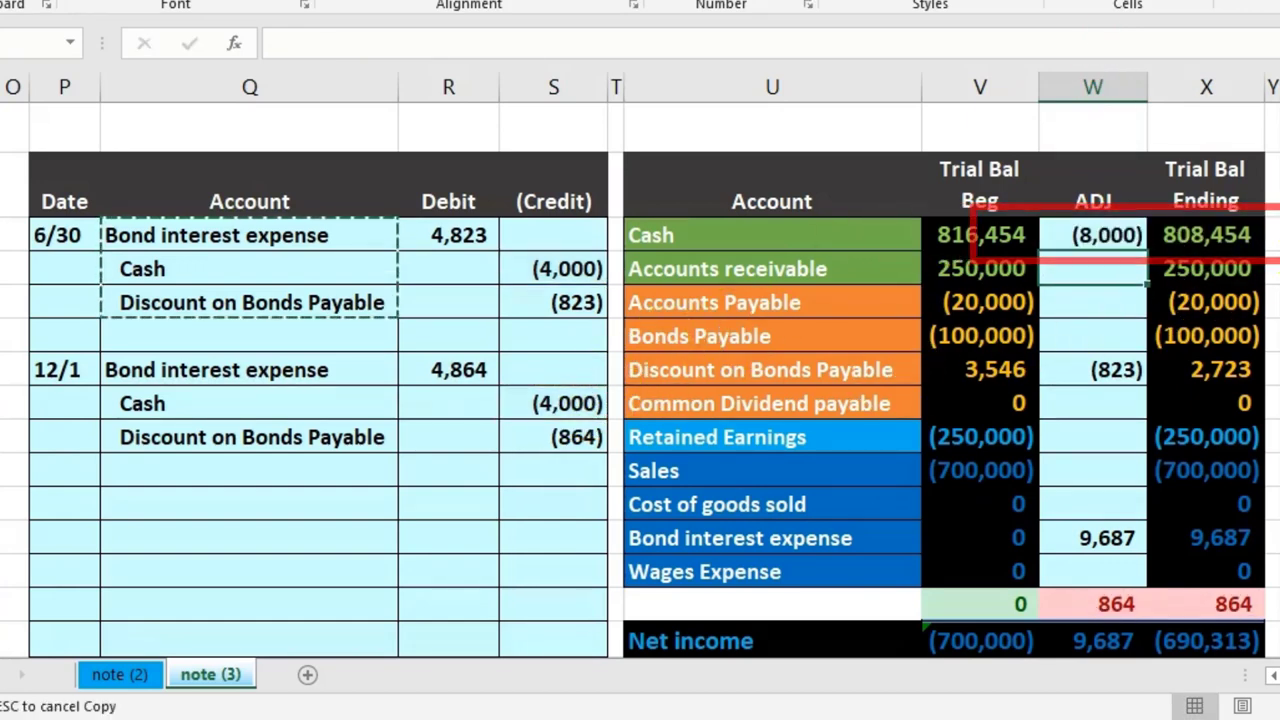
Step: Post the 12/1 discount credit by extending the ADJ formula for Discount on Bonds Payable to =S5+S9
{"action": "left_click_drag", "start_coordinate": [294, 451], "coordinate": [450, 435]}
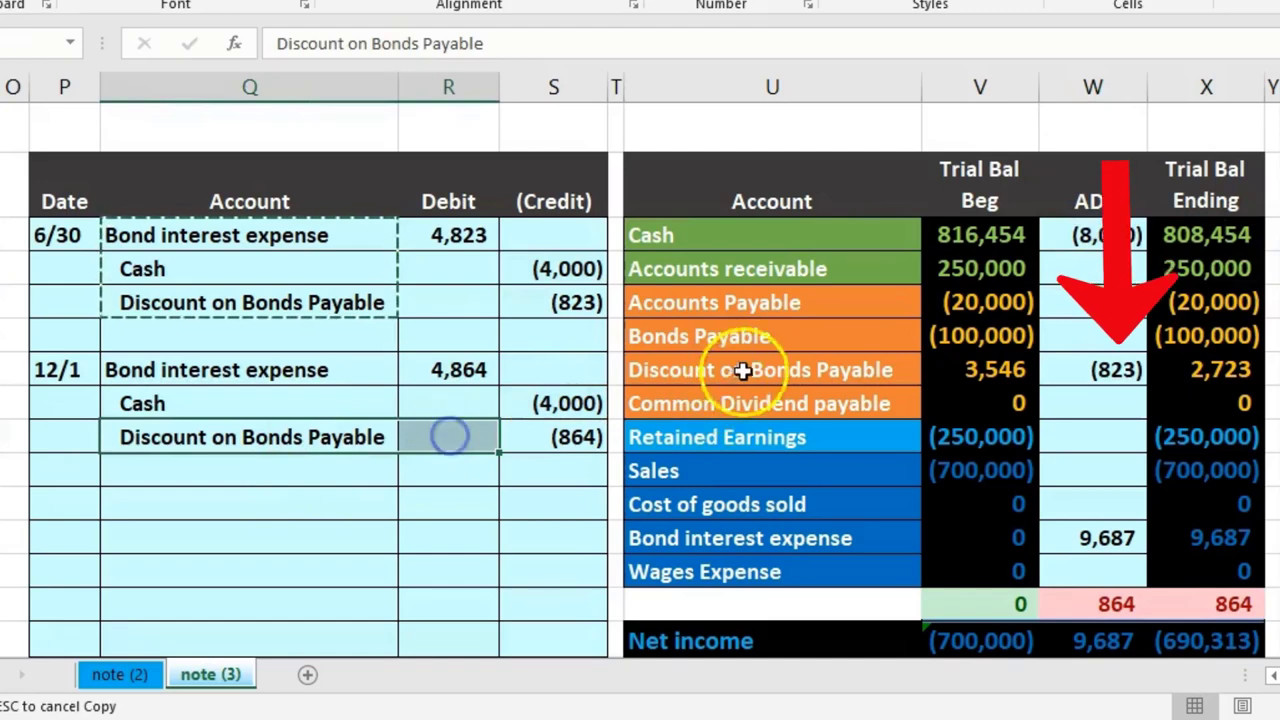
{"action": "left_click_drag", "start_coordinate": [742, 371], "coordinate": [934, 375]}
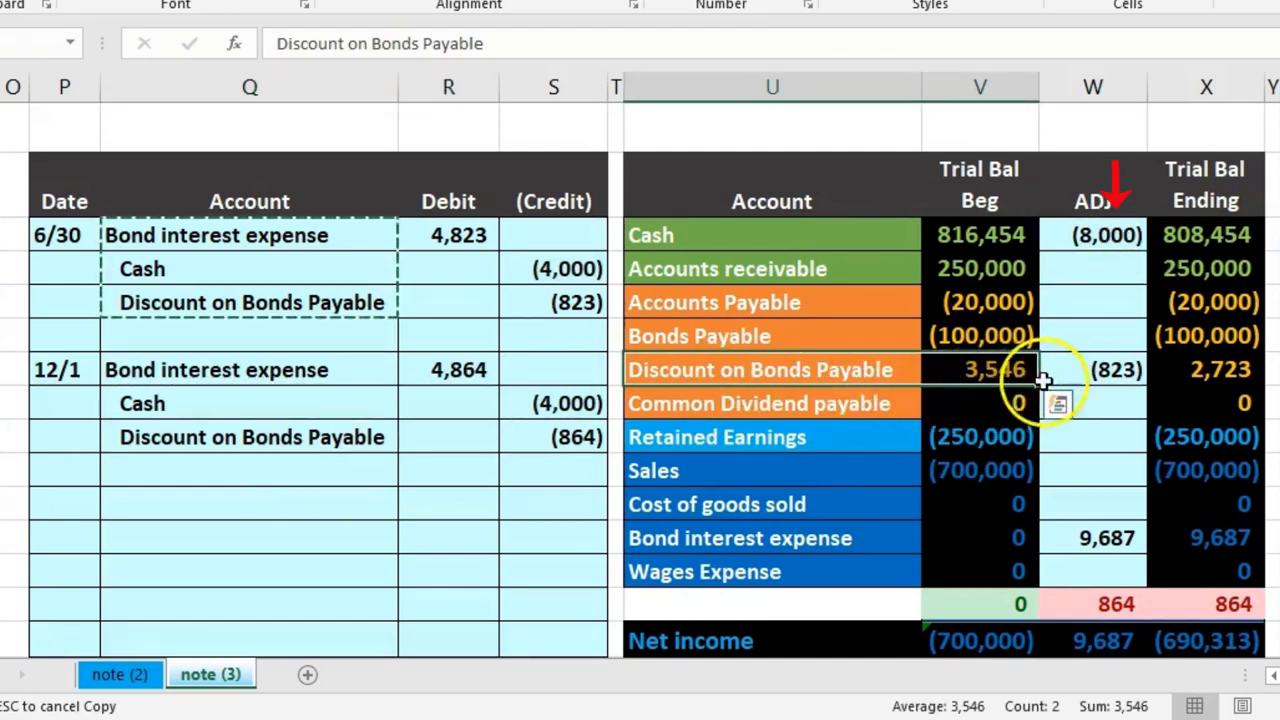
{"action": "left_click", "coordinate": [1090, 369]}
{"action": "type", "text": "=S5"}
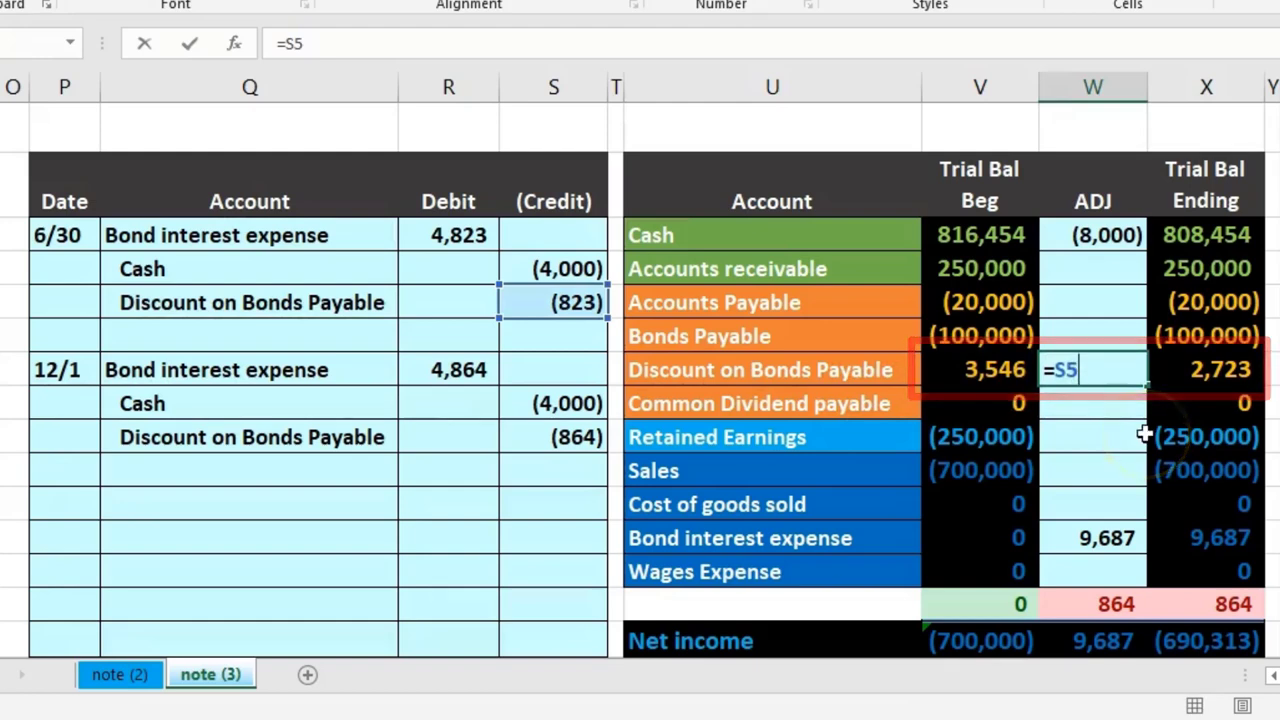
{"action": "type", "text": "+"}
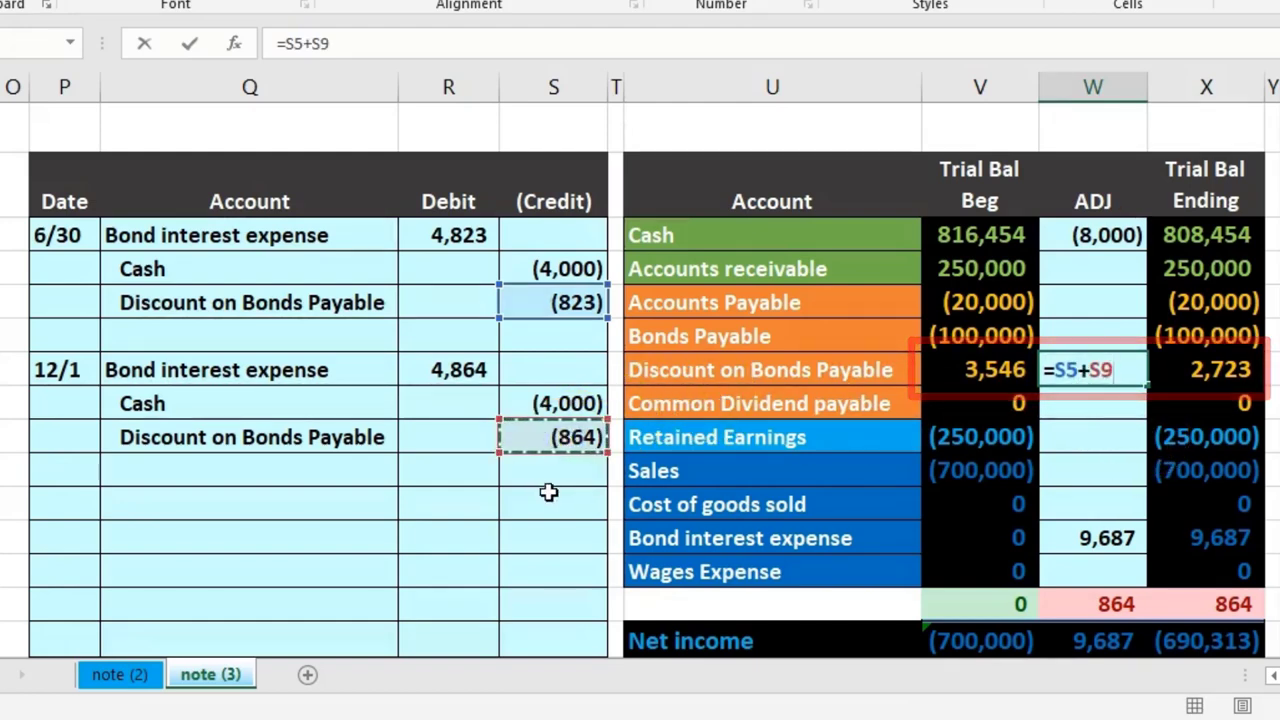
{"action": "key", "text": "Return"}
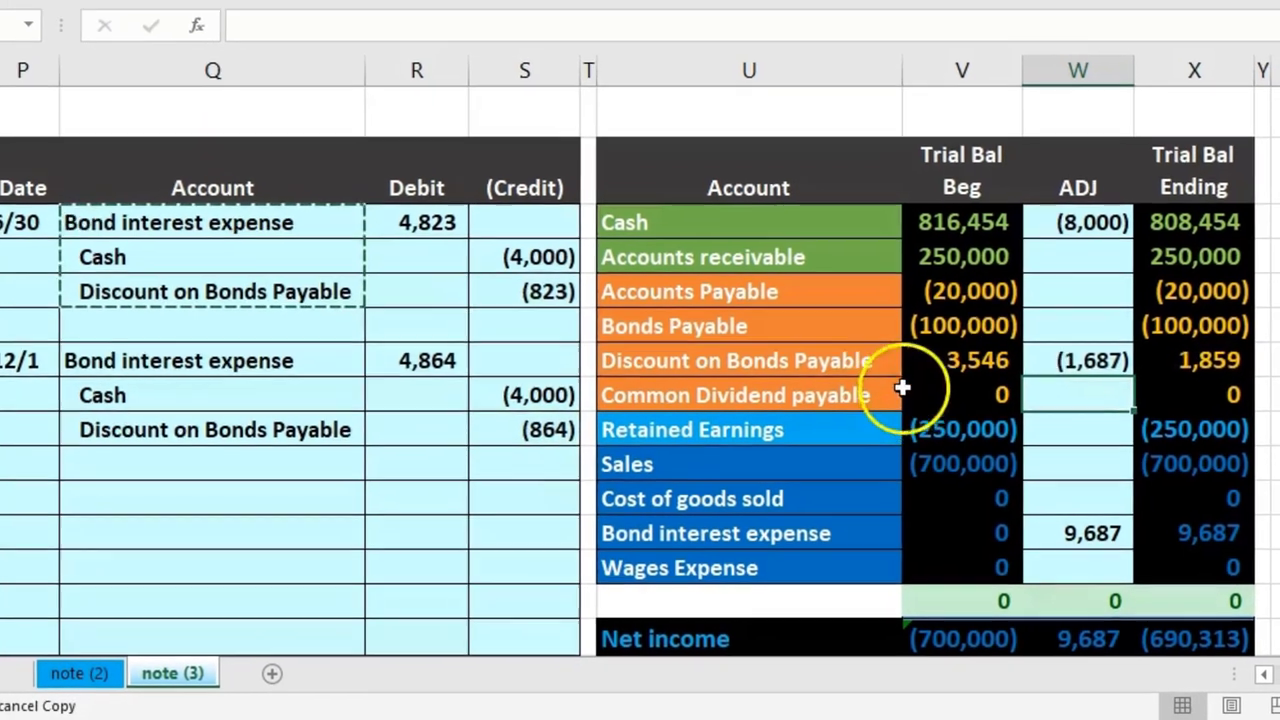
Step: Compare the ending Bonds Payable and Discount on Bonds Payable balances with period 2's Unamortized Discount and Carrying Value
{"action": "left_click_drag", "start_coordinate": [915, 372], "coordinate": [1153, 378]}
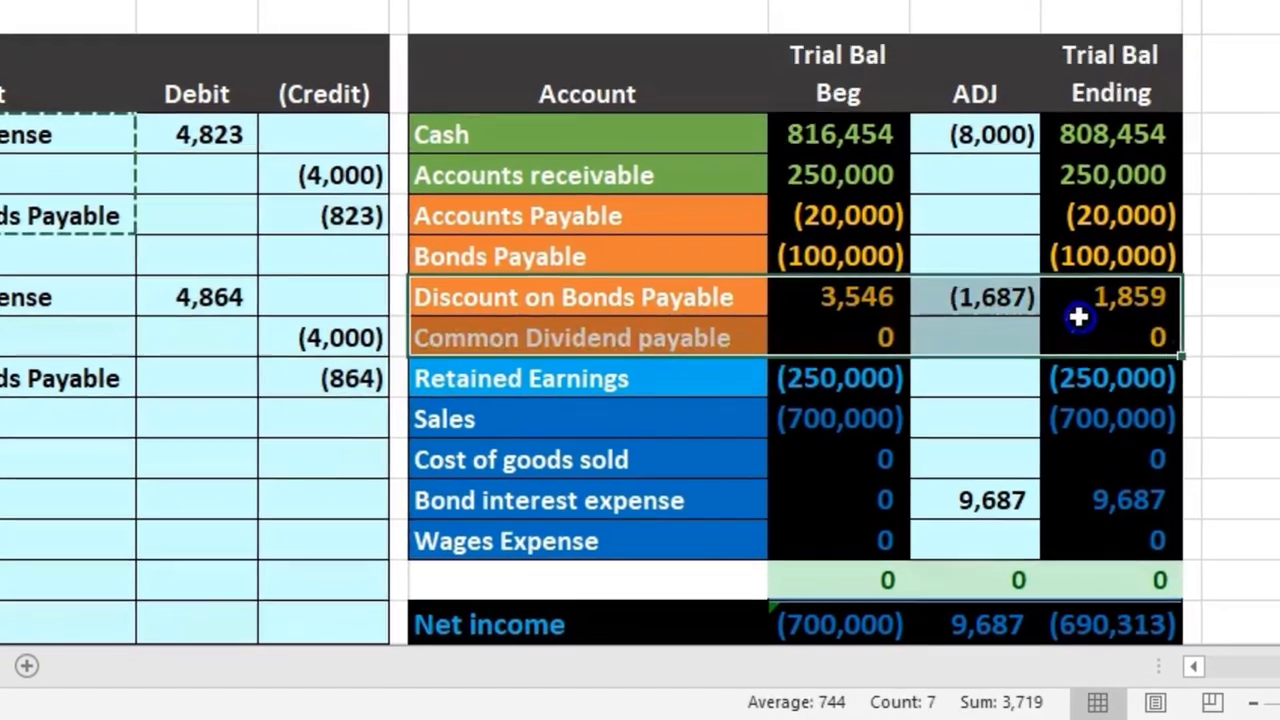
{"action": "left_click", "coordinate": [1123, 249]}
{"action": "left_click", "coordinate": [1186, 666]}
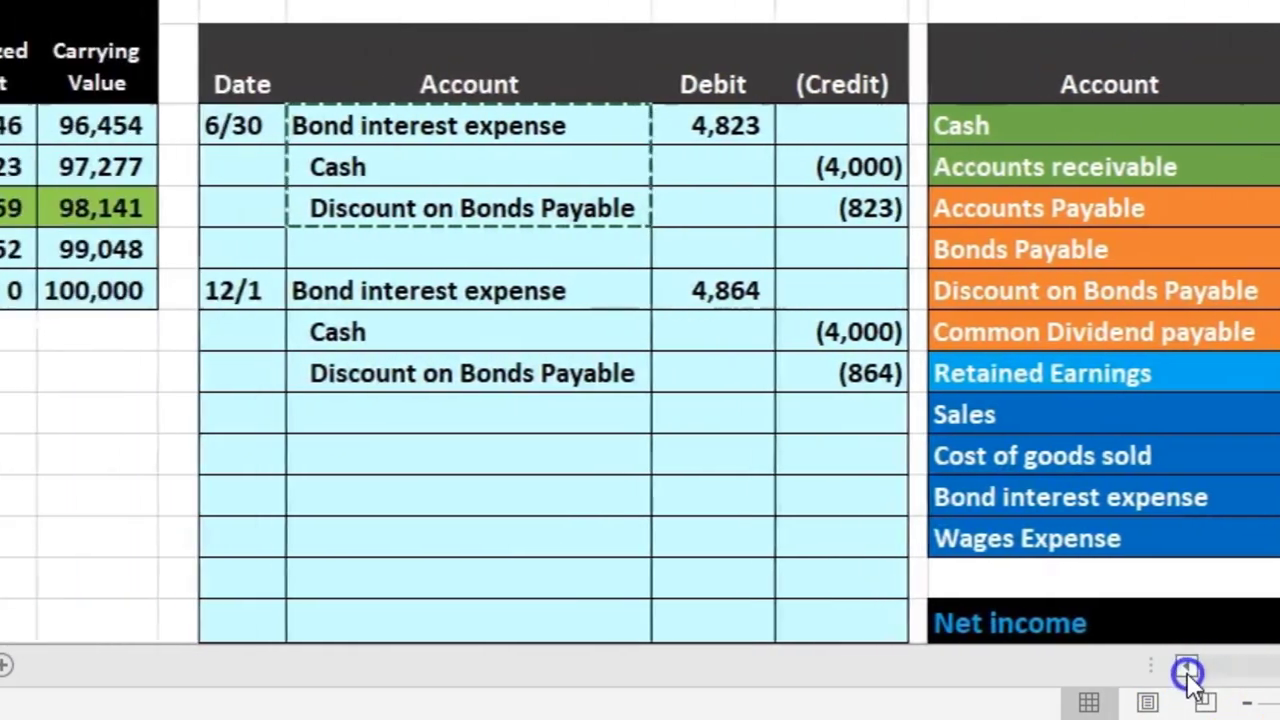
{"action": "left_click", "coordinate": [1186, 672]}
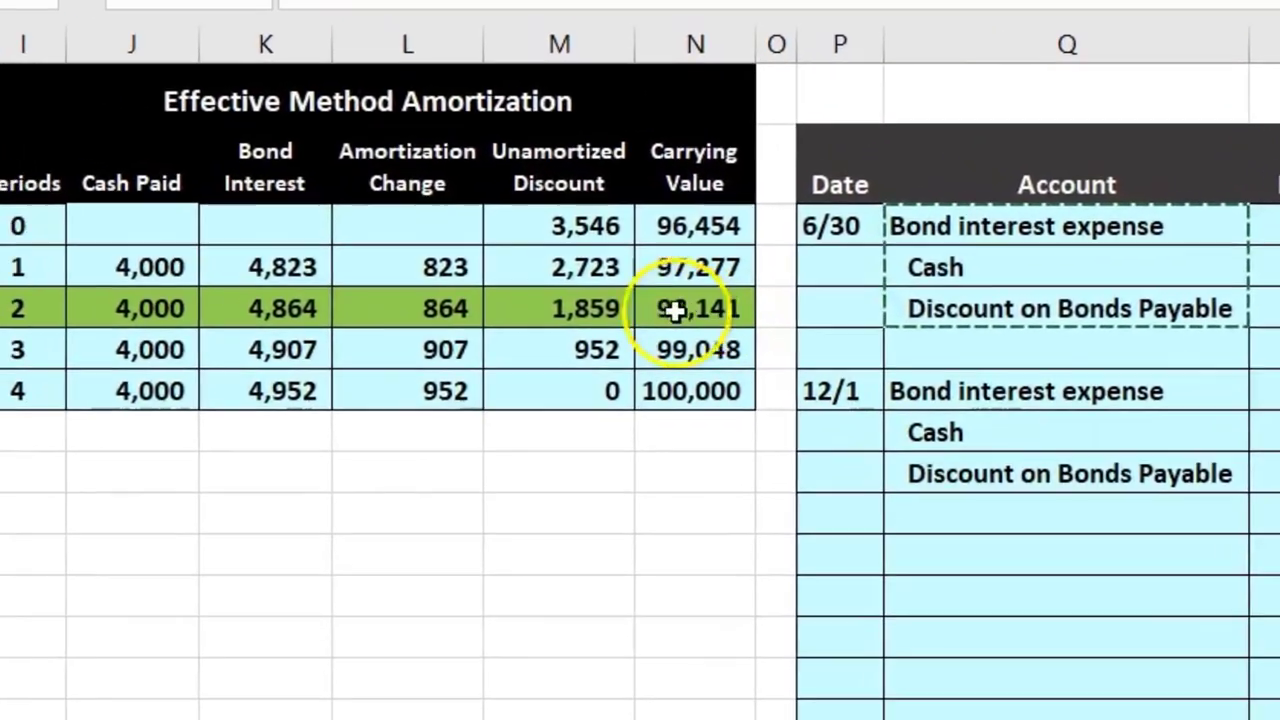
{"action": "left_click", "coordinate": [589, 311]}
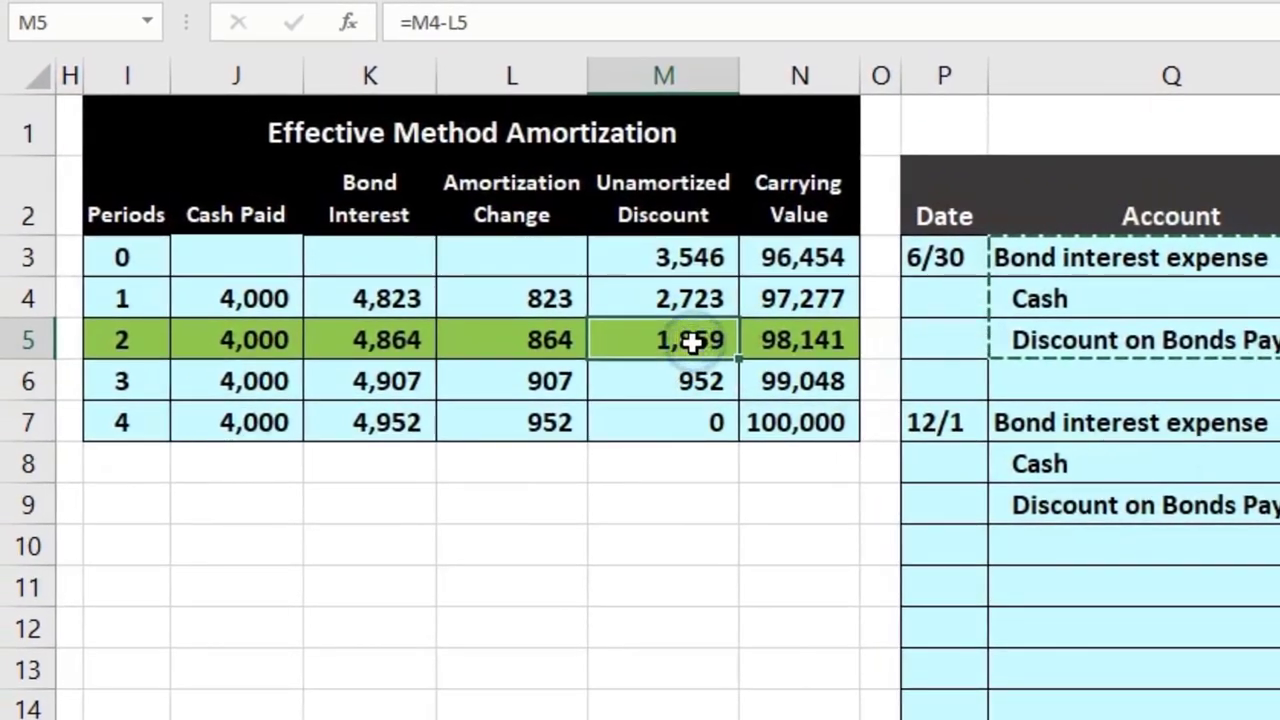
{"action": "left_click", "coordinate": [779, 341]}
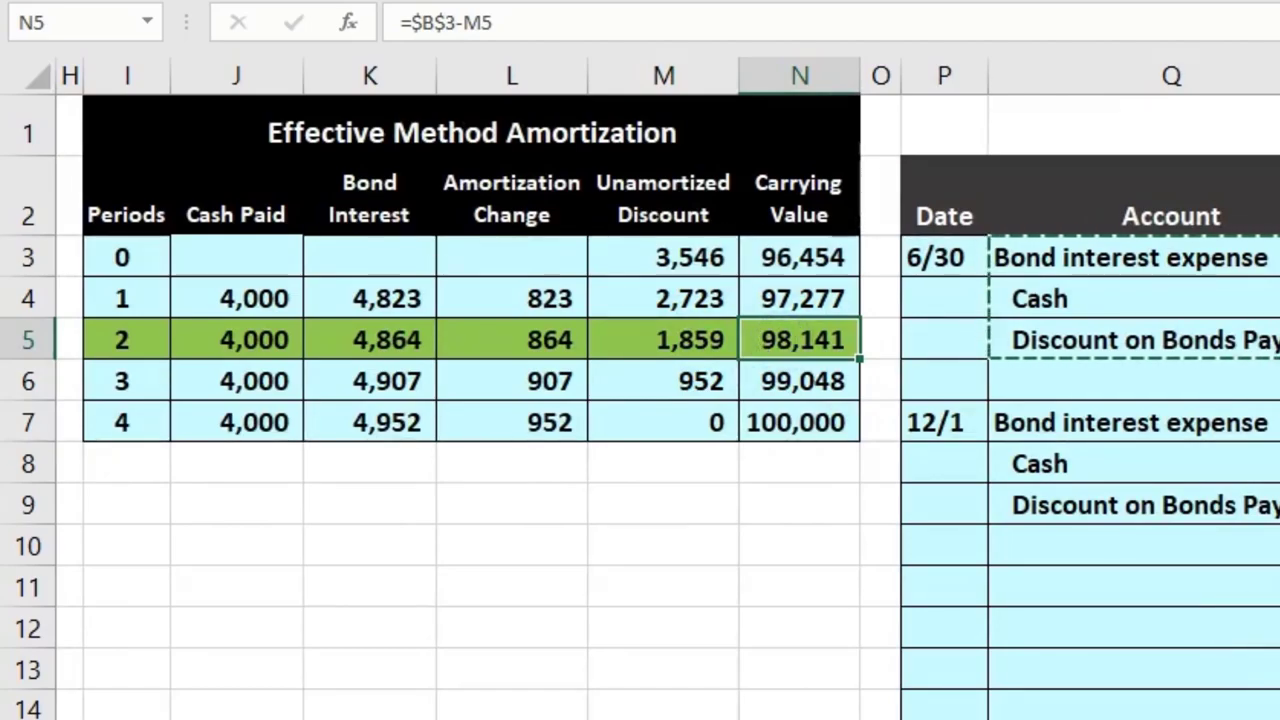
{"action": "scroll", "coordinate": [640, 400], "scroll_direction": "right", "scroll_amount": 5}
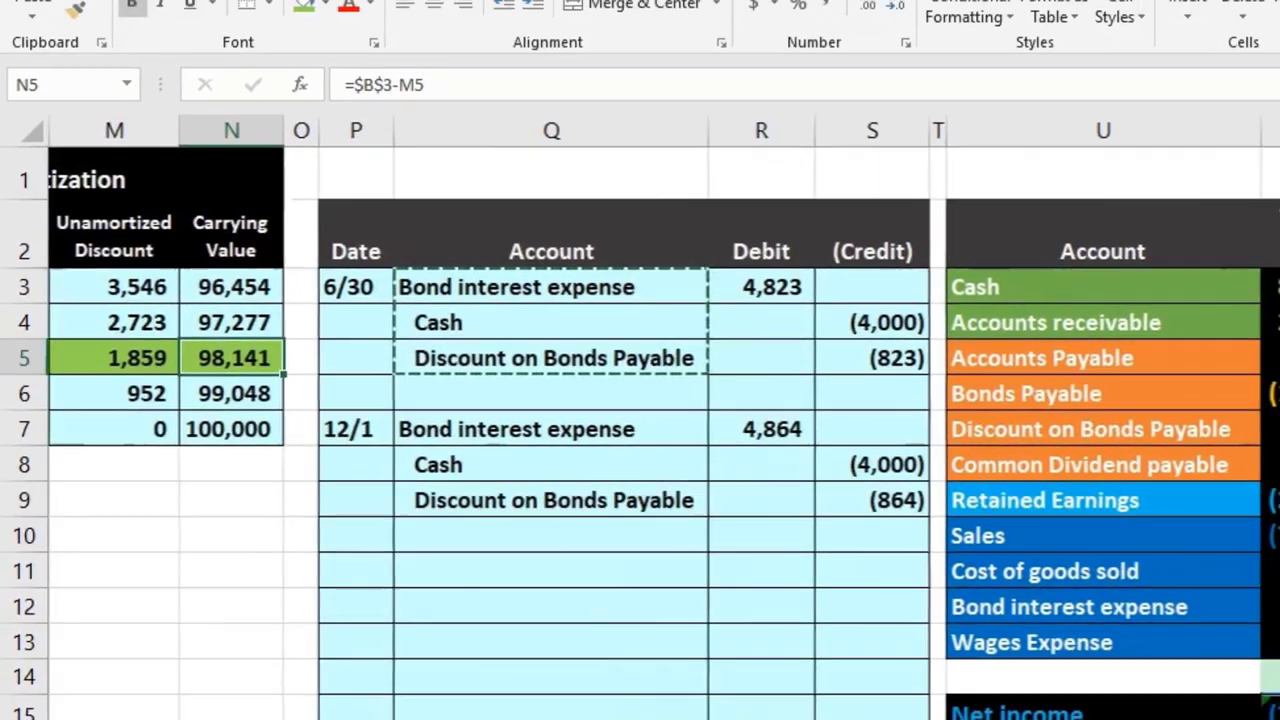